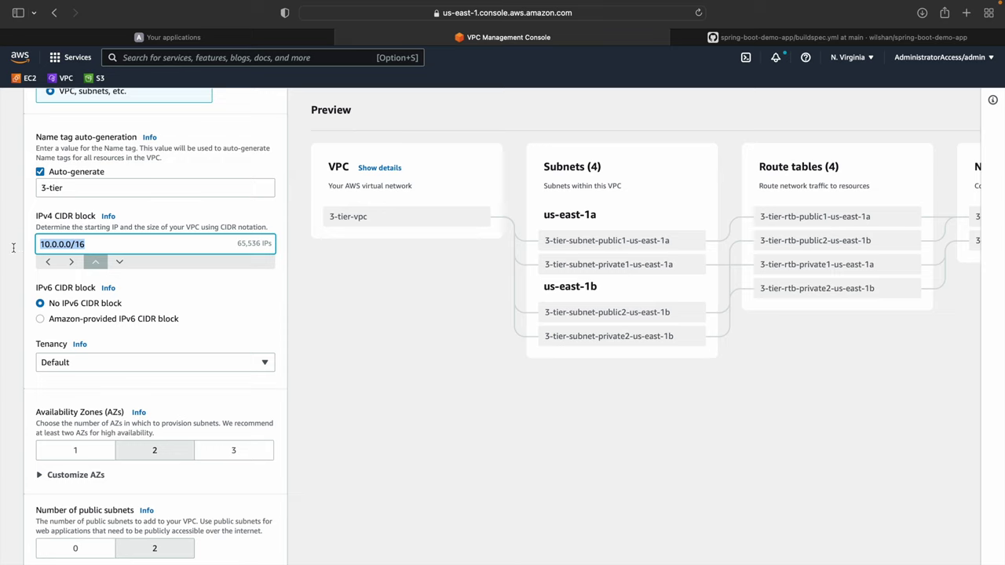
Set the number of Availability Zones for the 3-tier VPC to 1
scroll(86, 320, down, 3)
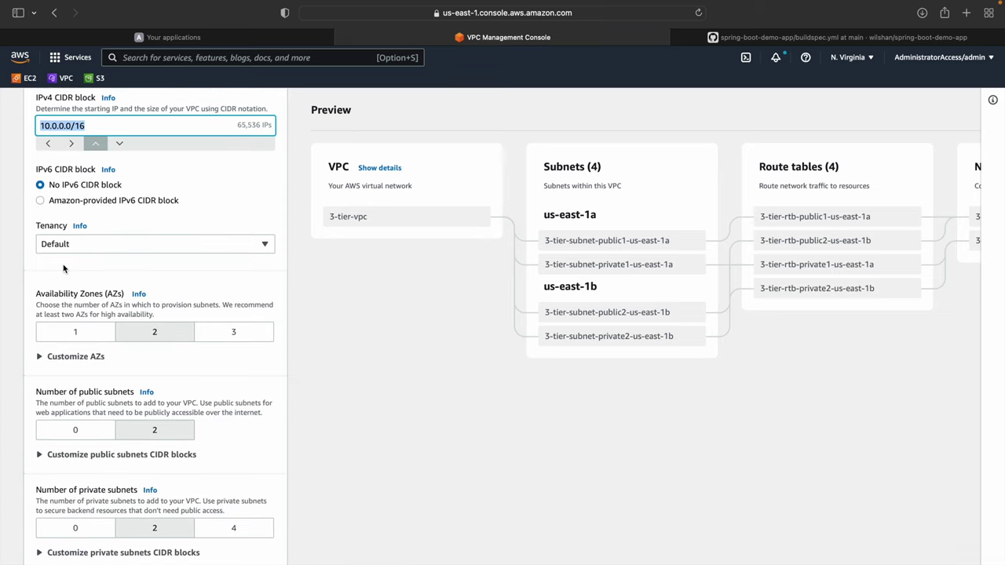
scroll(63, 265, down, 1)
scroll(83, 284, down, 1)
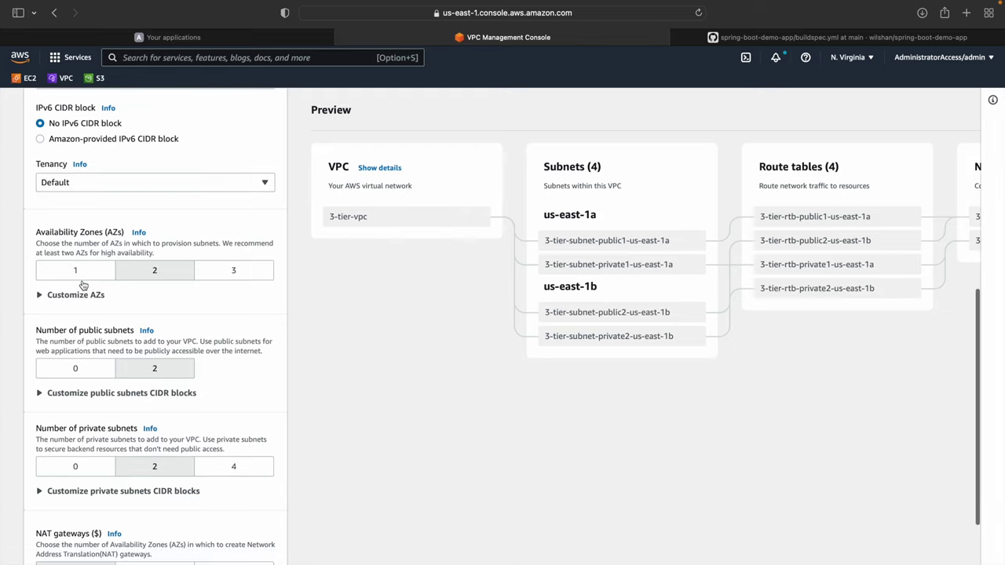
click(71, 275)
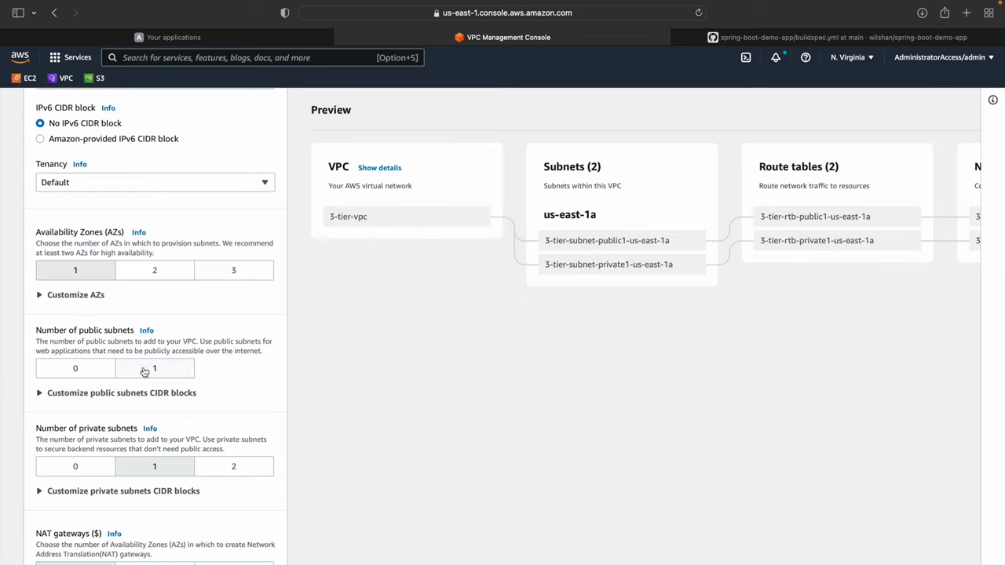
Customize the public subnet's CIDR block in us-east-1a to 10.0.1.0/24
scroll(144, 371, down, 2)
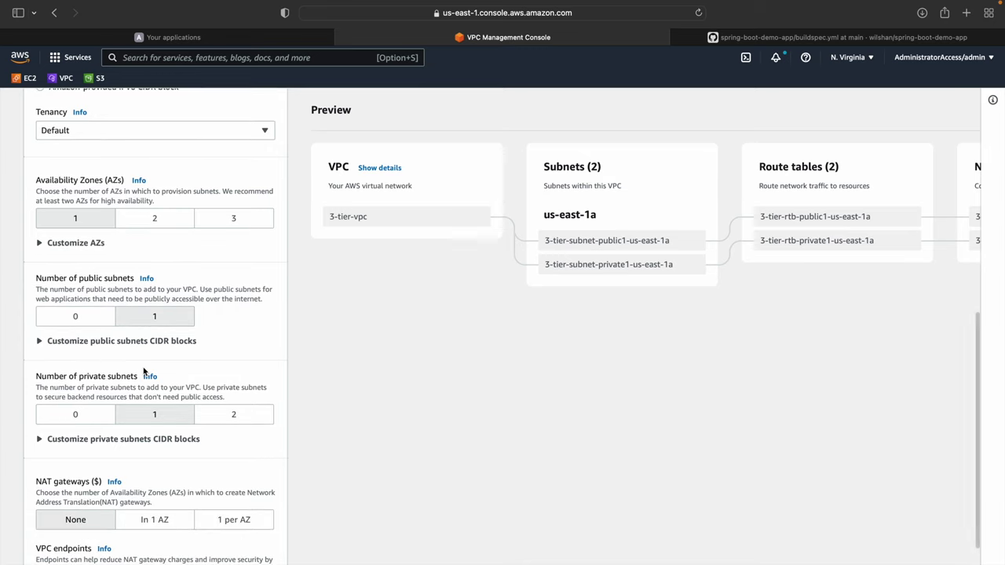
click(85, 346)
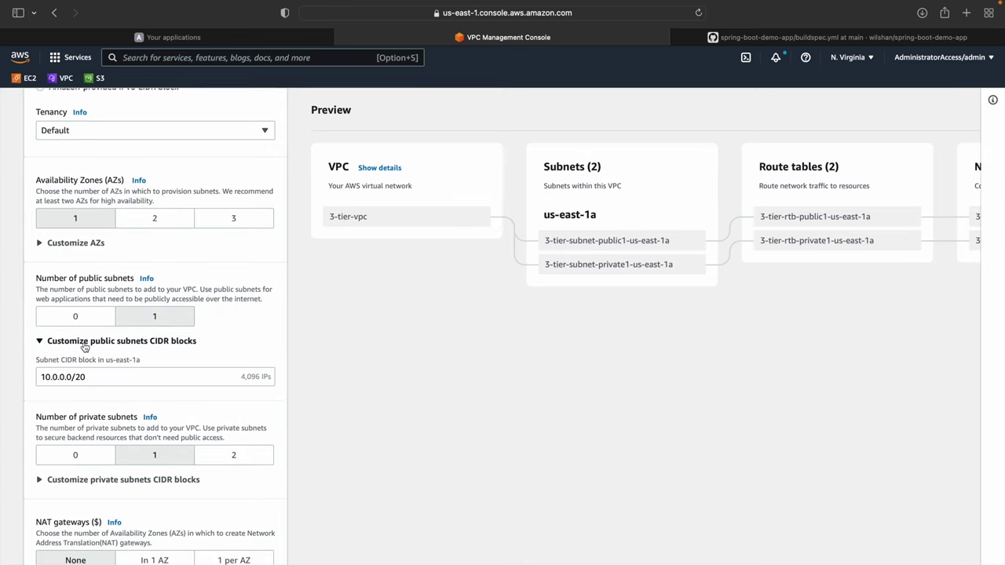
scroll(108, 385, down, 3)
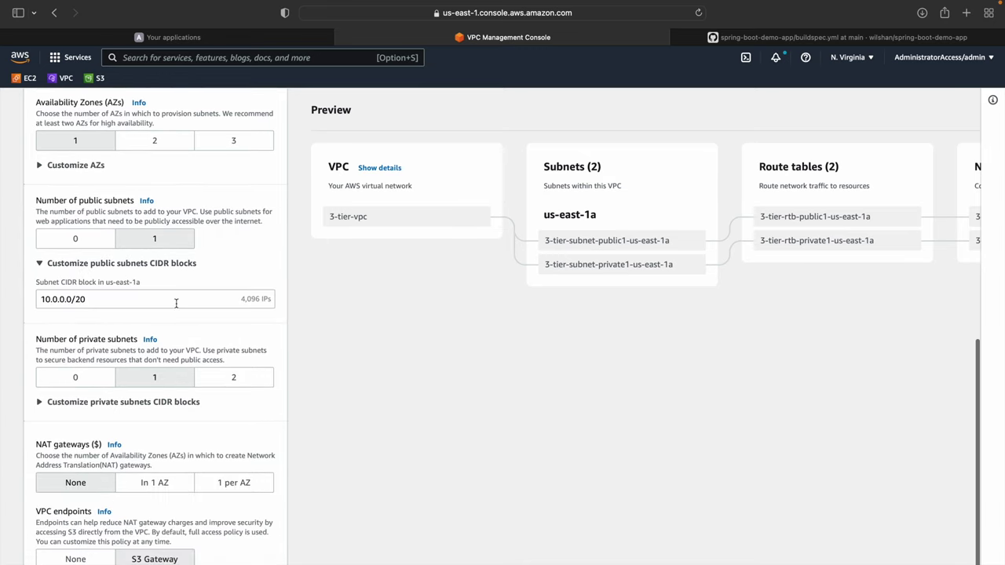
scroll(107, 301, up, 3)
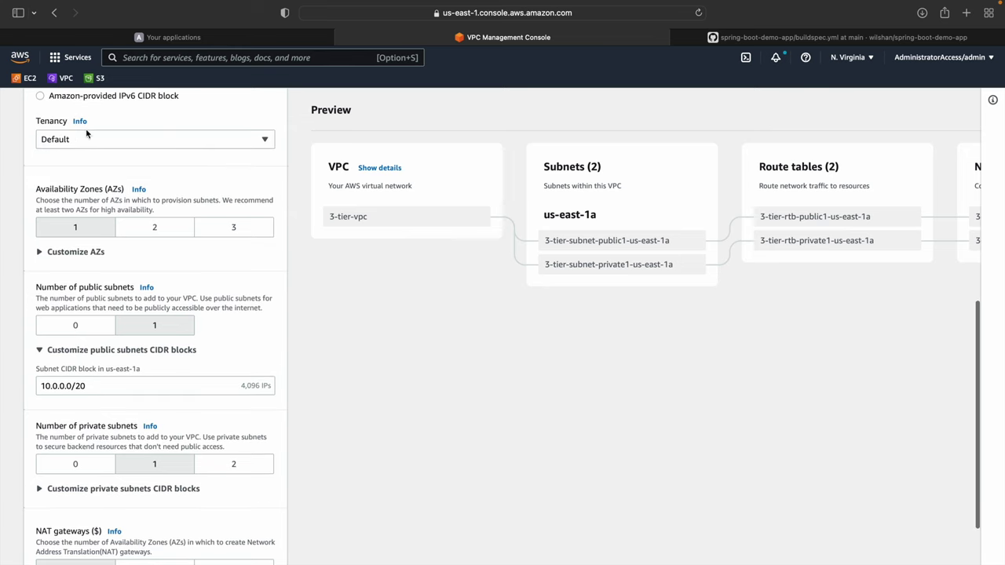
scroll(107, 301, up, 3)
scroll(101, 374, down, 3)
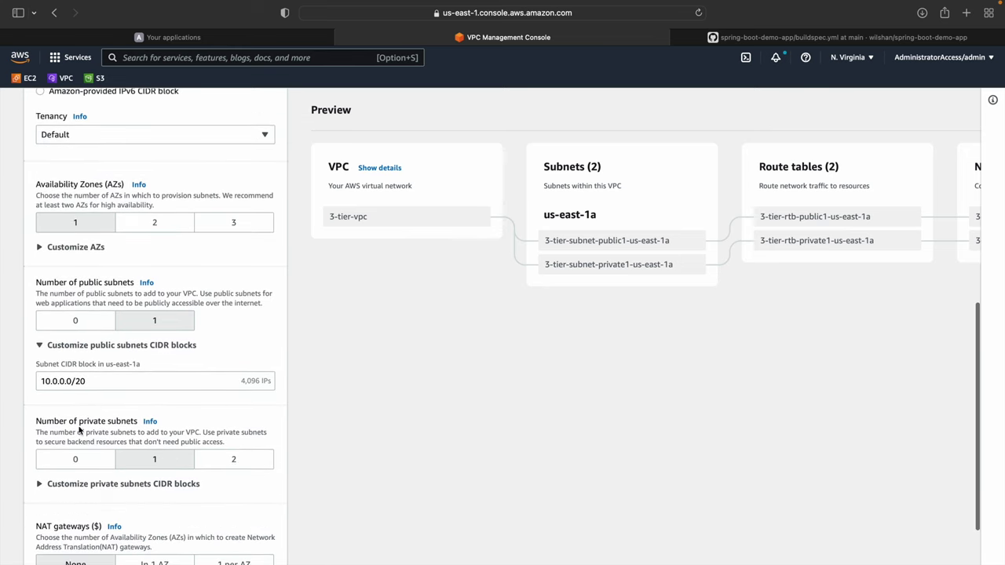
click(79, 381)
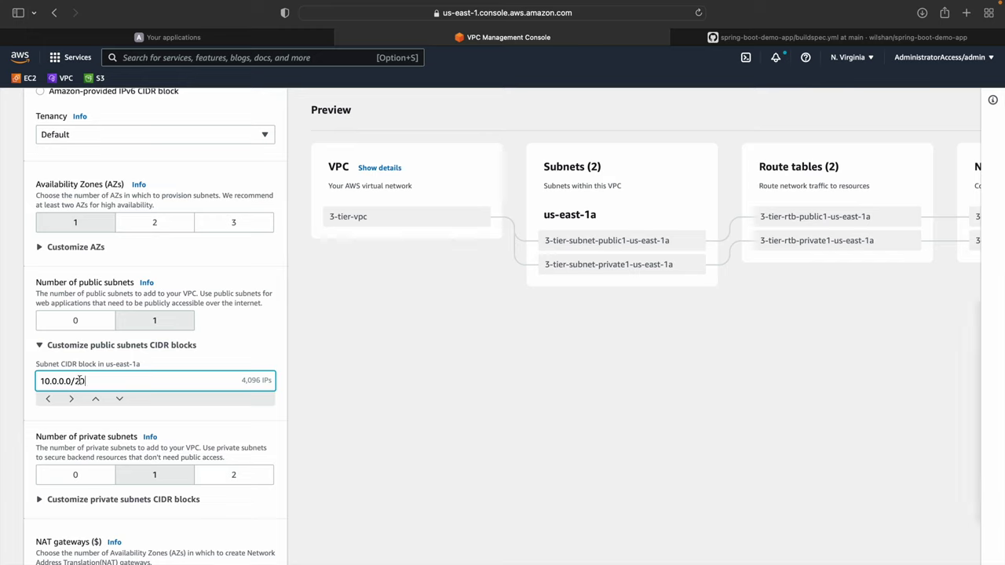
key(BackSpace)
text(1)
key(BackSpace)
text(4)
click(336, 449)
Set the number of private subnets to 2 and check the complete resource preview
scroll(336, 449, down, 2)
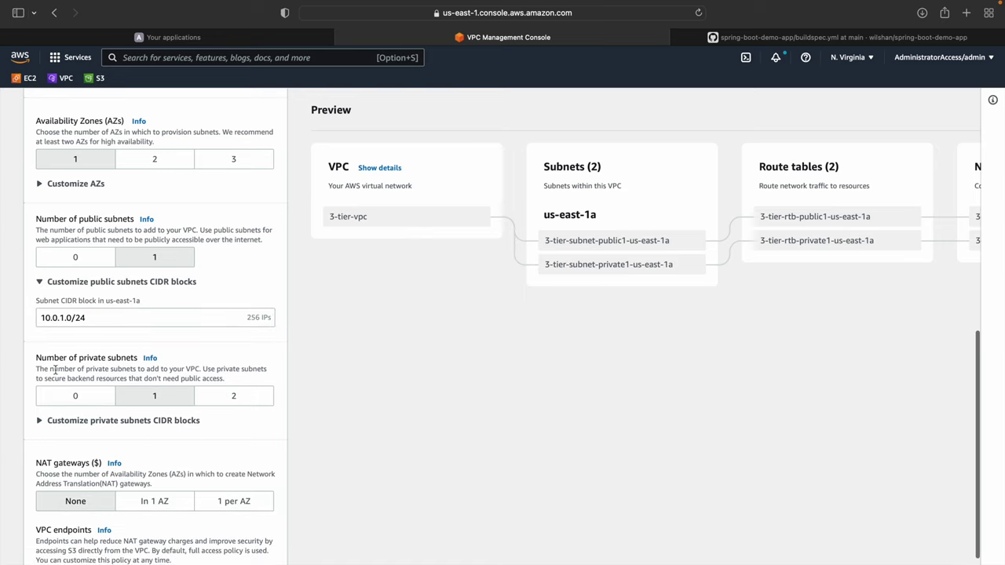
click(234, 398)
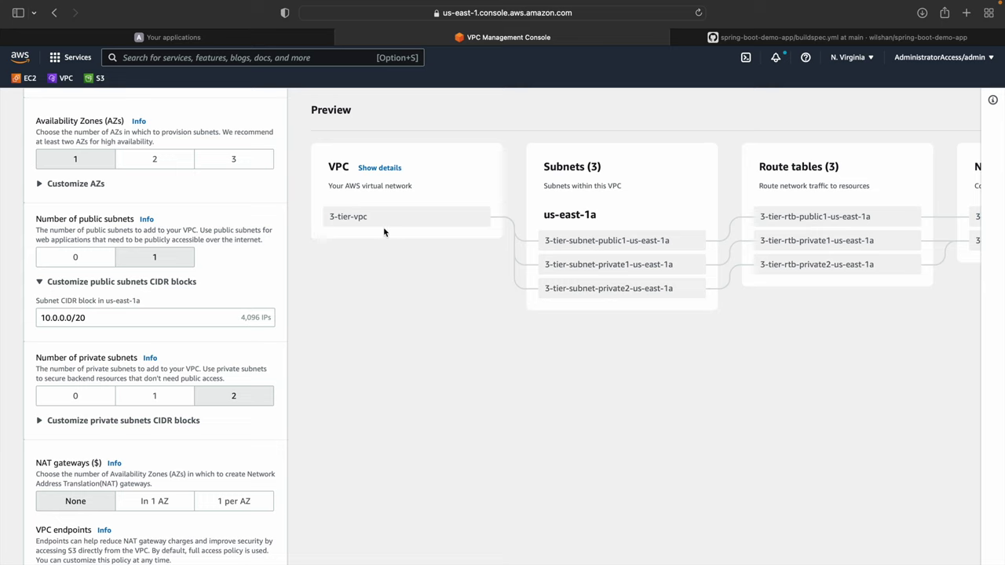
scroll(632, 253, right, 5)
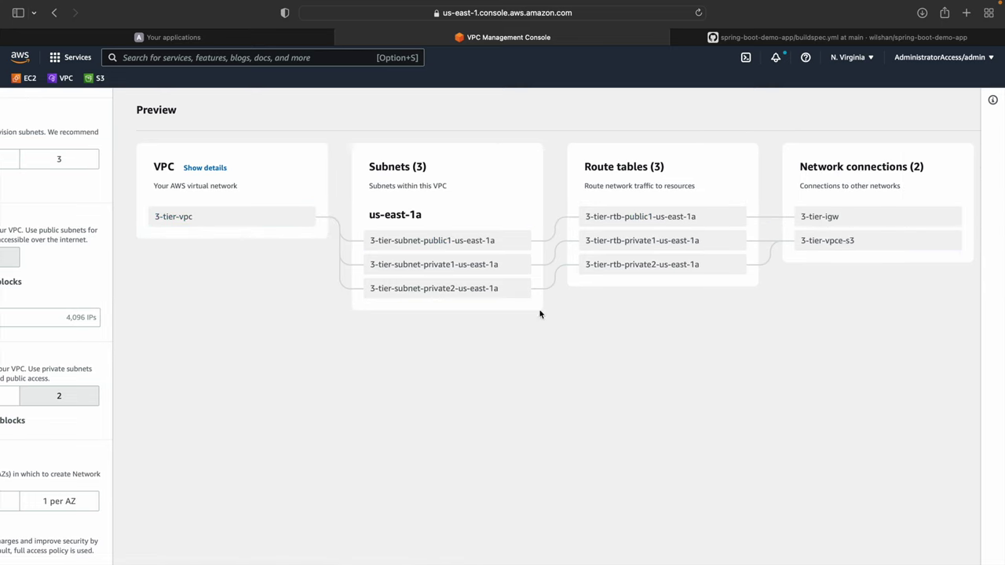
scroll(448, 337, left, 5)
Set VPC endpoints to None, enable DNS hostnames, and review the updated network preview
scroll(382, 353, down, 2)
scroll(131, 473, down, 1)
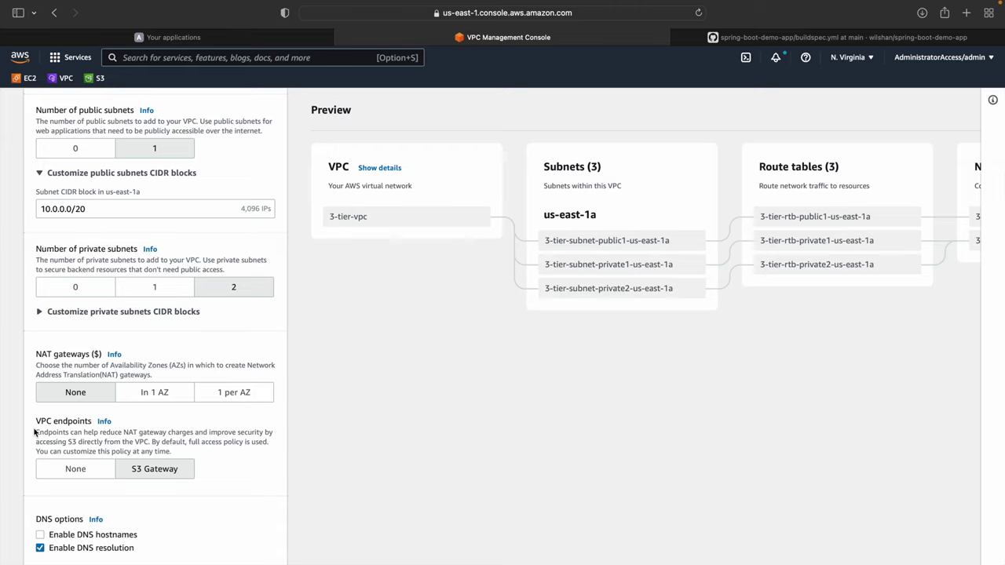
click(55, 470)
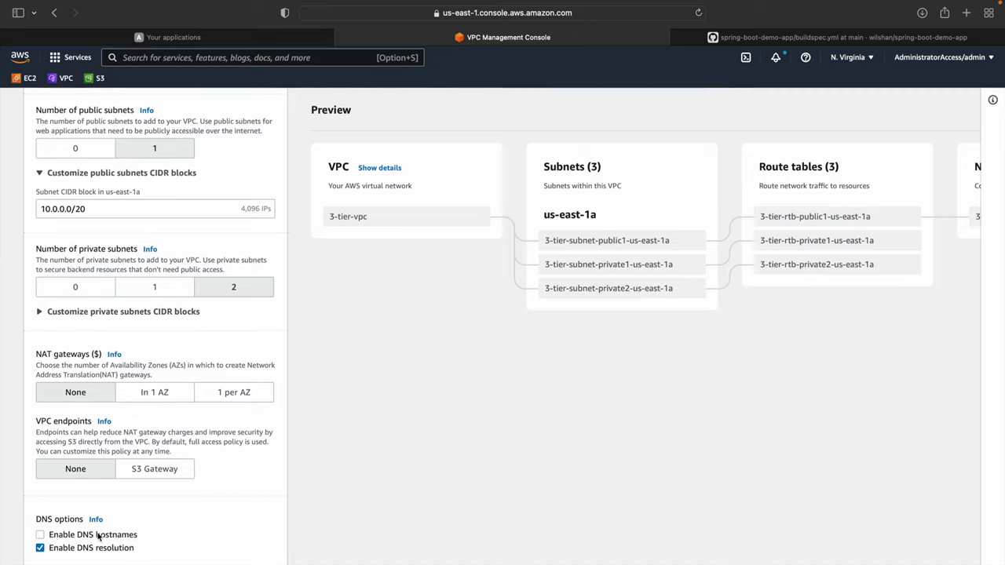
click(41, 536)
scroll(724, 250, right, 5)
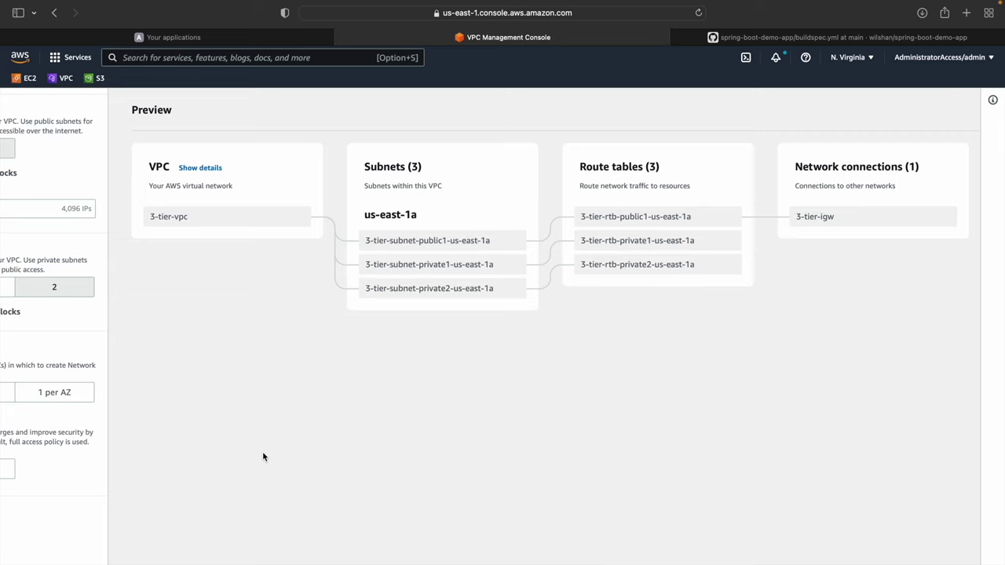
scroll(263, 456, left, 5)
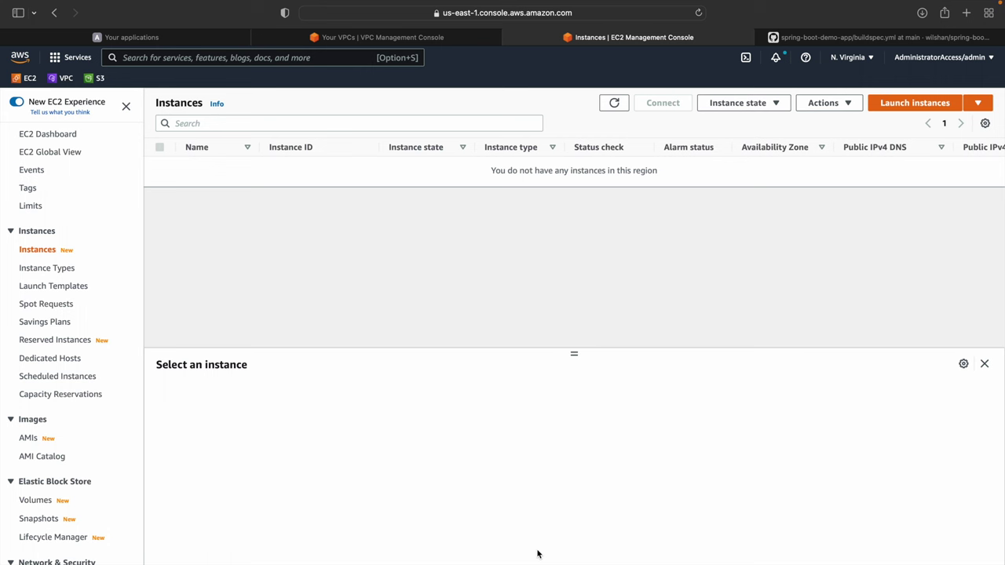
Start an EC2 instance launch in the beta version of the launch wizard and name the instance front-end
click(914, 106)
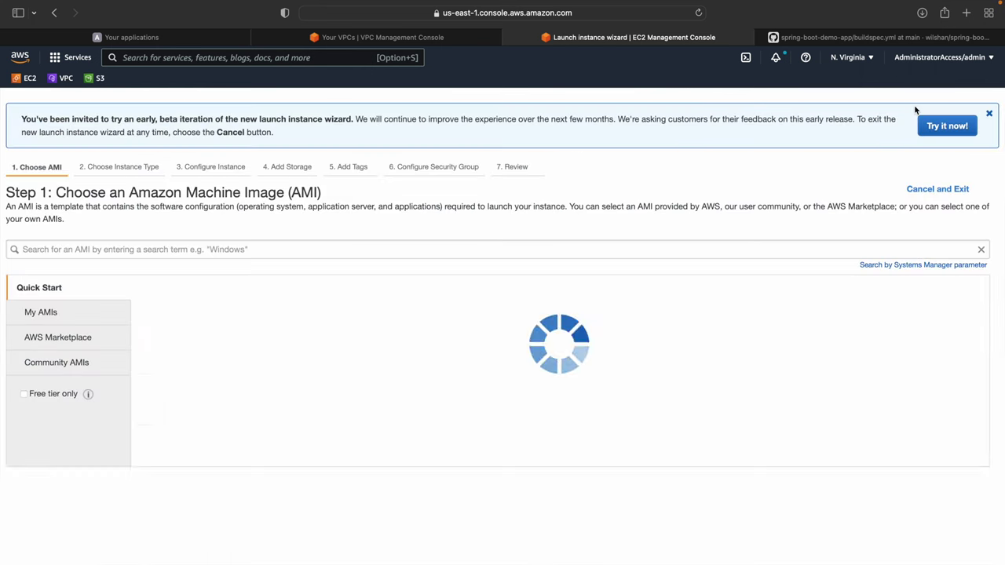
click(948, 130)
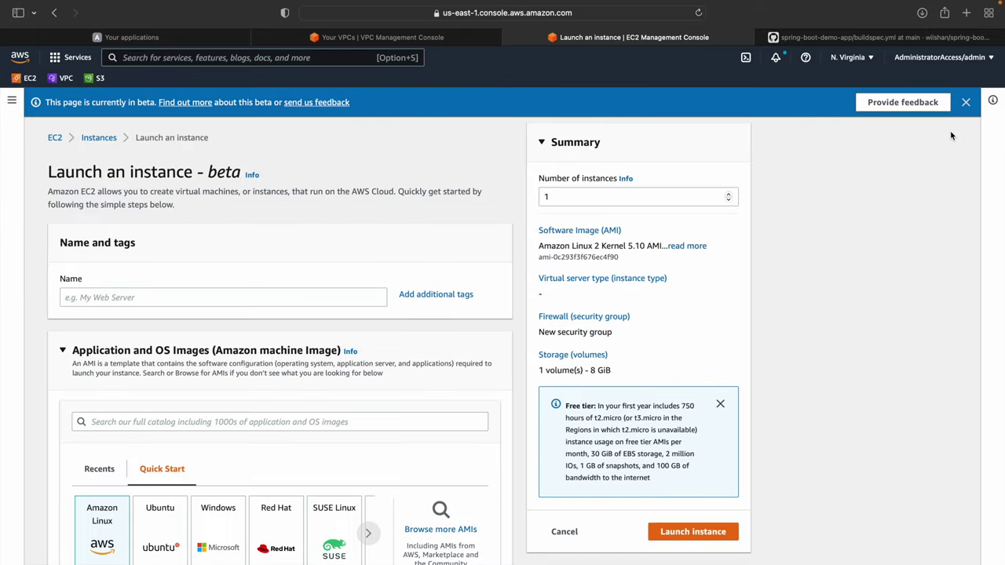
click(112, 301)
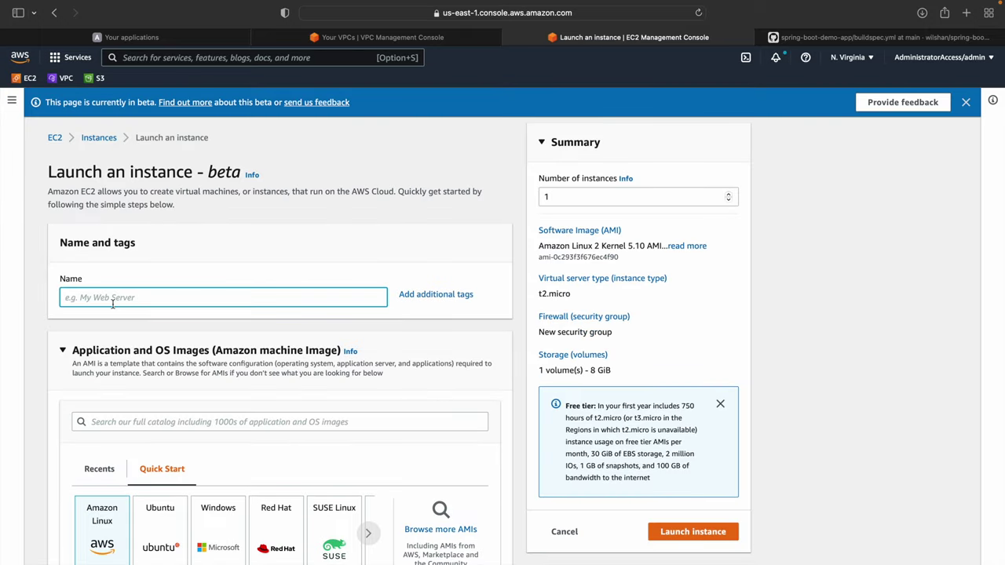
text(front-end)
Keep the Amazon Linux image and t2.micro type, and choose dev-account as the login key pair
scroll(447, 256, down, 2)
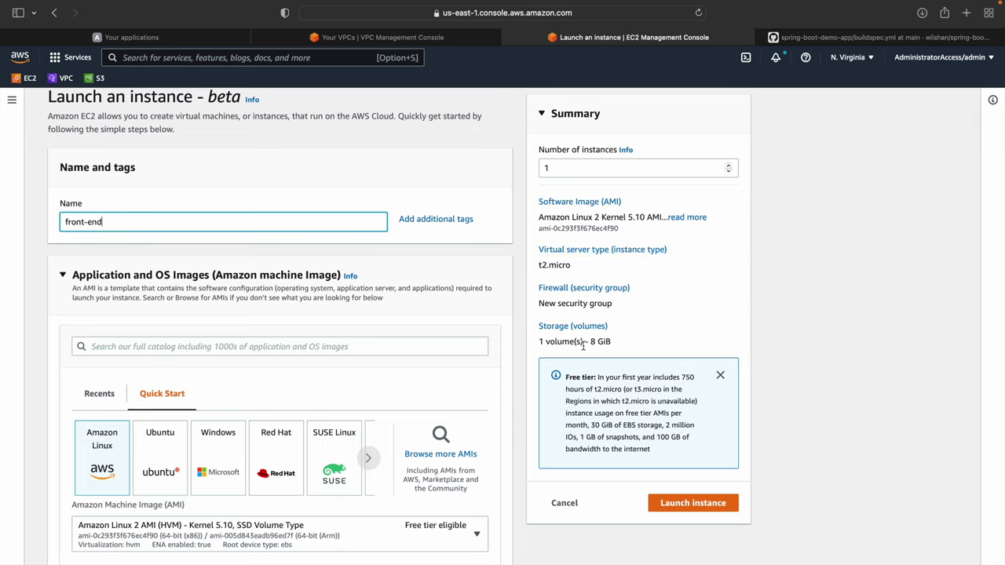
scroll(251, 432, down, 3)
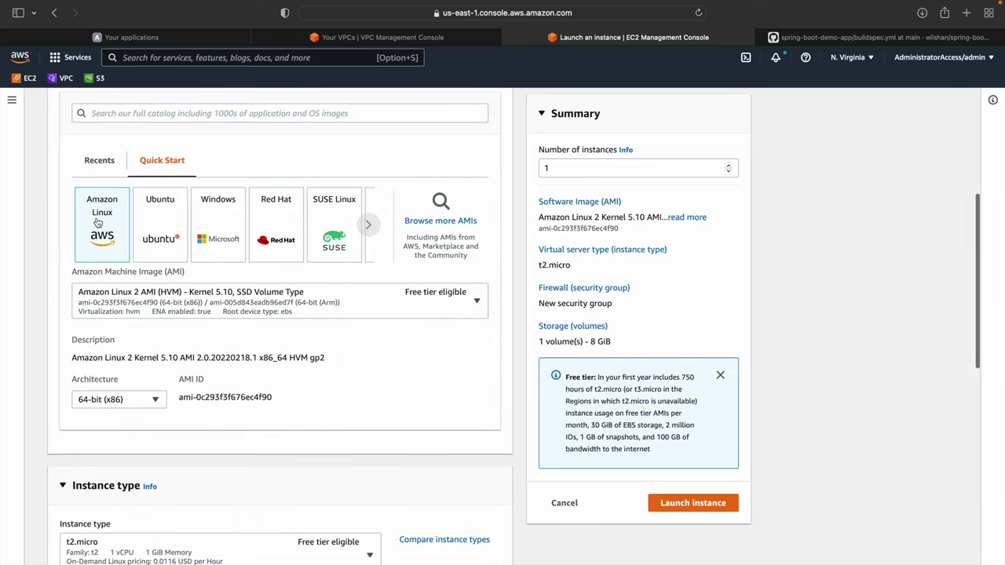
scroll(127, 355, down, 1)
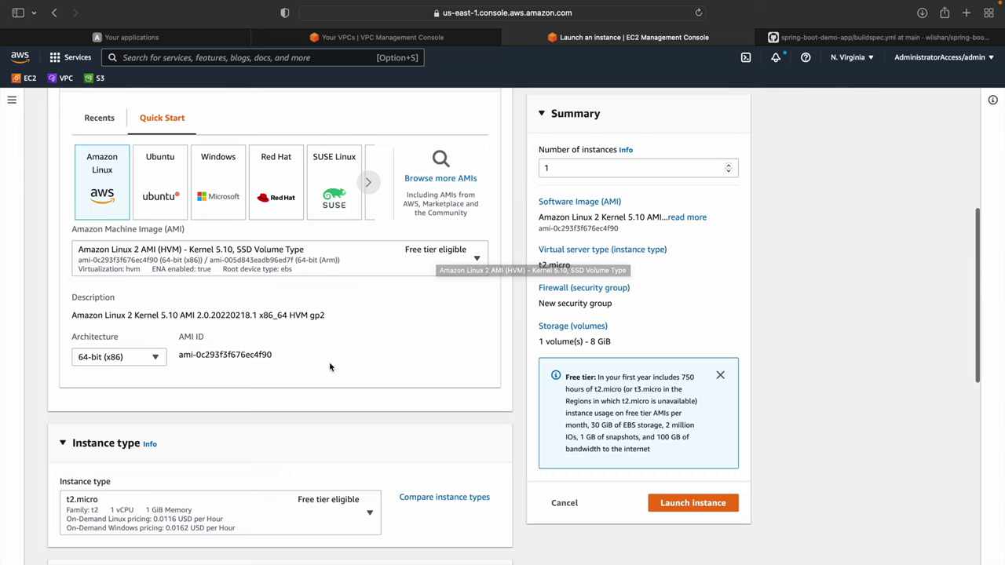
scroll(329, 367, down, 7)
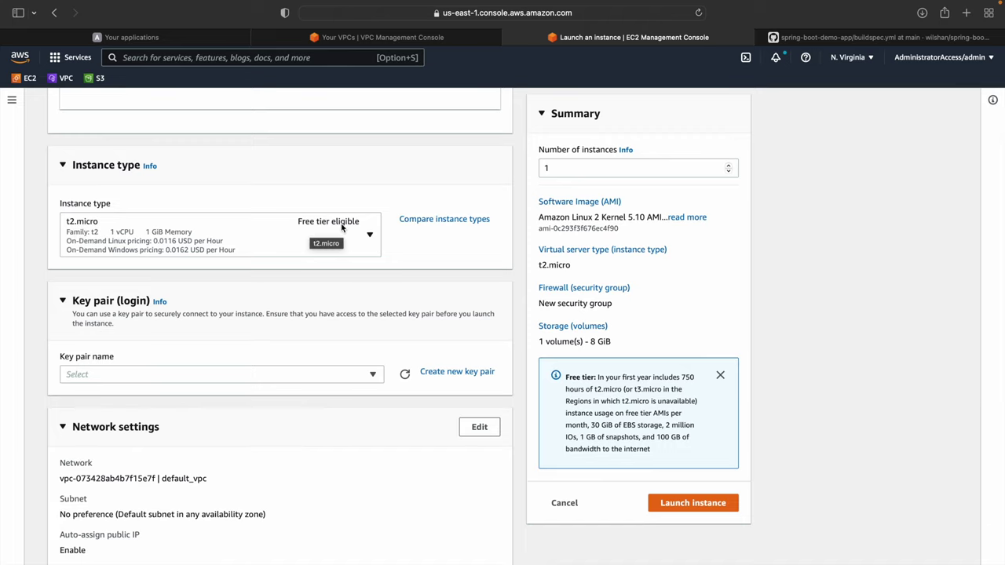
scroll(342, 227, down, 2)
click(259, 283)
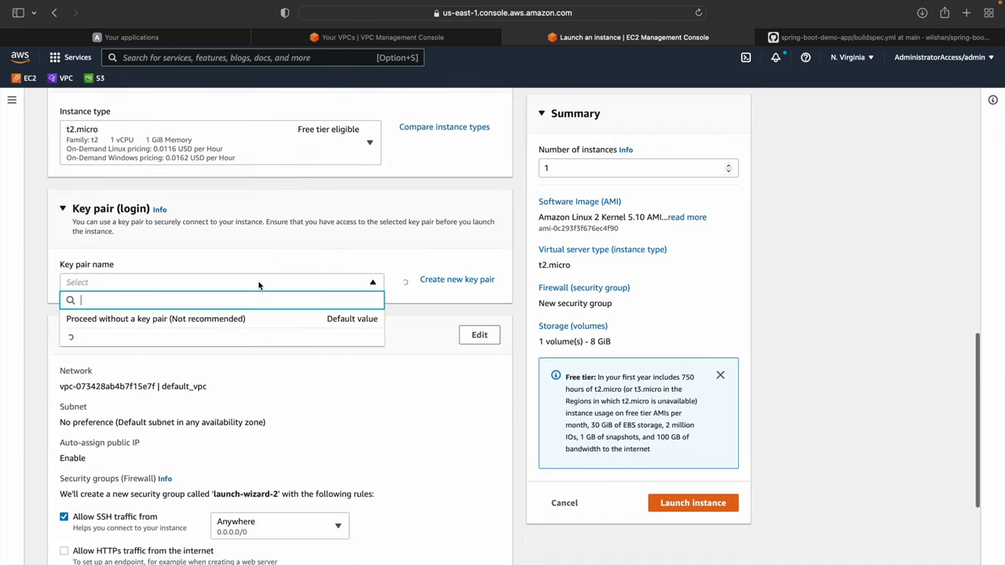
click(137, 345)
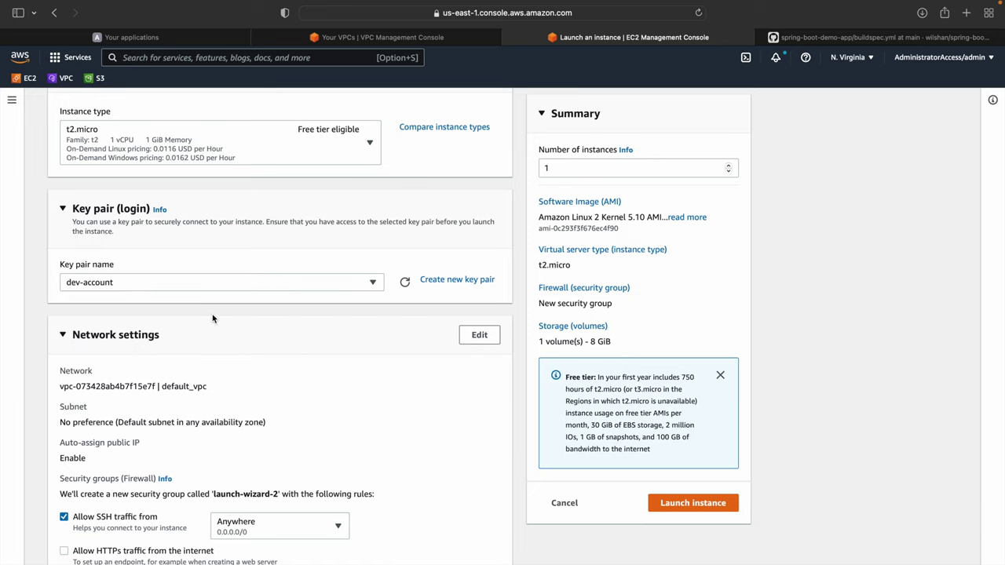
Edit the instance's network settings to use the 3-tier-vpc network instead of the default VPC
scroll(212, 318, down, 4)
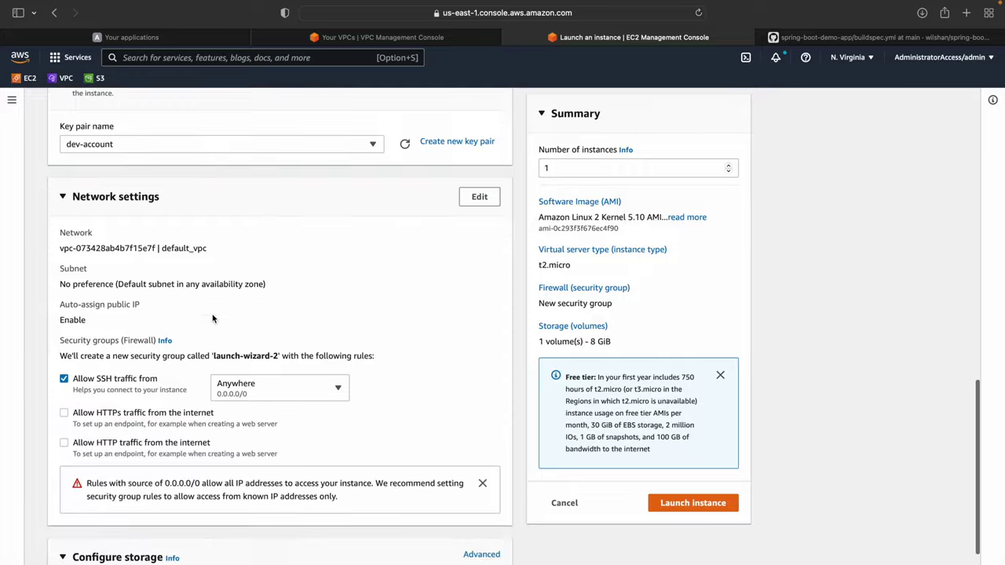
scroll(229, 236, up, 2)
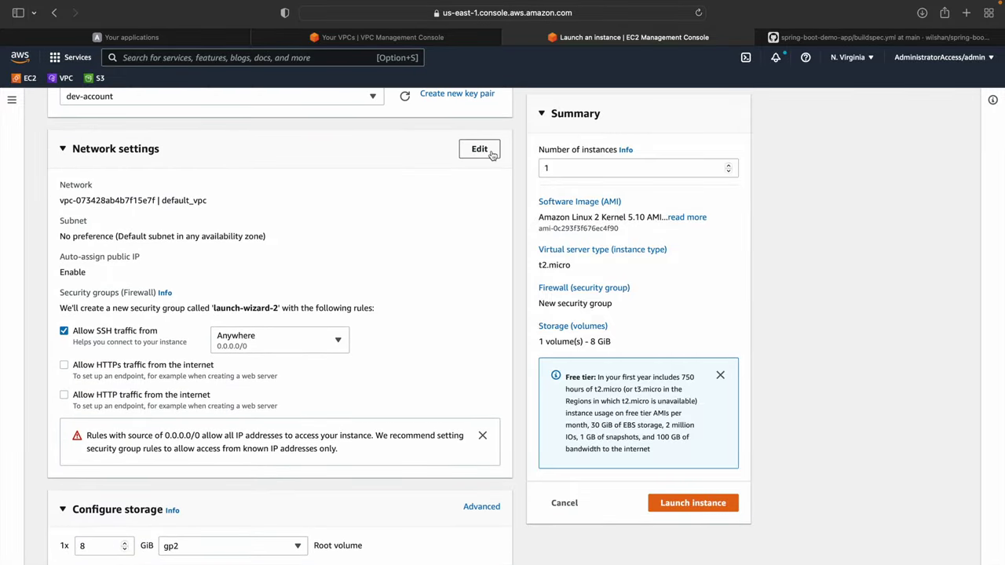
drag(161, 200, 205, 197)
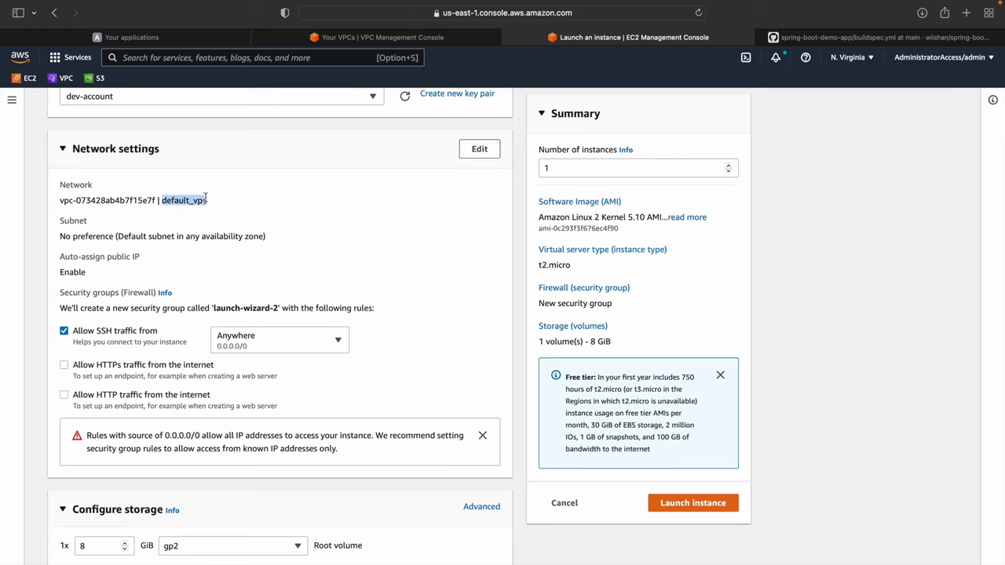
click(477, 149)
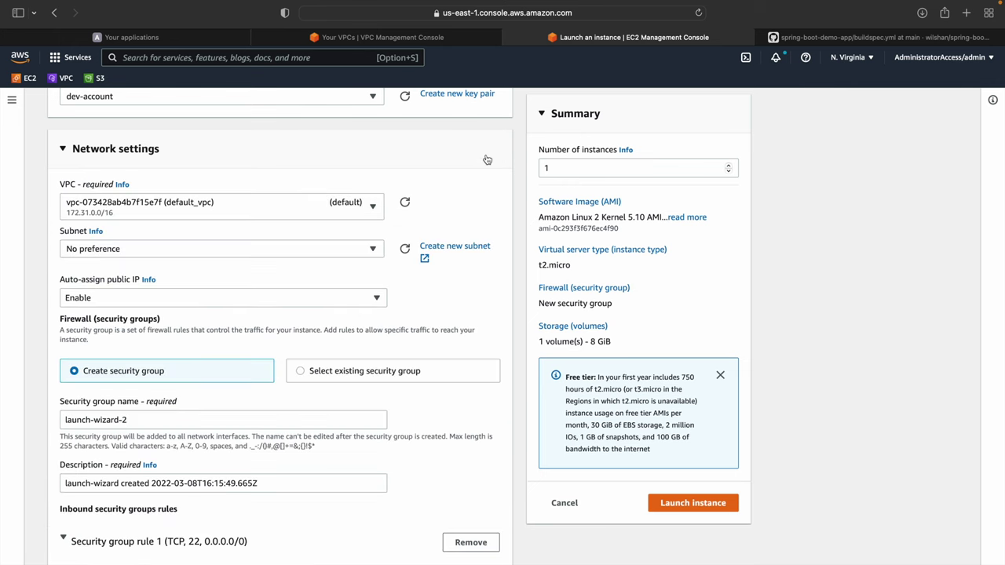
click(275, 214)
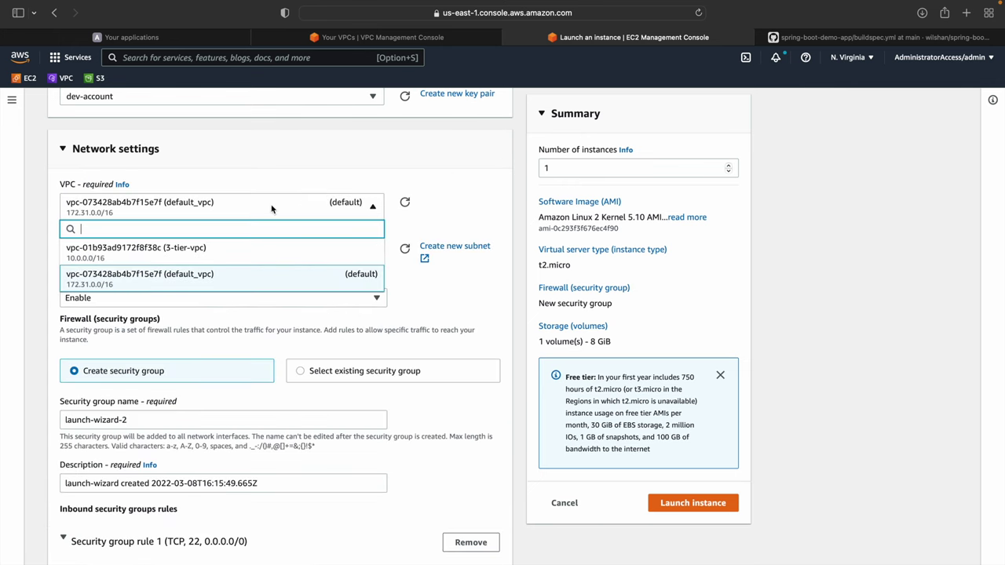
click(199, 250)
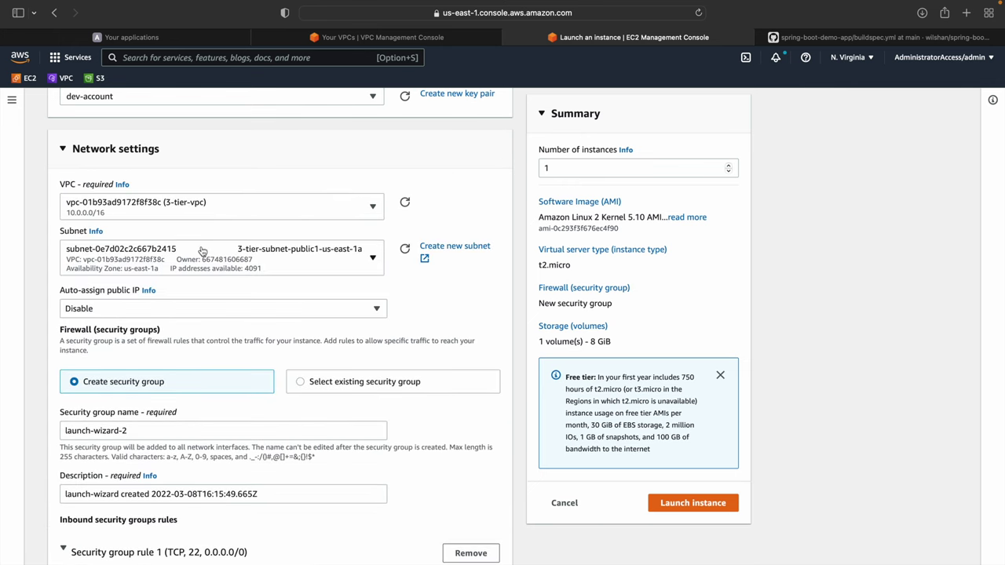
Choose the 3-tier-subnet-public1-us-east-1a subnet and enable auto-assignment of a public IP
click(270, 260)
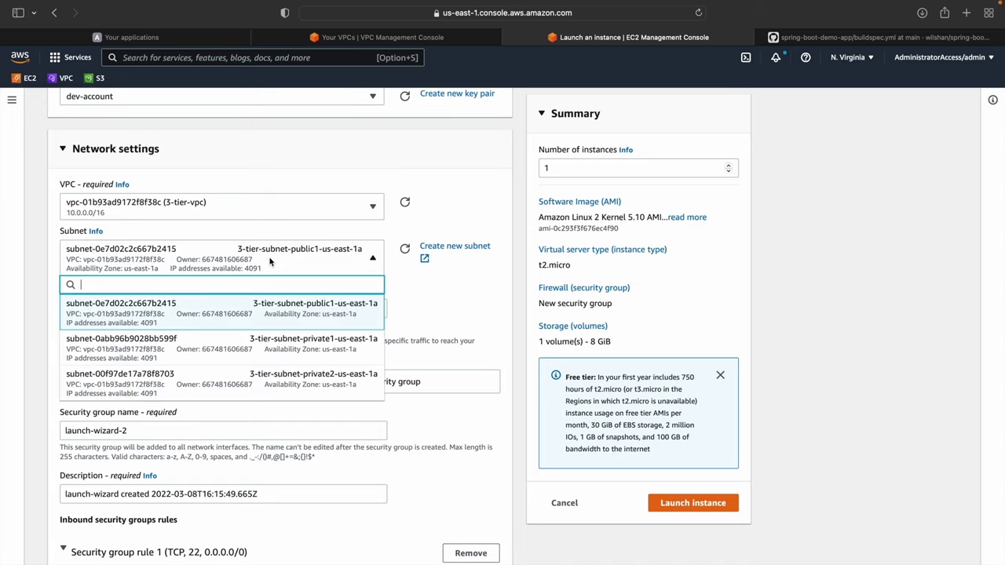
click(318, 310)
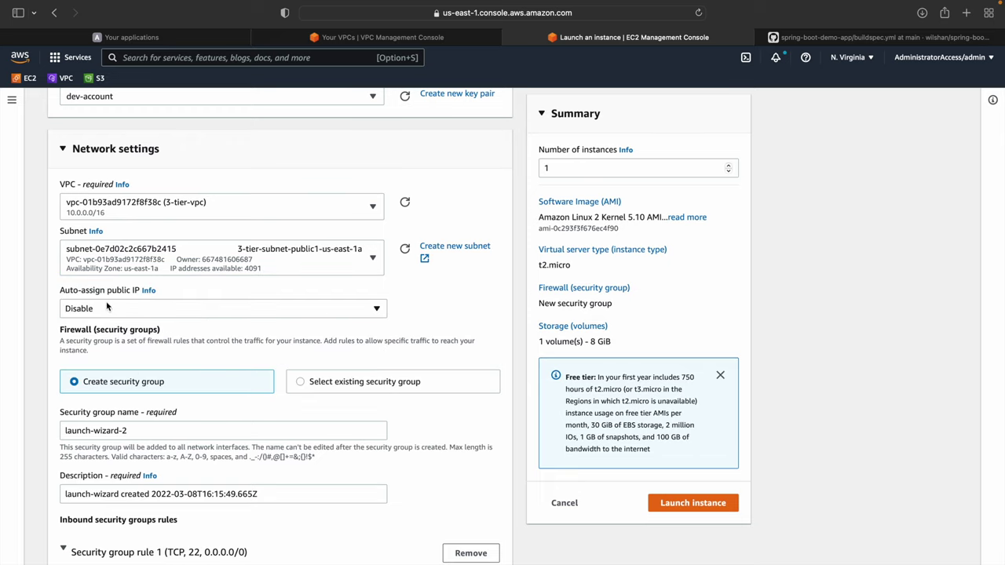
click(283, 309)
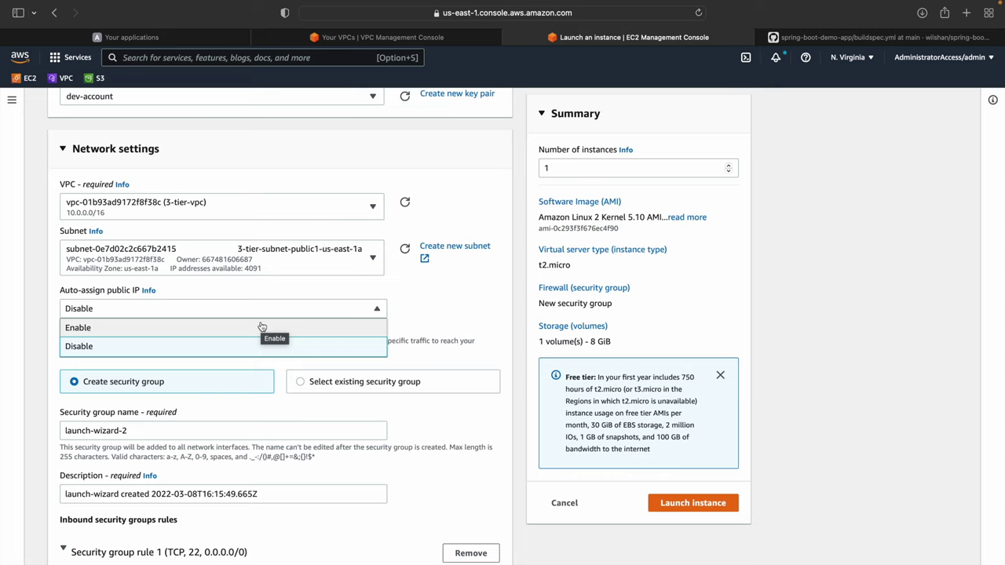
click(261, 327)
scroll(261, 325, down, 2)
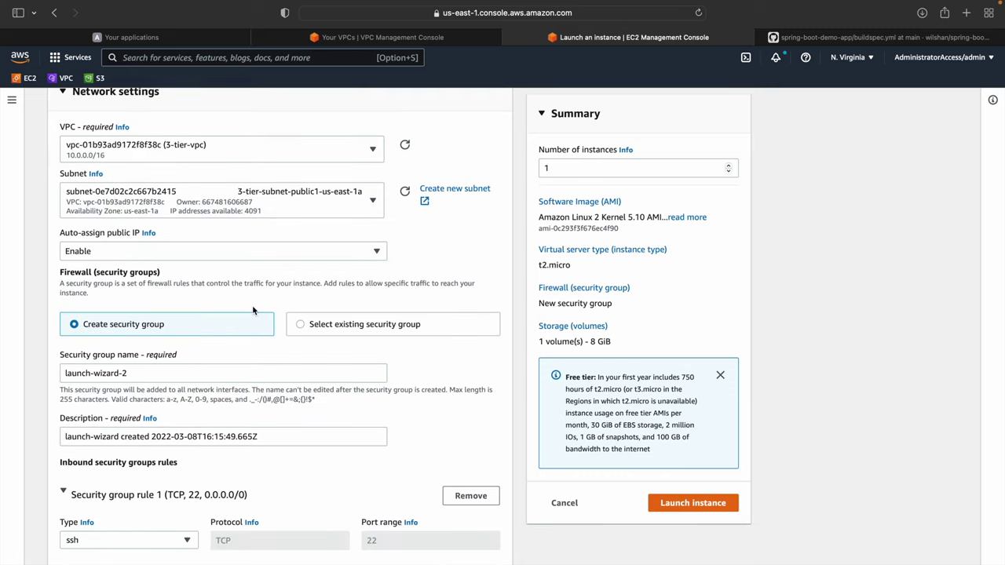
Use the existing default security group for the front-end instance instead of creating a new one
click(299, 325)
click(224, 373)
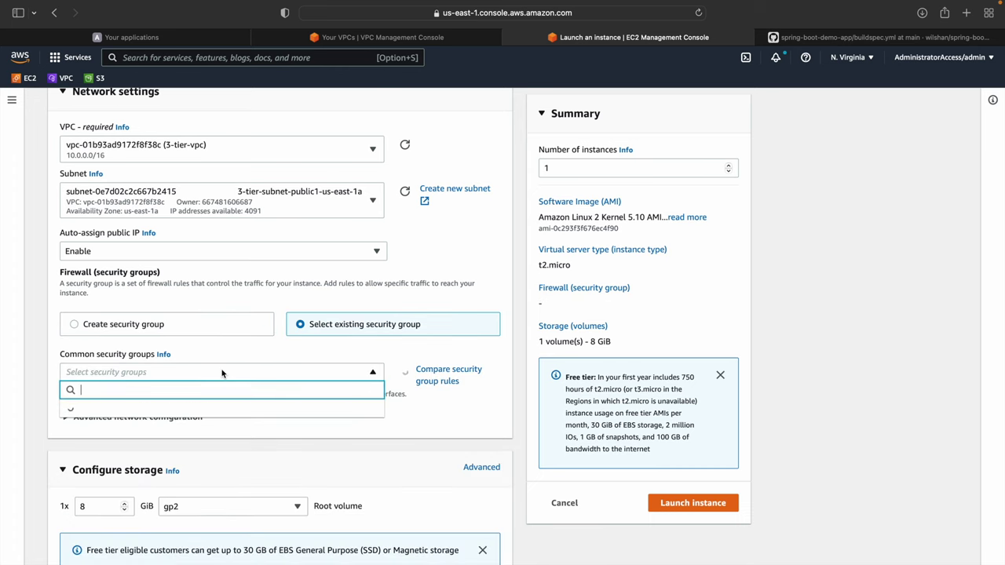
click(126, 404)
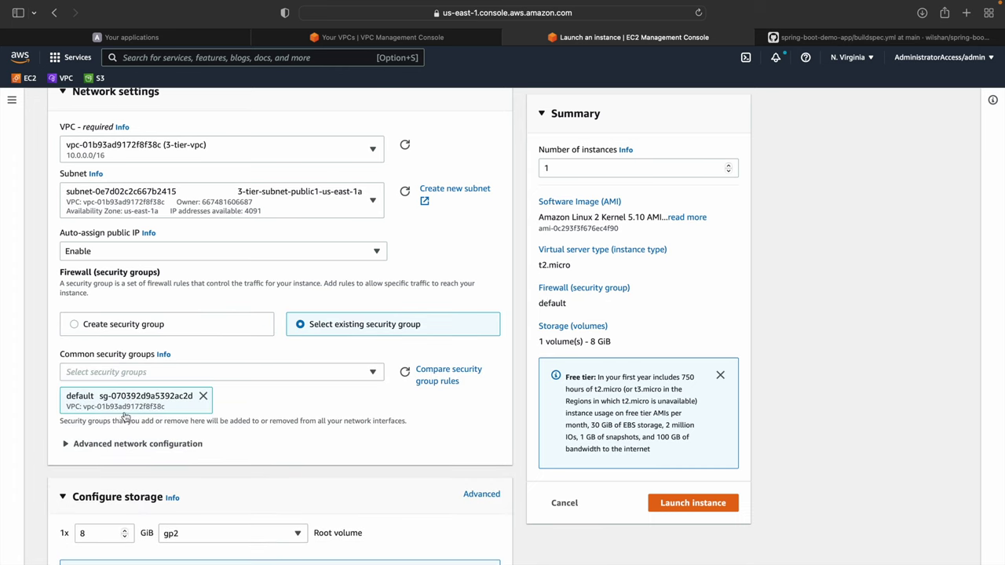
scroll(310, 402, down, 2)
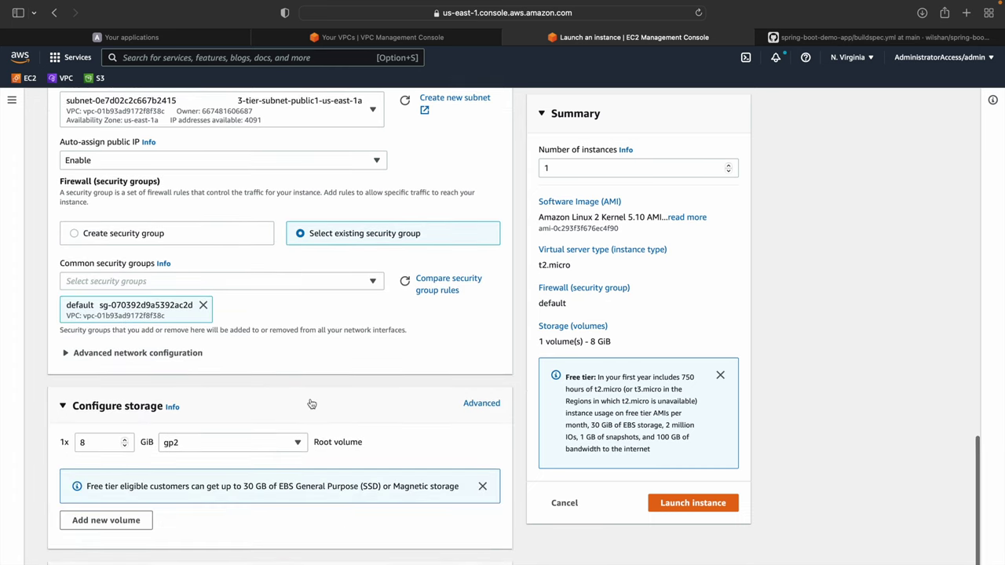
Review the advanced network configuration and the available IAM instance profiles for the front-end instance
click(127, 354)
scroll(128, 353, down, 2)
click(118, 262)
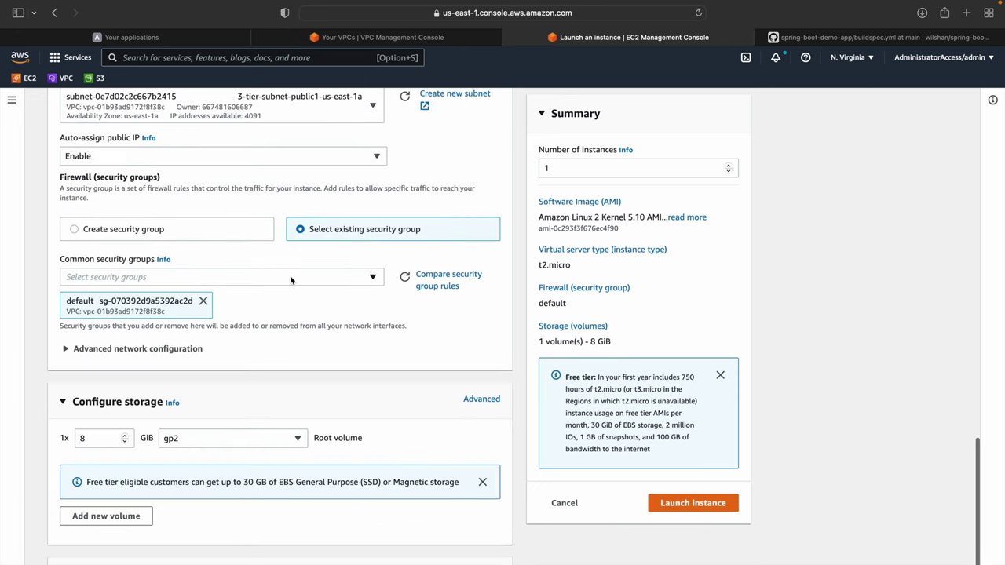
click(116, 349)
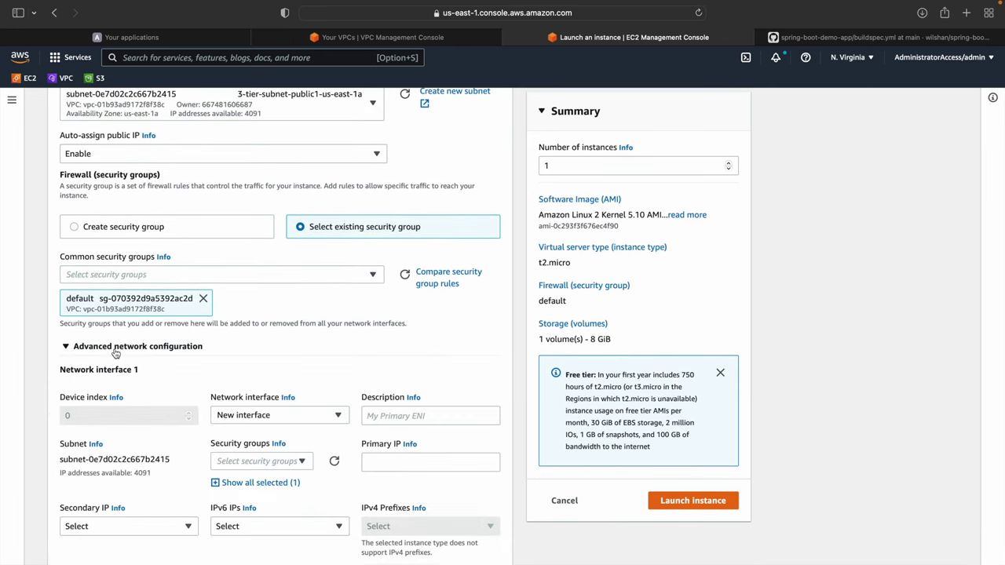
click(116, 353)
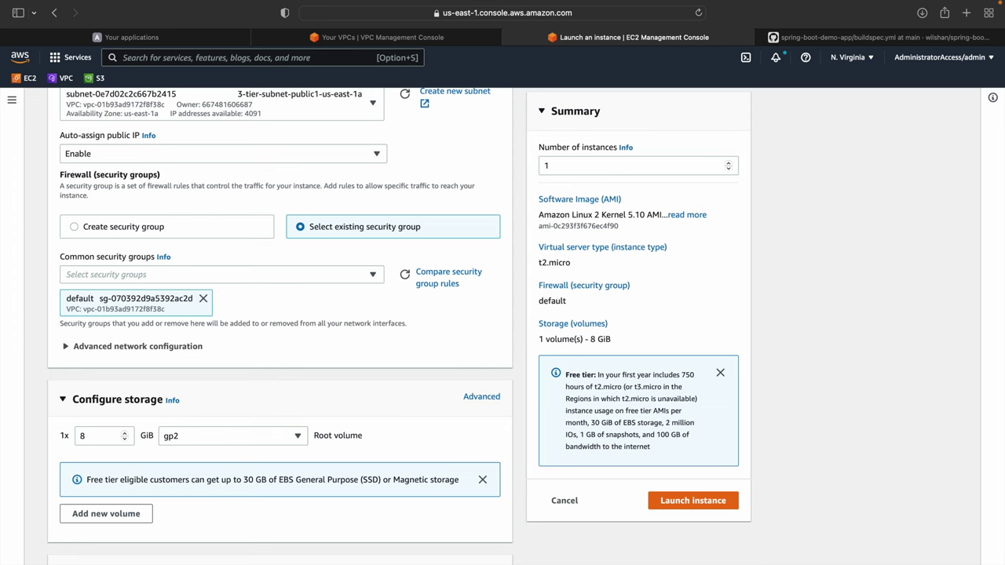
scroll(274, 471, down, 10)
scroll(273, 471, up, 6)
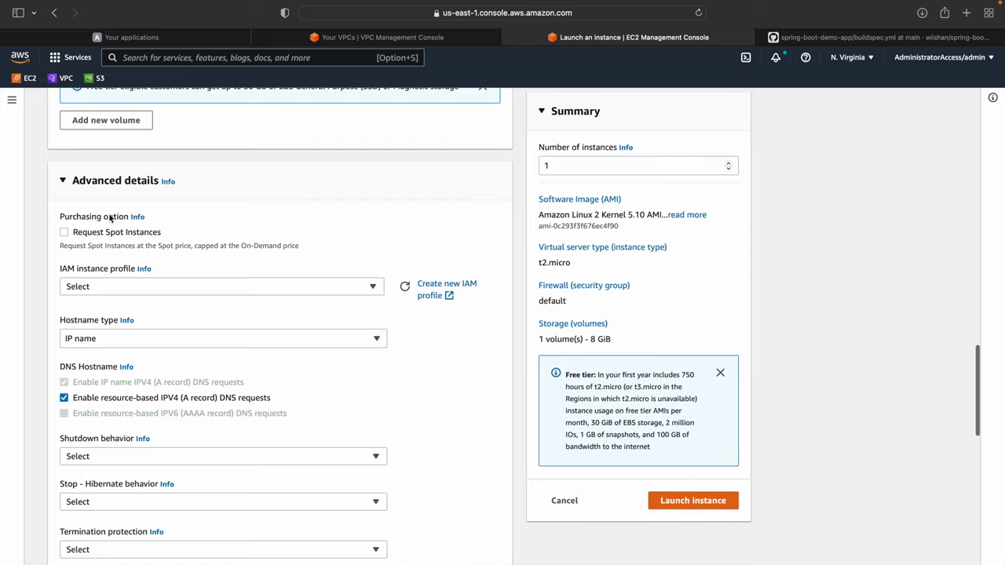
click(112, 284)
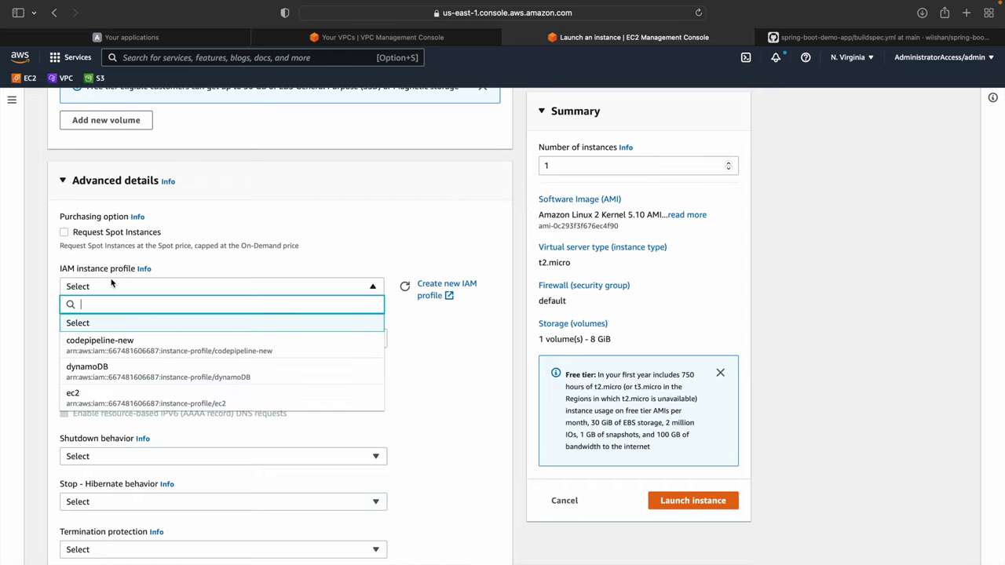
click(112, 285)
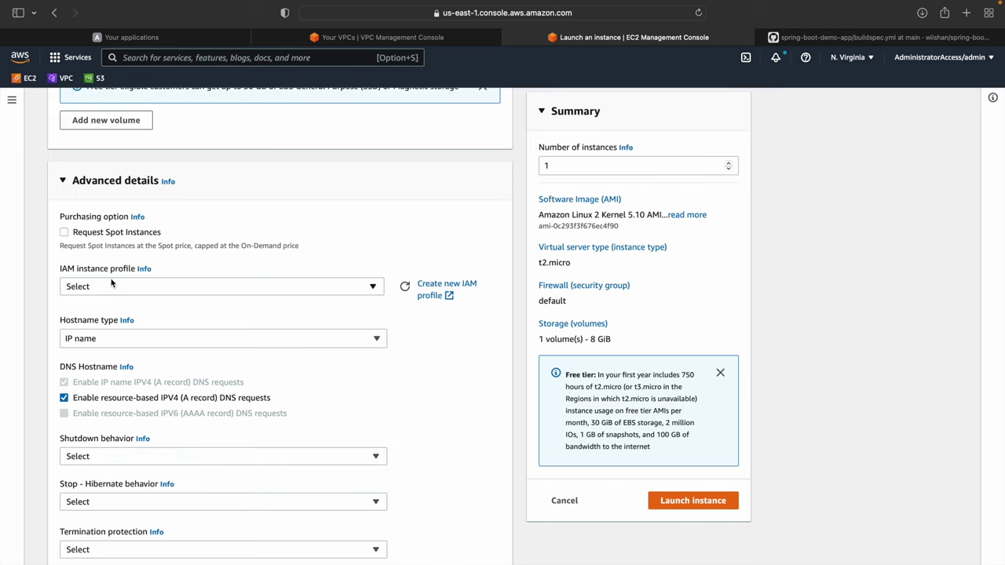
Begin the instance's user data script with the lines #!/bin/bash and yum update -y
scroll(223, 422, down, 10)
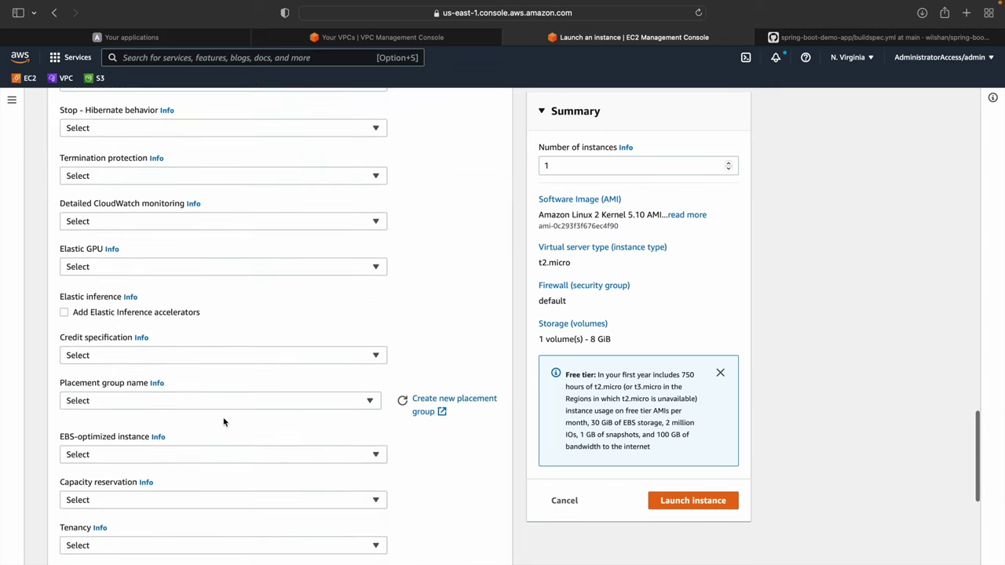
scroll(224, 423, down, 13)
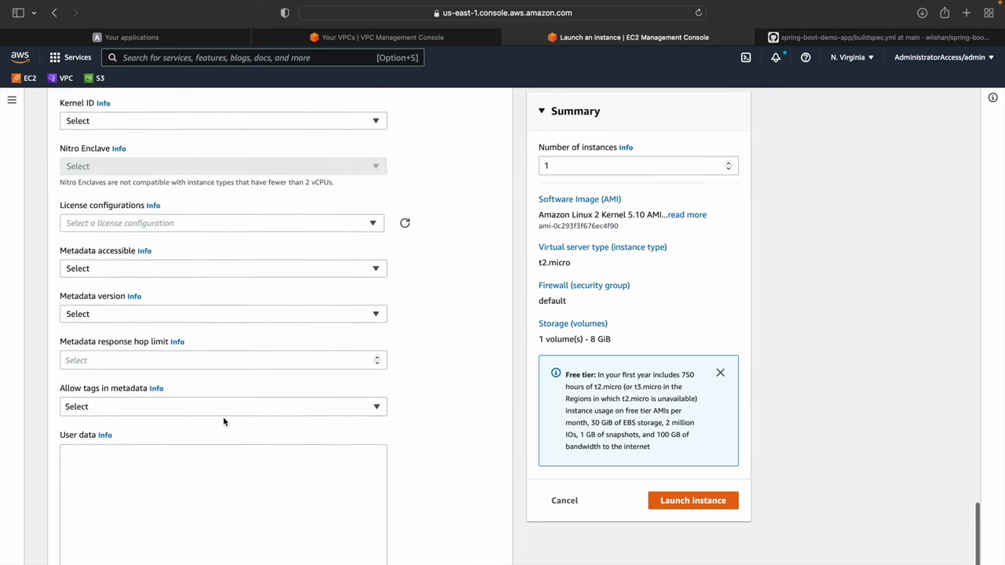
scroll(224, 422, down, 1)
click(200, 413)
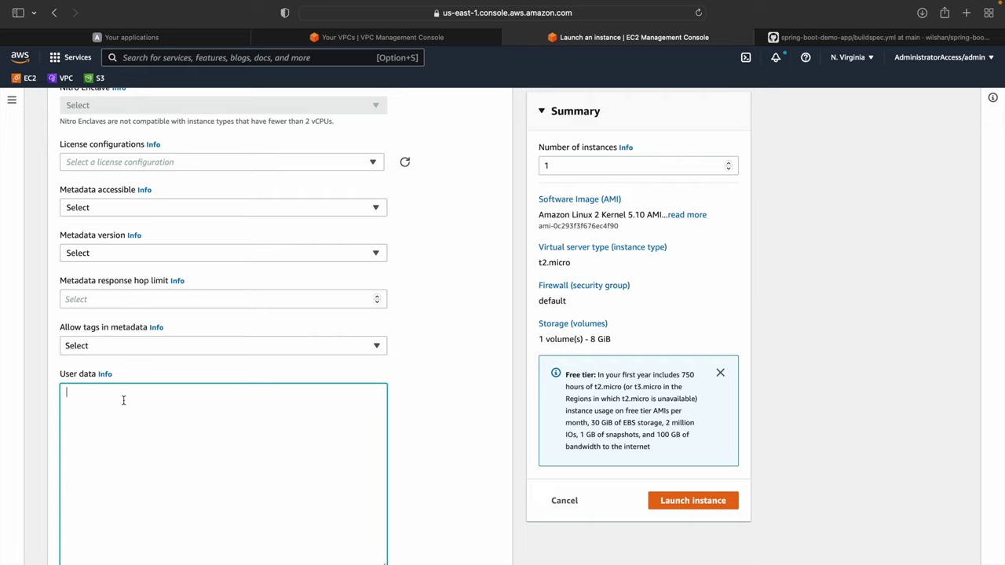
text(#!/bin/bash)
key(Return)
text(yum update -y)
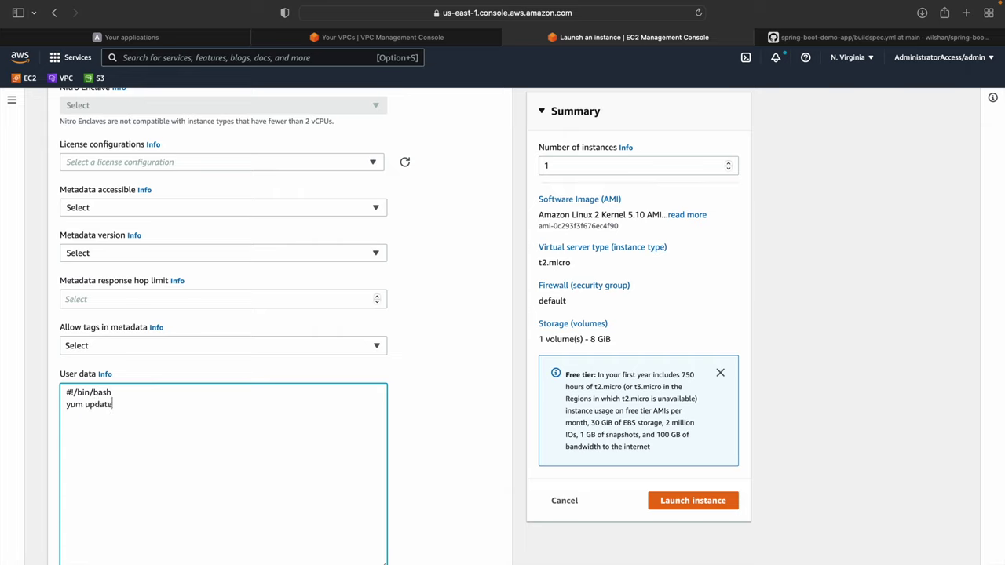
Complete the user data script with the lines yum install httpd -y and systemctl restart httpd
key(Return)
text(yum install httpd -y)
key(Return)
text(syste)
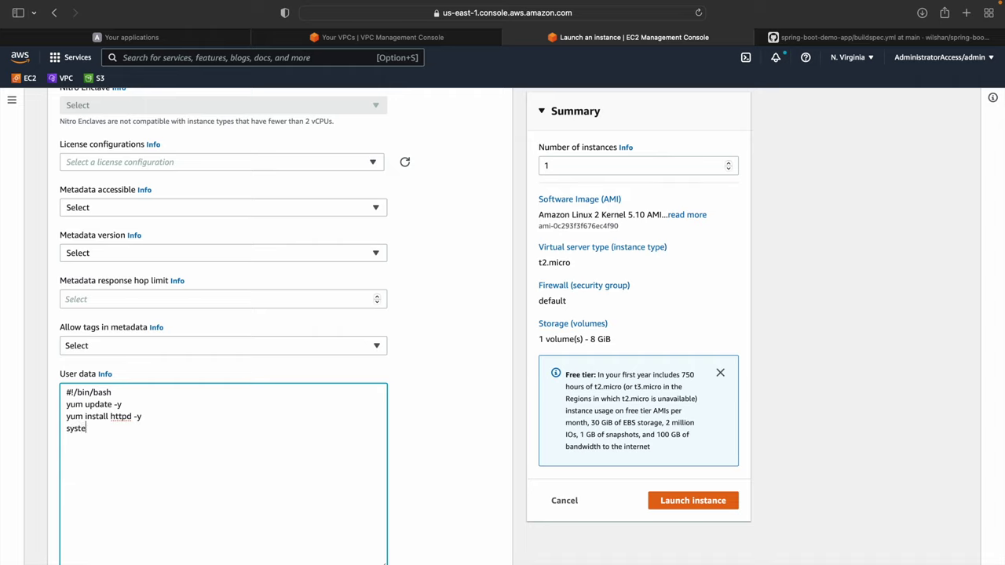
text(mctl restart httpd)
drag(163, 434, 56, 390)
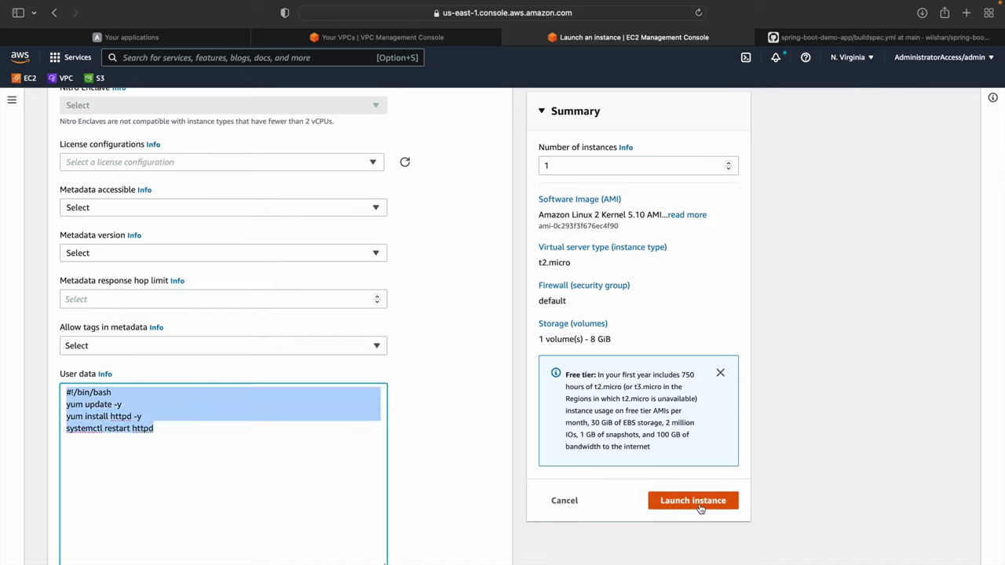
Launch the front-end instance and refresh the list of all instances
click(699, 506)
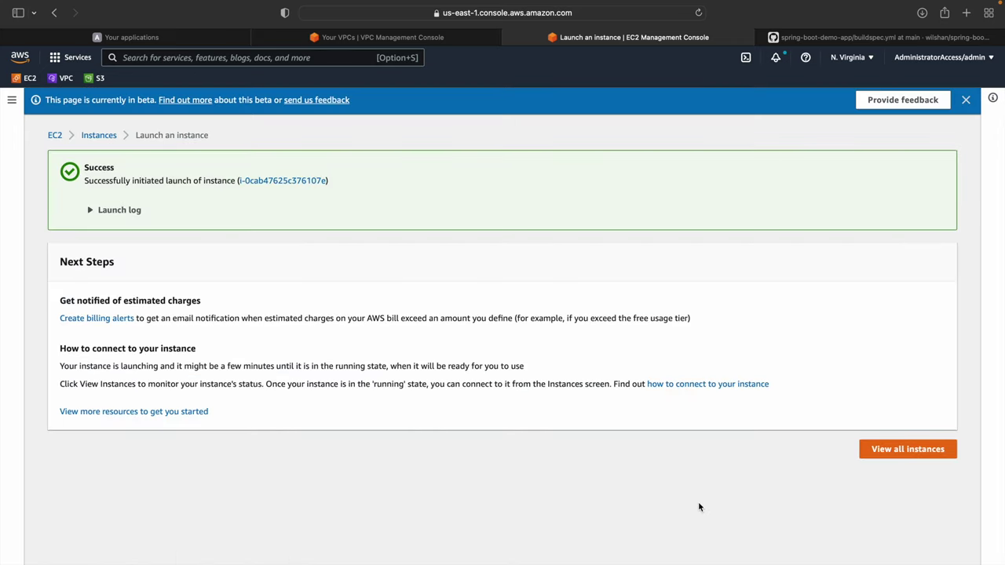
click(904, 450)
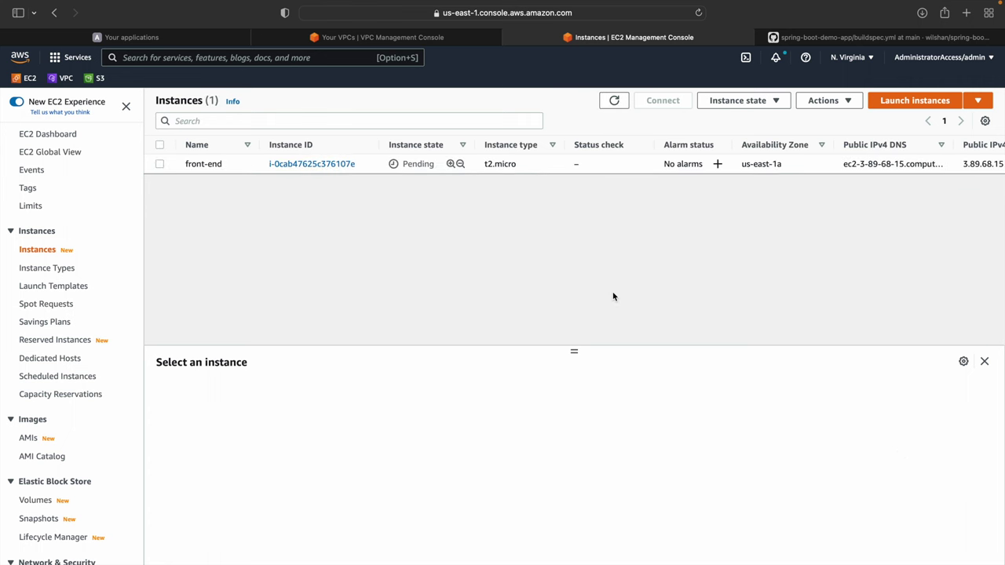
click(617, 102)
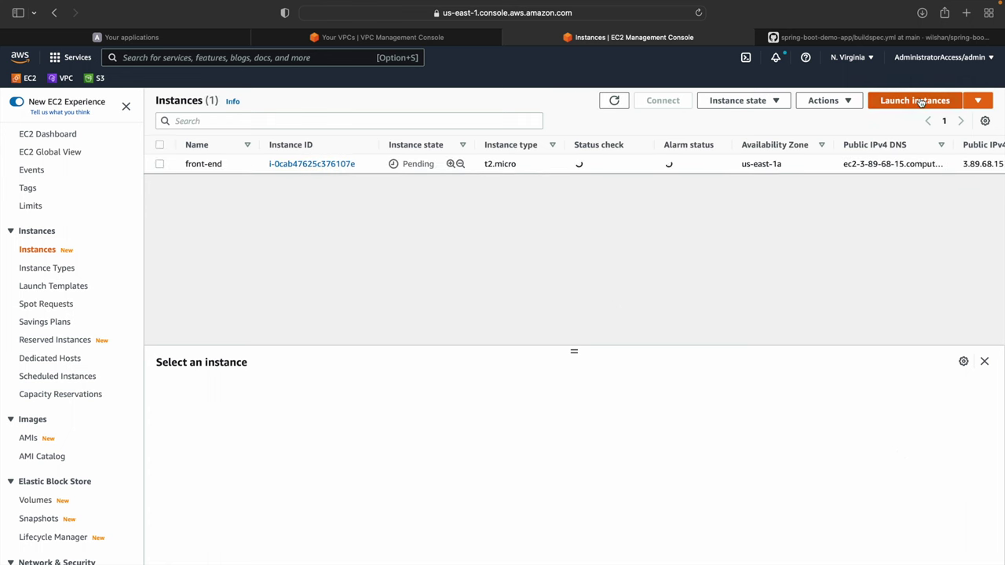
Start another instance launch in the beta launch wizard and name the instance application-server
click(916, 99)
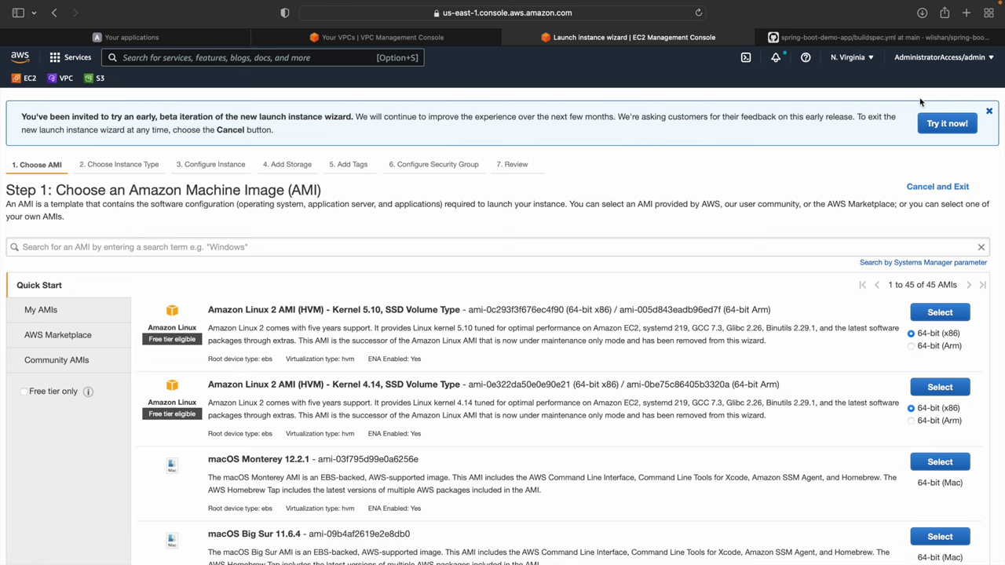
click(936, 119)
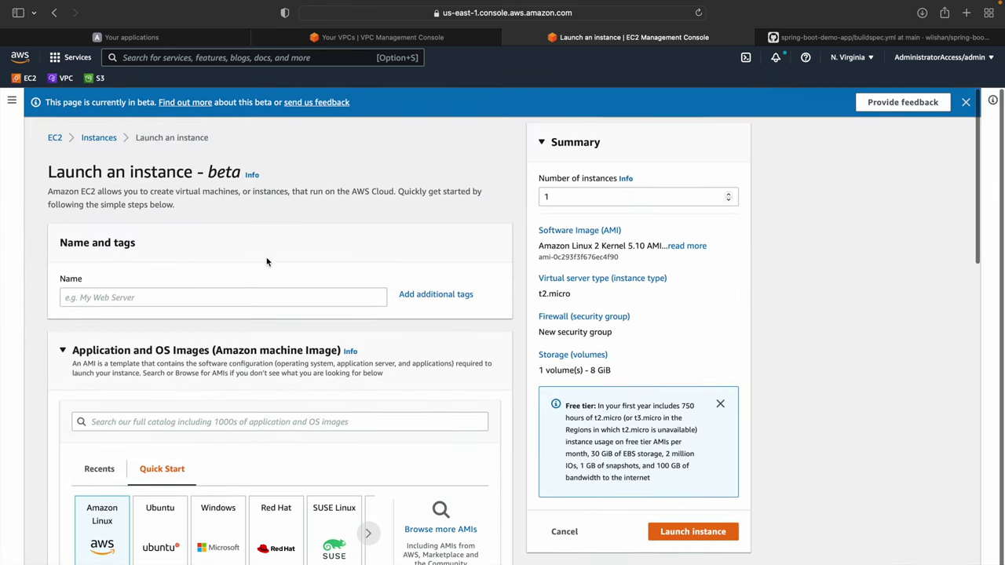
click(213, 300)
text(application-server)
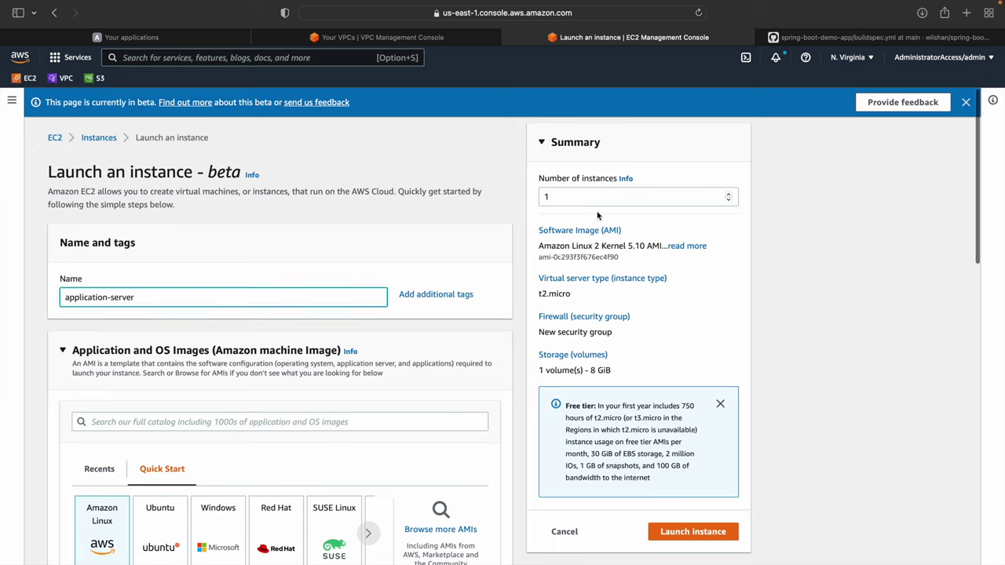
Keep the Amazon Linux image and t2.micro type, and choose dev-account as the application server's key pair
scroll(229, 472, down, 10)
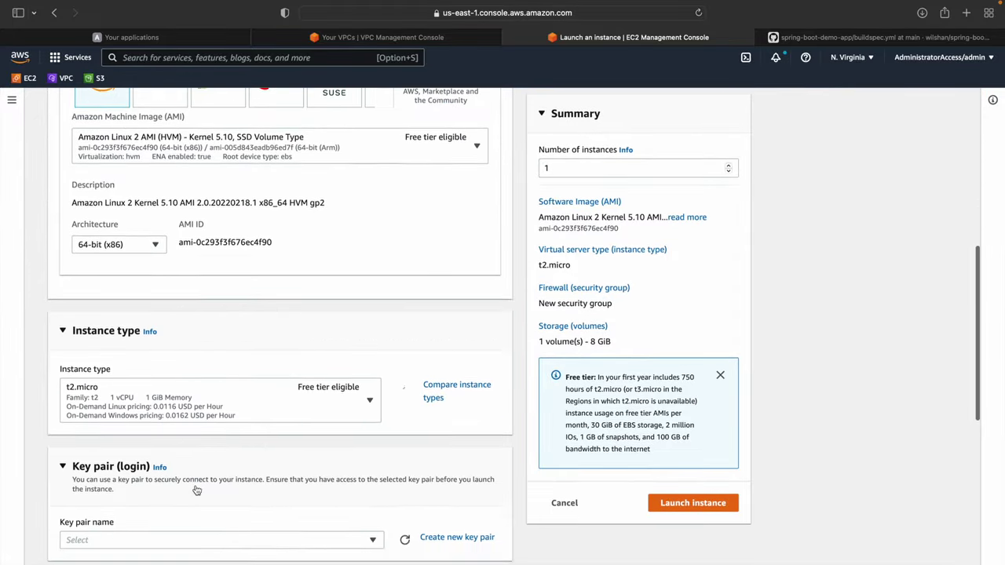
scroll(196, 491, down, 4)
click(223, 392)
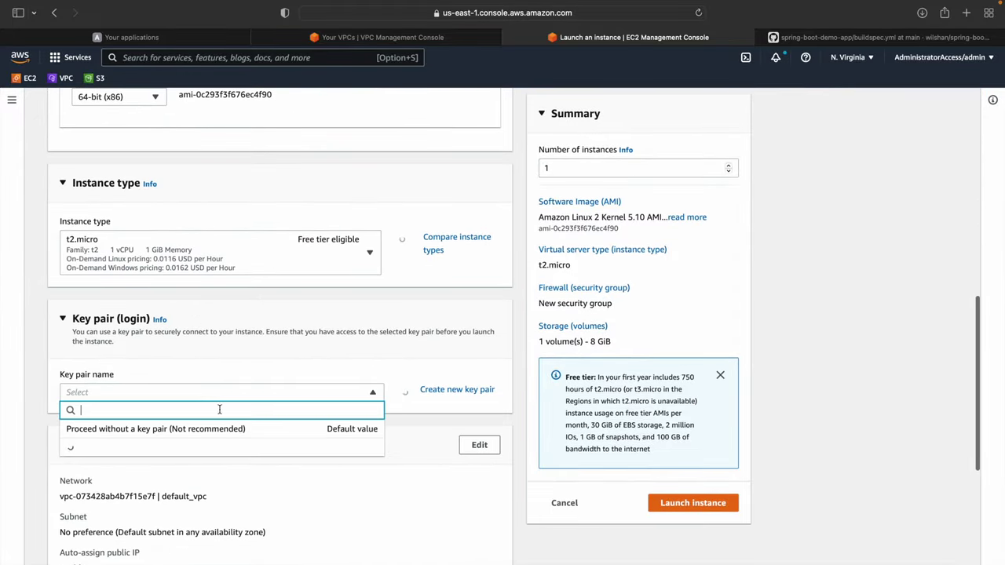
click(208, 447)
Edit the application server's network settings to use the 3-tier-vpc network
scroll(208, 447, down, 4)
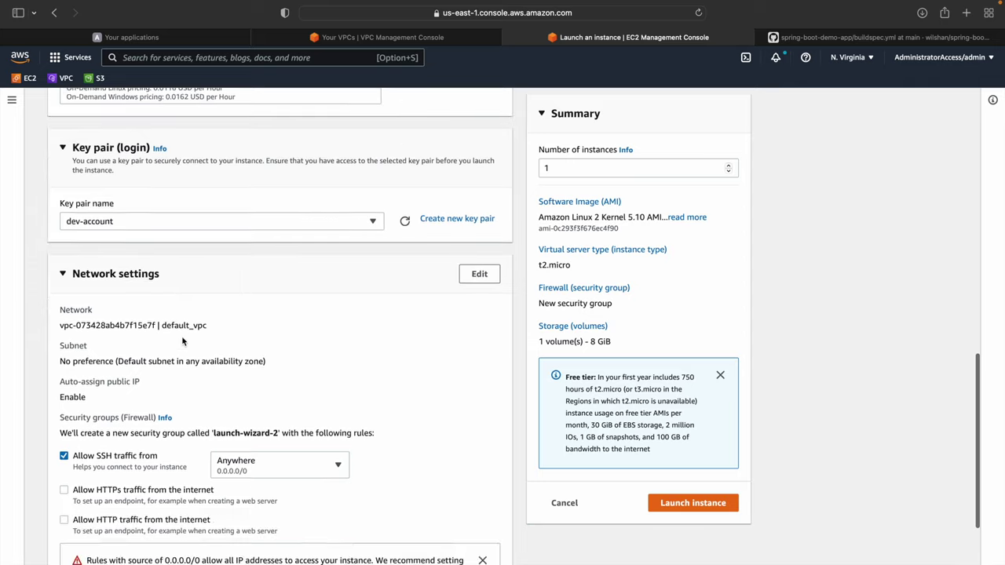
scroll(182, 341, down, 2)
click(473, 180)
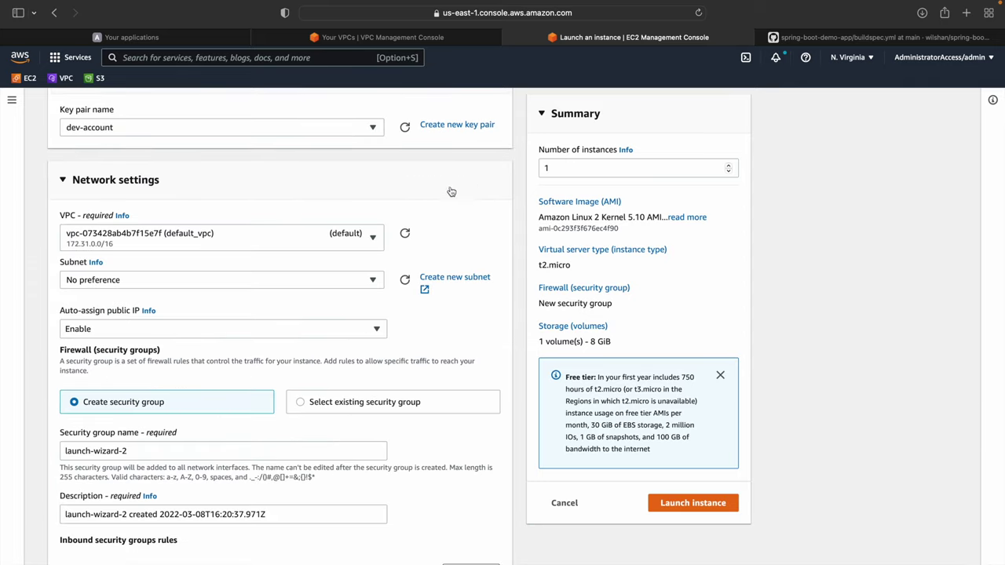
click(268, 238)
click(196, 278)
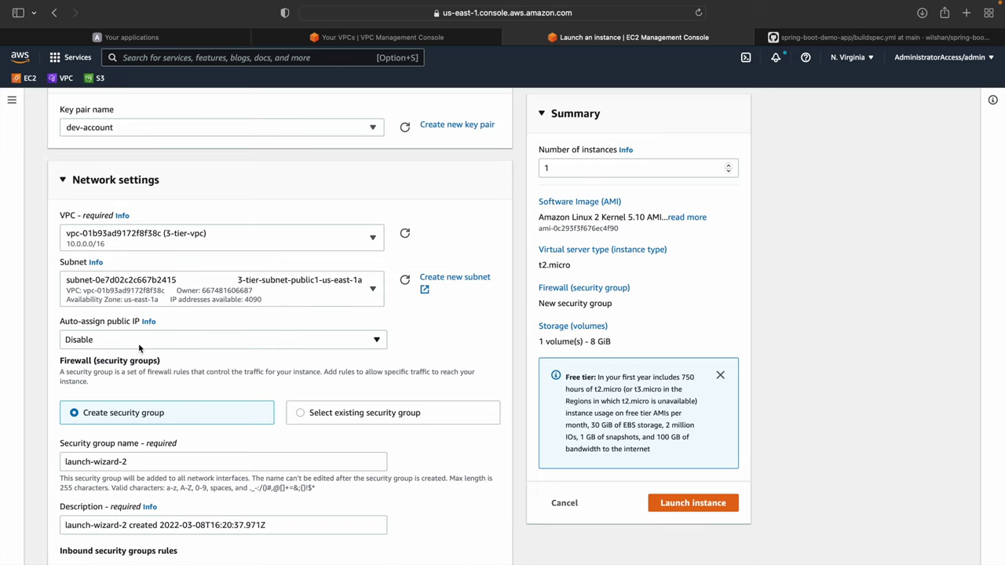
Assign the existing default security group to the application server
scroll(138, 343, down, 4)
click(338, 269)
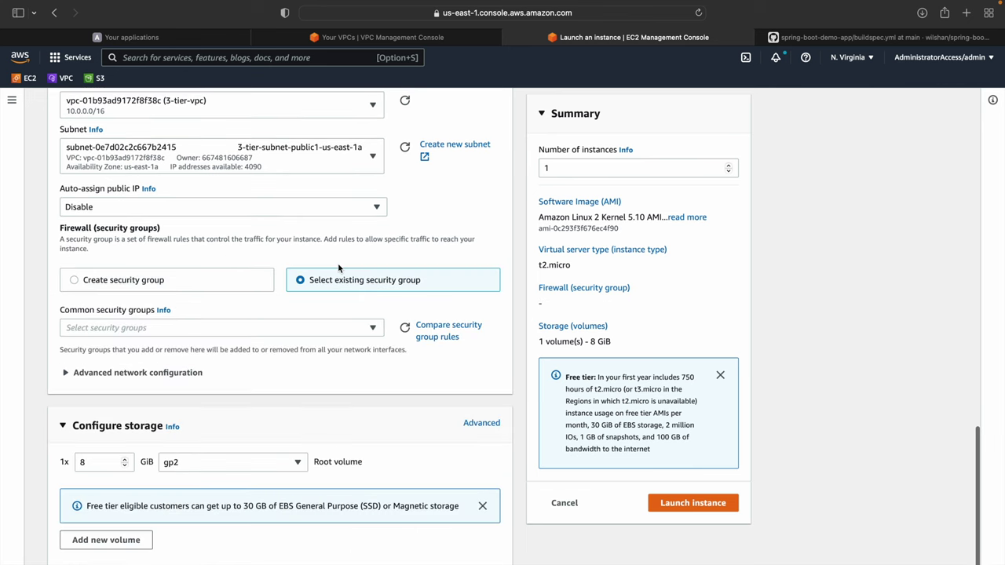
click(259, 325)
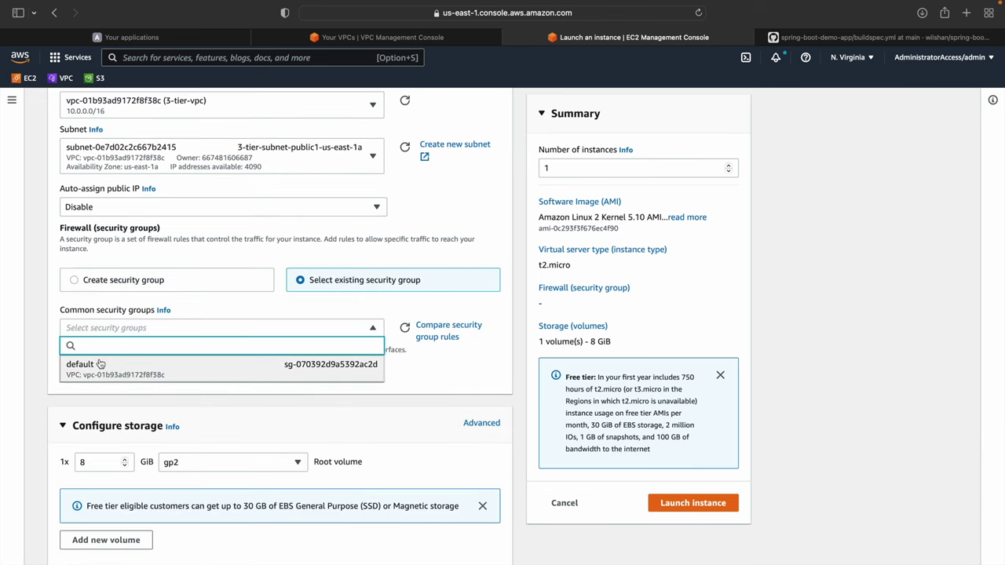
click(99, 363)
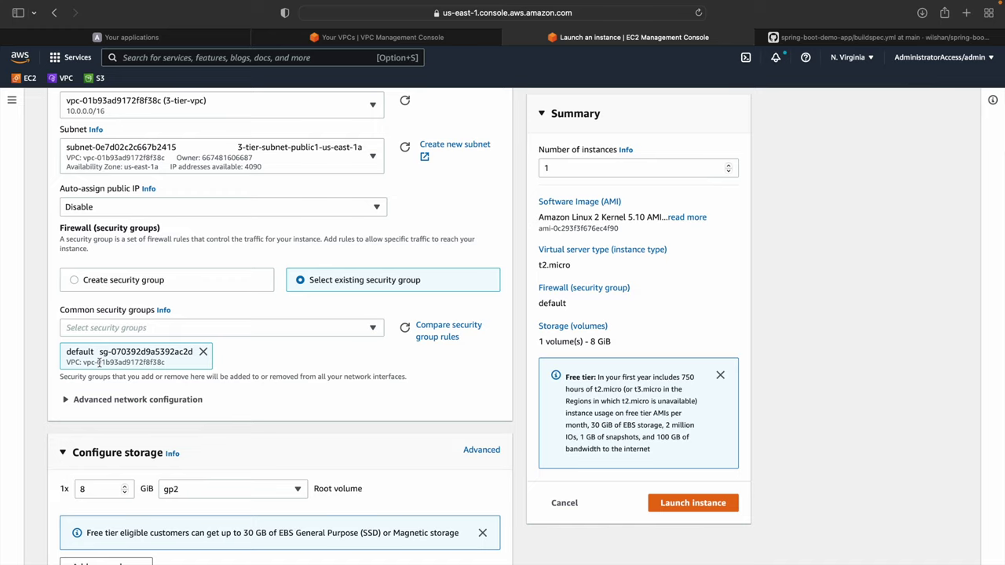
scroll(100, 363, down, 1)
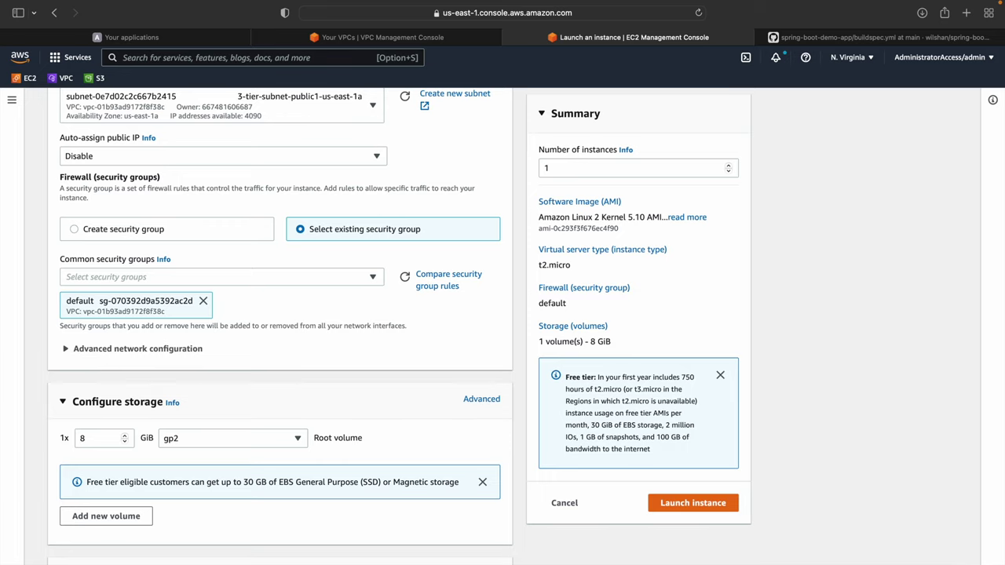
Begin the application server's user data script with the lines #!/bin/bash and yum update -y
scroll(240, 466, down, 20)
click(208, 443)
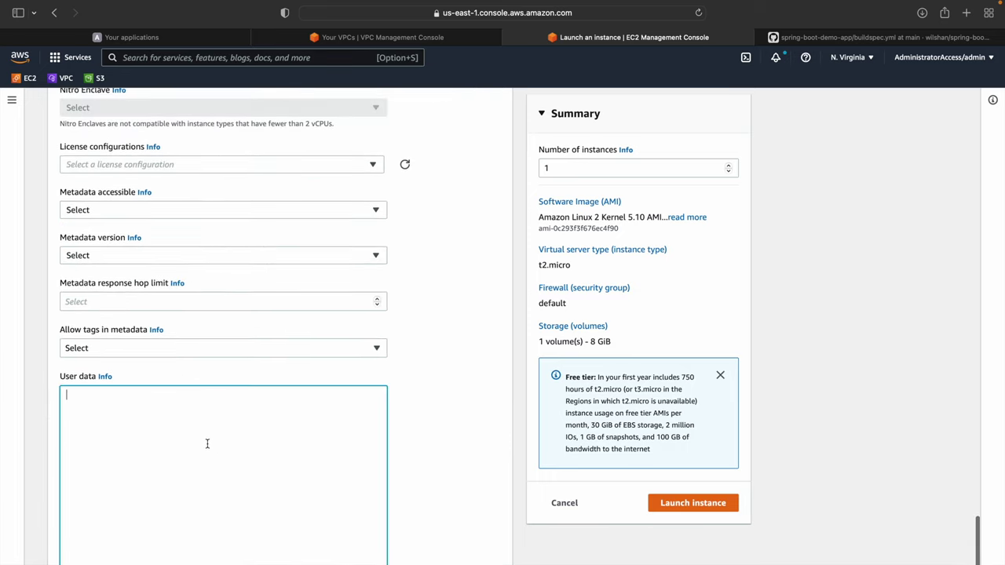
text(#!/bin/bash)
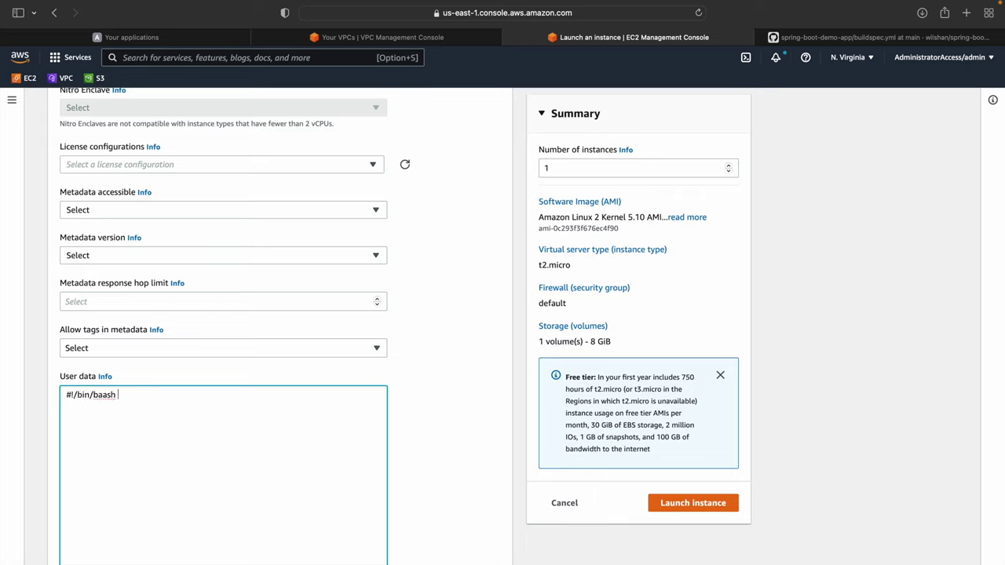
key(Return)
text(yum udpate -y)
key(Return)
key(BackSpace)
key(BackSpace)
key(BackSpace)
key(BackSpace)
key(BackSpace)
key(BackSpace)
key(BackSpace)
key(BackSpace)
key(BackSpace)
text(pdate -y)
key(Return)
text(yum install)
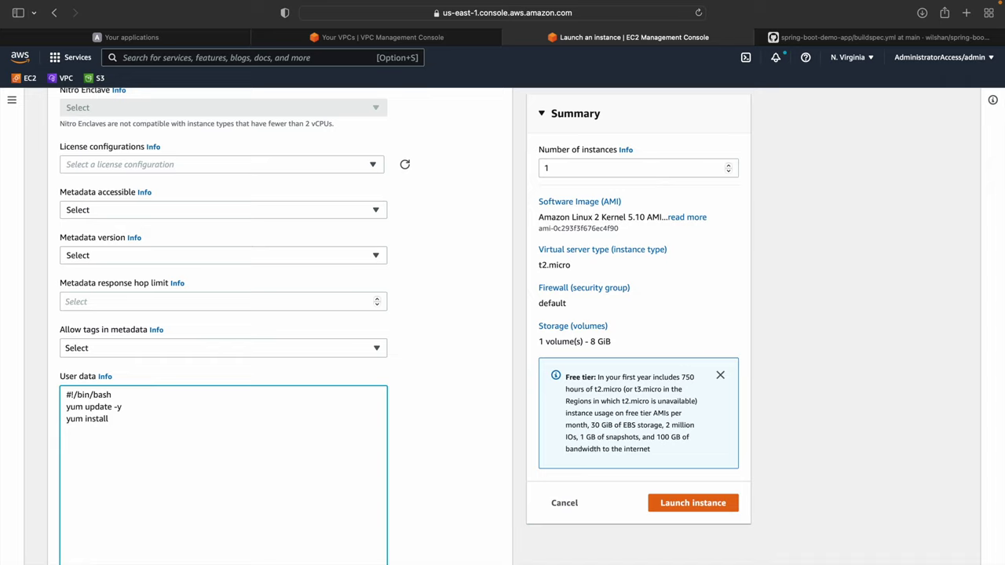
key(BackSpace)
key(BackSpace)
key(BackSpace)
key(BackSpace)
key(BackSpace)
key(BackSpace)
key(BackSpace)
key(BackSpace)
key(BackSpace)
key(BackSpace)
key(BackSpace)
key(BackSpace)
Replace the unfinished install line with the wget and sed epel-apache-maven.repo commands and the apache-maven and java-1.8.0-openjdk-devel.x86_64 installs, removing the dash before wget
text(- wget http://repos.fedorapeople.org/repos/dchen/apache-maven/epel-apache-maven.repo -O /etc/yum.repos.d/epel-apache-maven.repo     - sed -i s/\$releasever/6/g /etc/yum.repos.d/epel-apache-maven.repo     - yum install -y apache-maven     - yum install java-1.8.0-openjdk-devel.x86_64 -y)
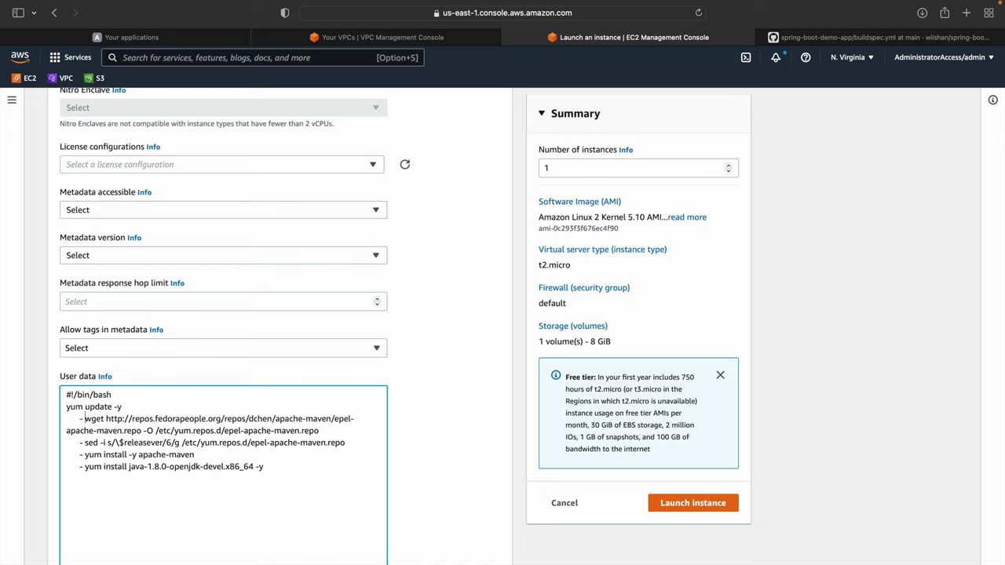
key(BackSpace)
key(BackSpace)
key(BackSpace)
key(BackSpace)
key(BackSpace)
key(BackSpace)
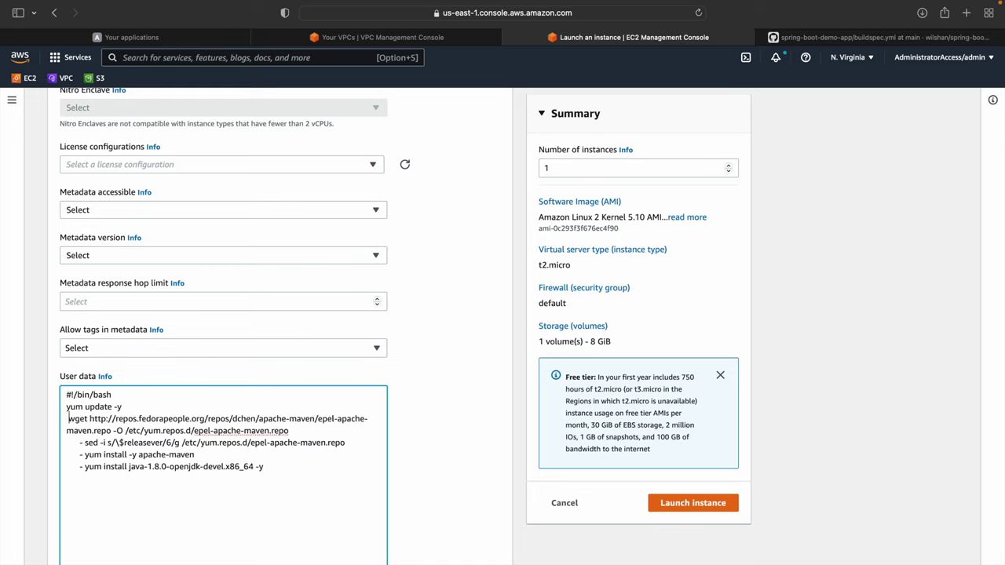
key(BackSpace)
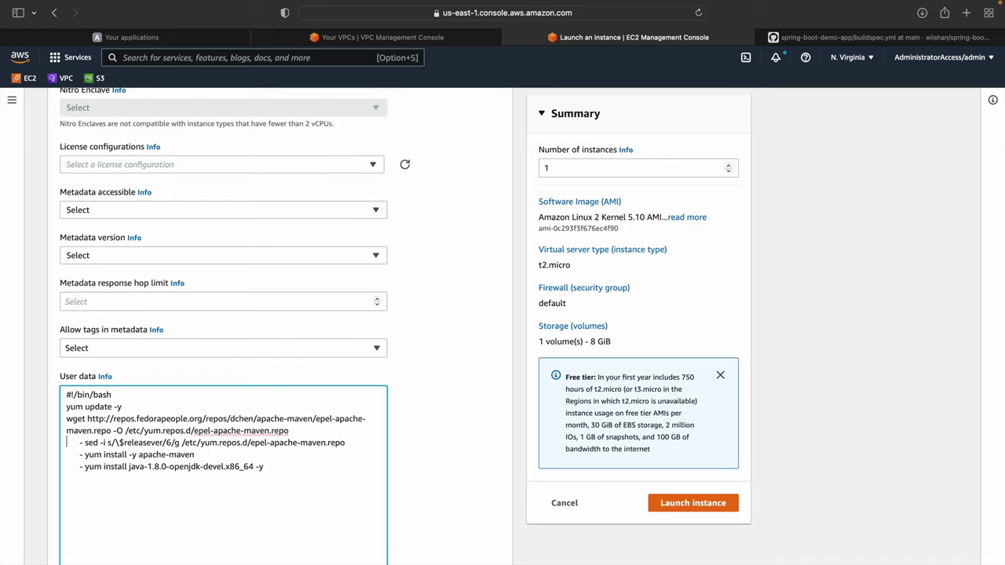
Remove the leading dashes and indentation from the sed, apache-maven and java-1.8.0-openjdk-devel lines in the user data script
click(84, 443)
key(BackSpace)
key(BackSpace)
key(BackSpace)
key(BackSpace)
key(BackSpace)
key(BackSpace)
key(BackSpace)
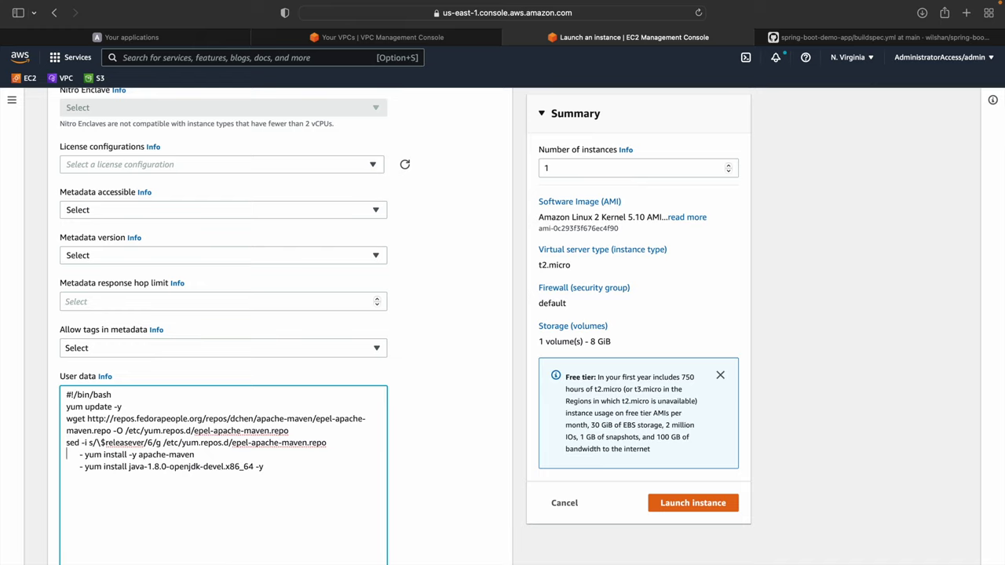
click(82, 454)
key(BackSpace)
key(BackSpace)
key(BackSpace)
key(BackSpace)
key(BackSpace)
key(BackSpace)
key(BackSpace)
key(BackSpace)
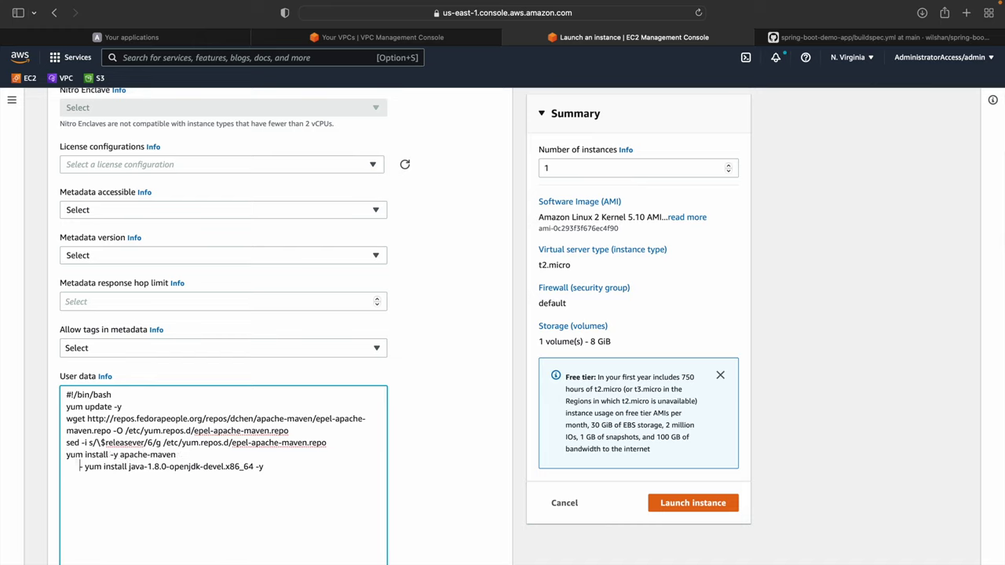
click(84, 466)
key(BackSpace)
key(BackSpace)
key(BackSpace)
key(BackSpace)
key(BackSpace)
key(BackSpace)
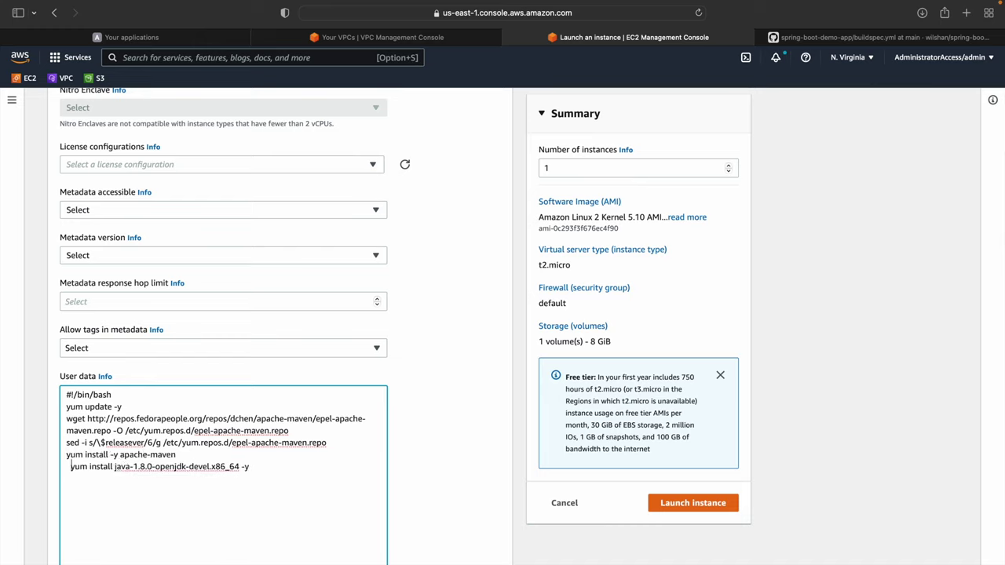
key(BackSpace)
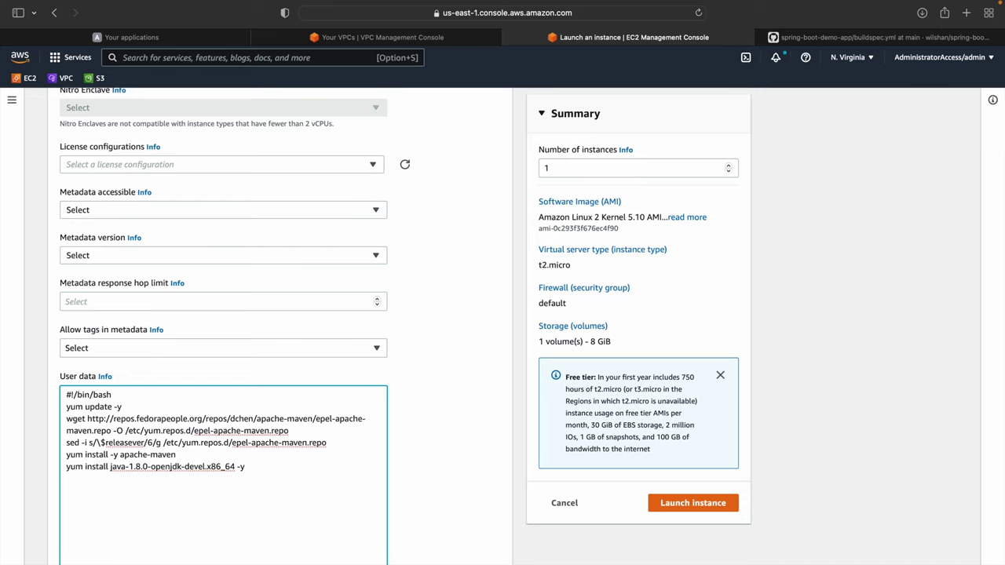
Launch the application server instance and return to the refreshed list of all instances
click(675, 508)
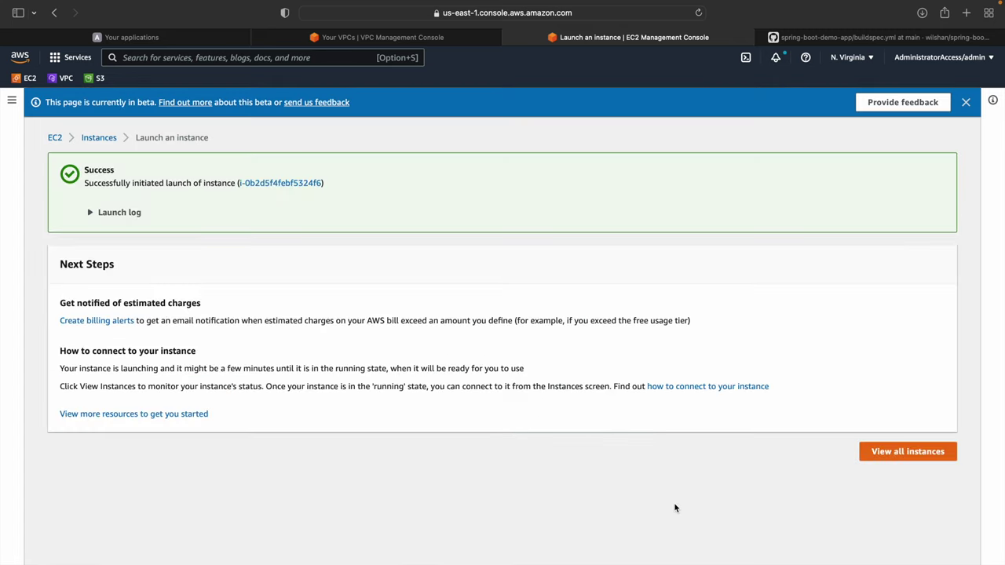
click(945, 455)
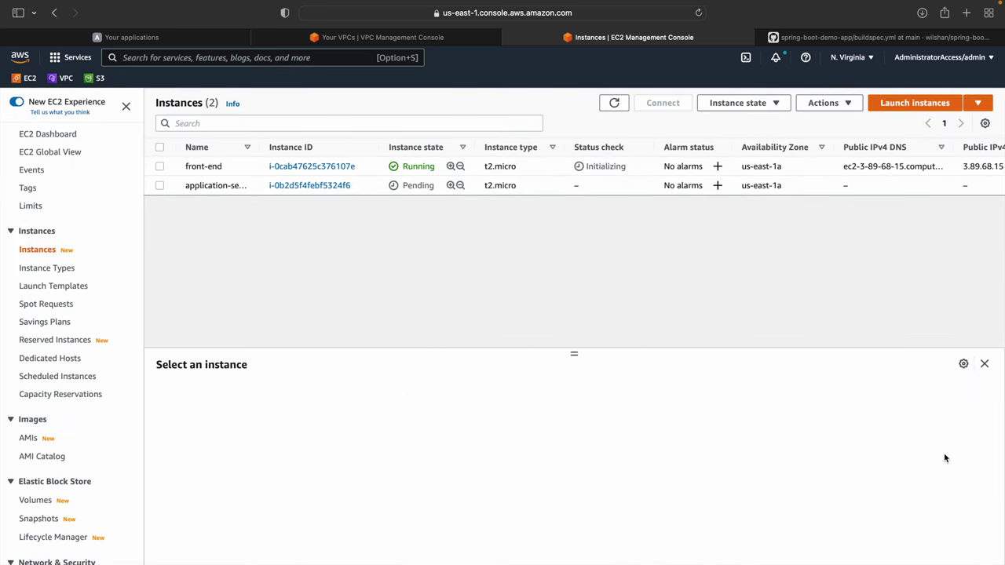
click(613, 102)
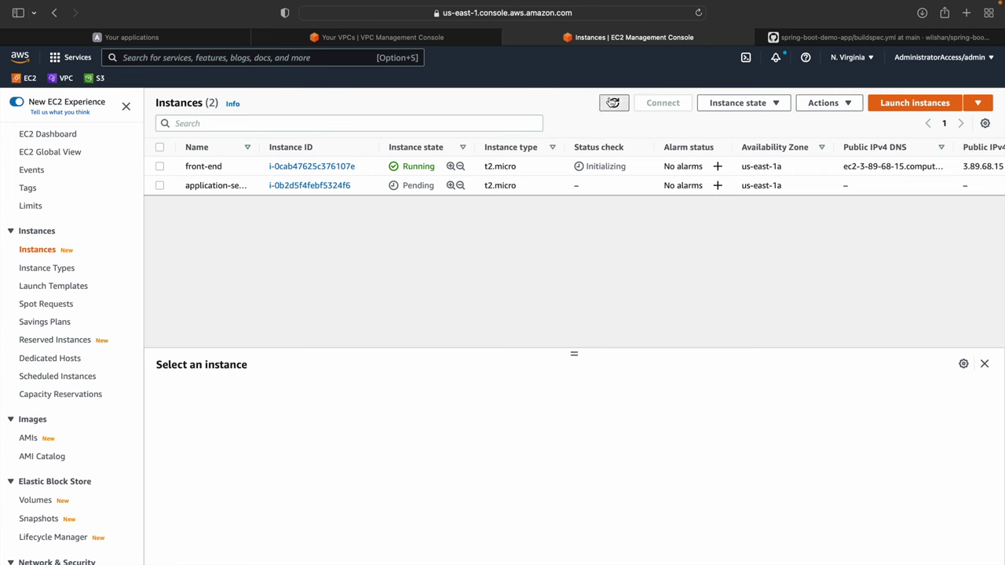
Start launching another instance in the new beta launch wizard and name it db-server
click(900, 107)
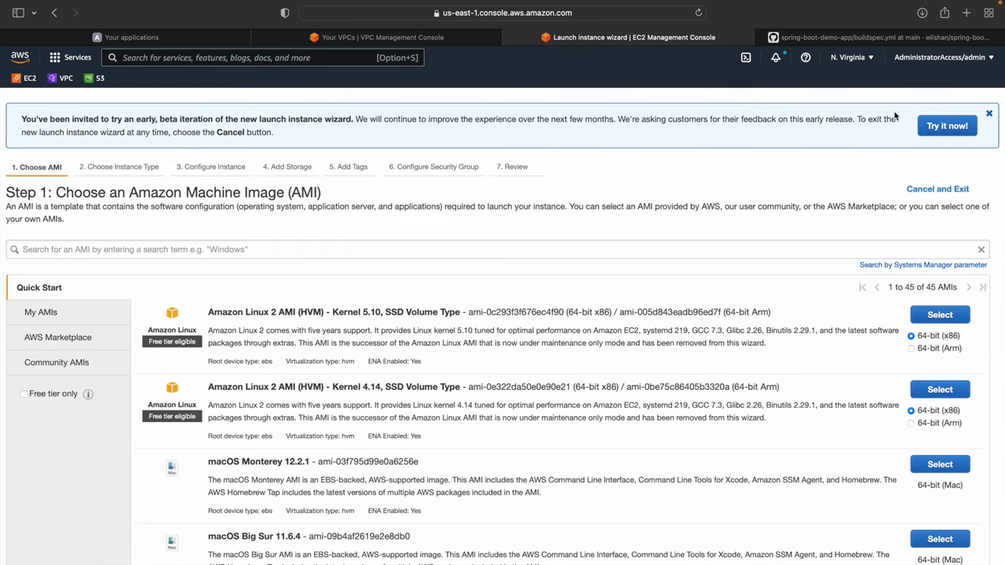
click(942, 132)
click(131, 301)
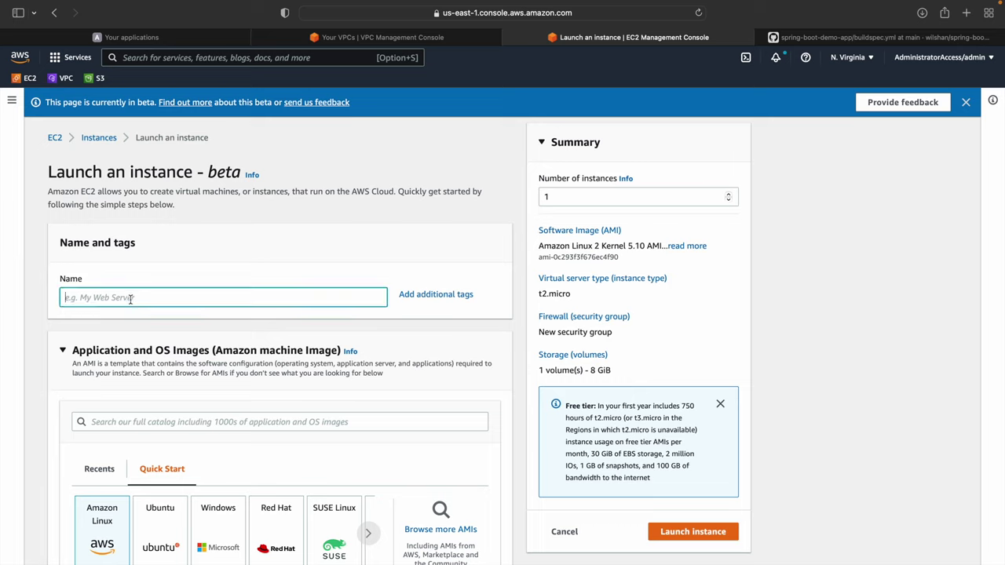
text(db-server)
Keep the default Amazon Linux image and t2.micro type, and choose dev-account as the database server's key pair
scroll(502, 326, down, 10)
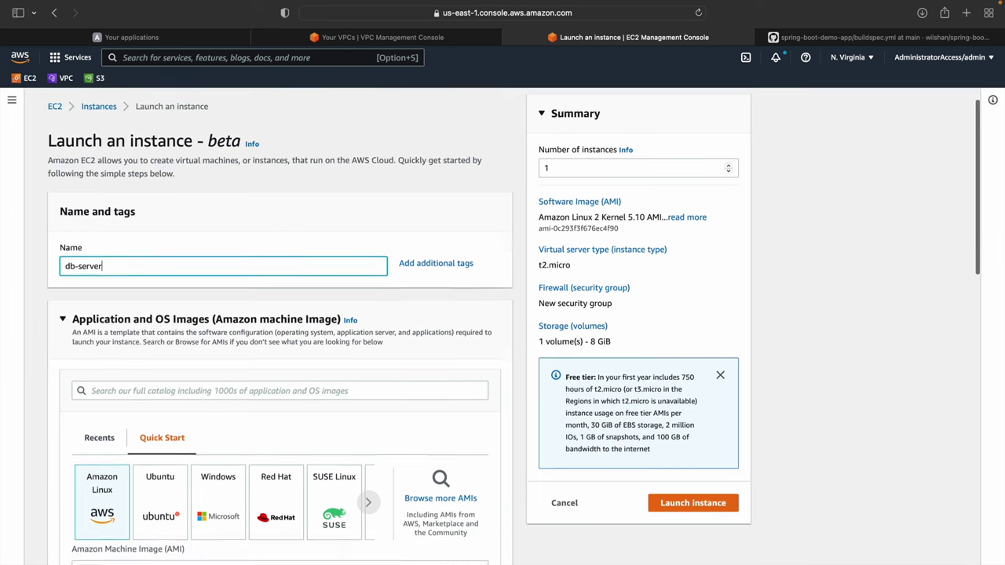
scroll(209, 364, down, 7)
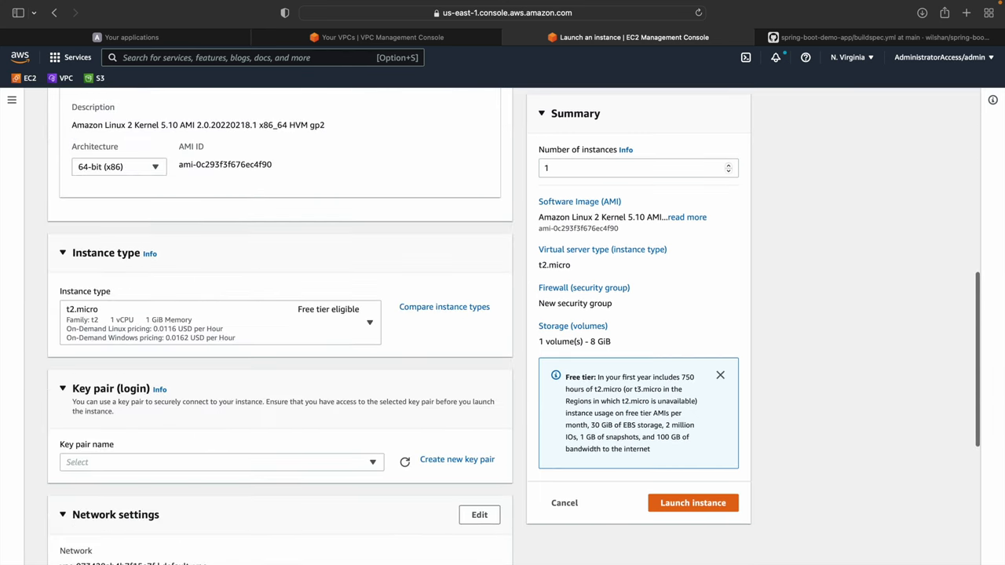
click(209, 359)
click(184, 411)
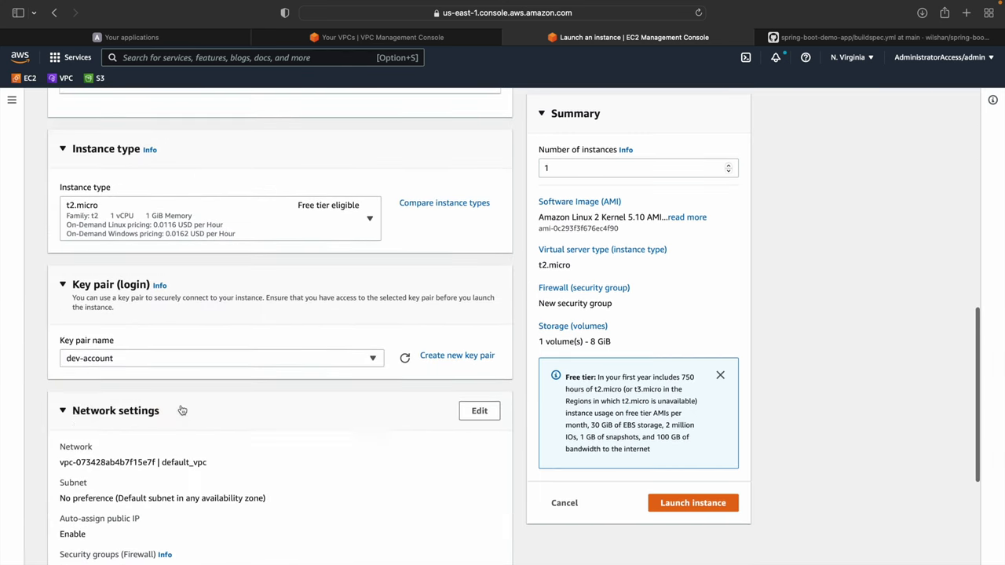
Edit the database server's network settings to use 3-tier-vpc and the subnet 3-tier-subnet-private2-us-east-1a
scroll(471, 282, down, 4)
click(480, 274)
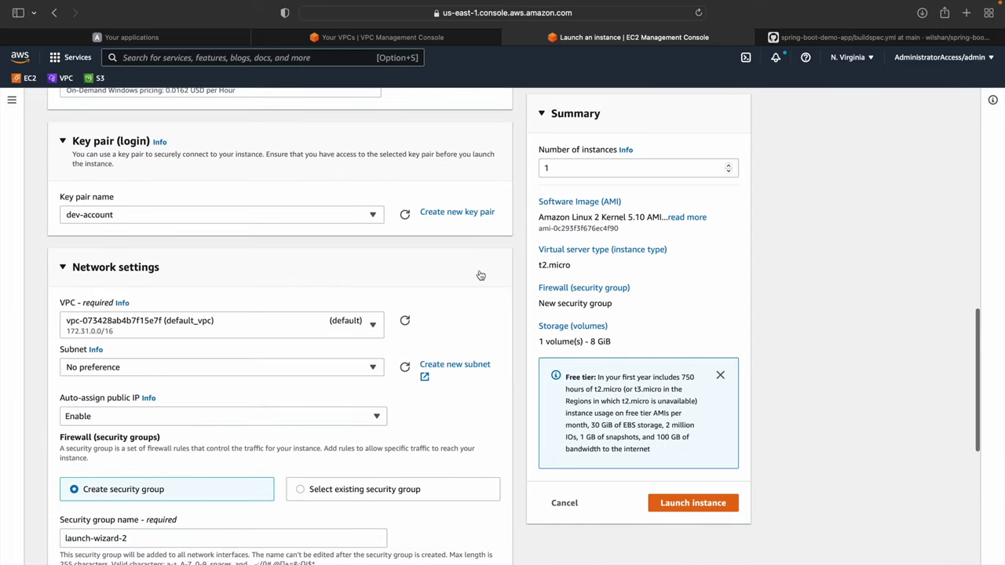
click(239, 333)
click(204, 382)
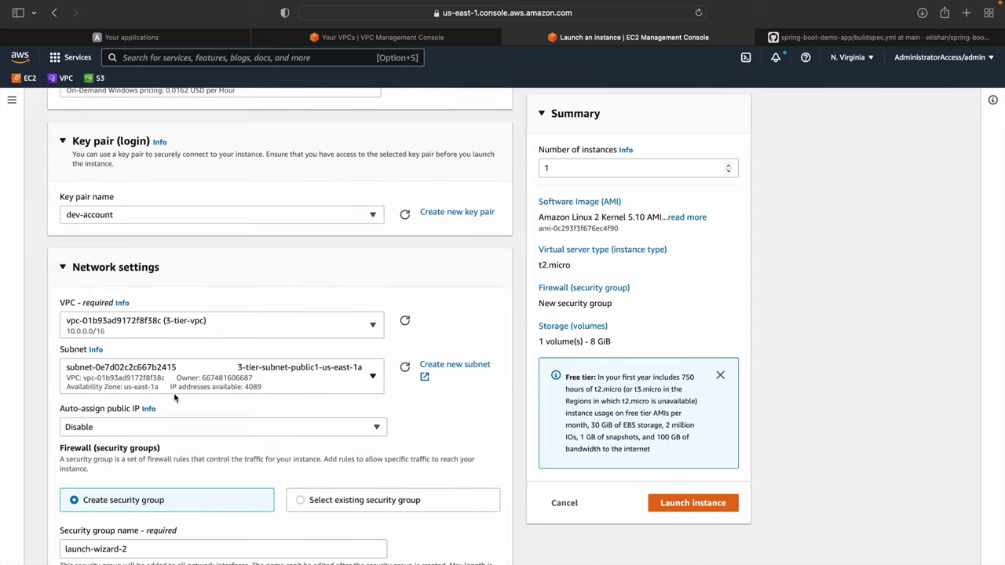
click(231, 368)
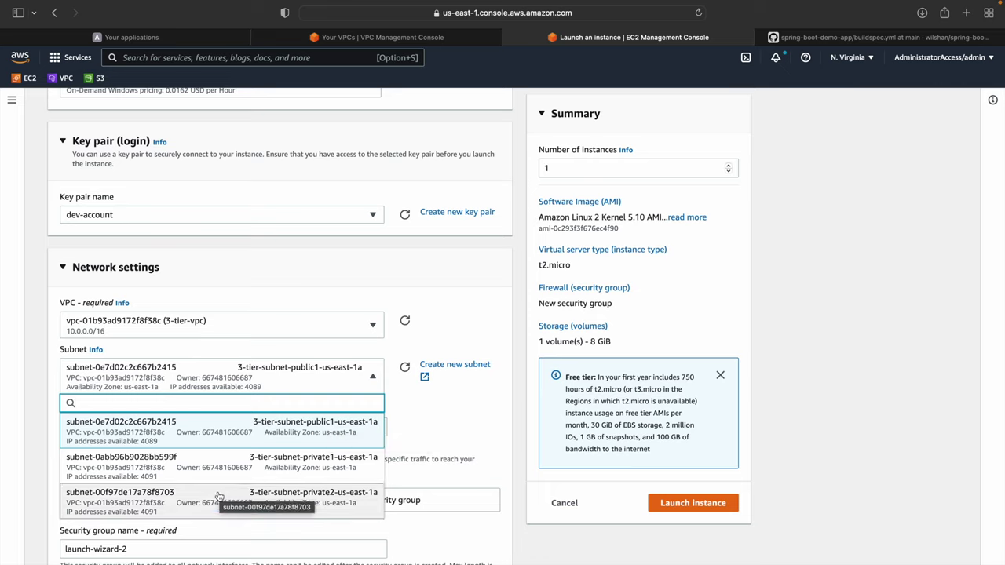
click(343, 507)
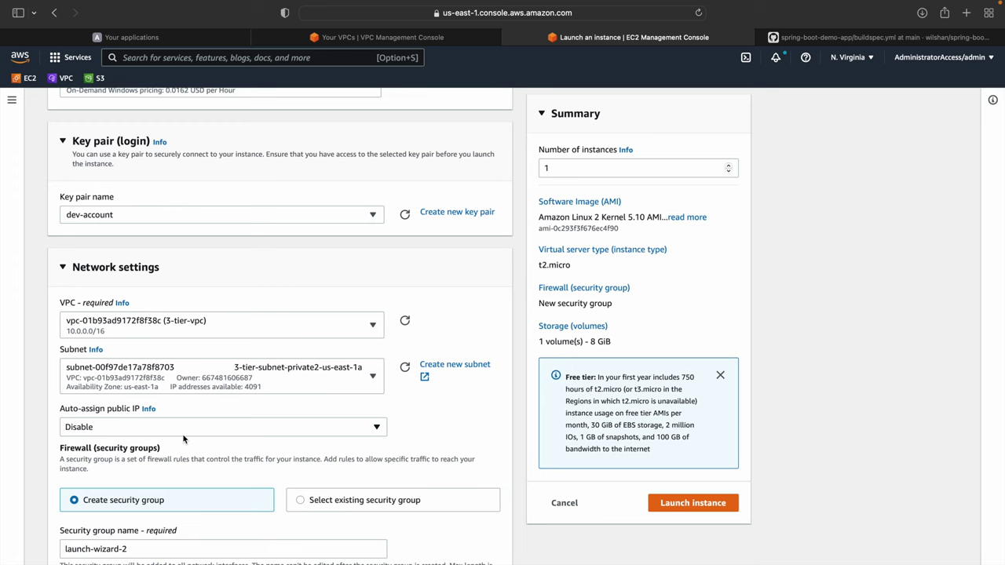
Assign the existing default security group to the database server
scroll(184, 438, down, 5)
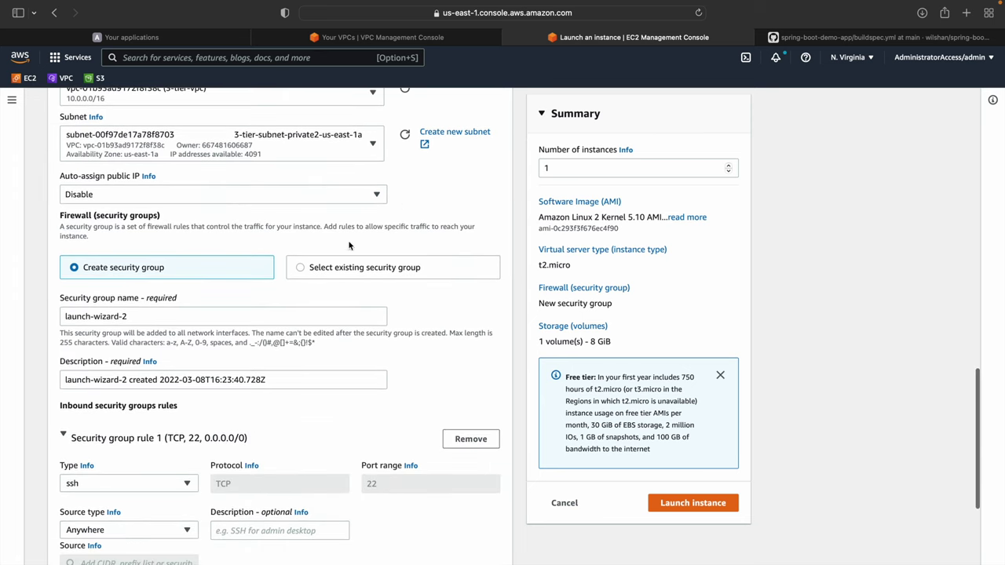
click(347, 267)
click(208, 332)
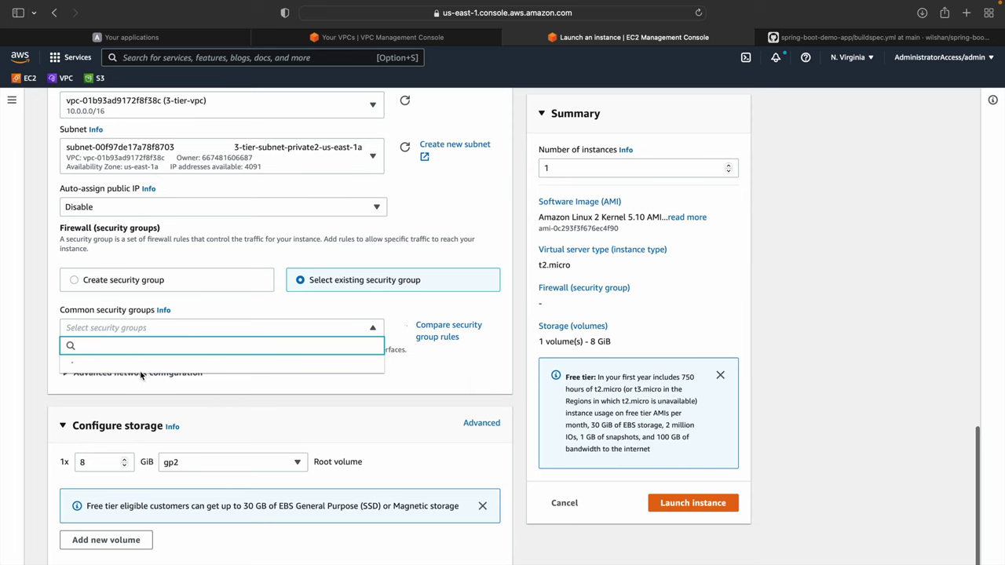
click(114, 369)
scroll(126, 369, down, 1)
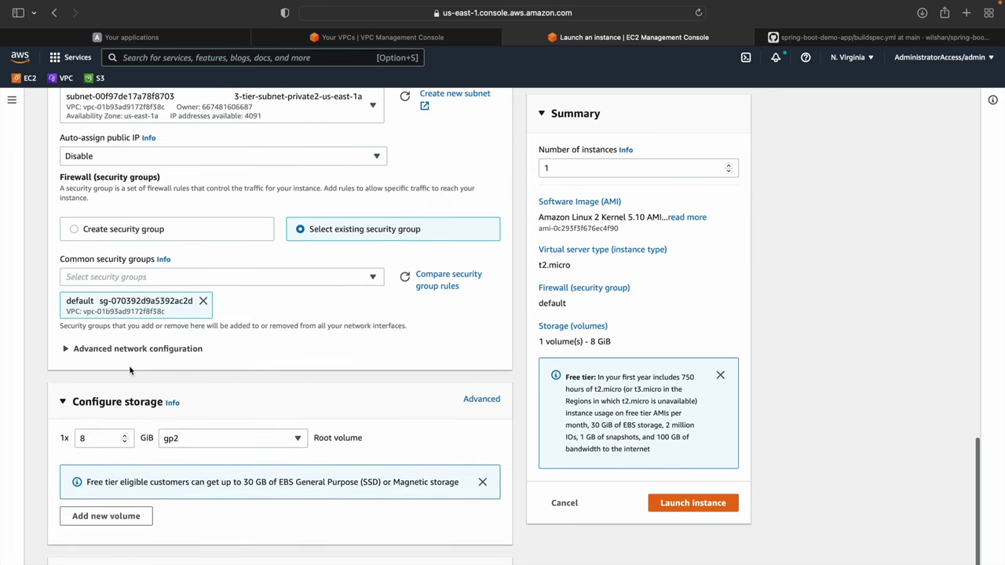
Expand the advanced details and begin the database server's user data script with #!/bin/bash and yum update -y
click(128, 350)
scroll(127, 351, down, 6)
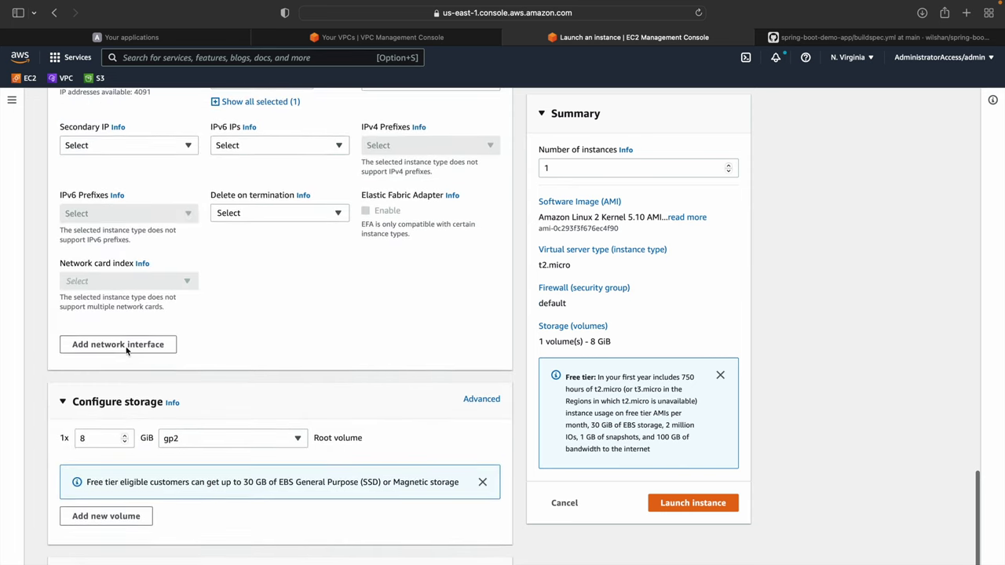
click(125, 560)
scroll(184, 514, down, 10)
scroll(183, 511, down, 5)
click(160, 442)
text(#!)
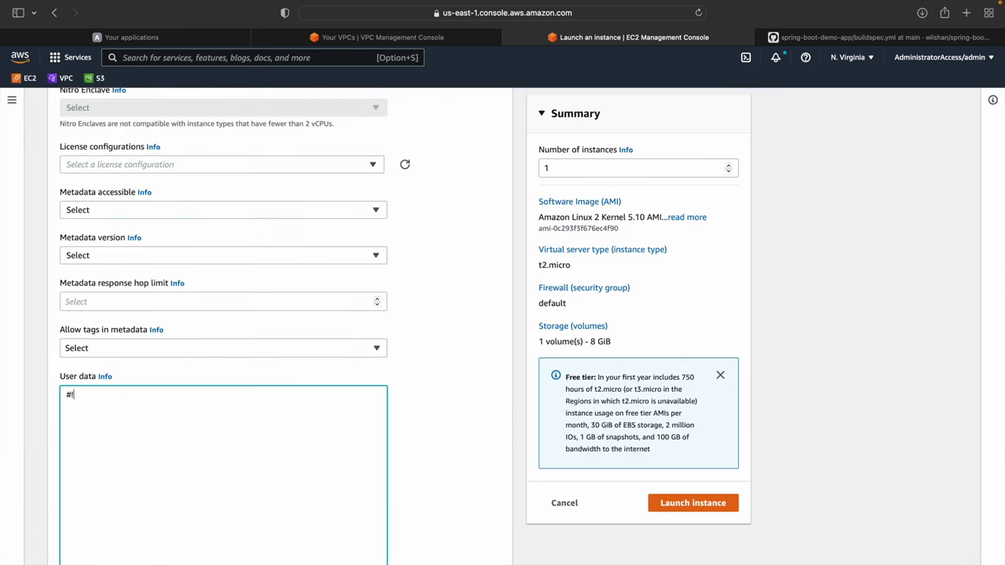
text(/bin/bash)
key(Return)
text(yum update -y)
key(Return)
Add the line yum install mysql -y to the user data, then launch the database server and return to the instances list
text(yum insta)
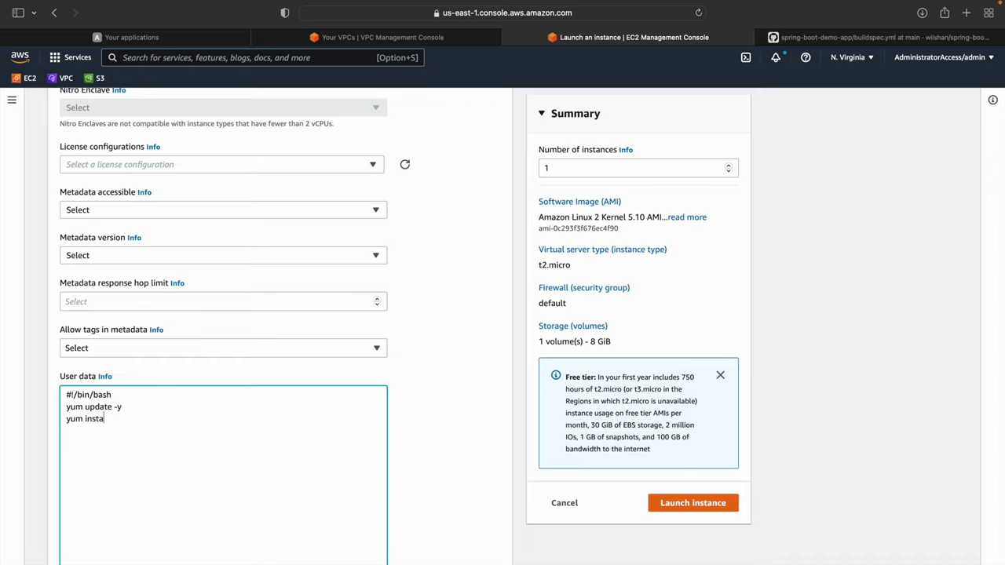
text(ll mysql -y)
click(710, 509)
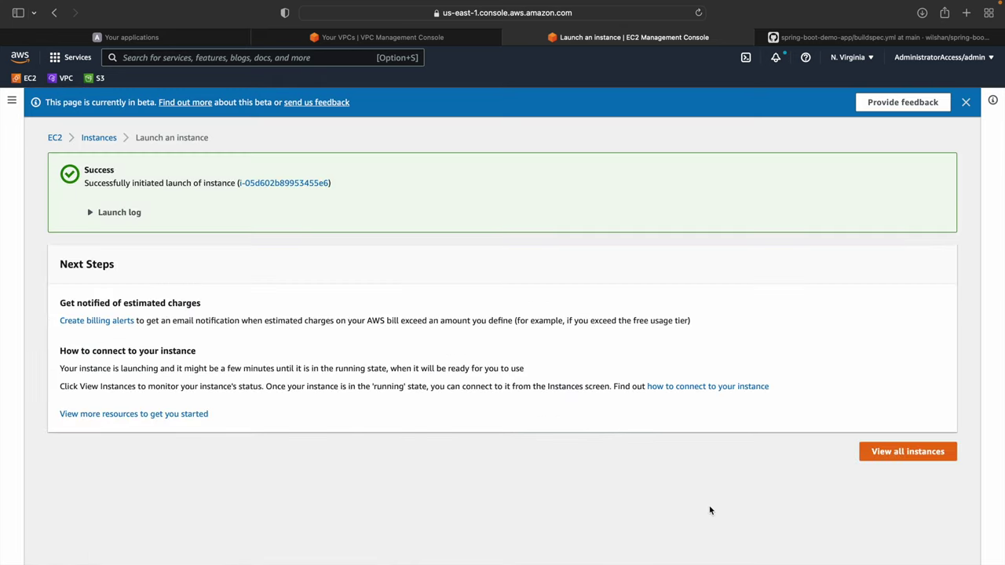
click(923, 453)
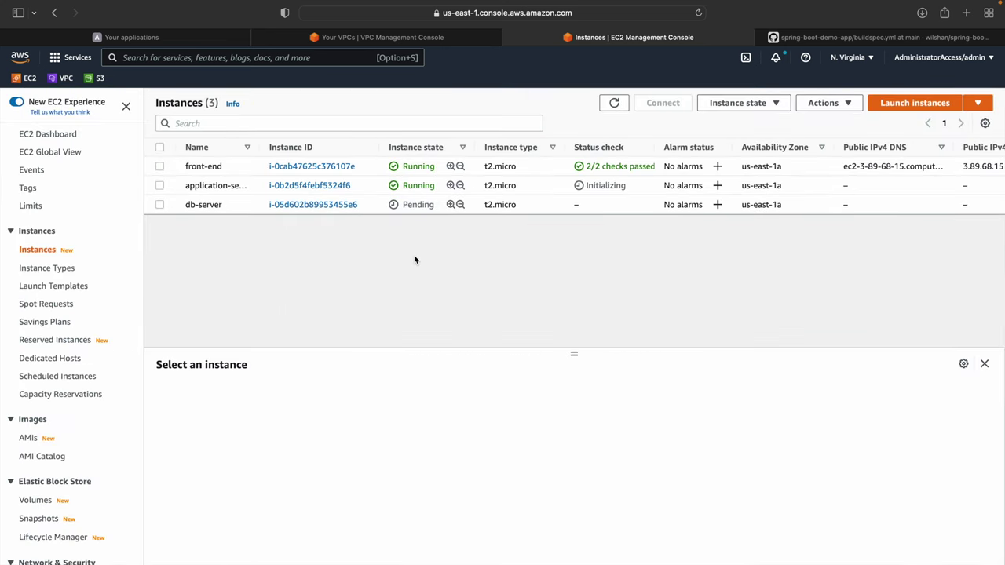
Examine the application server's networking details to check which VPC and subnet it was placed in
click(199, 186)
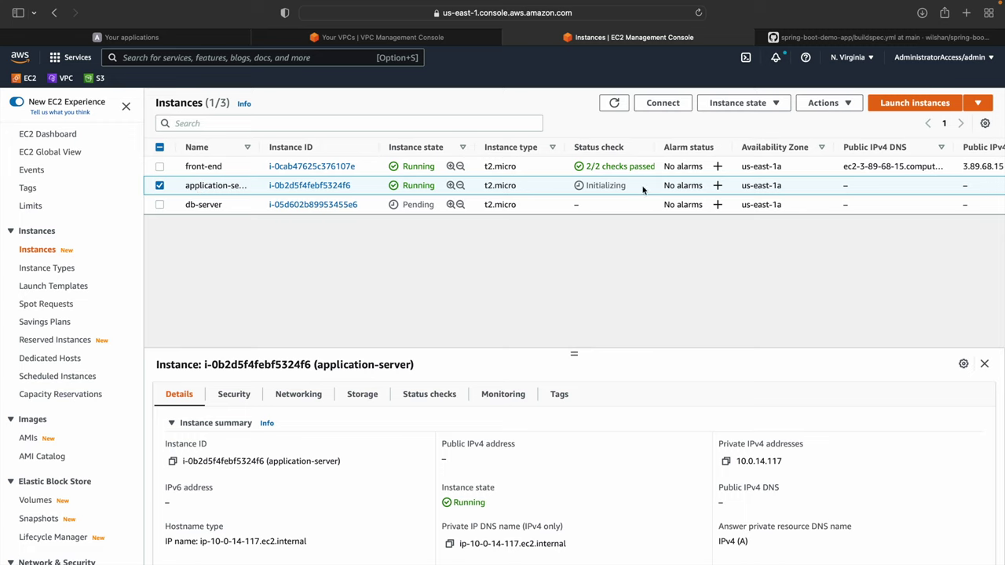
scroll(720, 186, right, 5)
scroll(721, 186, right, 10)
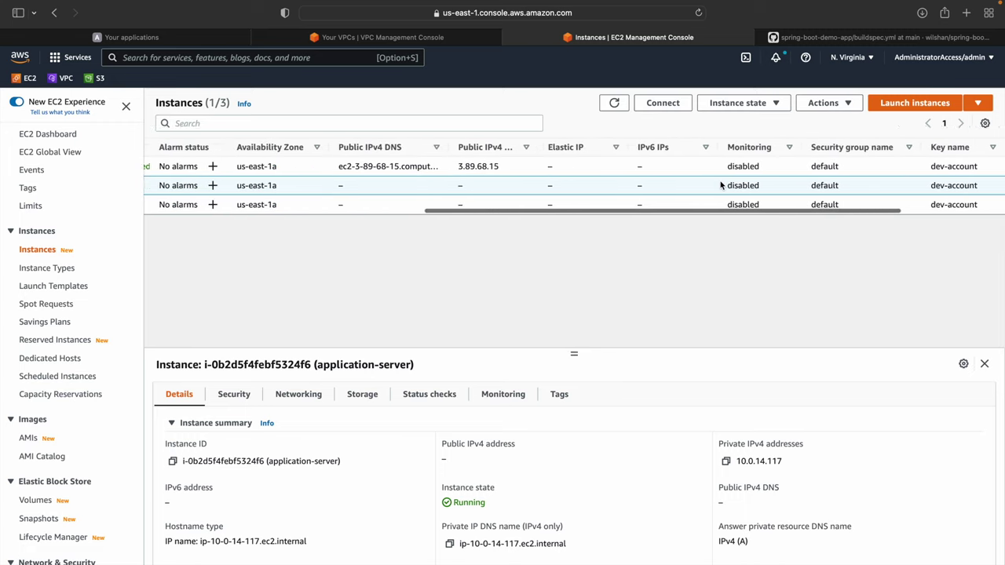
scroll(721, 185, left, 15)
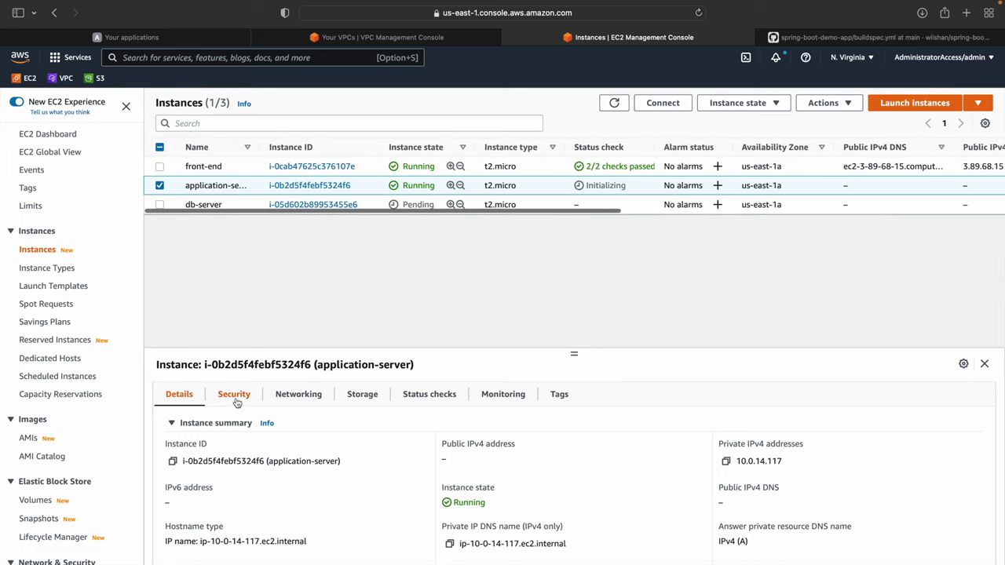
click(303, 398)
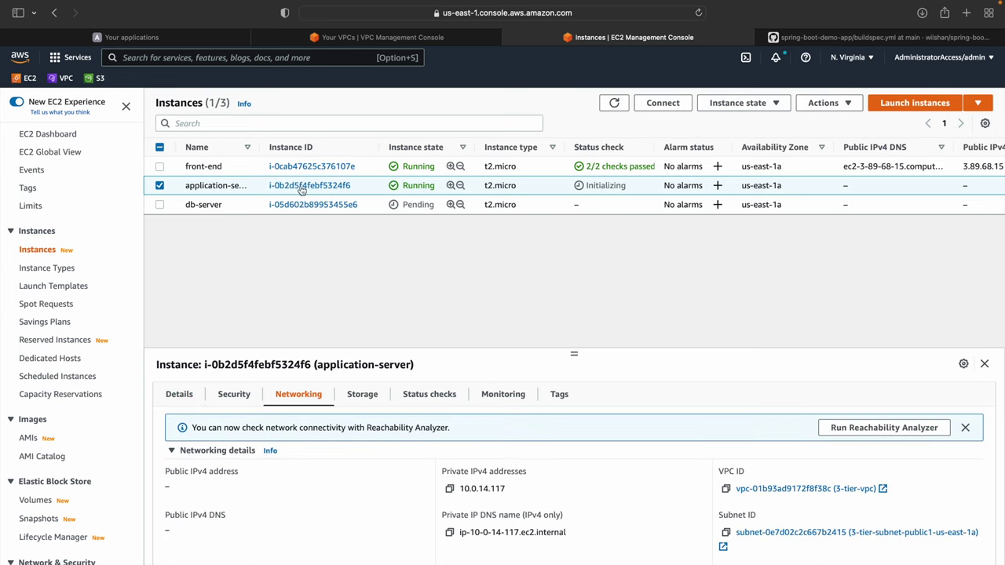
drag(259, 151, 343, 150)
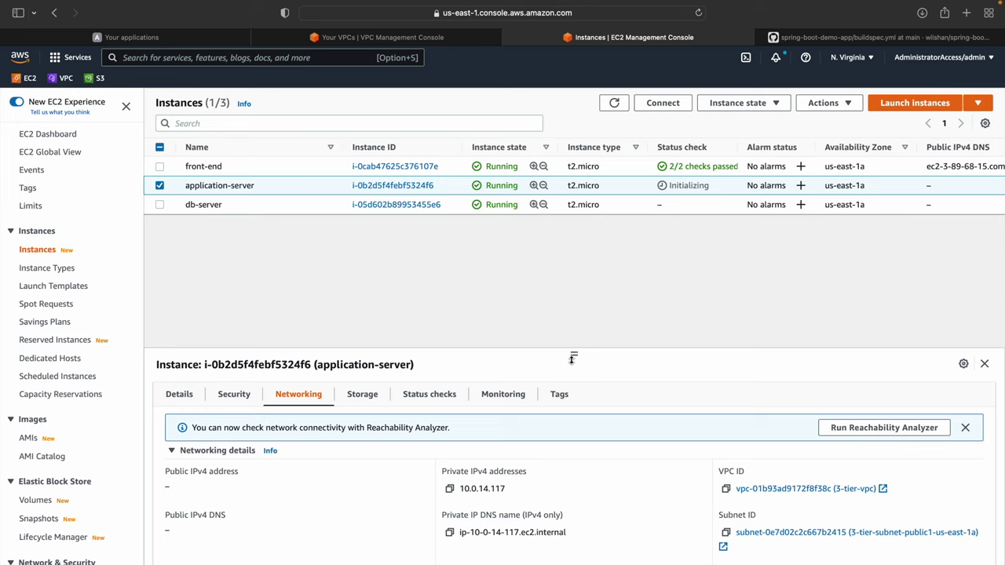
drag(574, 354, 574, 319)
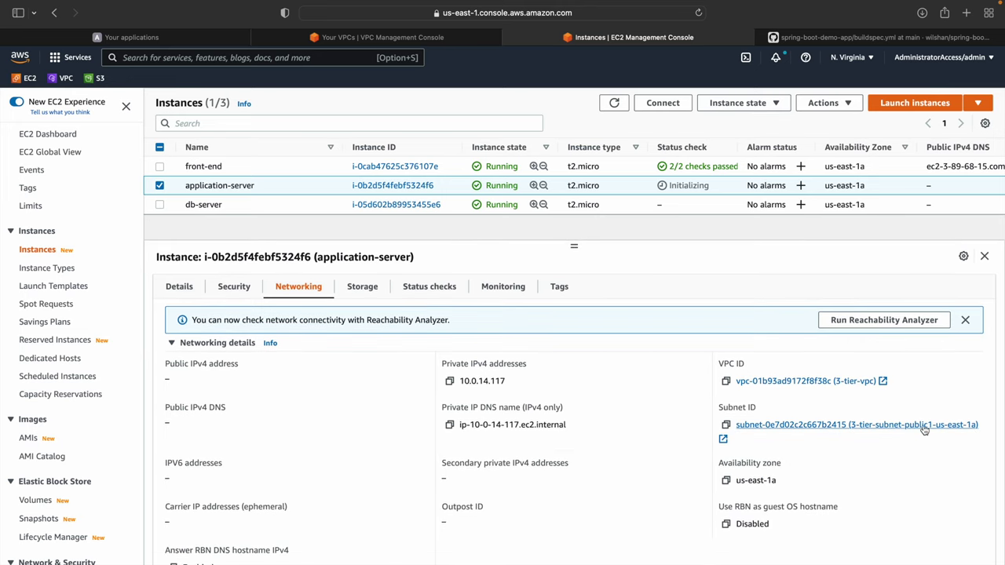
Terminate the application-server instance that was launched in the public subnet
click(726, 110)
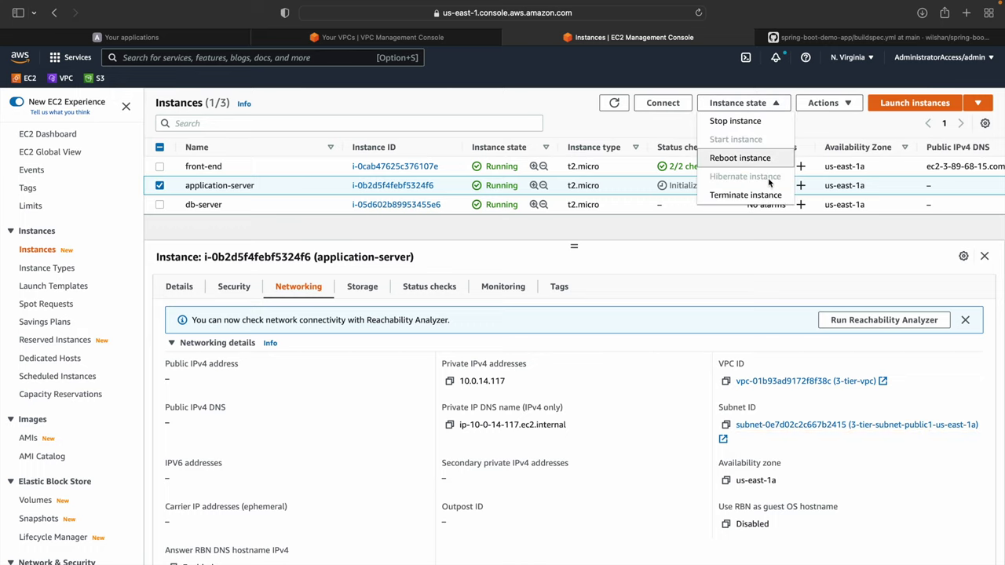
click(749, 196)
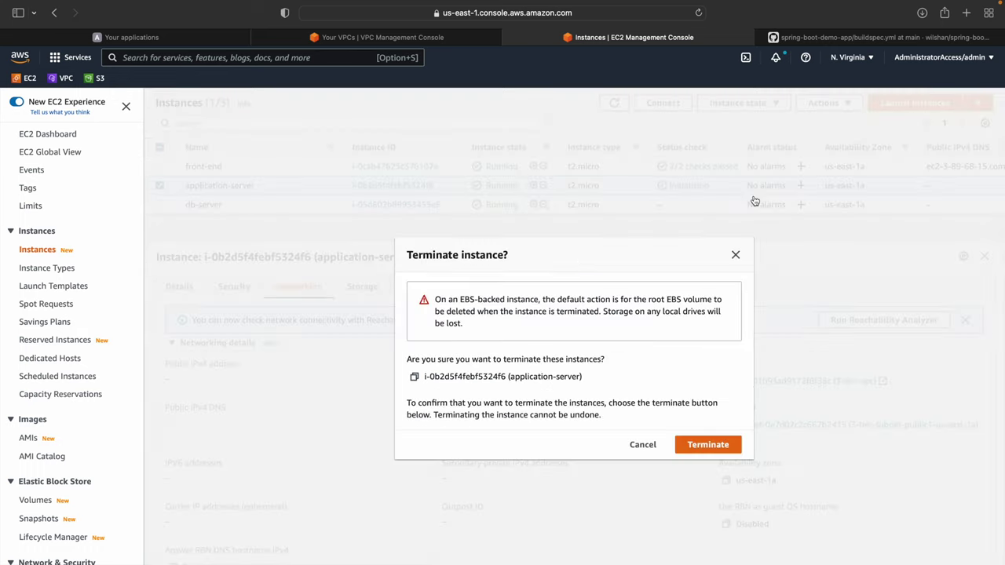
click(713, 445)
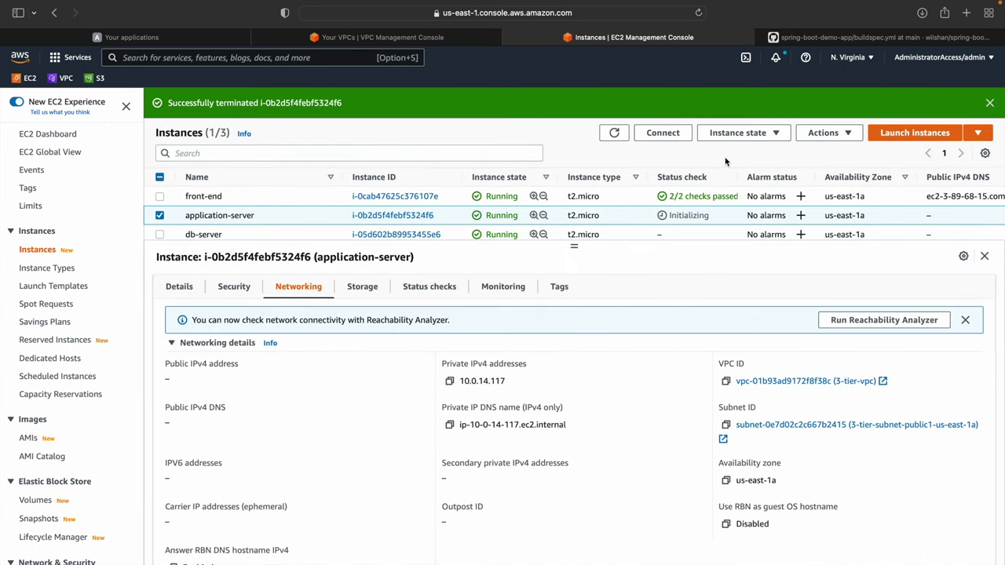
Start a new instance launch in the beta launch wizard and name the instance application-server
click(909, 137)
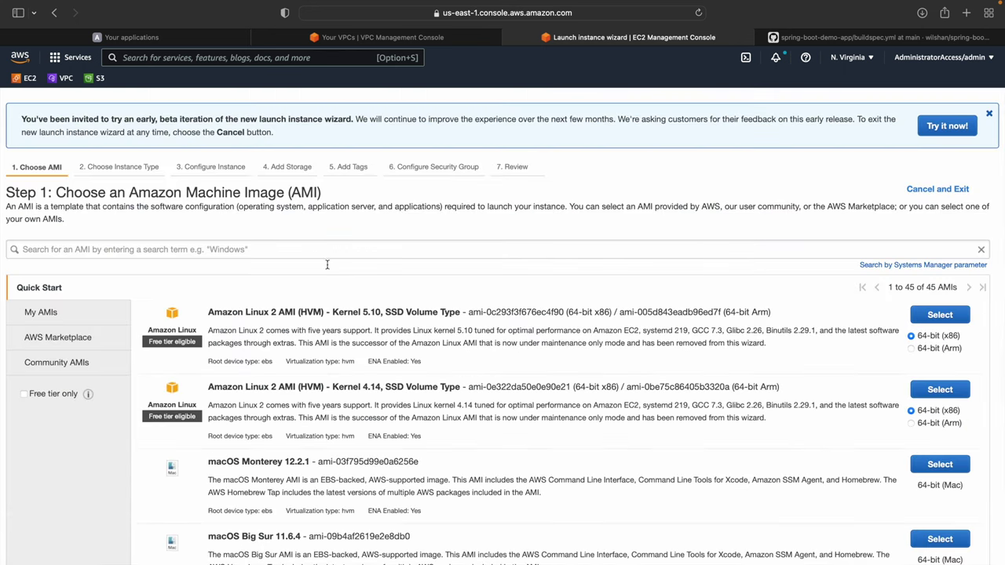
click(938, 133)
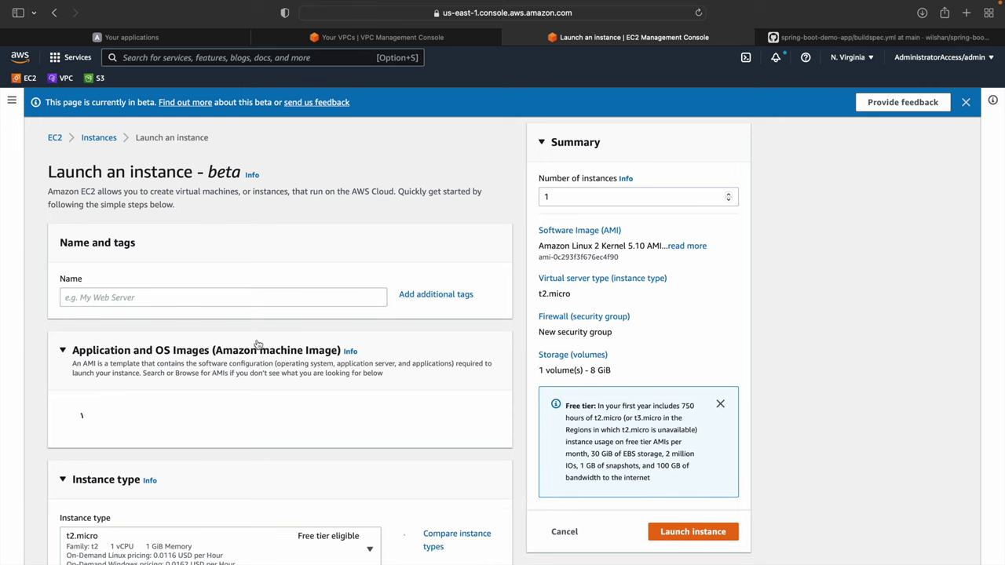
click(226, 297)
text(applica)
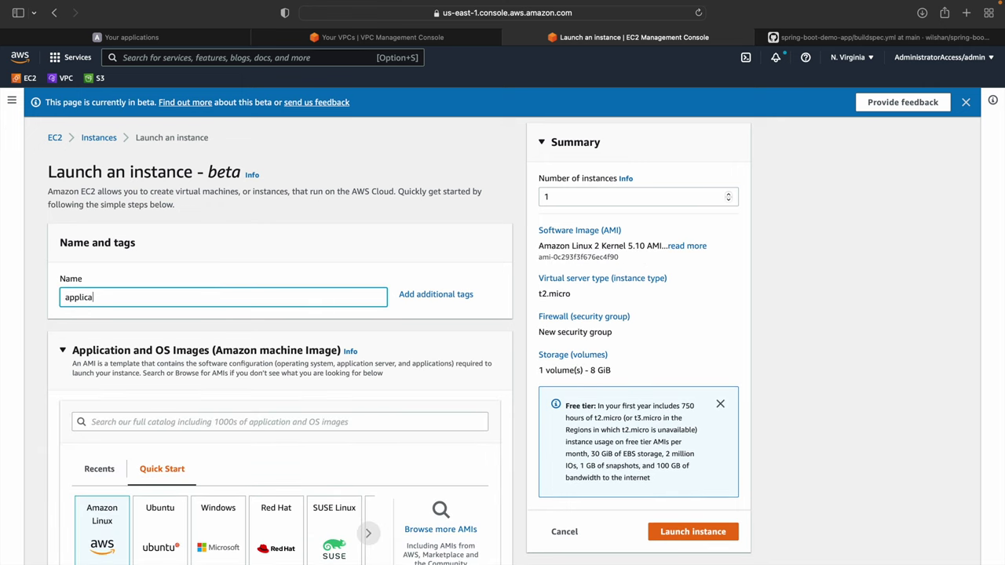
text(tion-server)
Choose dev-account as the key pair for the new application server
scroll(503, 314, down, 5)
scroll(282, 301, down, 5)
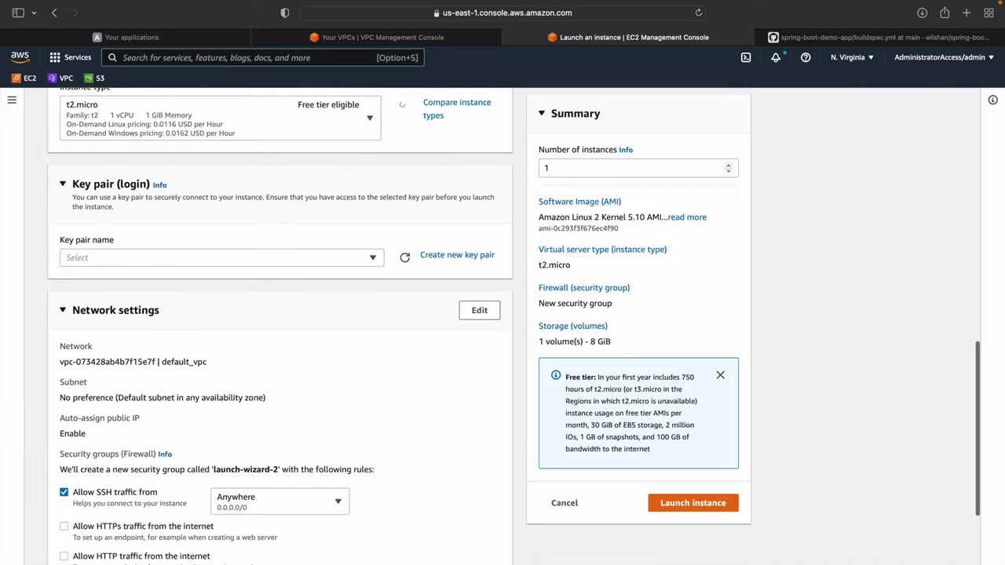
click(269, 245)
click(262, 297)
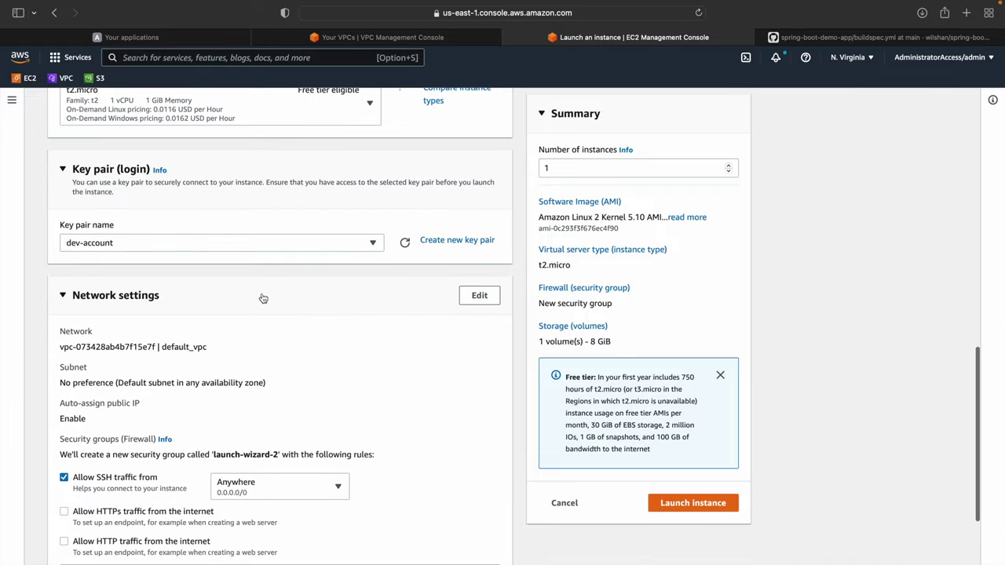
Edit the network settings to place the instance in 3-tier-vpc and the subnet 3-tier-subnet-private1-us-east-1a
click(478, 295)
click(235, 348)
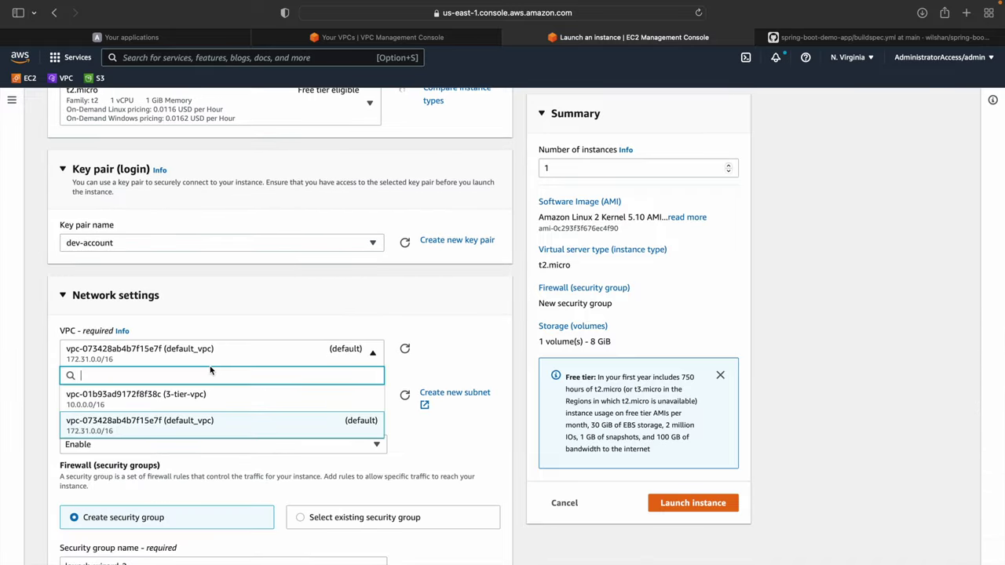
click(187, 408)
click(251, 413)
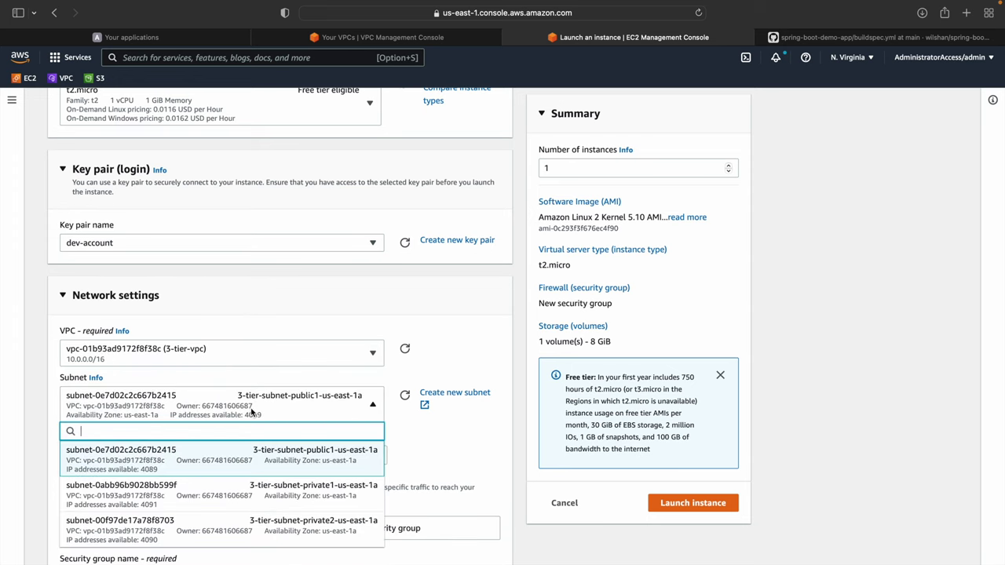
click(267, 494)
Assign the existing default security group to the new application server
scroll(266, 493, down, 3)
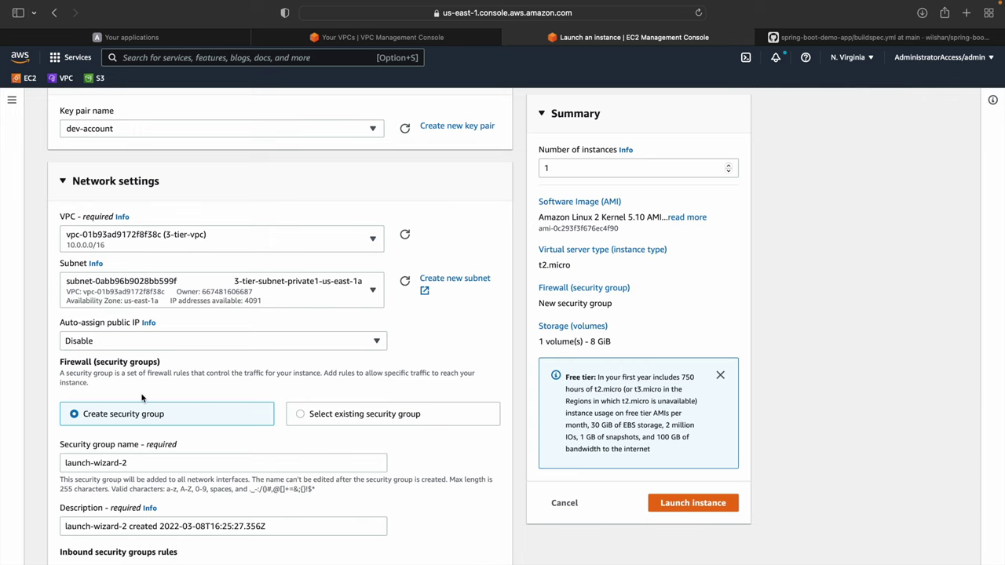
scroll(145, 399, down, 3)
click(361, 289)
click(160, 337)
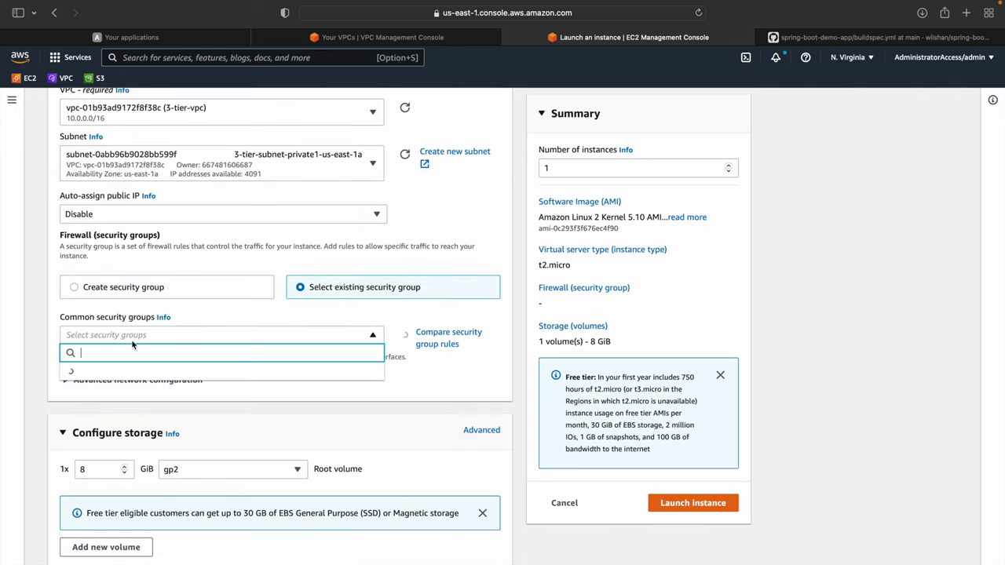
click(83, 378)
Open the EC2 instances list in a separate browser tab and bring up the terminated application server's user data
scroll(84, 384, down, 2)
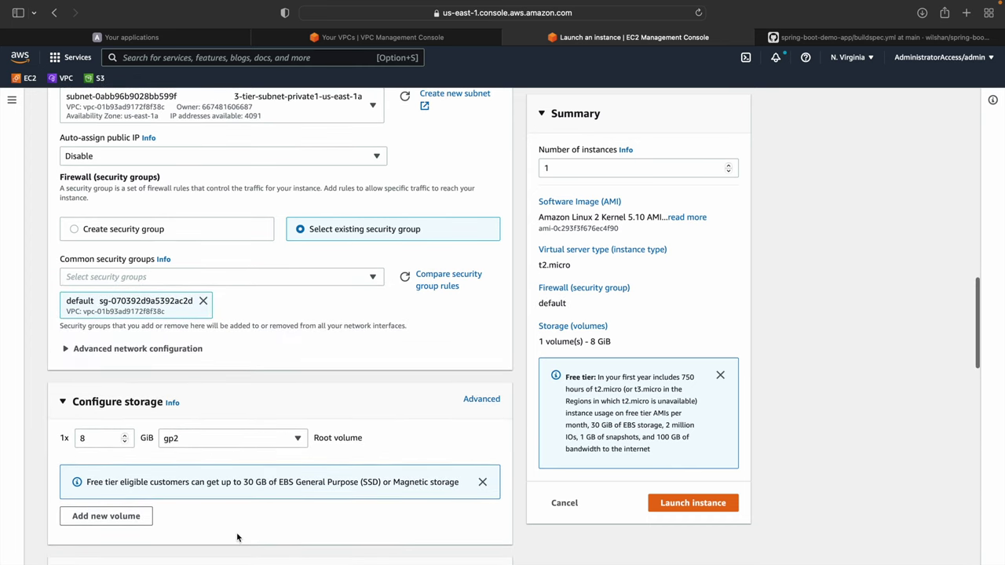
scroll(238, 537, down, 10)
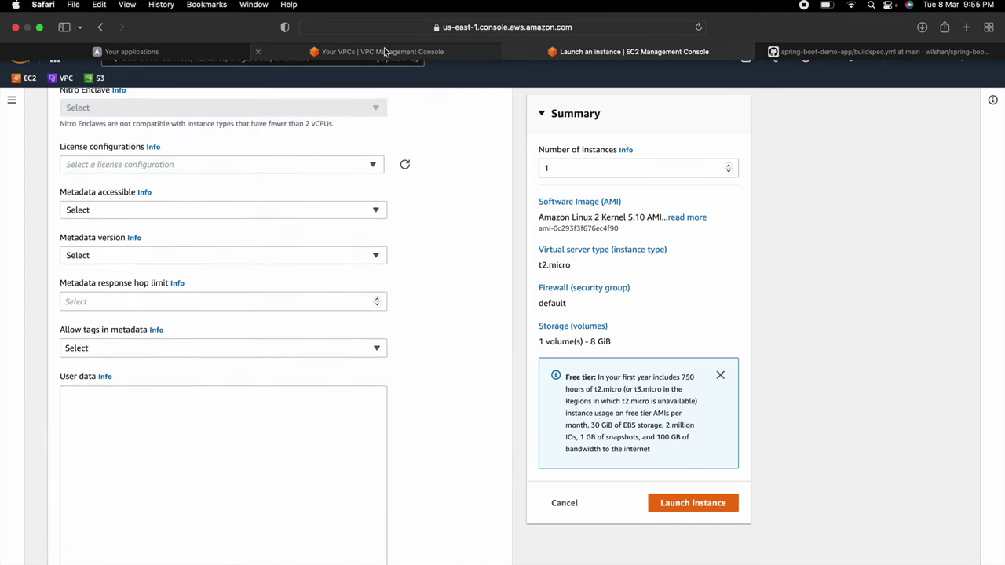
right_click(30, 79)
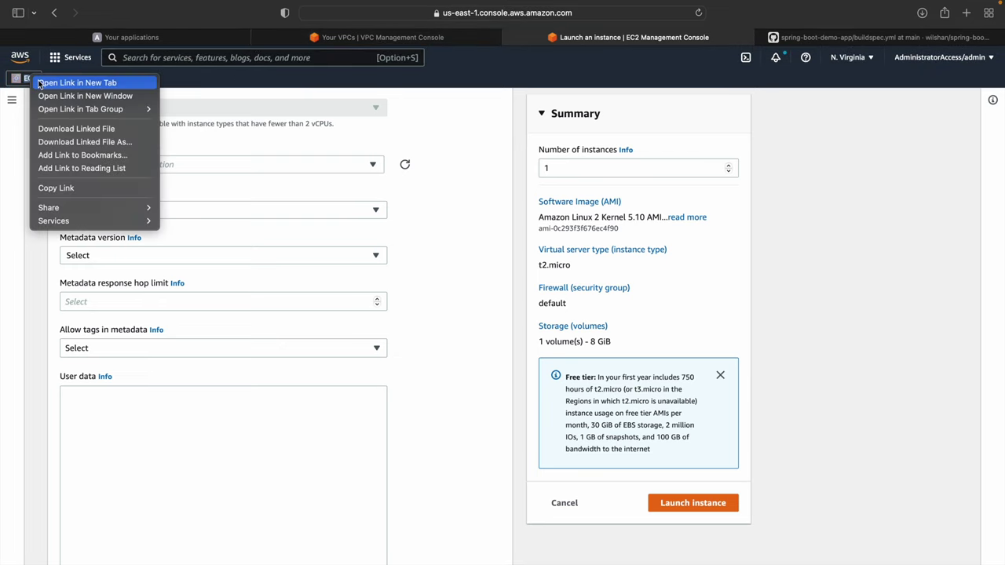
click(47, 81)
click(740, 41)
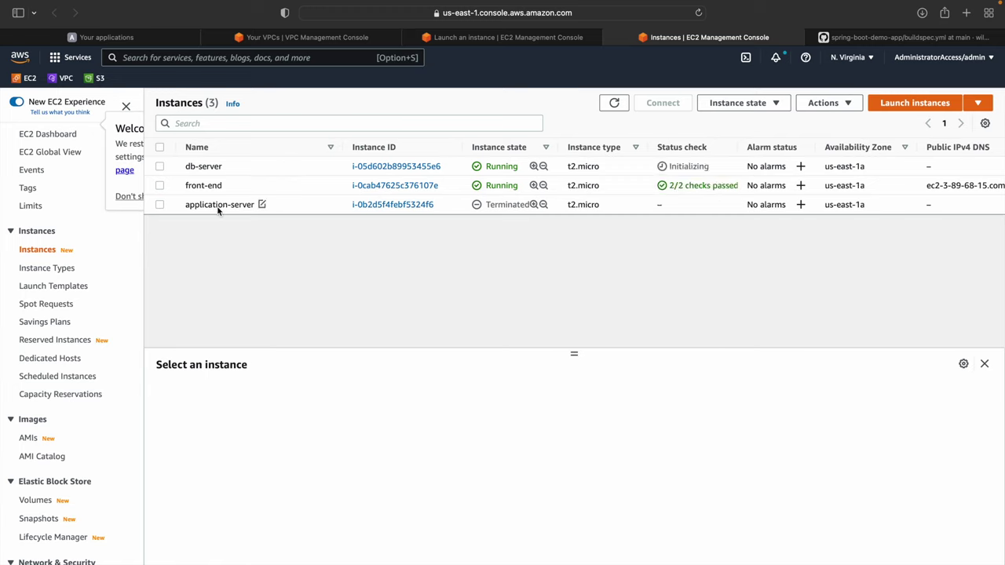
click(159, 205)
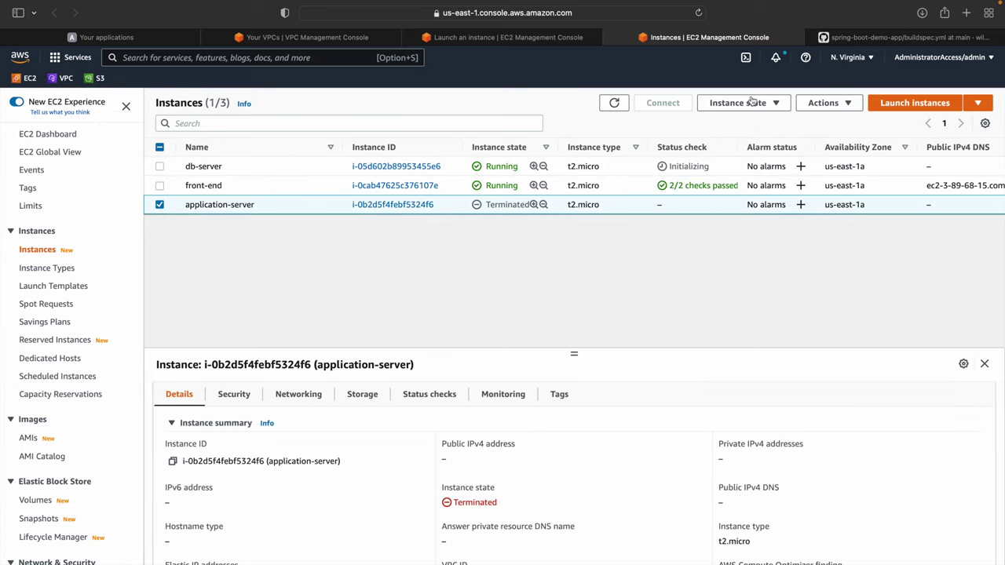
click(816, 104)
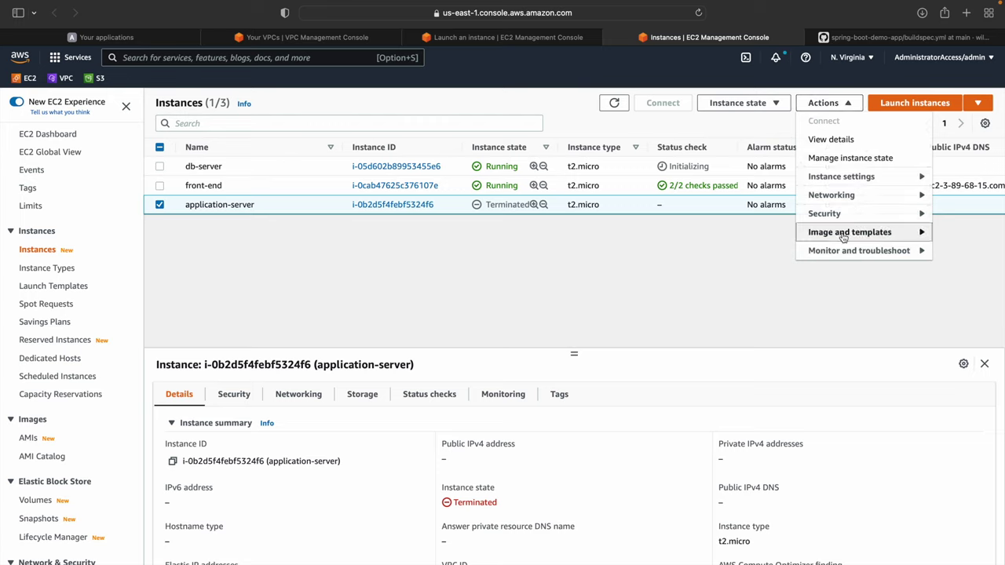
mouse_move(841, 179)
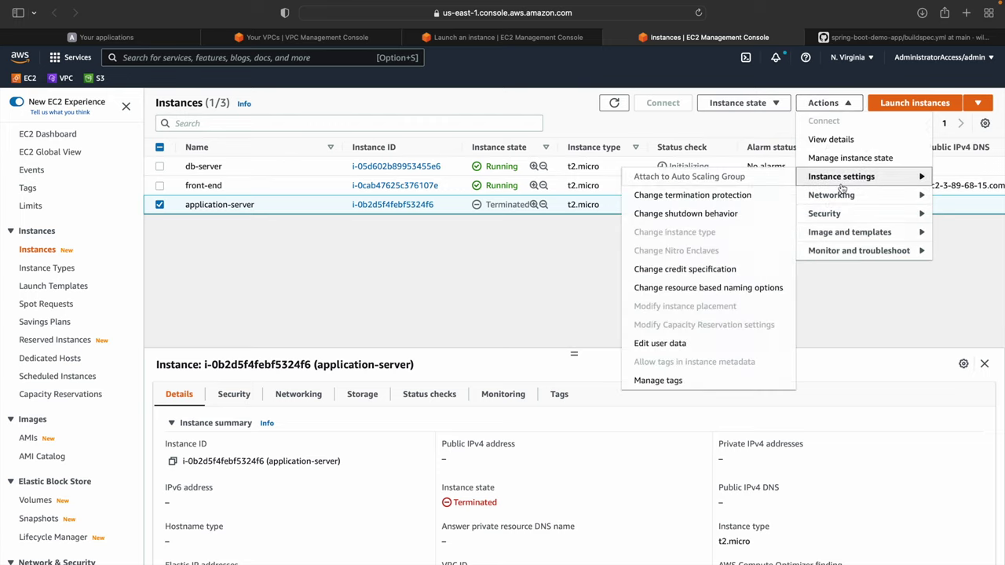
click(651, 343)
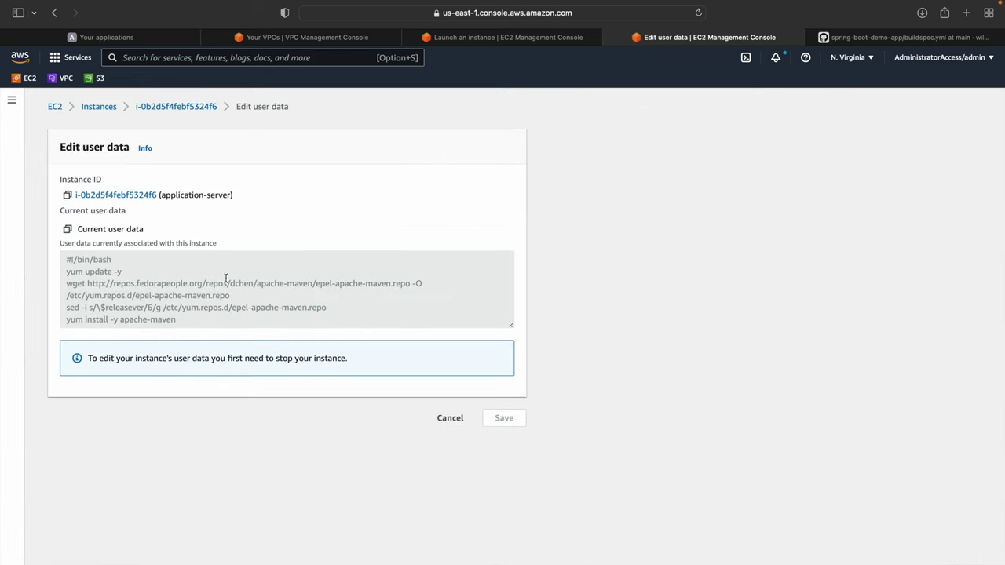
Copy the terminated application server's entire user data script and leave its user data page
drag(183, 322, 54, 279)
key(super+c)
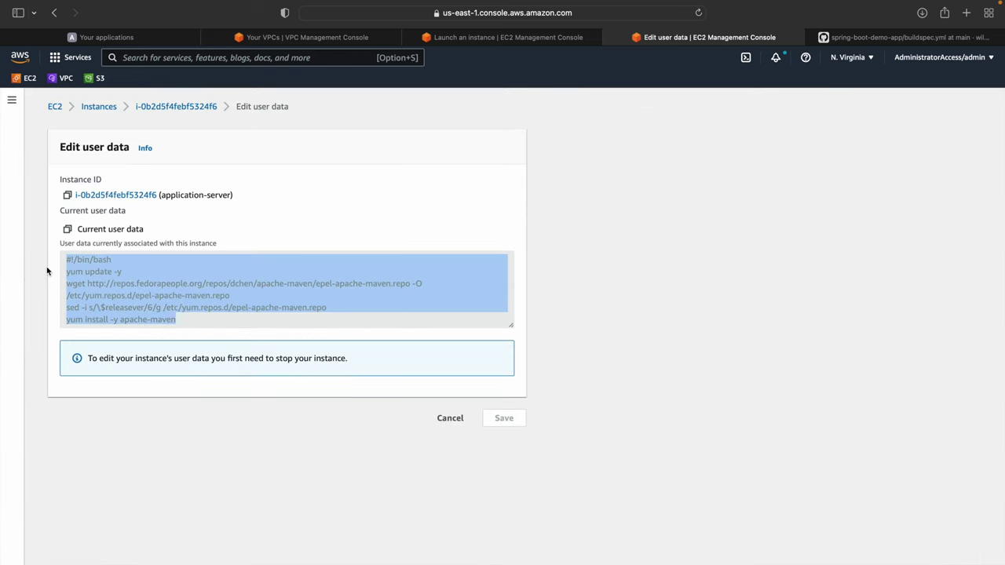
click(447, 417)
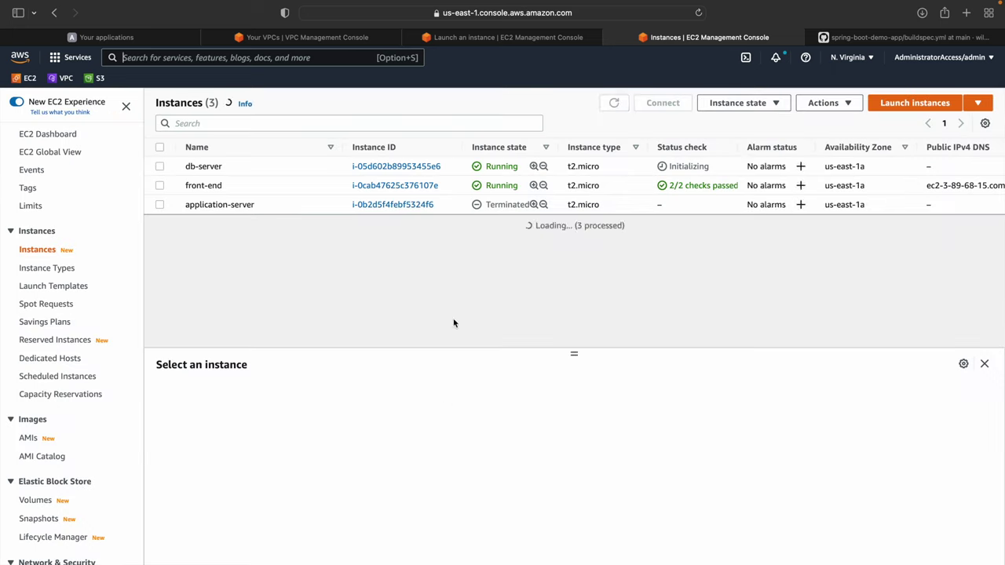
Paste the copied script into the new application server's user data, then launch the instance and return to the instances list
click(506, 40)
click(150, 437)
key(super+v)
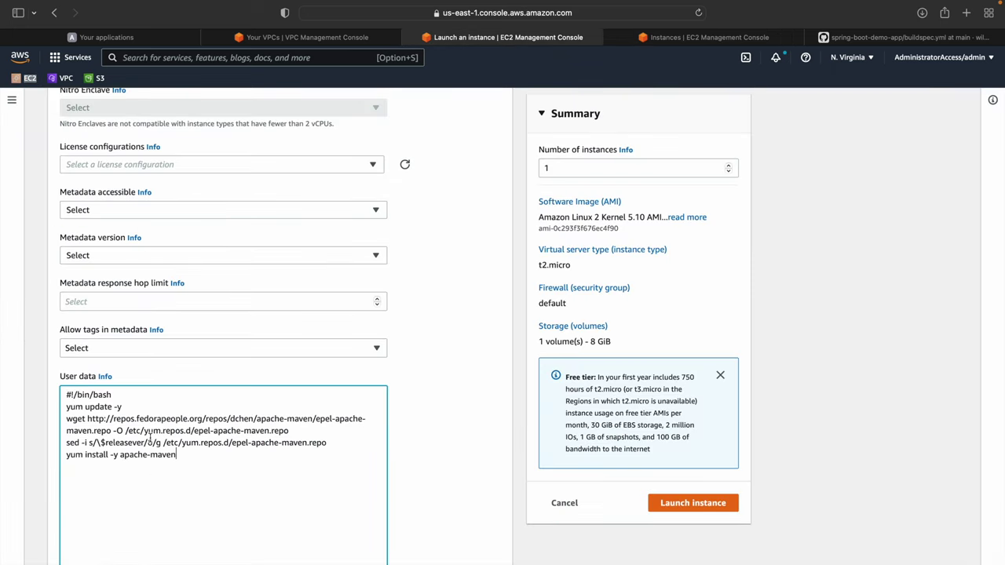
click(705, 505)
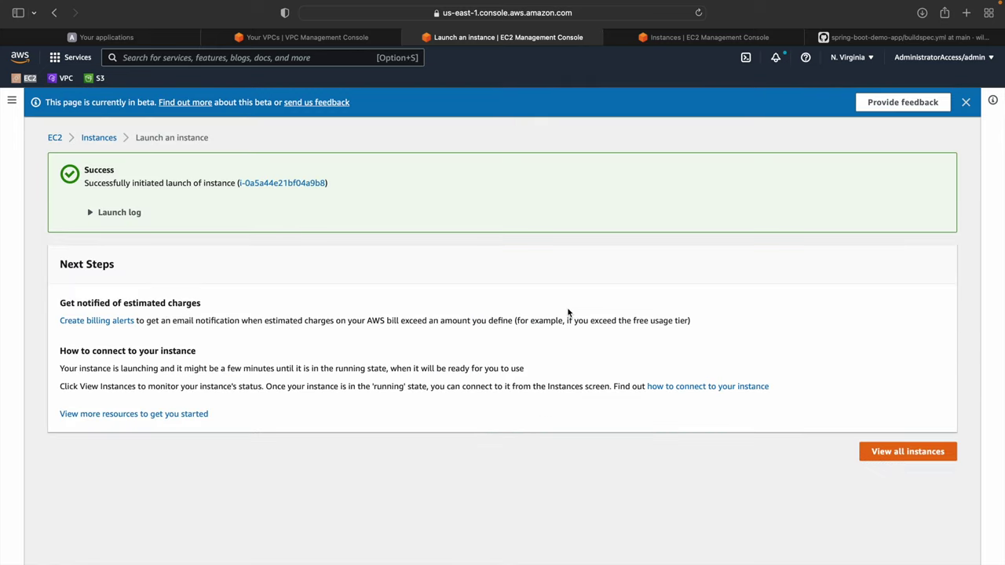
click(921, 451)
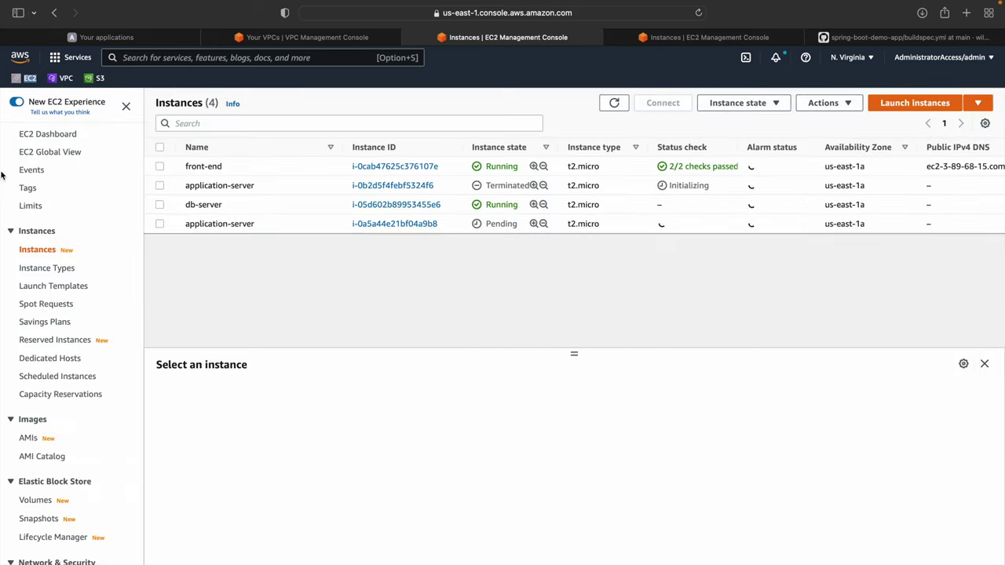
Open the connection options of the front-end instance and copy its example SSH client command
click(203, 169)
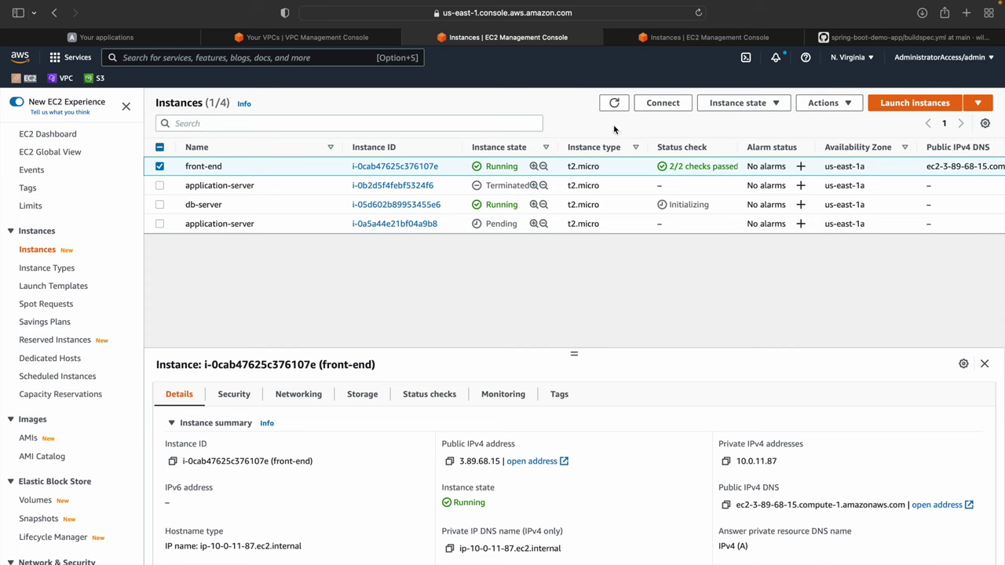
click(650, 103)
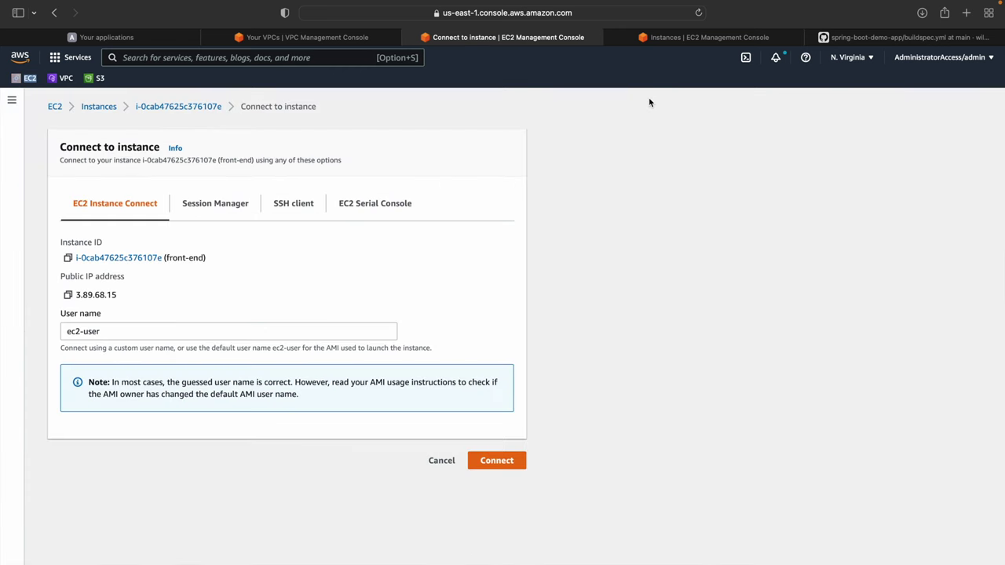
click(272, 204)
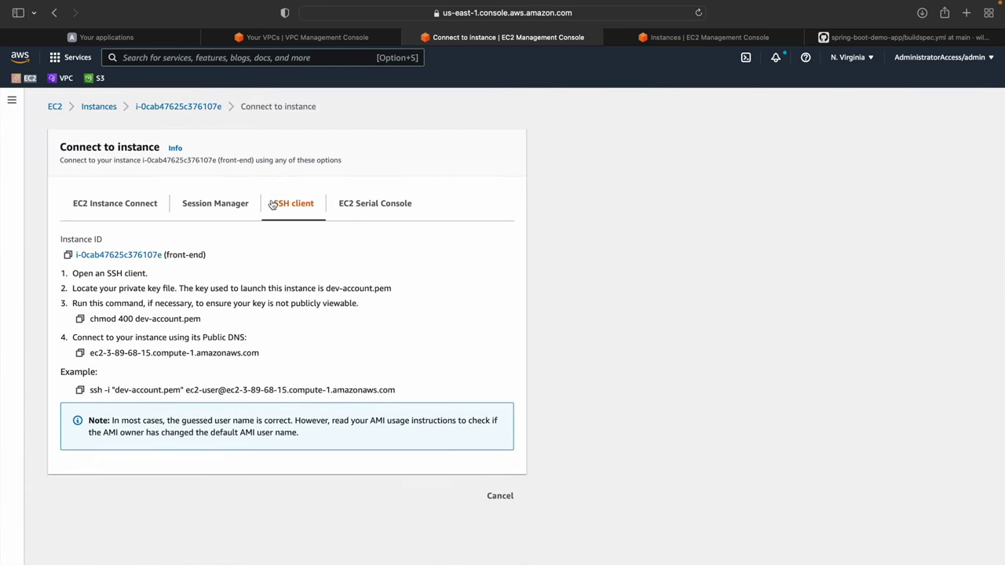
click(80, 390)
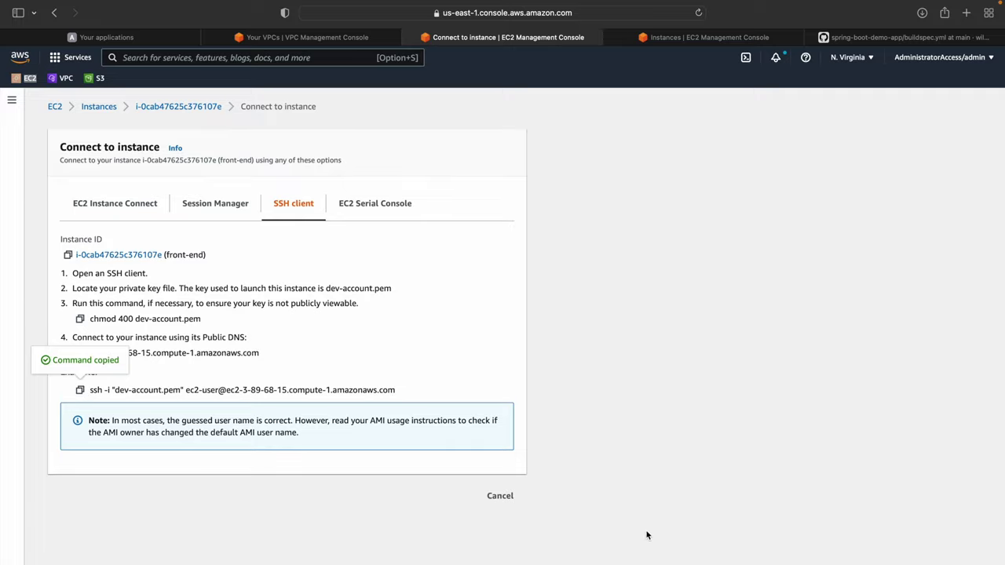
Switch to the terminal and list the files in the Desktop folder to check for the key file
key(ctrl+Right)
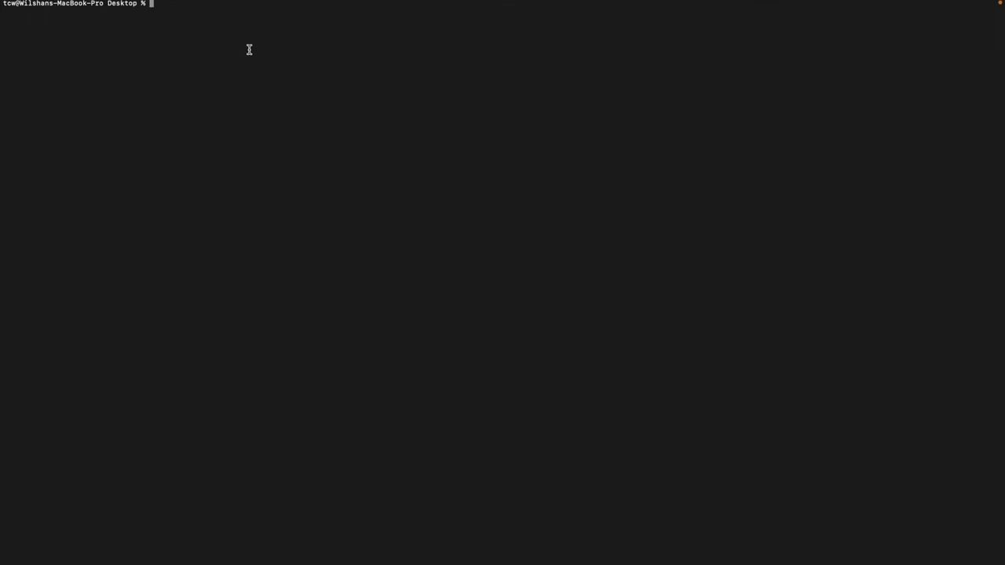
text(ls)
key(Return)
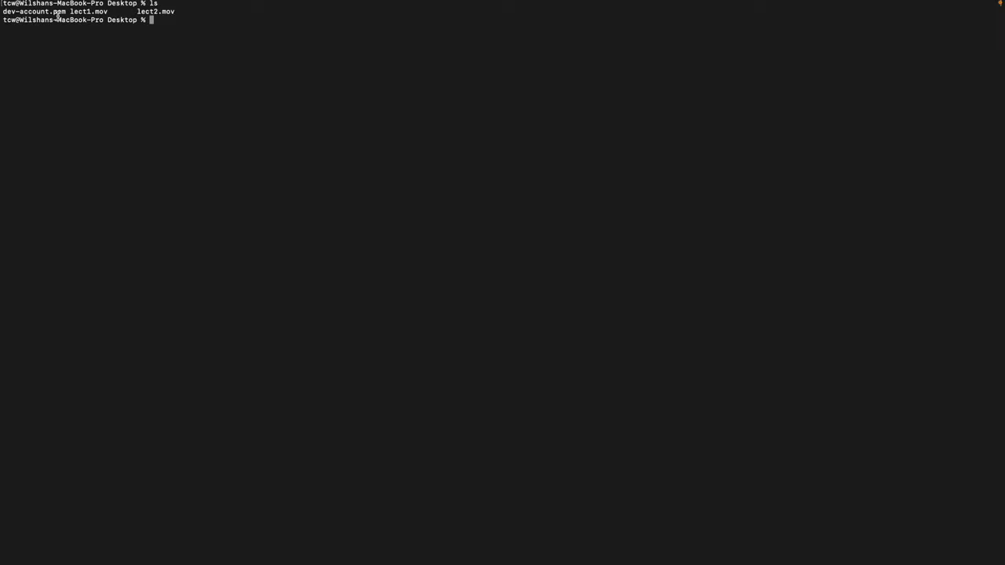
Try to connect to the front-end server with the copied SSH command using dev-account.pem, then suspend the attempt
right_click(211, 70)
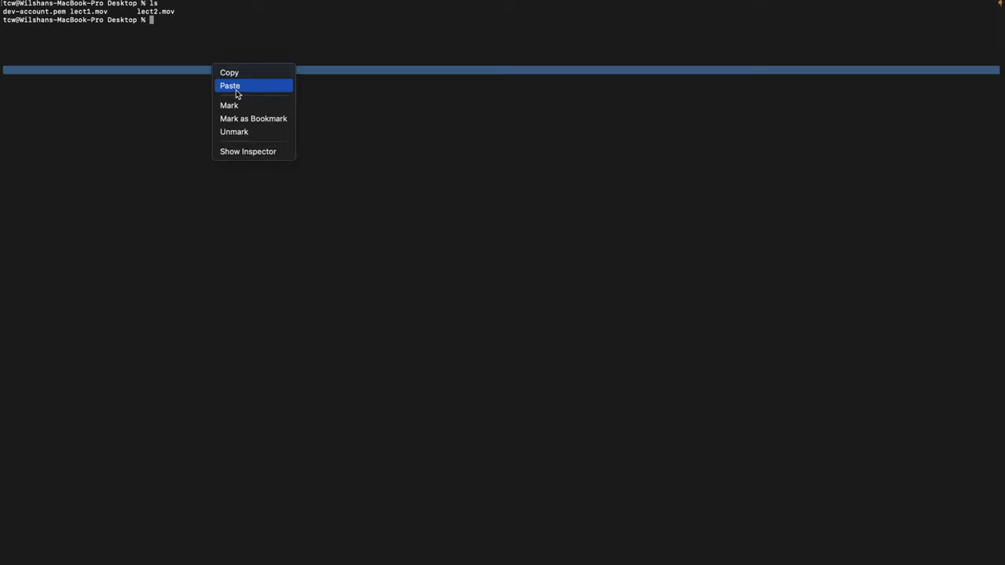
click(235, 87)
key(Return)
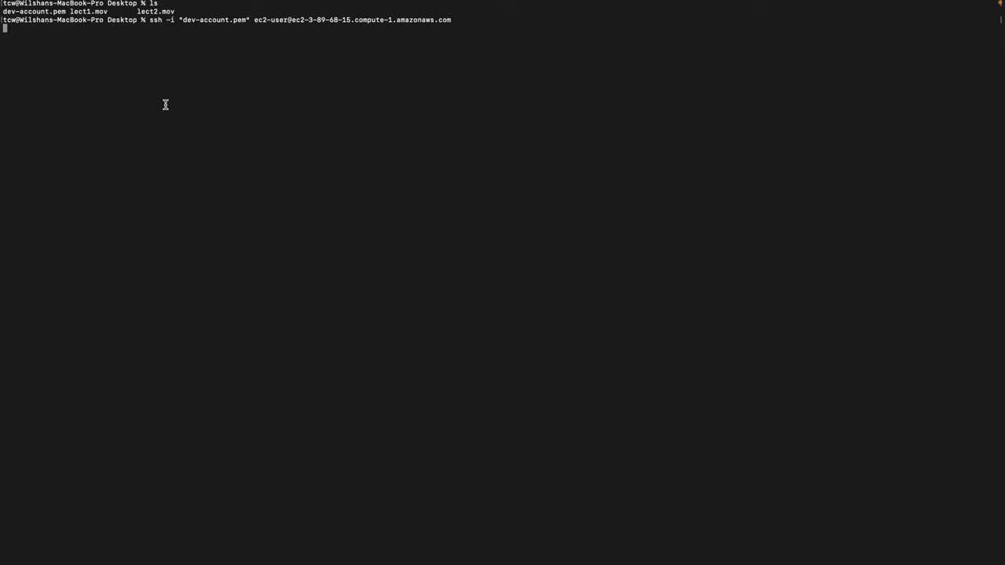
key(Return)
key(Return)
key(ctrl+z)
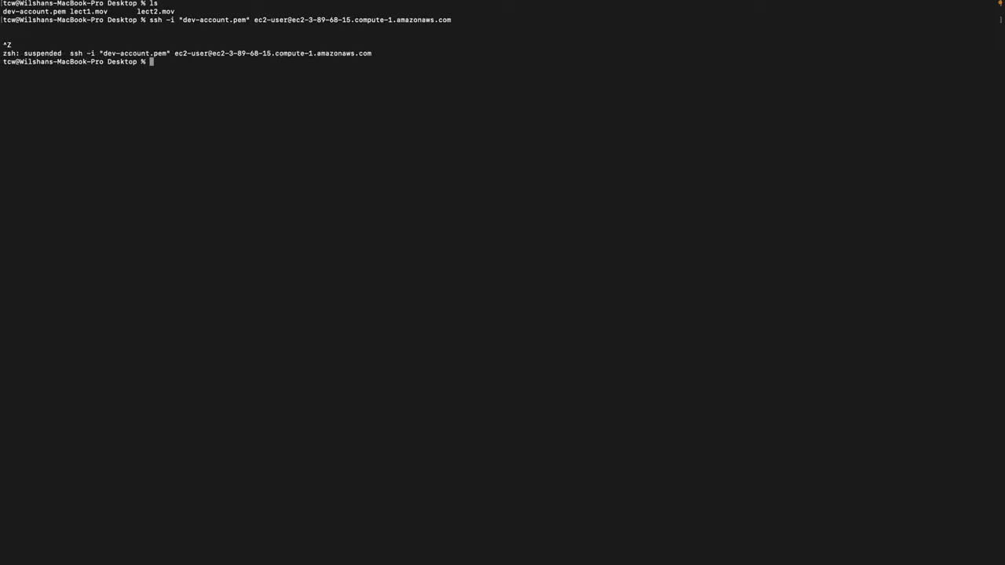
Clear the terminal and list the Desktop folder's files again
key(Return)
key(Return)
text(clear)
key(Return)
text(ls)
key(Return)
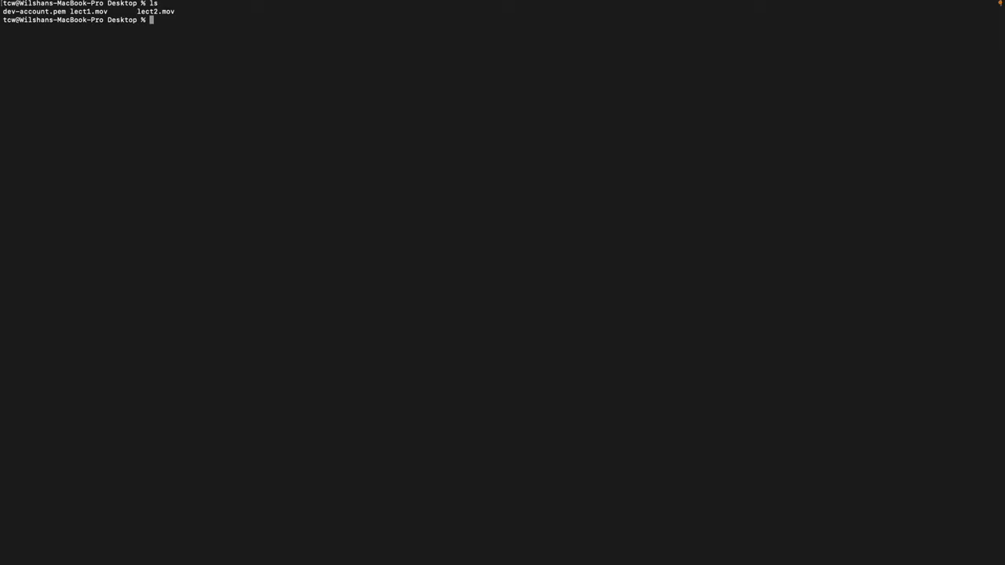
Switch back to the browser, open the front-end instance's summary and review its networking details and network interfaces
key(ctrl+Left)
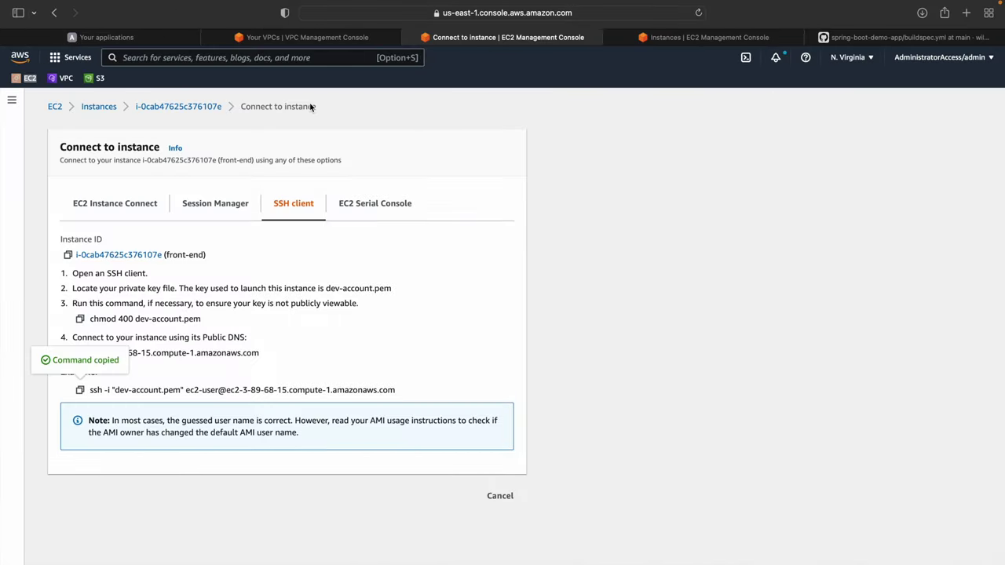
click(306, 36)
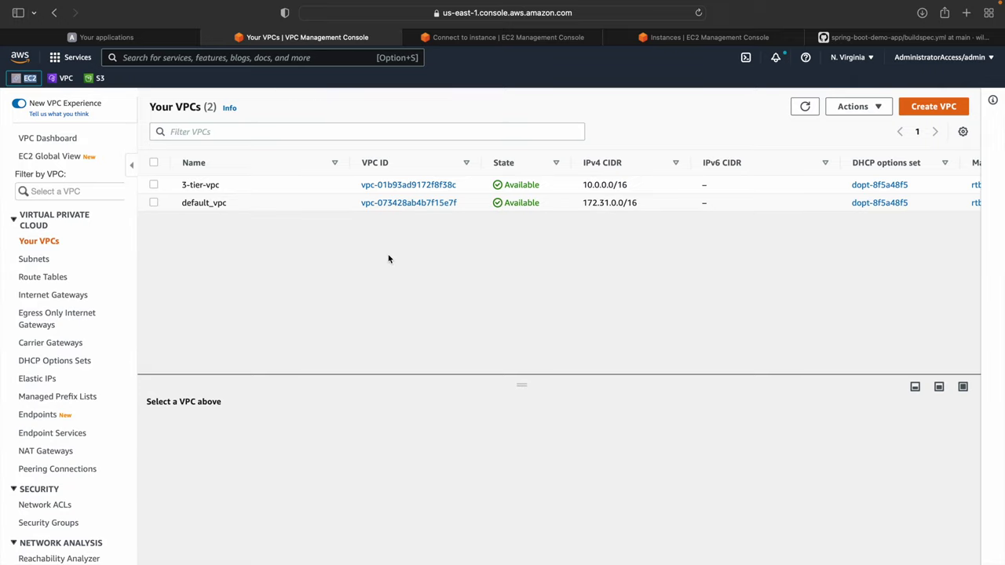
key(ctrl+Right)
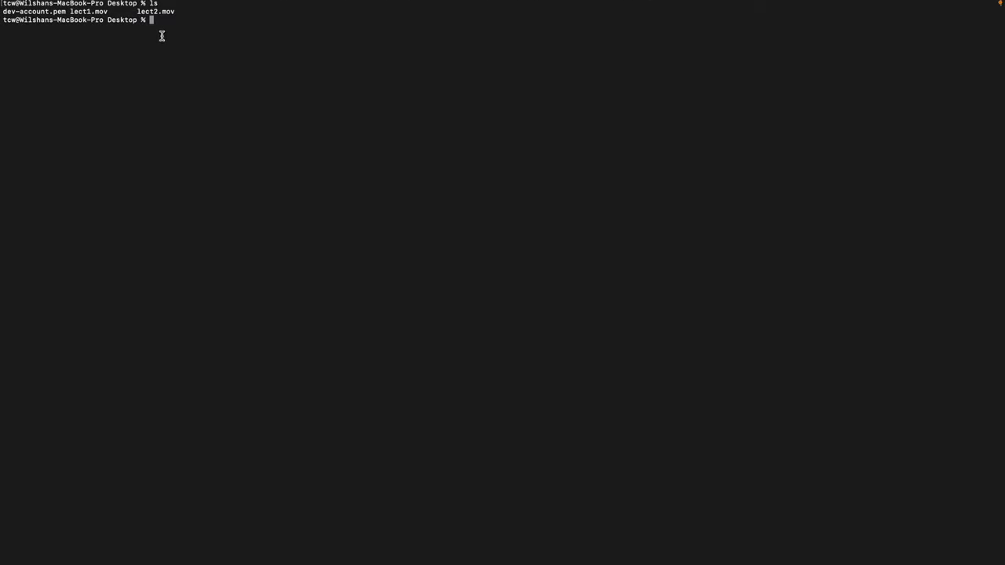
key(ctrl+Left)
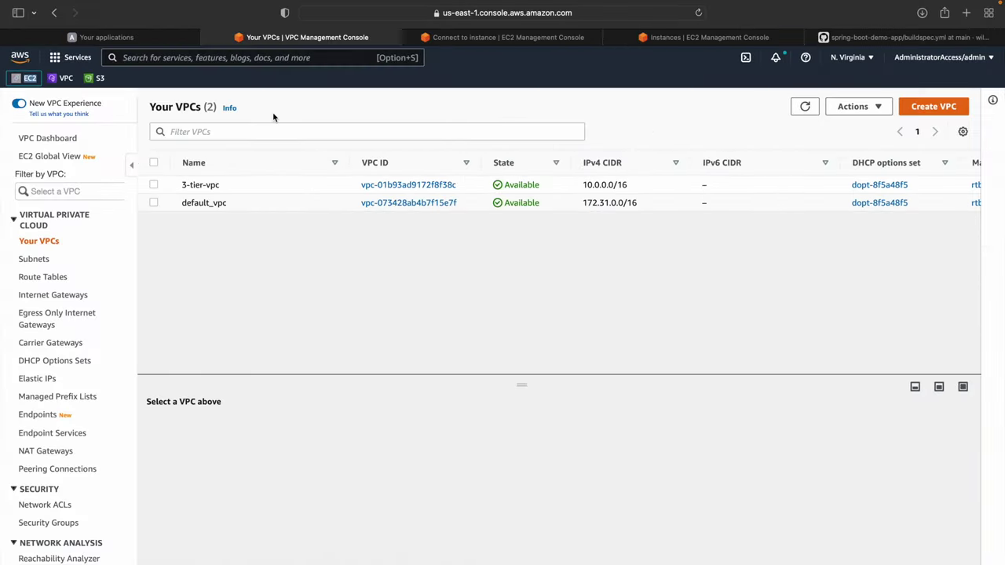
click(465, 39)
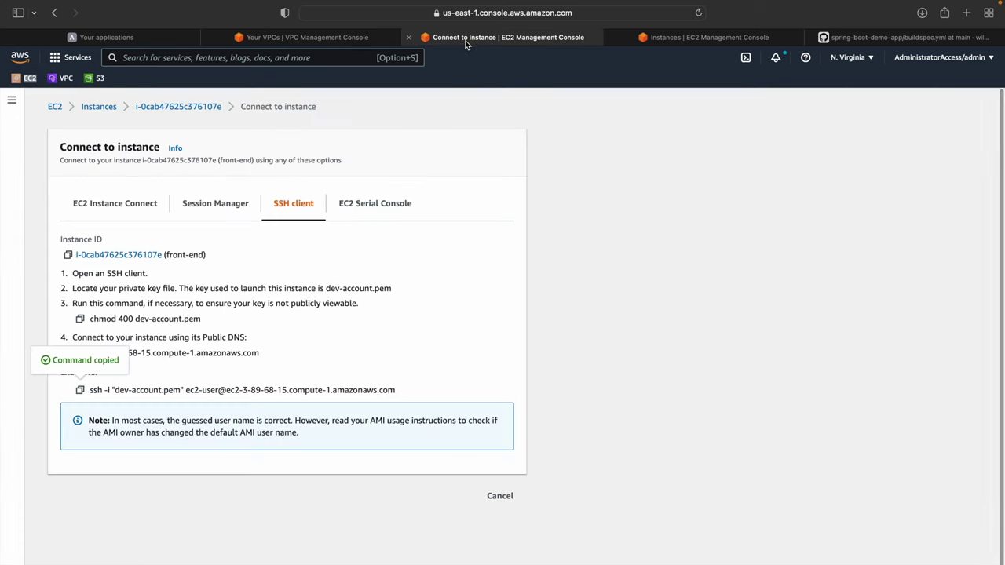
click(168, 107)
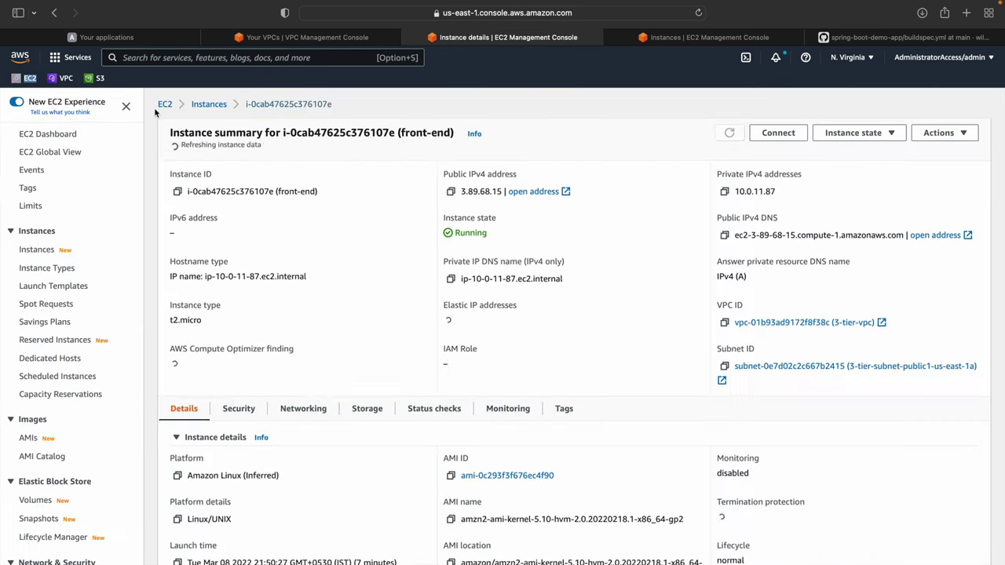
click(302, 405)
scroll(525, 481, down, 5)
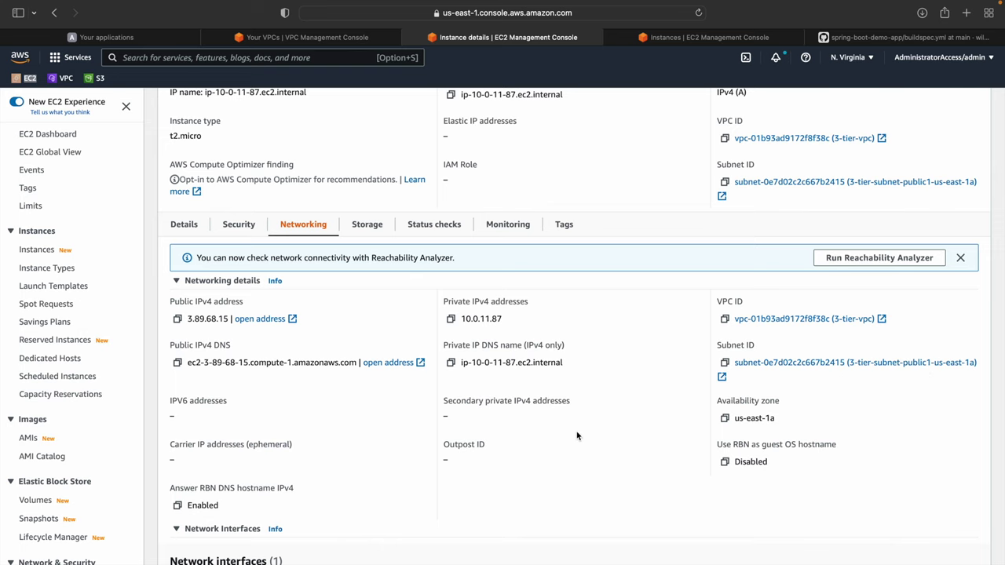
scroll(577, 436, down, 3)
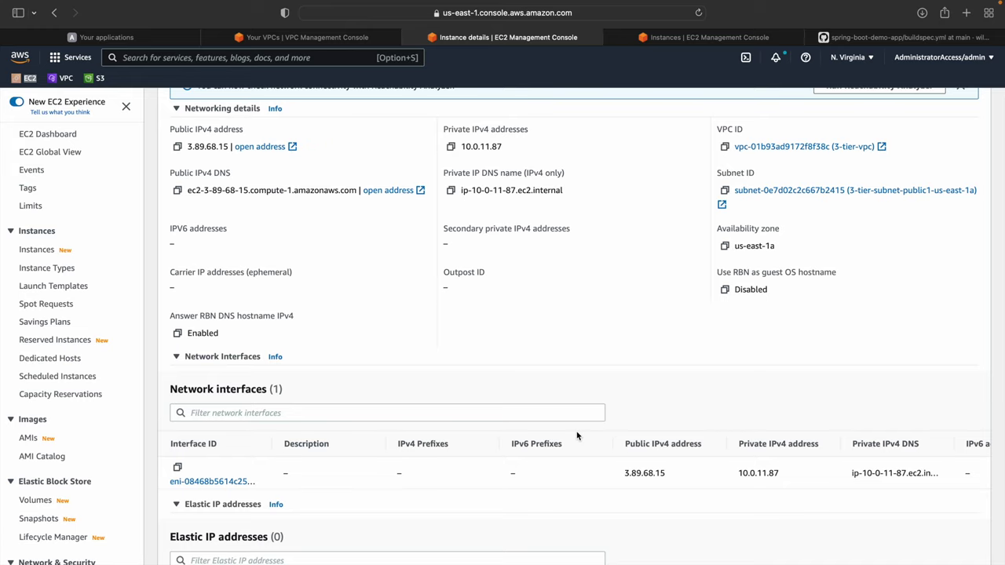
scroll(577, 435, up, 2)
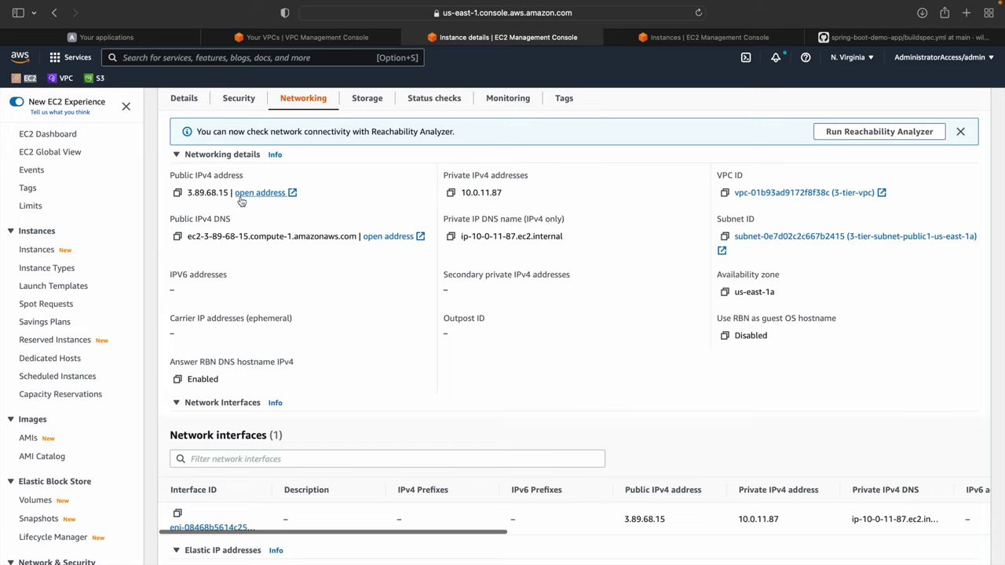
Open the security groups list and show the inbound rules of the 3-tier VPC's default security group
scroll(78, 417, down, 5)
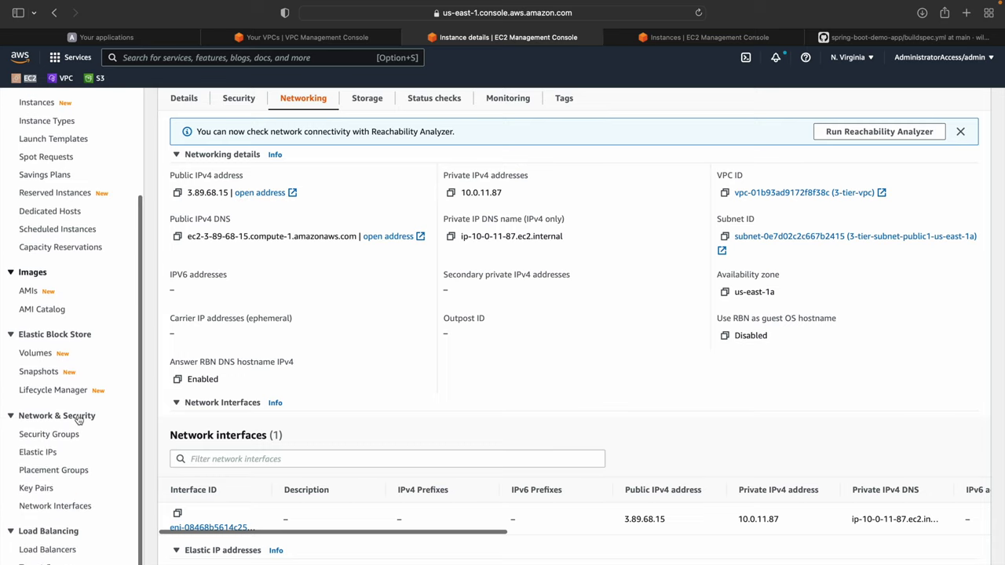
click(43, 416)
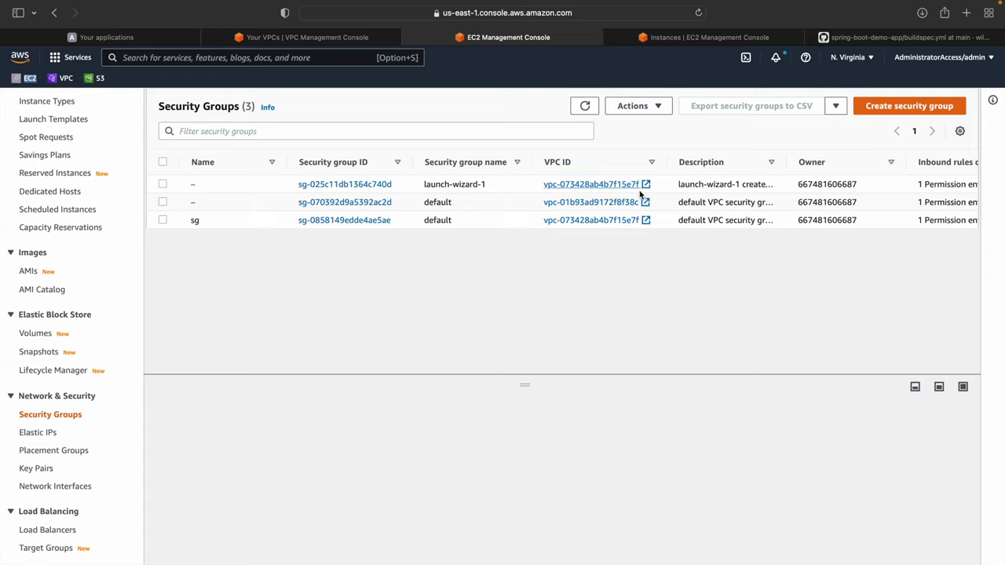
click(472, 205)
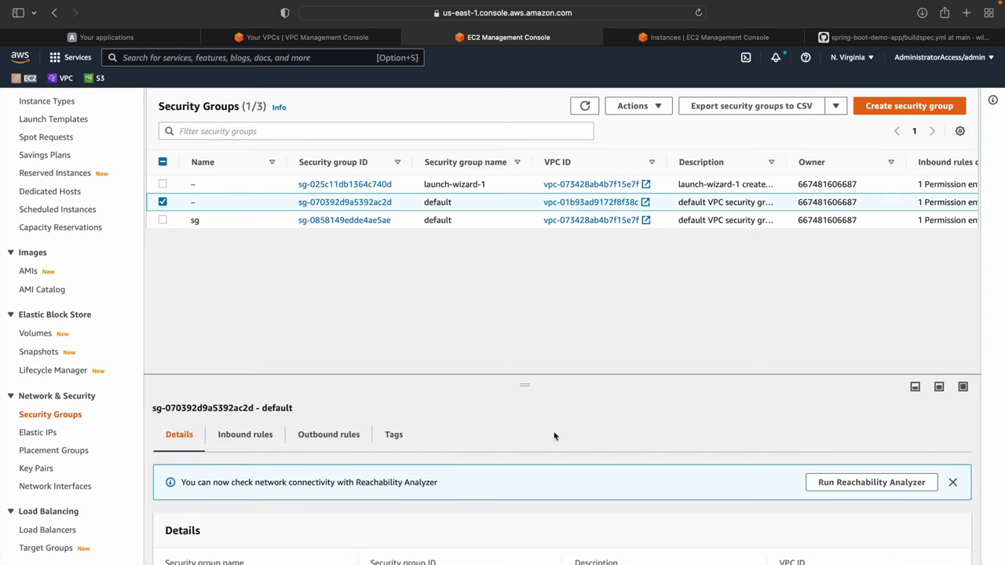
drag(524, 384, 523, 302)
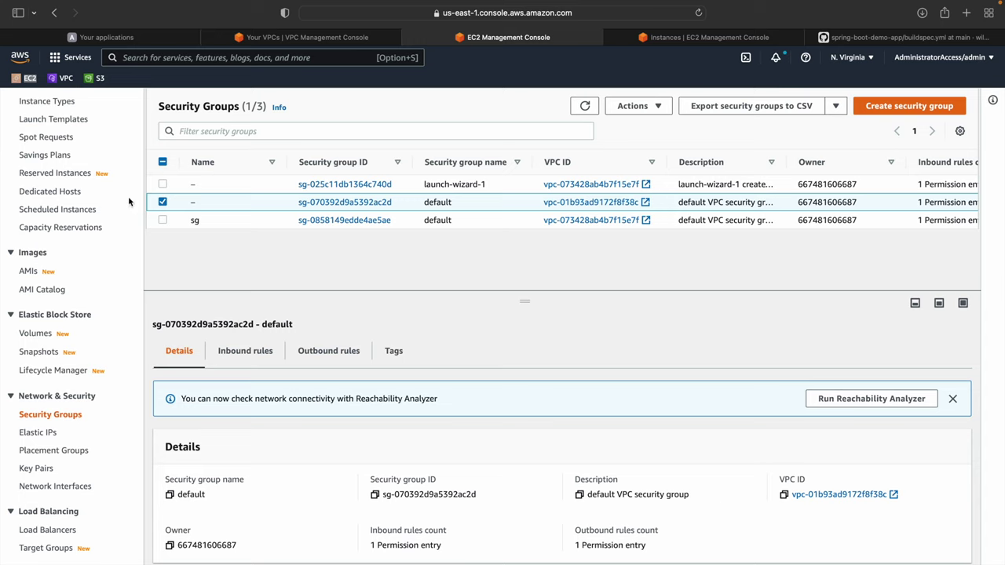
click(232, 360)
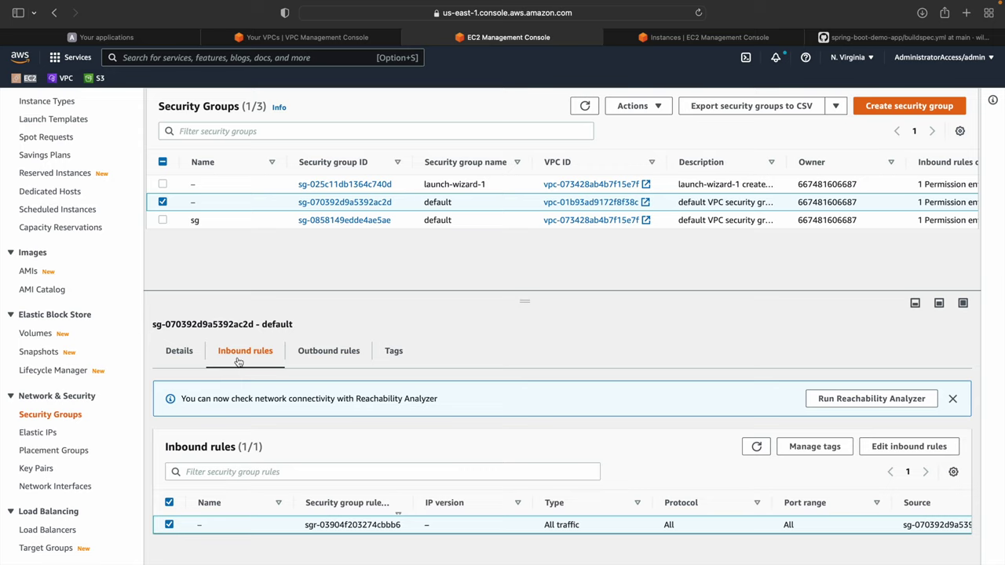
Add an inbound rule allowing All traffic from 0.0.0.0/0 to the default security group and save the rules
click(920, 452)
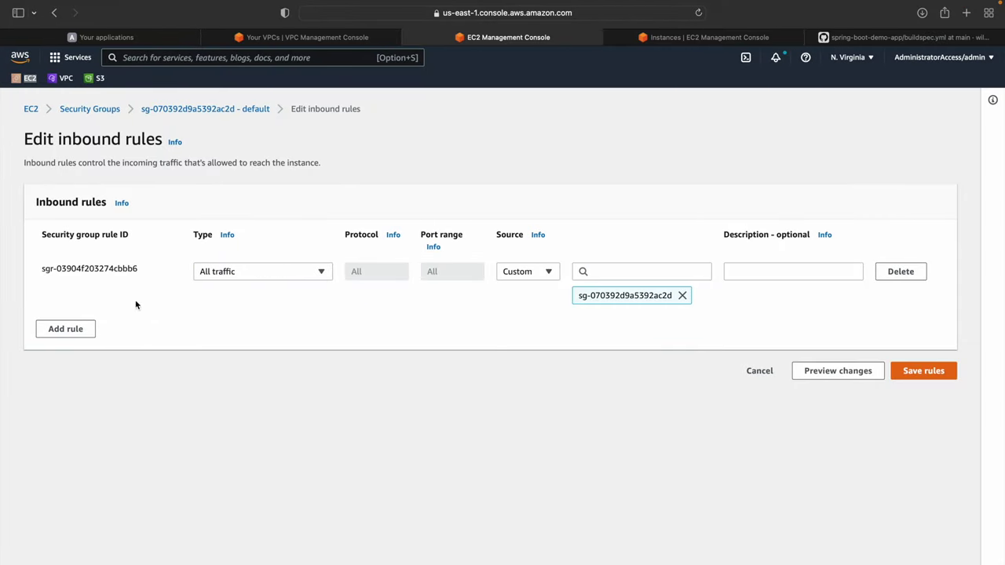
click(56, 337)
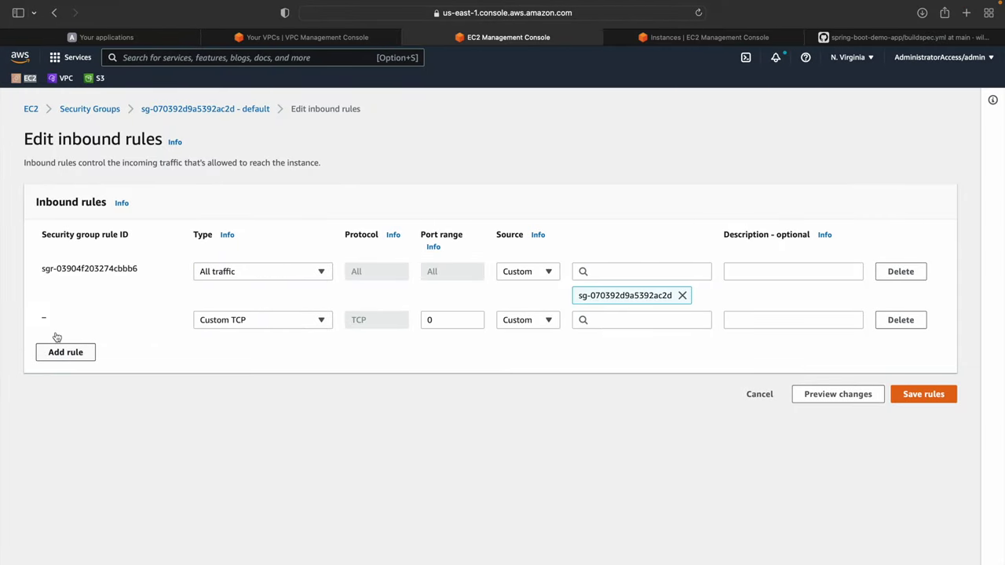
click(236, 320)
click(235, 499)
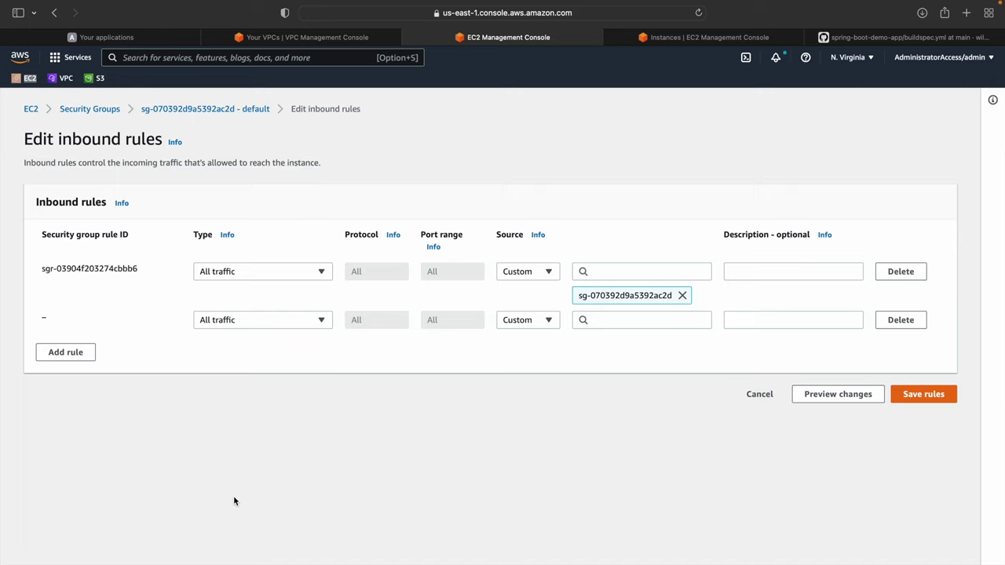
click(643, 319)
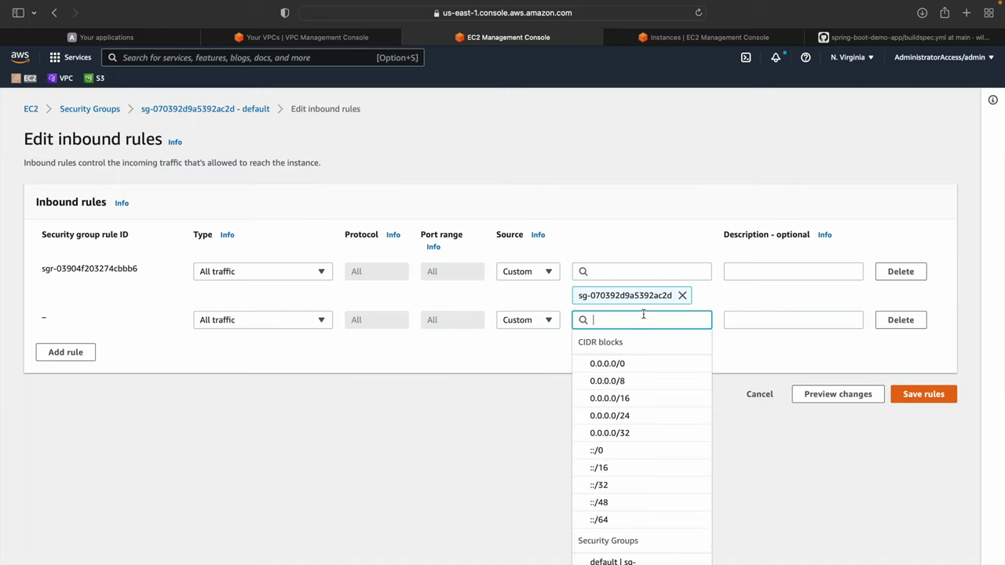
click(628, 364)
click(926, 428)
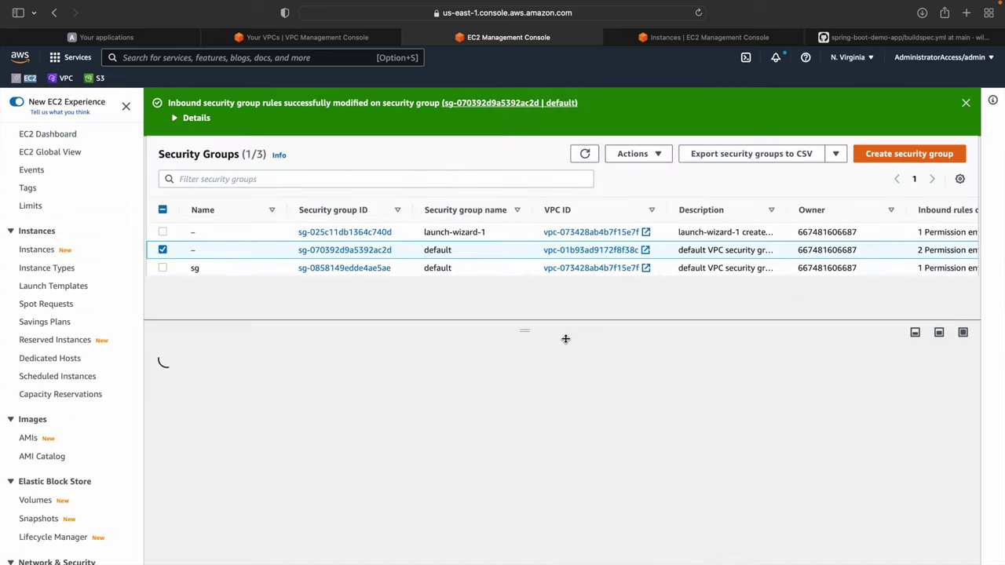
Refresh the security groups and check the source of the new inbound rule on the 3-tier VPC's default group
click(584, 153)
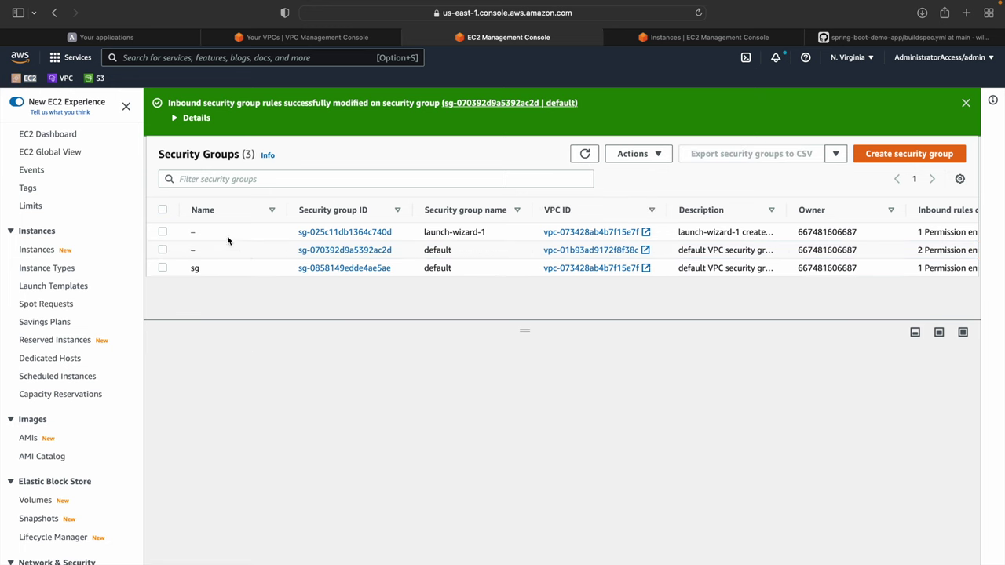
click(246, 253)
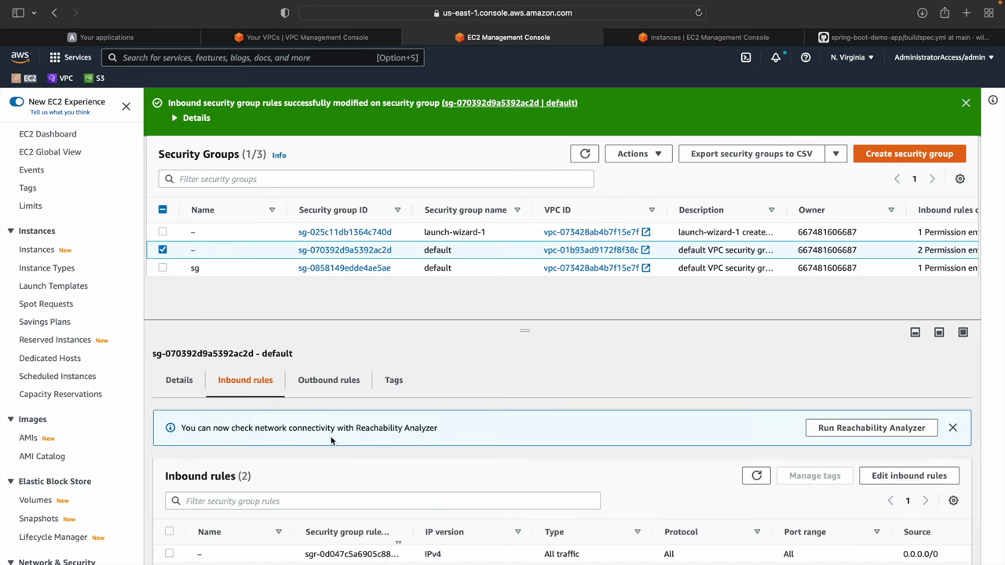
drag(525, 331, 517, 264)
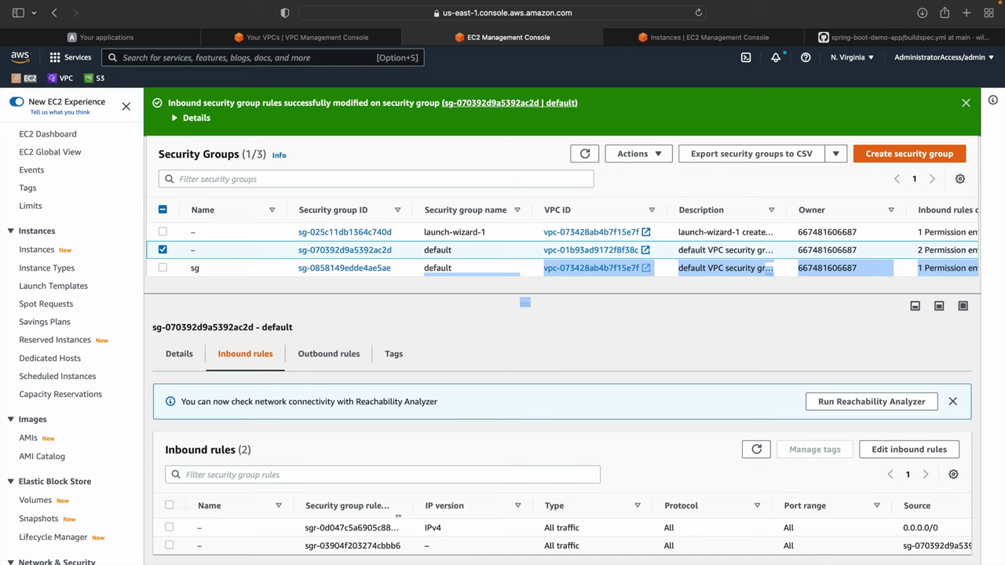
drag(943, 531, 881, 535)
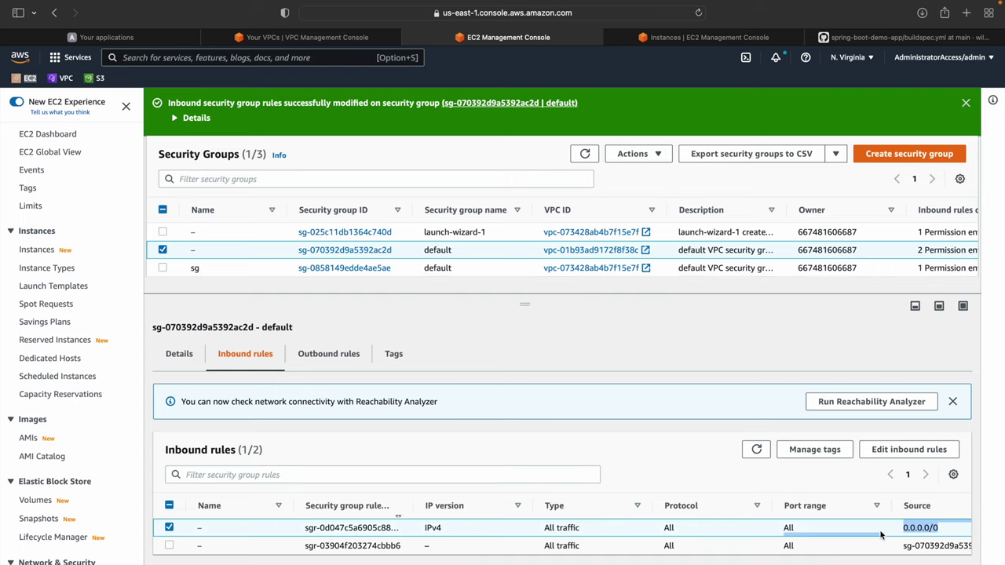
click(321, 37)
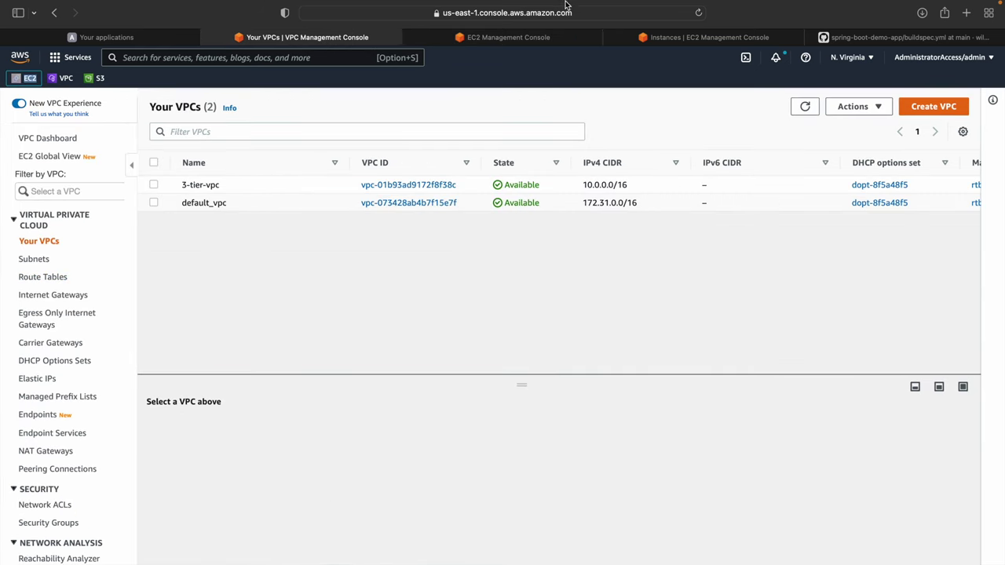
click(549, 38)
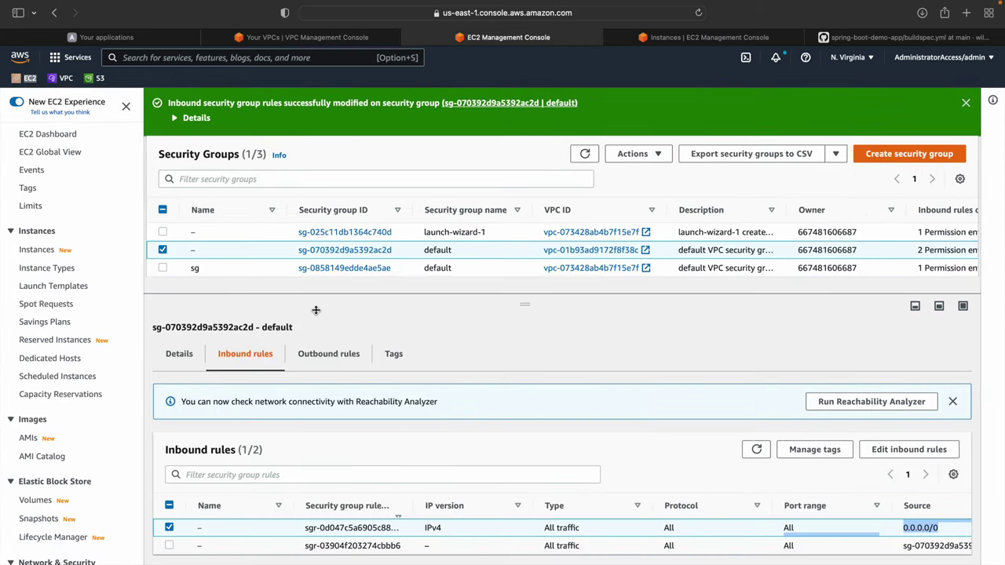
Return to the instances list and show the networking details of the running application-server
click(36, 250)
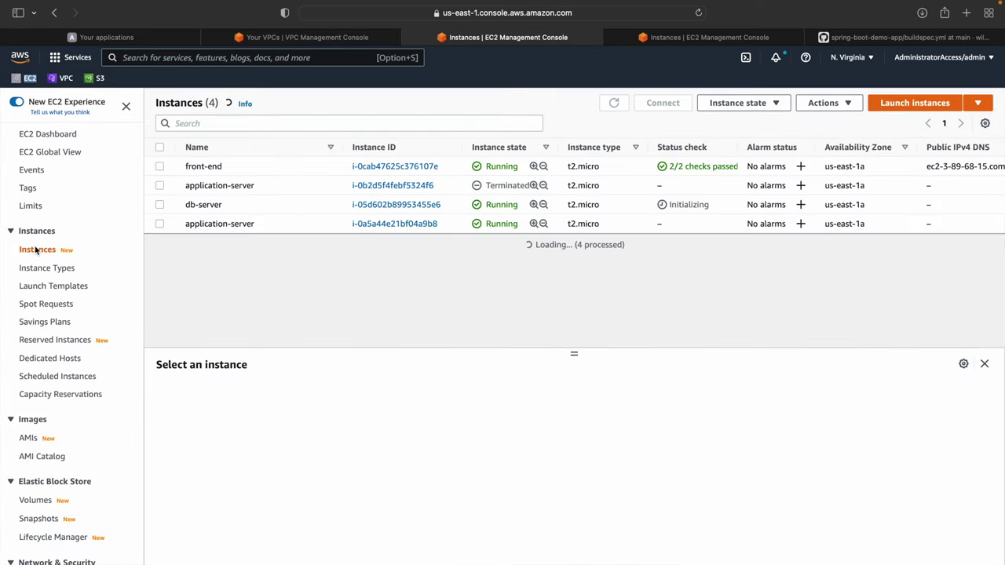
click(248, 188)
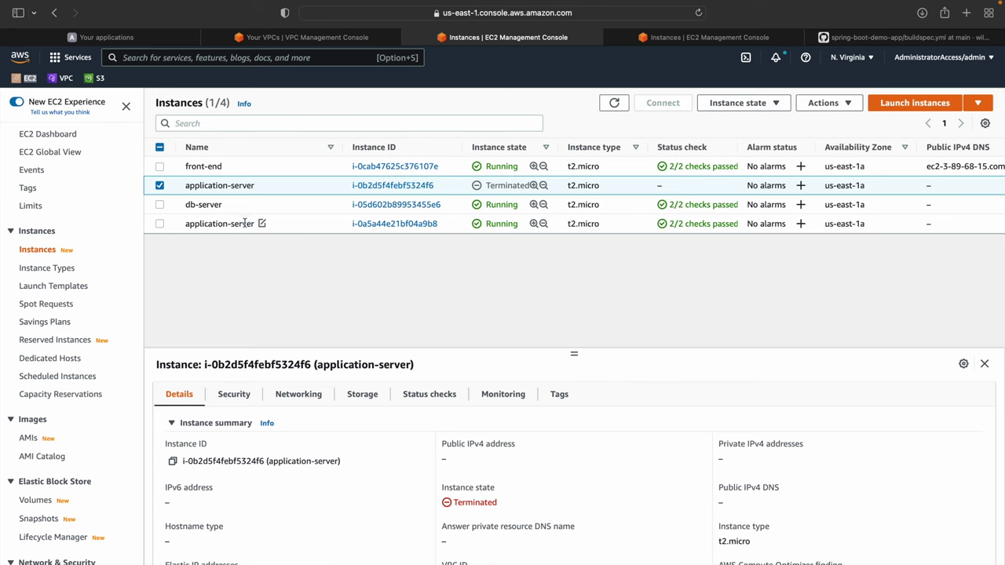
click(245, 223)
click(299, 395)
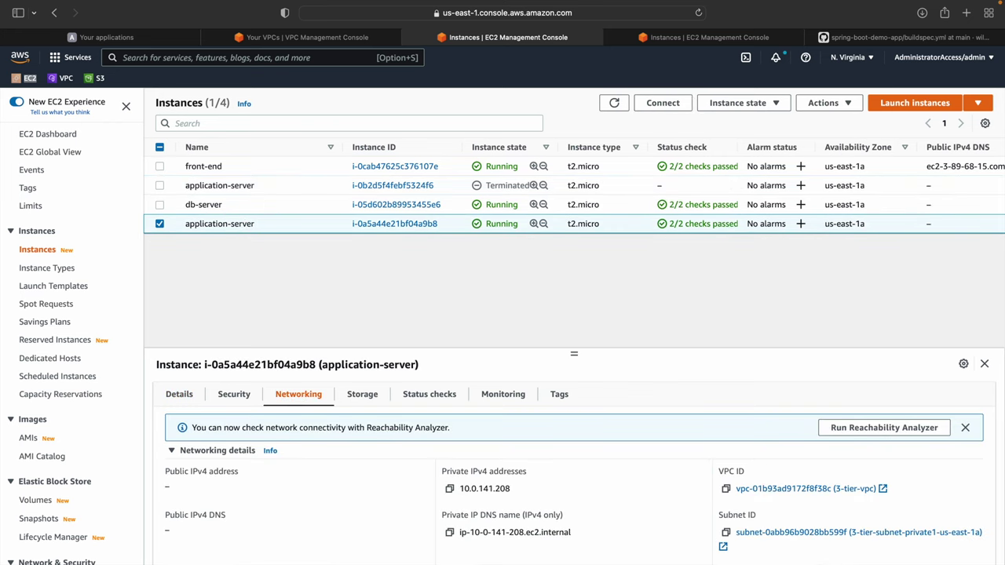
Open the application server's subnet, 3-tier-subnet-private1-us-east-1a, and display its route table
click(788, 533)
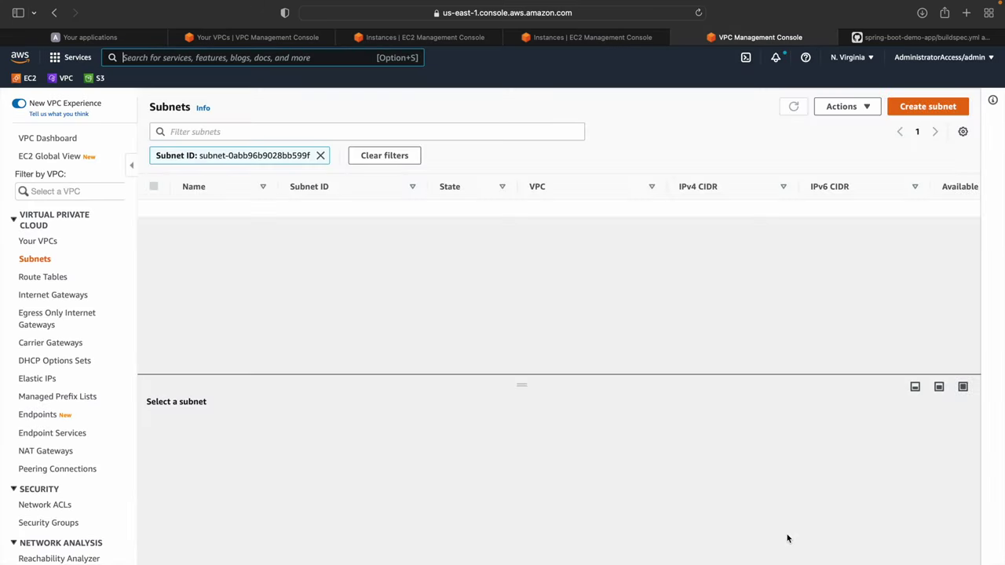
click(235, 207)
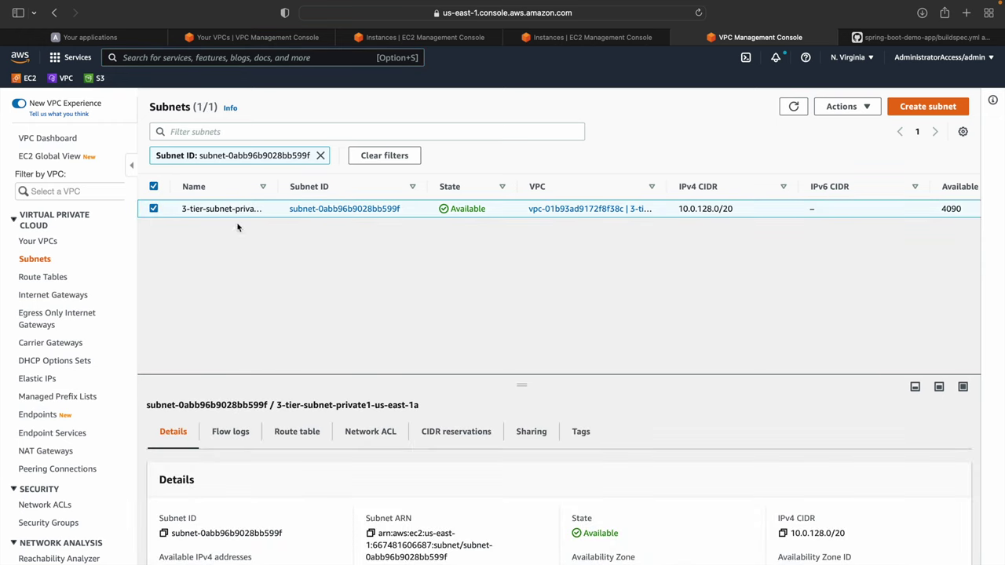
click(297, 434)
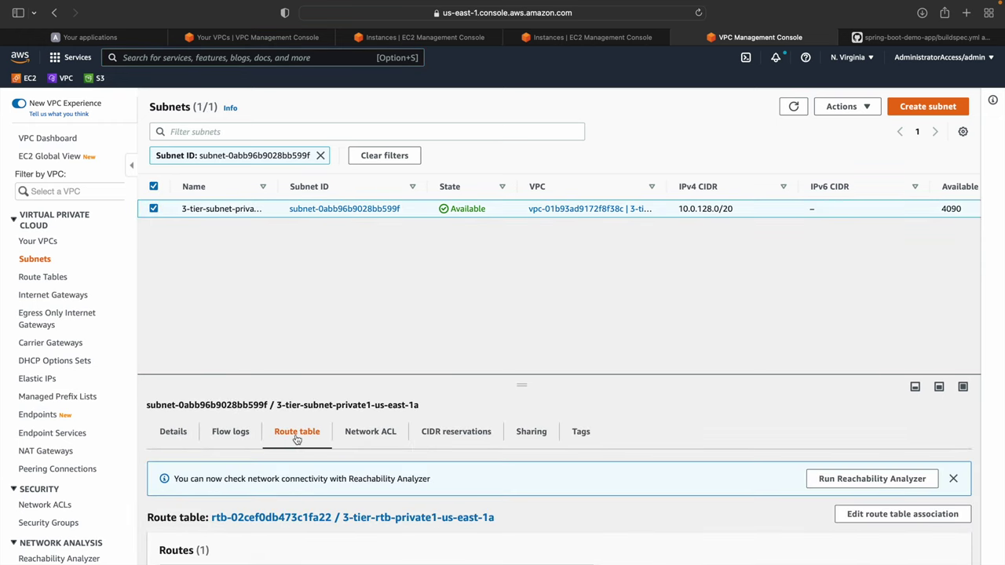
drag(520, 382, 514, 240)
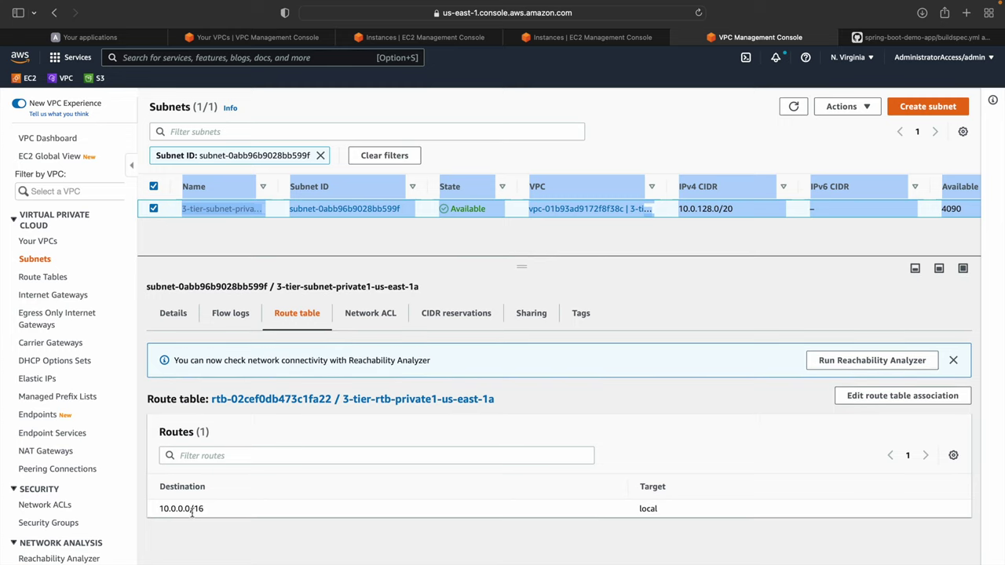
Examine the subnet's 10.0.0.0/16 local route and open the route table 3-tier-rtb-private1-us-east-1a
drag(161, 509, 709, 509)
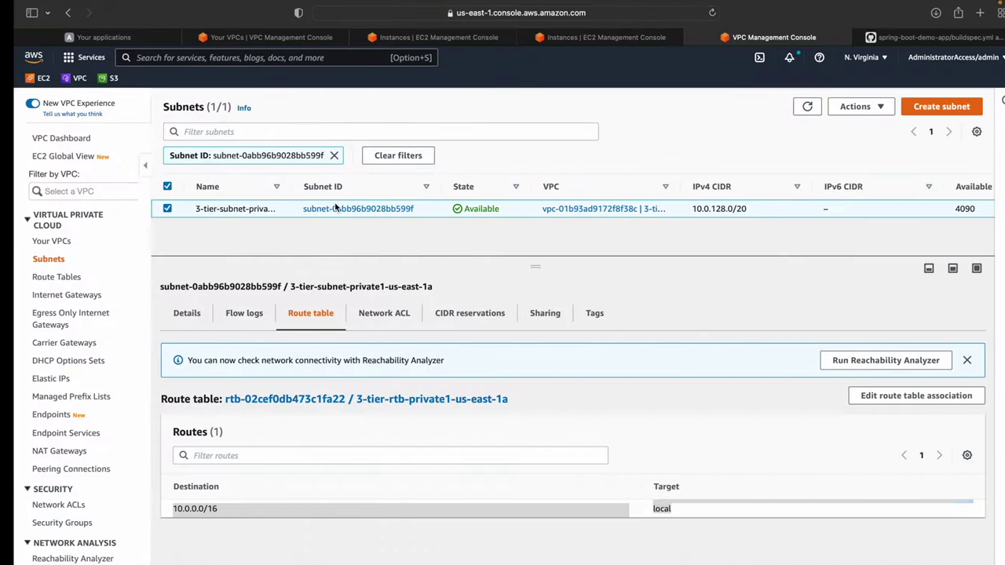
click(233, 519)
drag(161, 511, 223, 510)
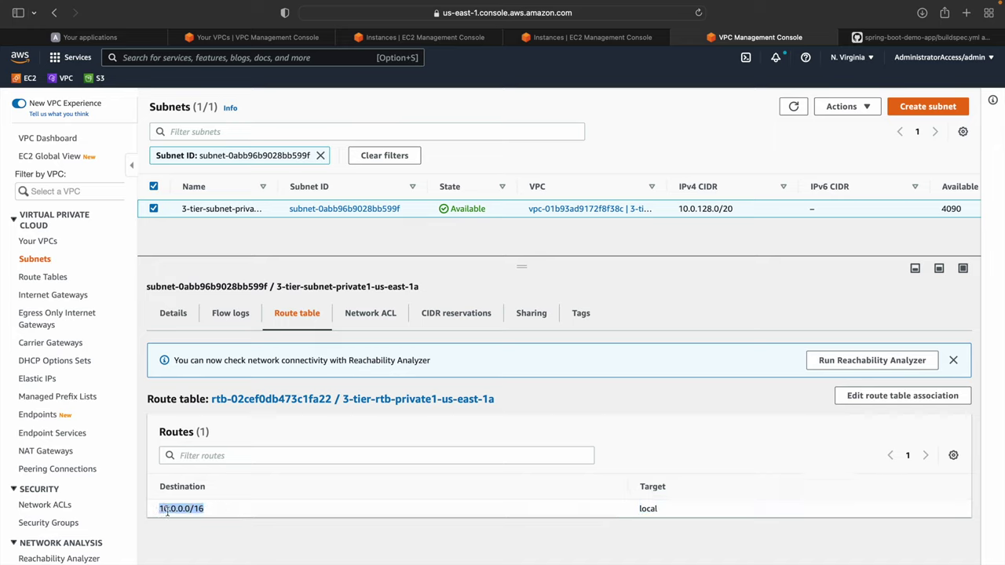
drag(158, 514, 223, 510)
click(313, 400)
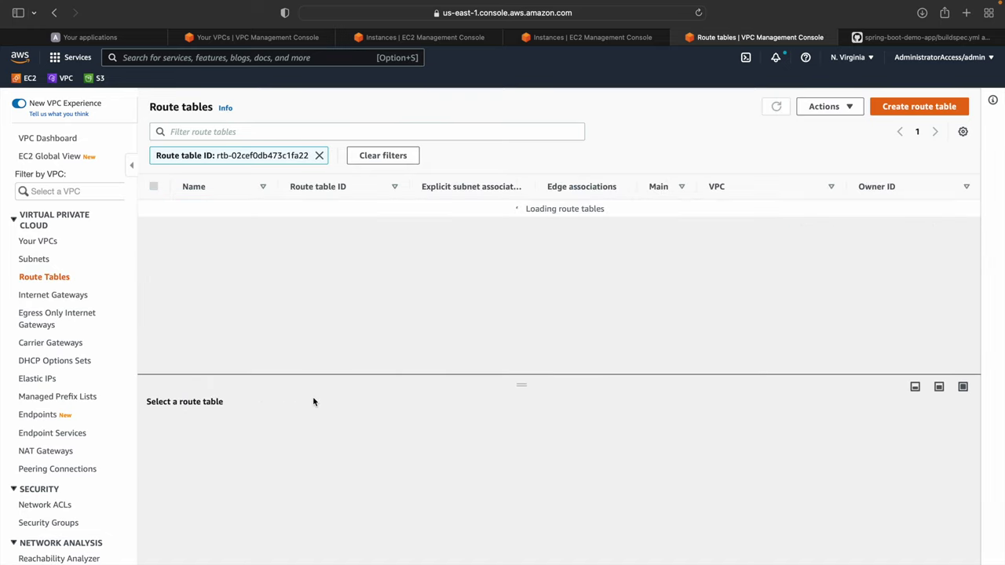
Add a 0.0.0.0/0 route targeting the 3-tier-igw internet gateway to route table 3-tier-rtb-private1-us-east-1a and save the changes
click(225, 432)
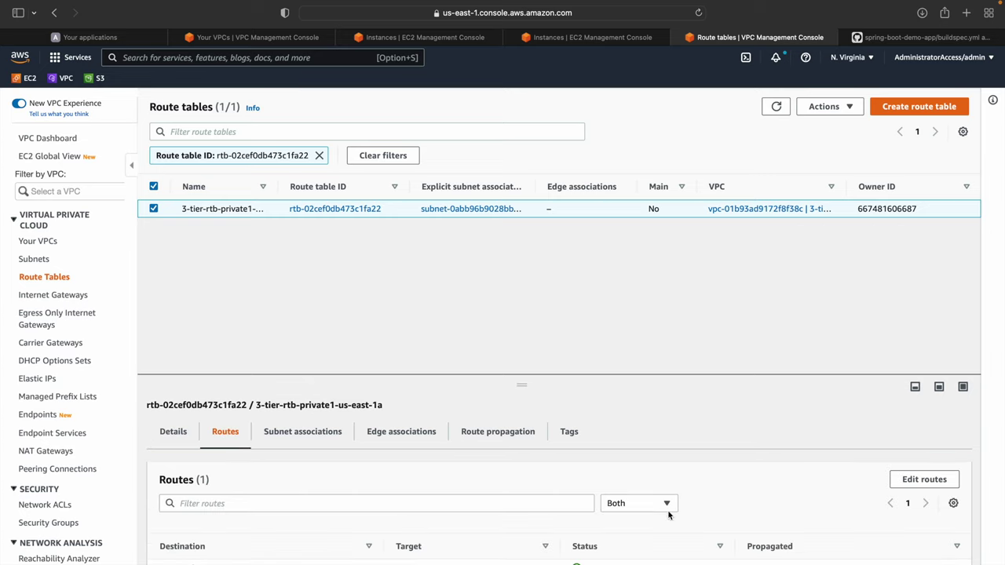
click(934, 478)
click(78, 251)
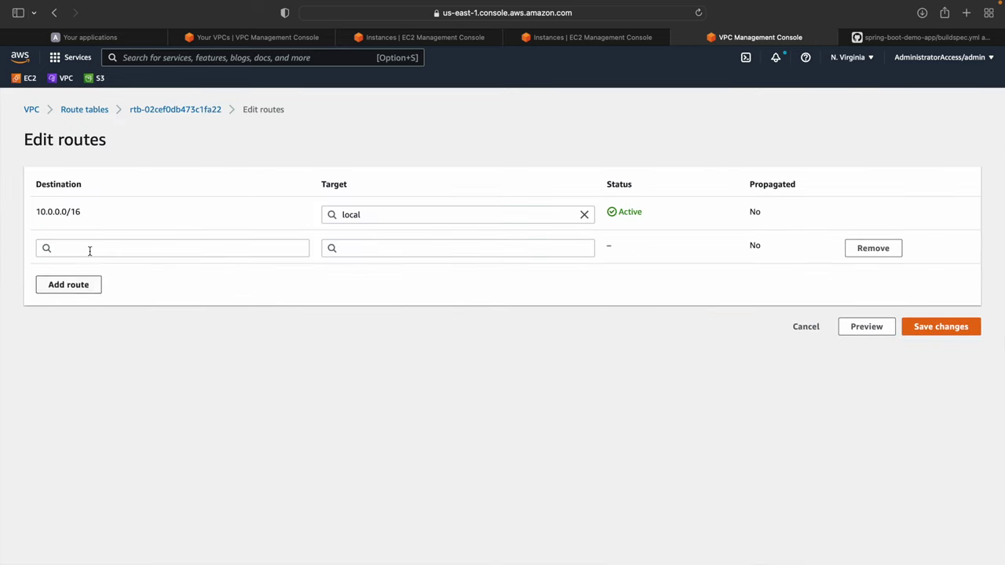
click(87, 249)
click(72, 266)
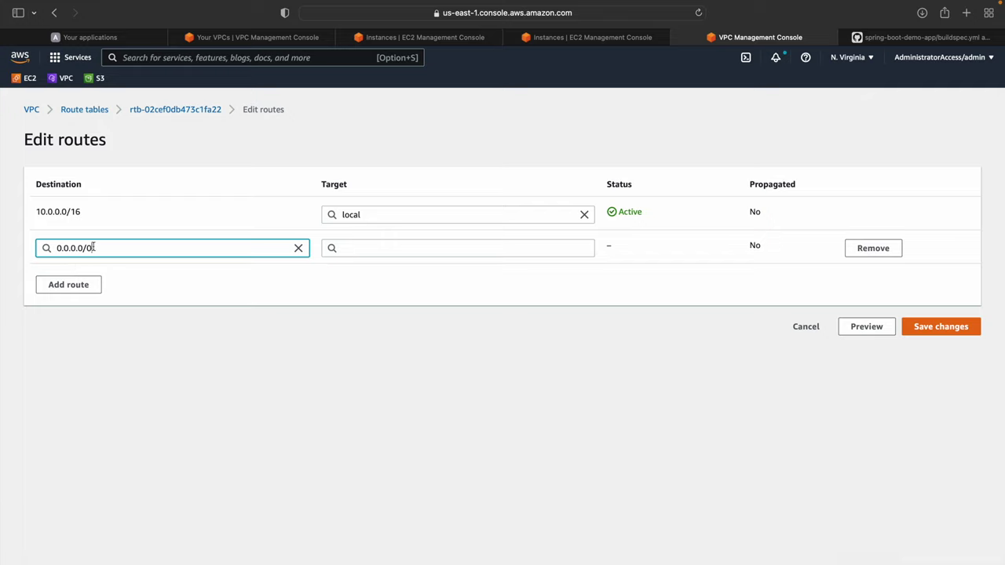
click(420, 246)
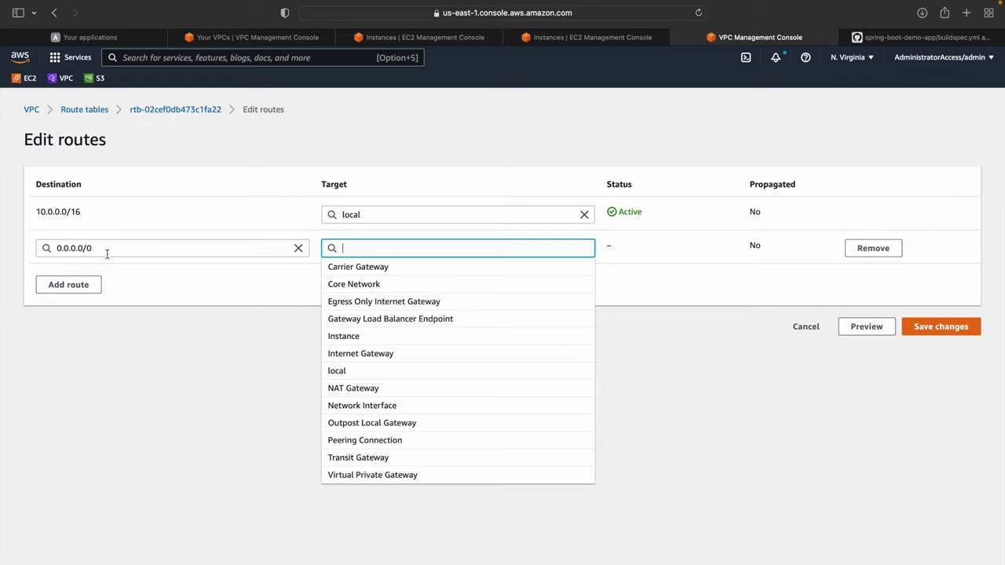
click(371, 353)
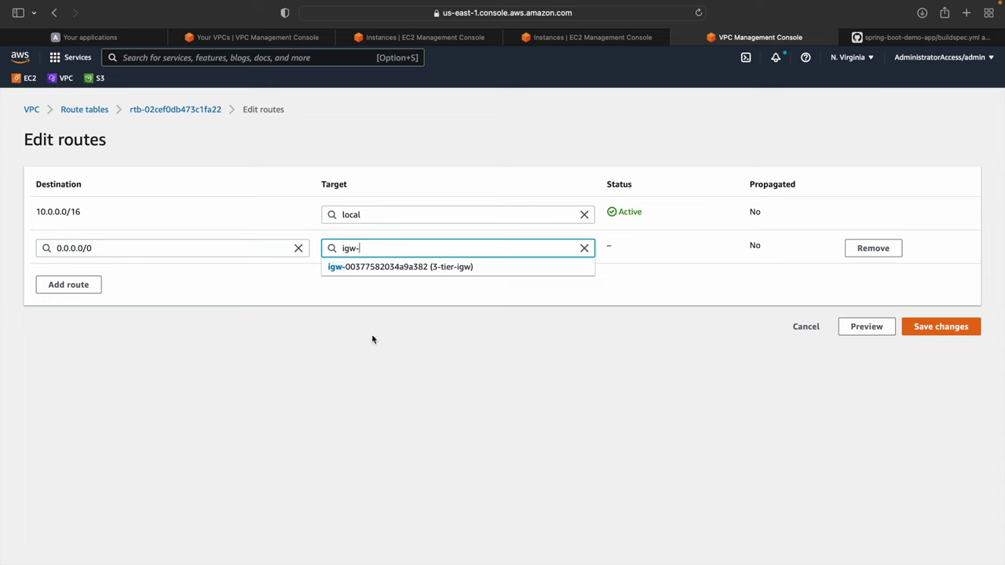
click(391, 268)
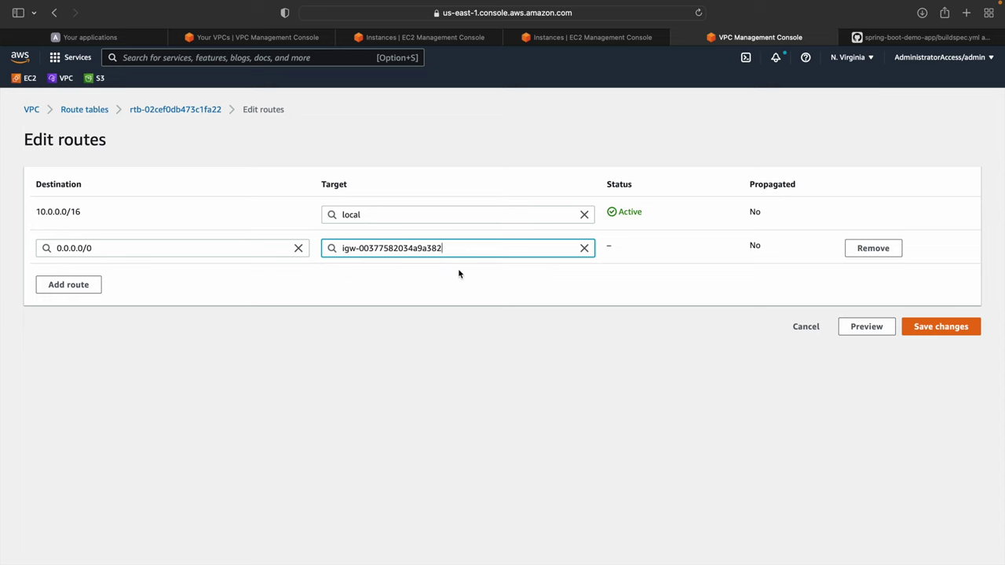
click(966, 329)
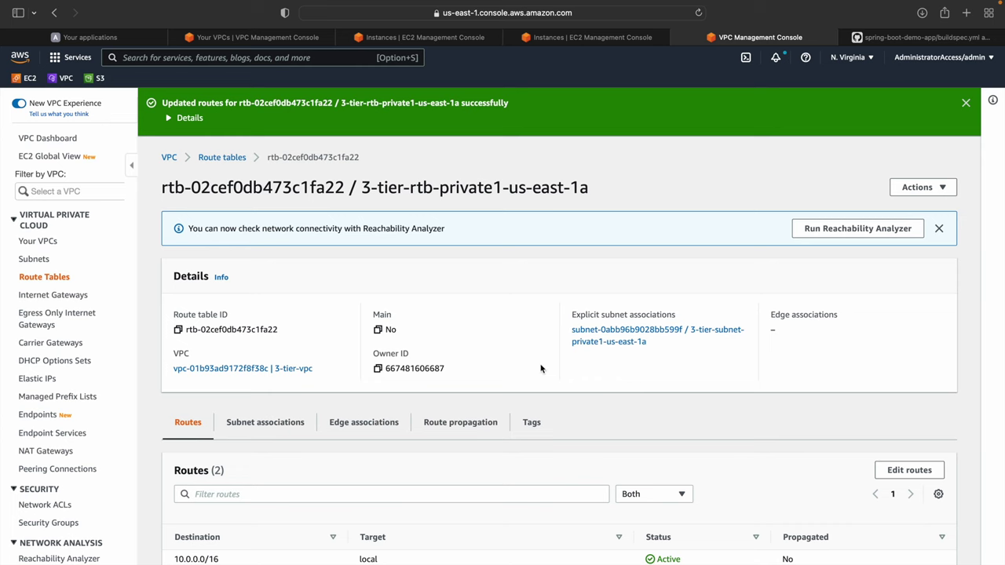
Review the explicit subnet associations of route table 3-tier-rtb-private1-us-east-1a
scroll(439, 385, down, 1)
click(279, 397)
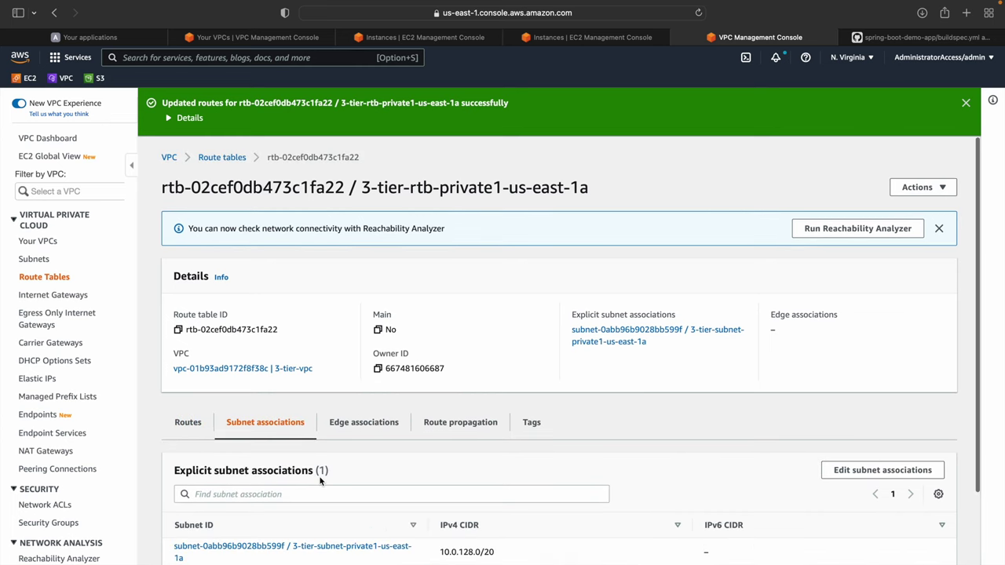
scroll(320, 479, down, 3)
drag(499, 400, 437, 373)
click(552, 399)
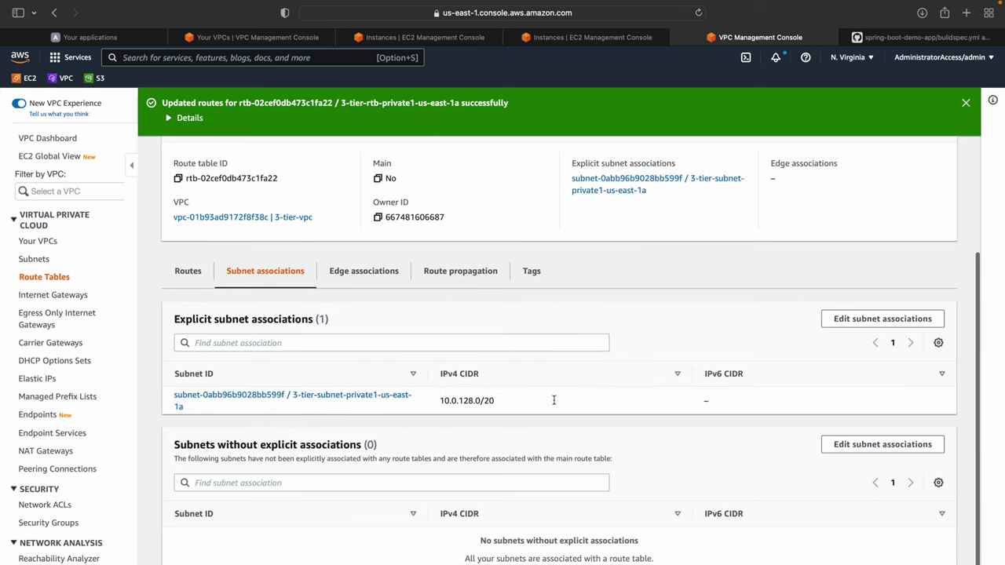
scroll(553, 400, up, 3)
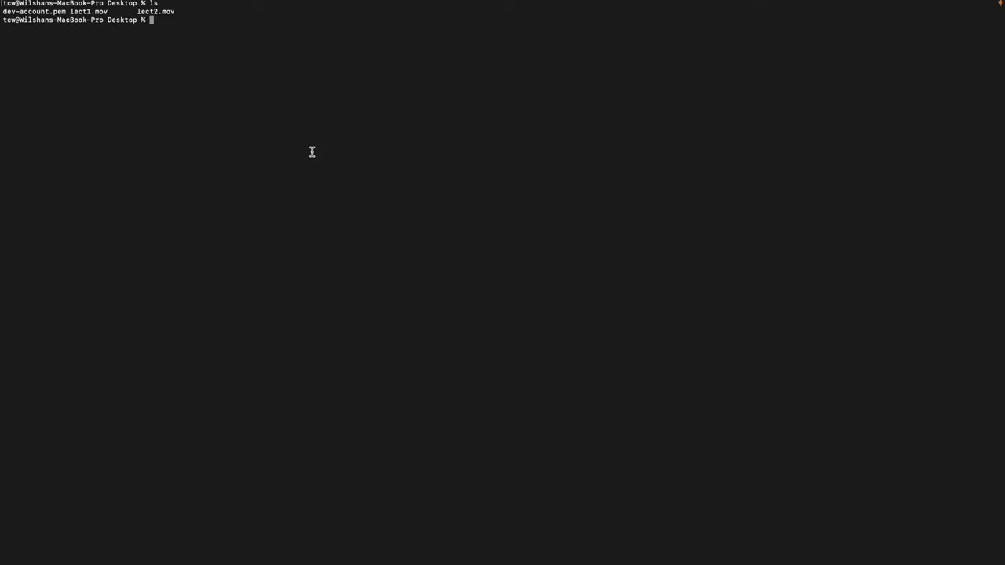
text(ssh -i "dev-account.pem" ec2-user@ec2-3-89-68-15.compute-1.amazonaws.com)
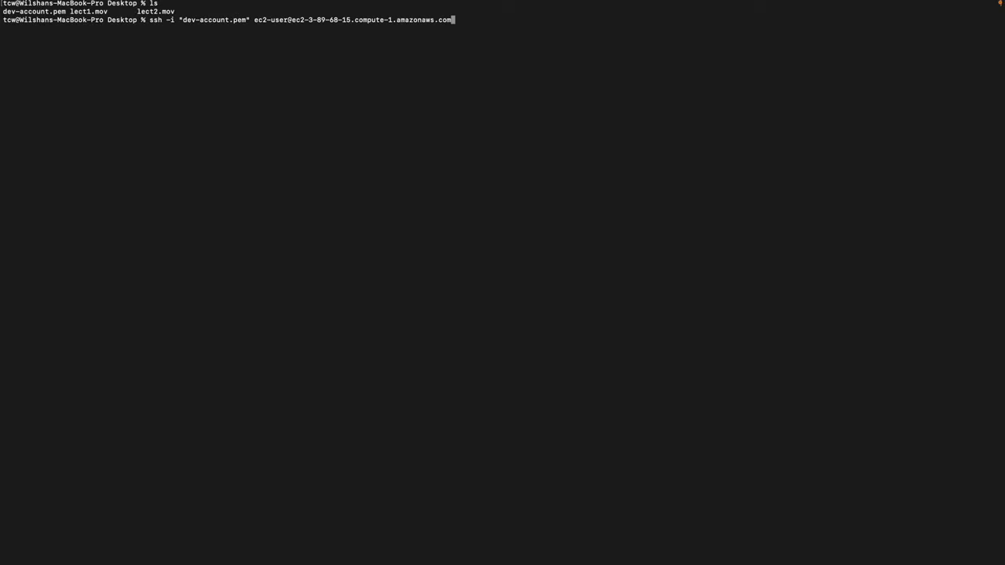
key(Return)
text(yes)
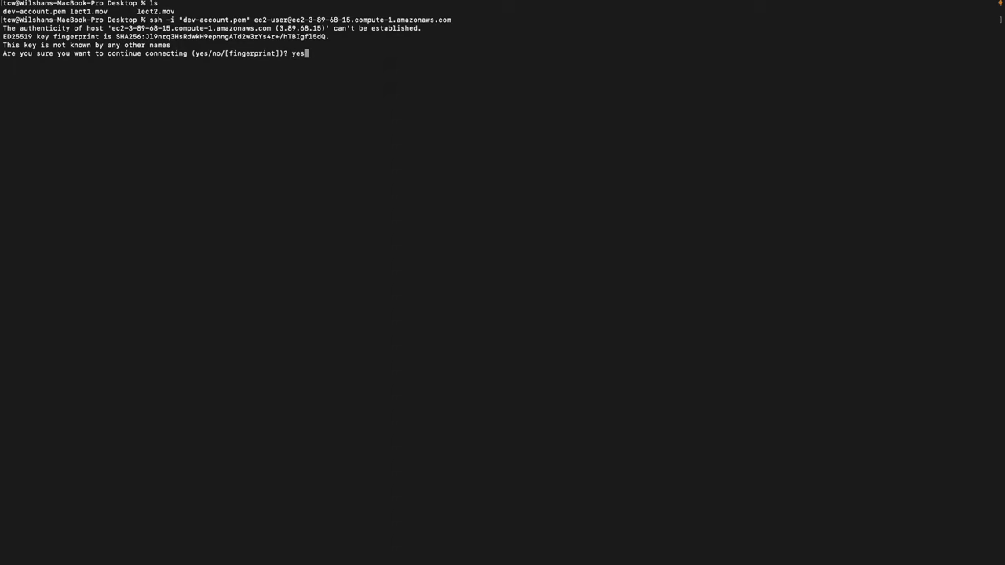
key(Return)
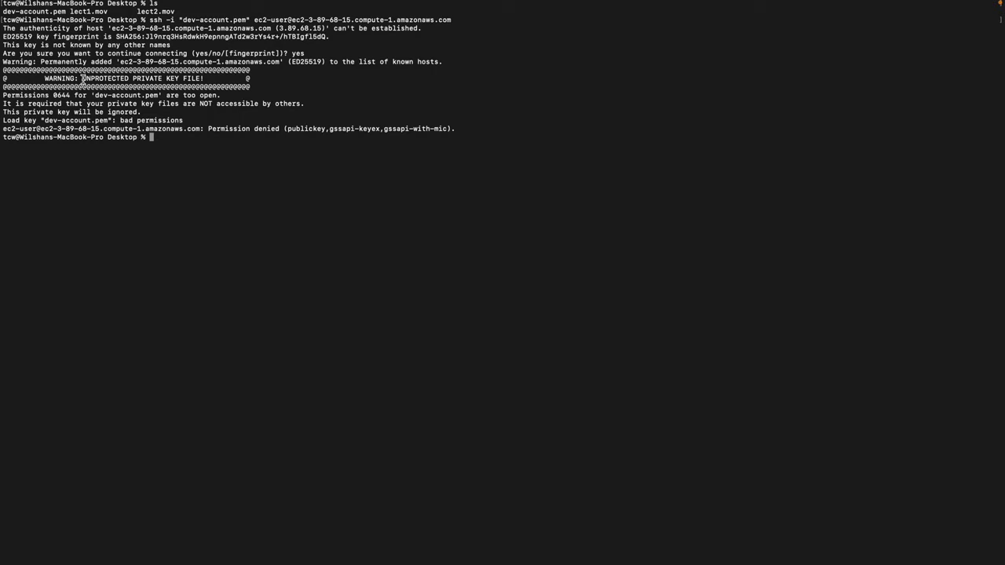
drag(82, 79, 219, 79)
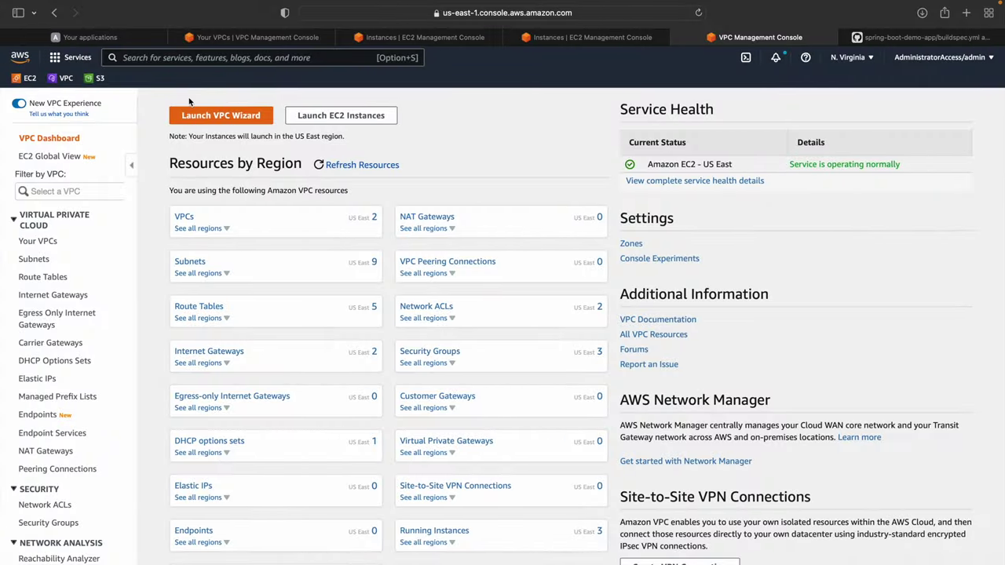
Copy the key permission command from application-server's SSH instructions in the EC2 console and run chmod 400 dev-account.pem in the terminal
click(469, 38)
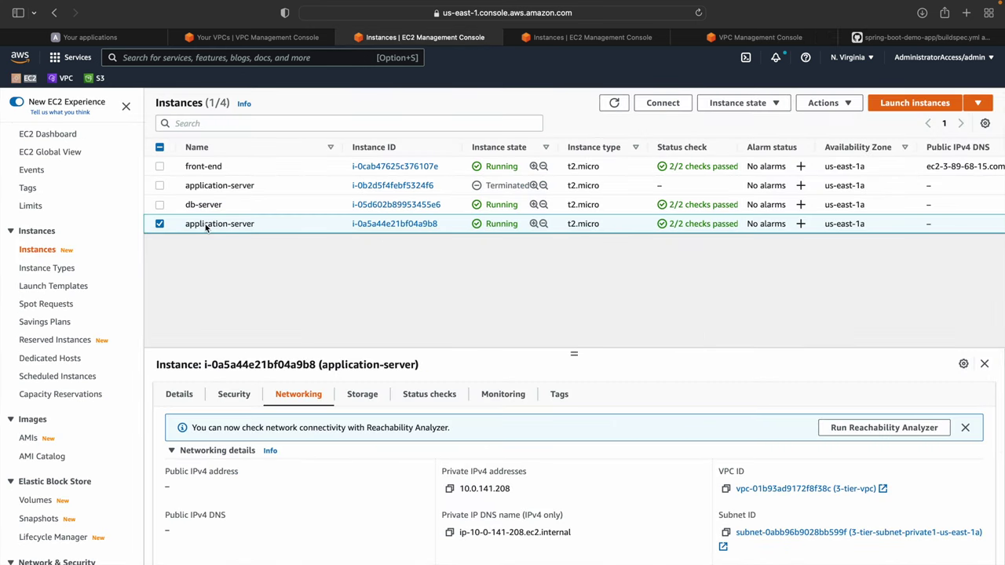
click(662, 103)
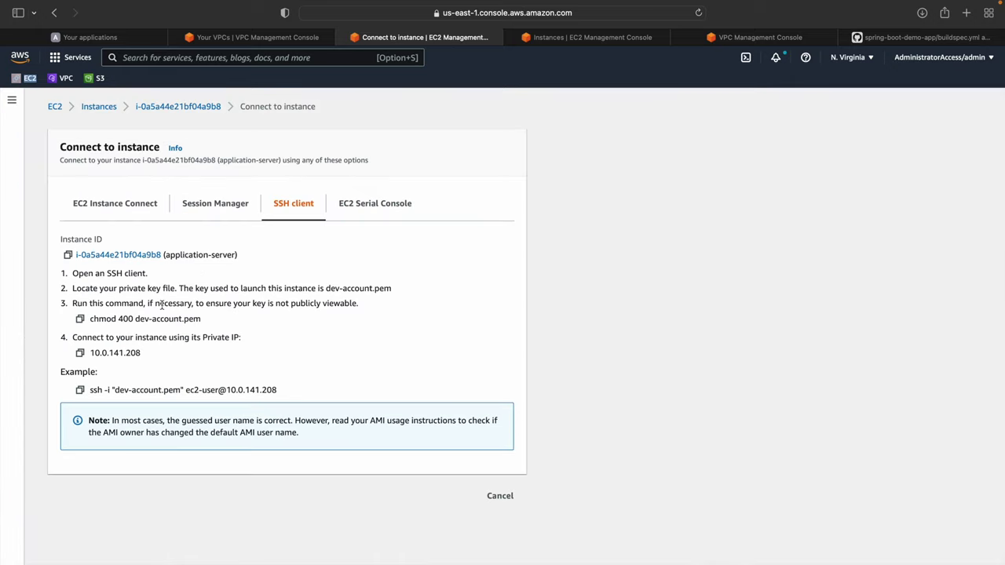
click(80, 319)
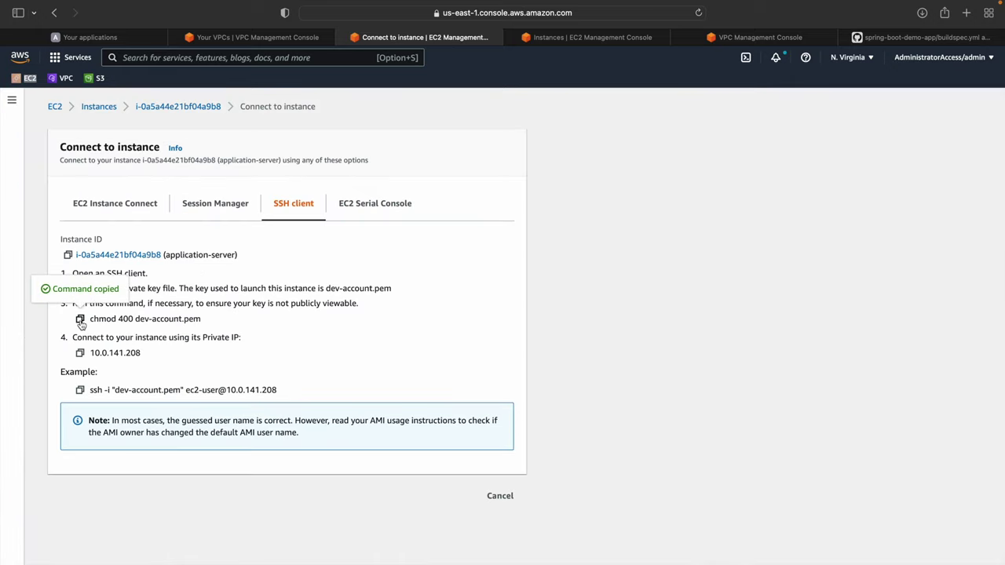
key(ctrl+Right)
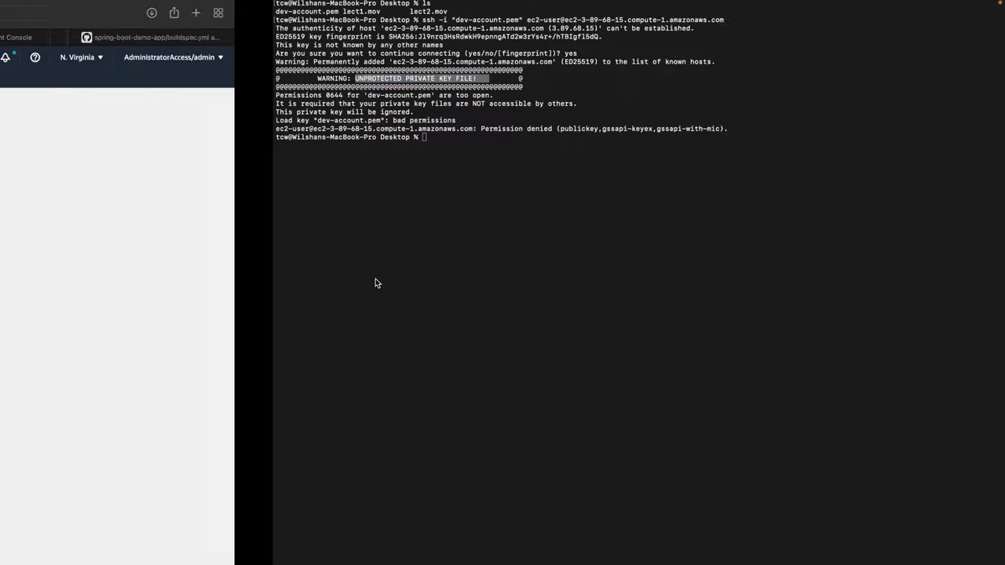
right_click(277, 208)
click(296, 225)
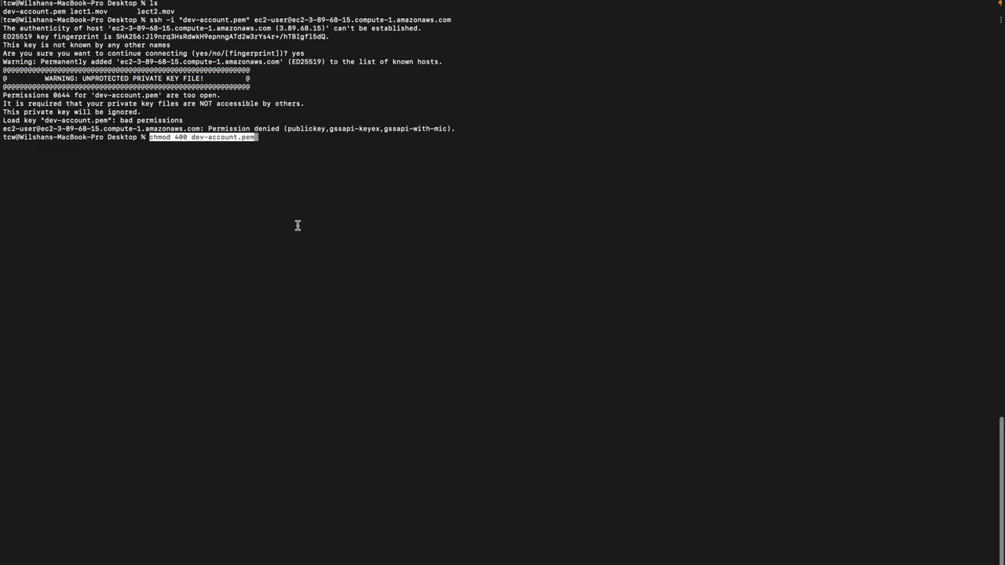
key(Return)
Rerun the SSH command with "dev-account.pem" to connect to the front-end server as ec2-user
key(Up)
key(Up)
key(Return)
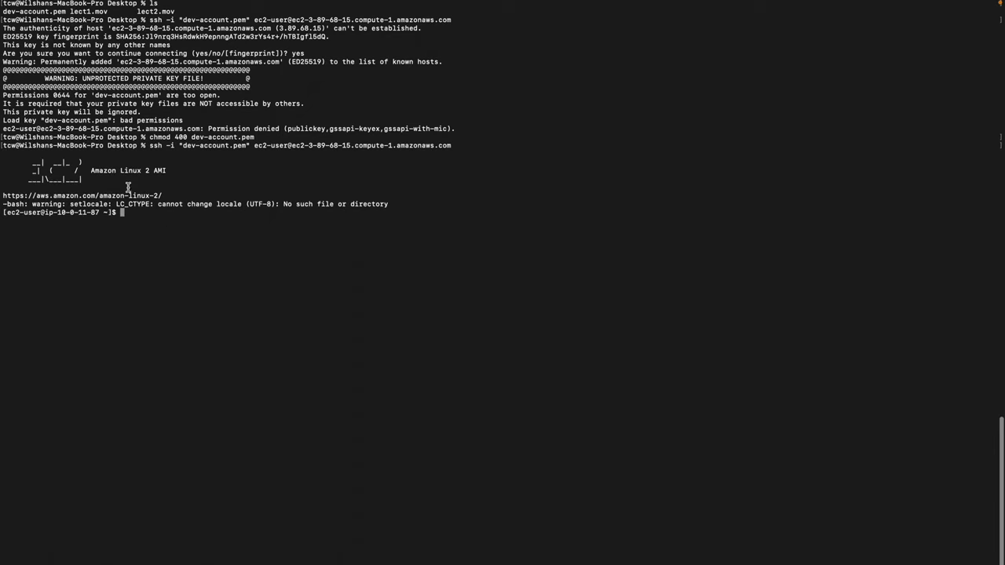
Compare the private IP in the terminal prompt with the front-end instance's private IP DNS name in the EC2 instances list
drag(55, 215, 107, 215)
key(ctrl+Left)
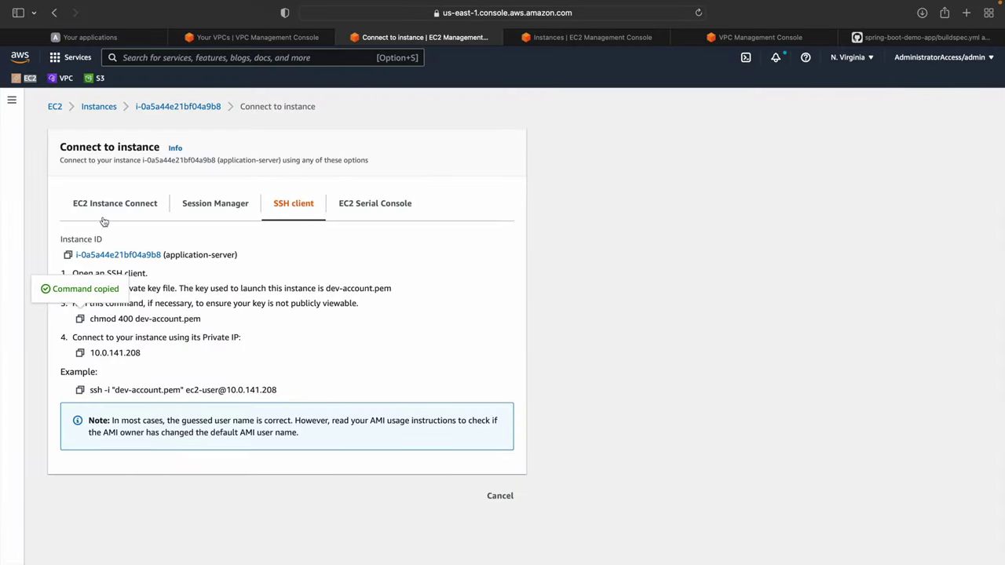
key(ctrl+Right)
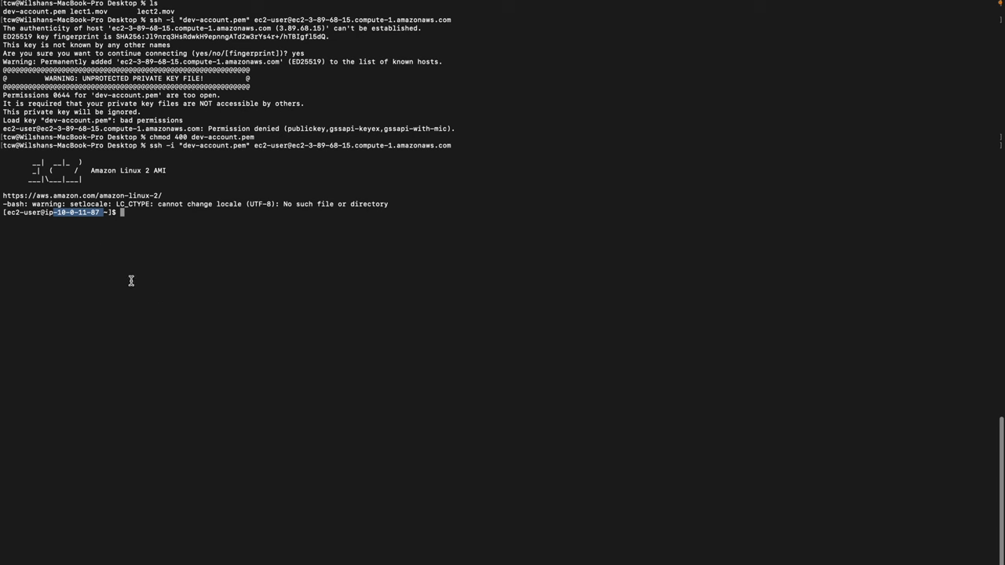
click(92, 243)
key(ctrl+Left)
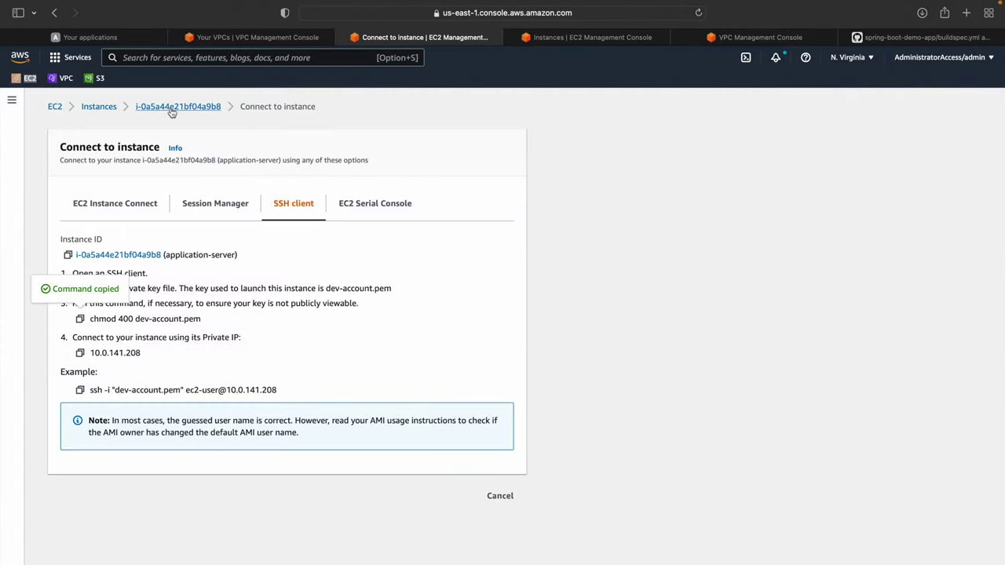
click(169, 108)
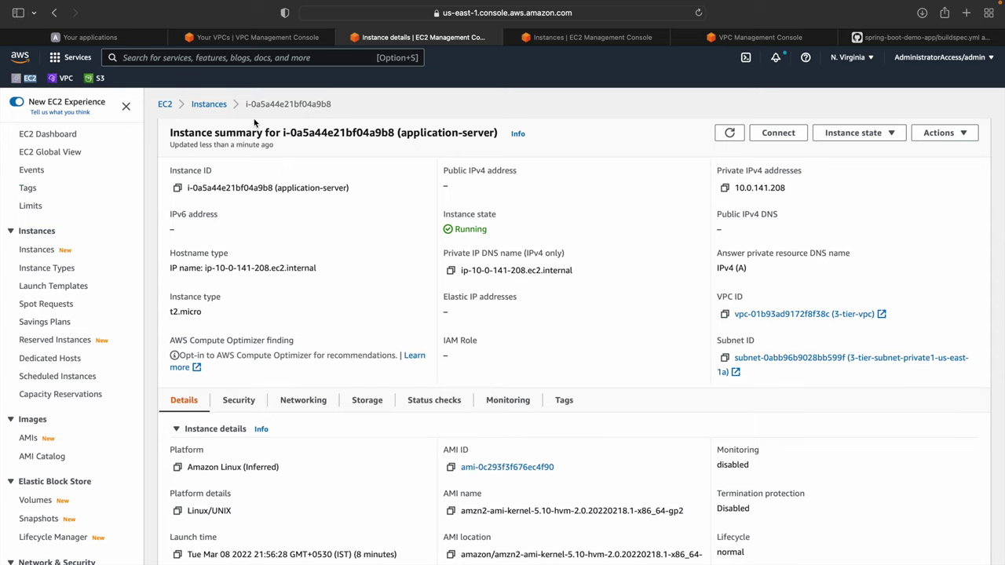
click(212, 108)
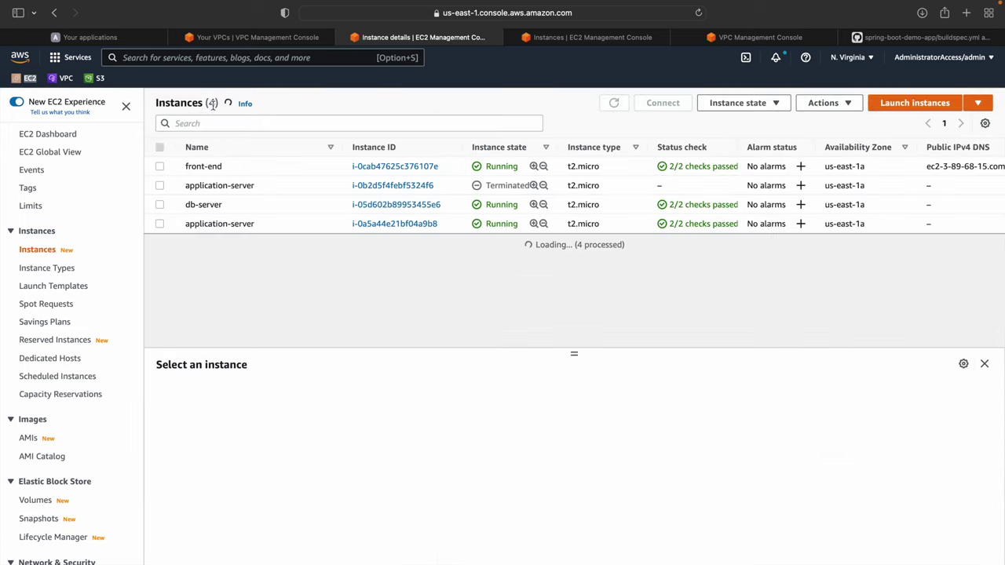
click(201, 172)
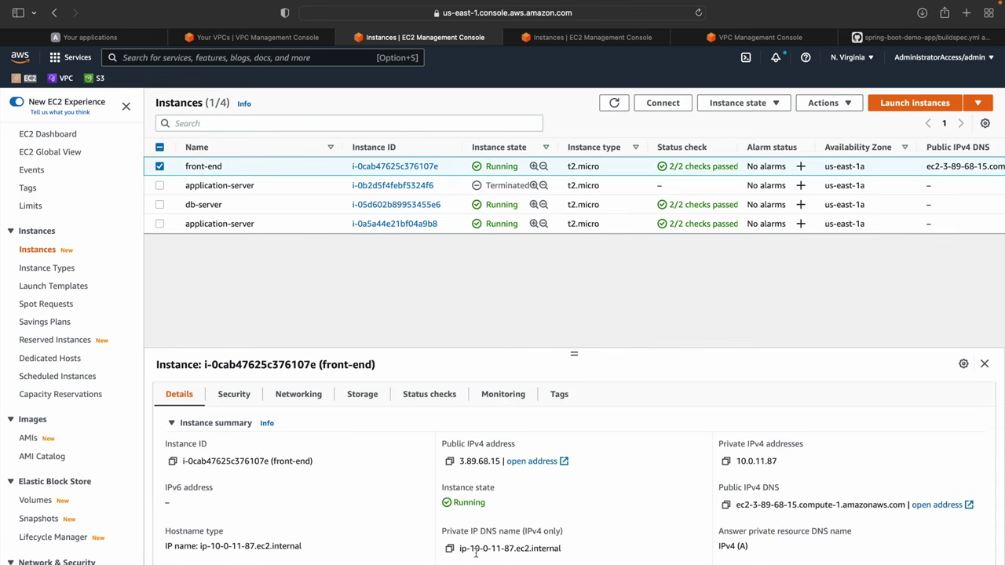
drag(468, 552, 531, 549)
key(super+Tab)
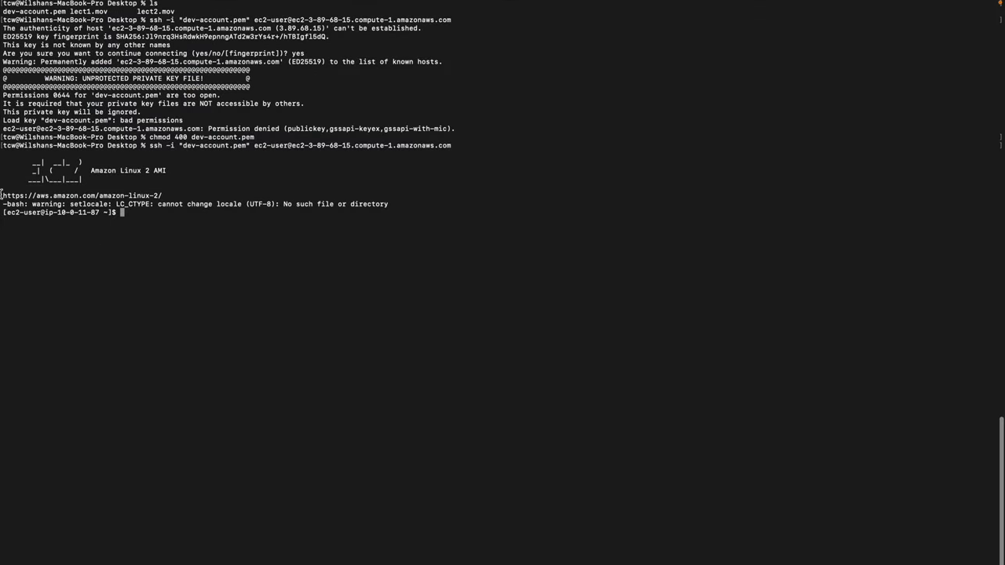
drag(58, 212, 114, 213)
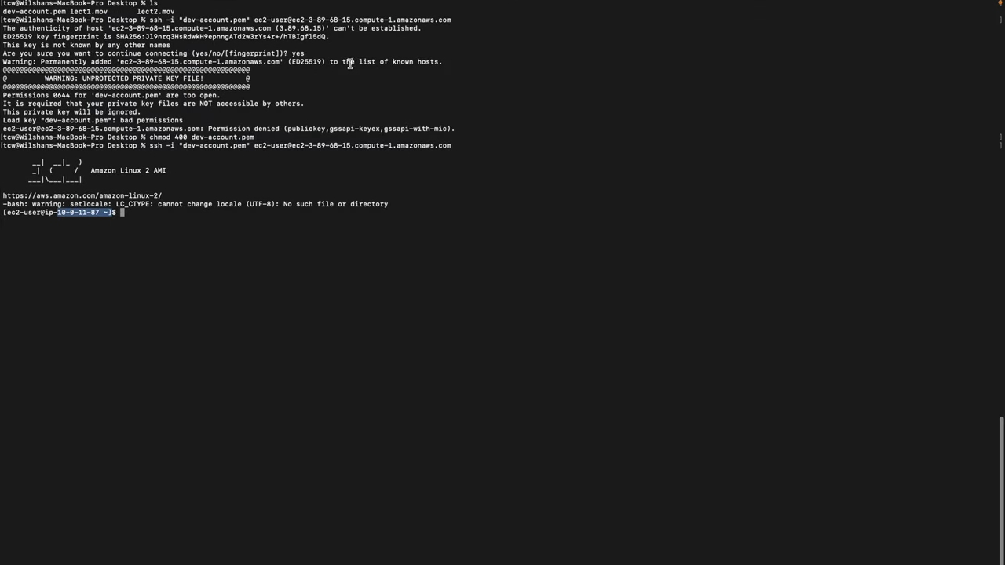
key(super+Tab)
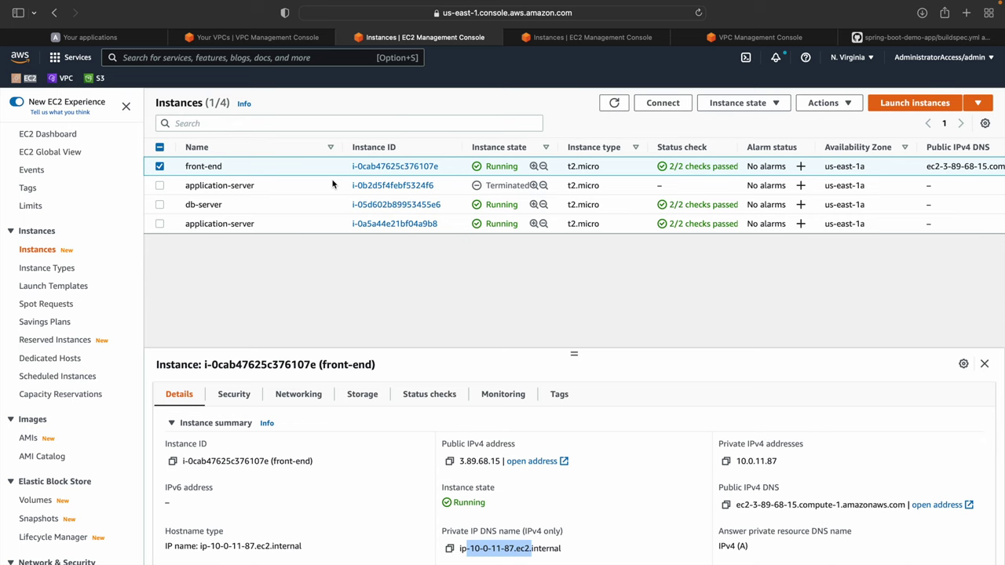
key(ctrl+Right)
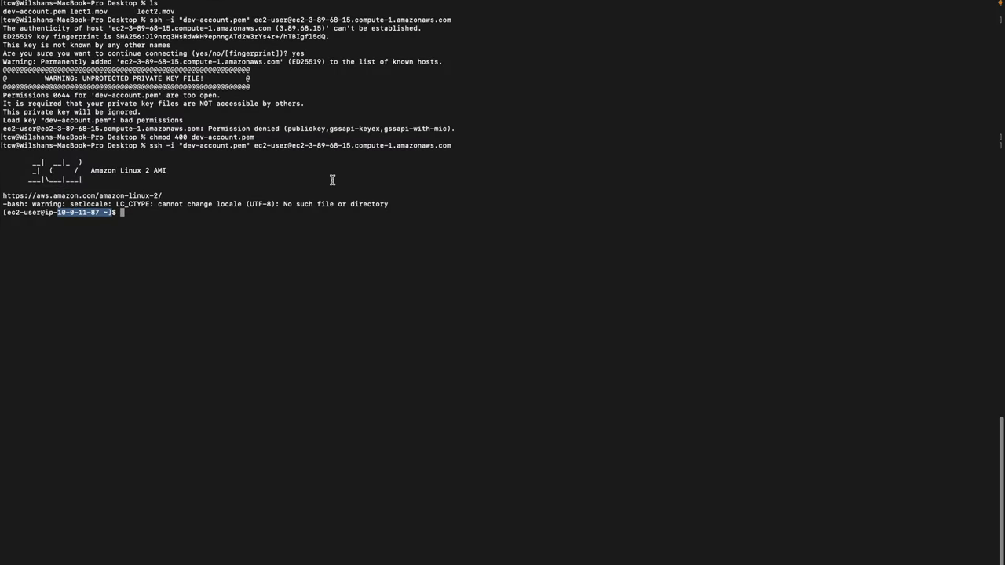
Check the Apache service on the front-end server by running sudo systemctl status httpd
click(223, 286)
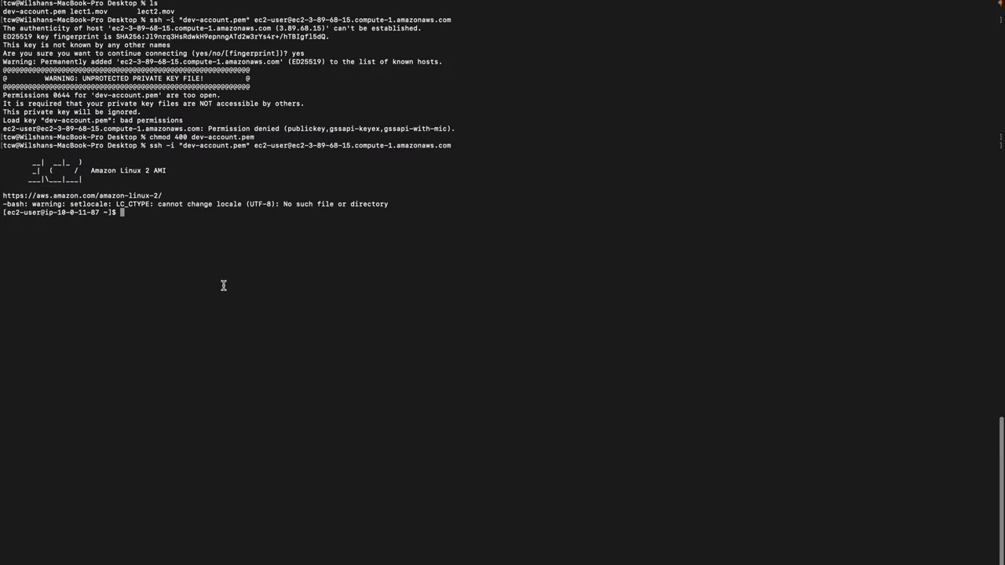
text(systemct)
key(BackSpace)
key(BackSpace)
key(BackSpace)
key(BackSpace)
key(BackSpace)
key(BackSpace)
key(BackSpace)
text(udo systemctl status httpd)
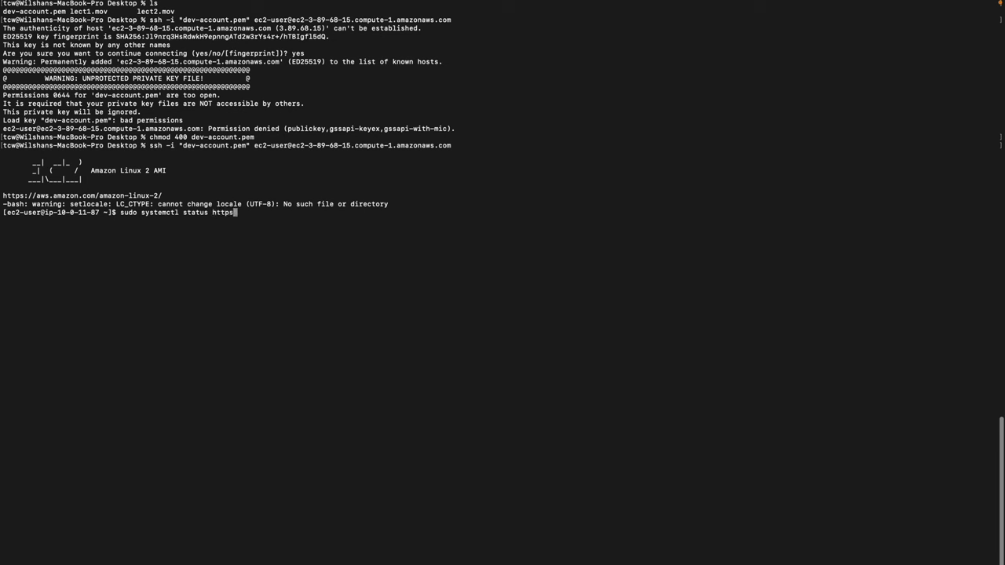
key(Return)
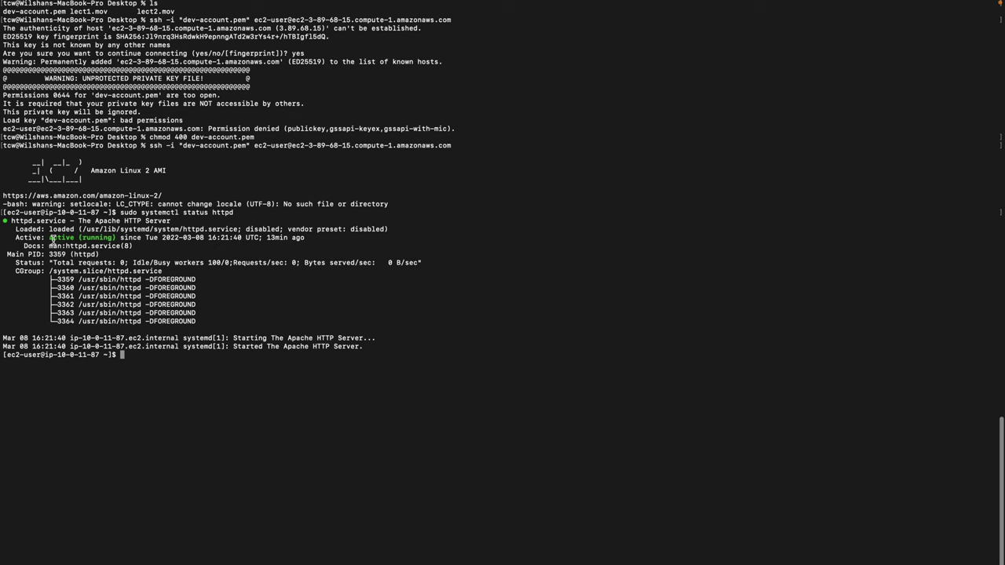
Return to the EC2 console in the browser and open the front-end instance's public IPv4 address
key(ctrl+Left)
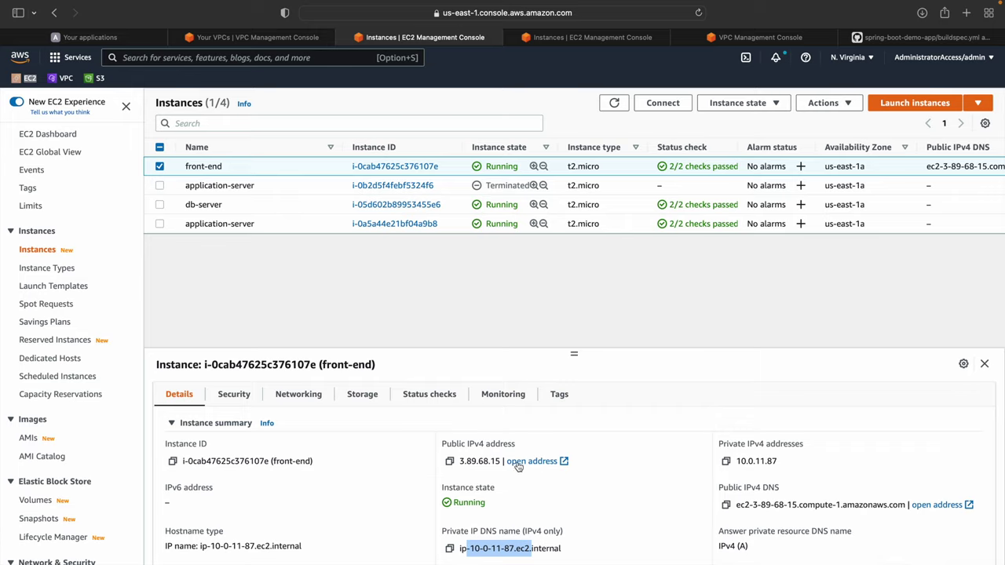
click(532, 461)
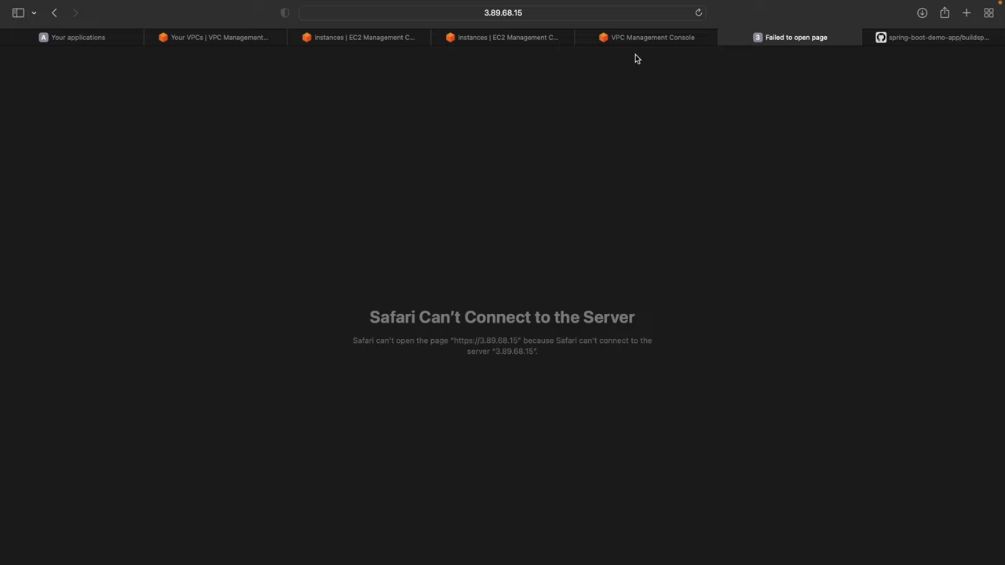
click(573, 12)
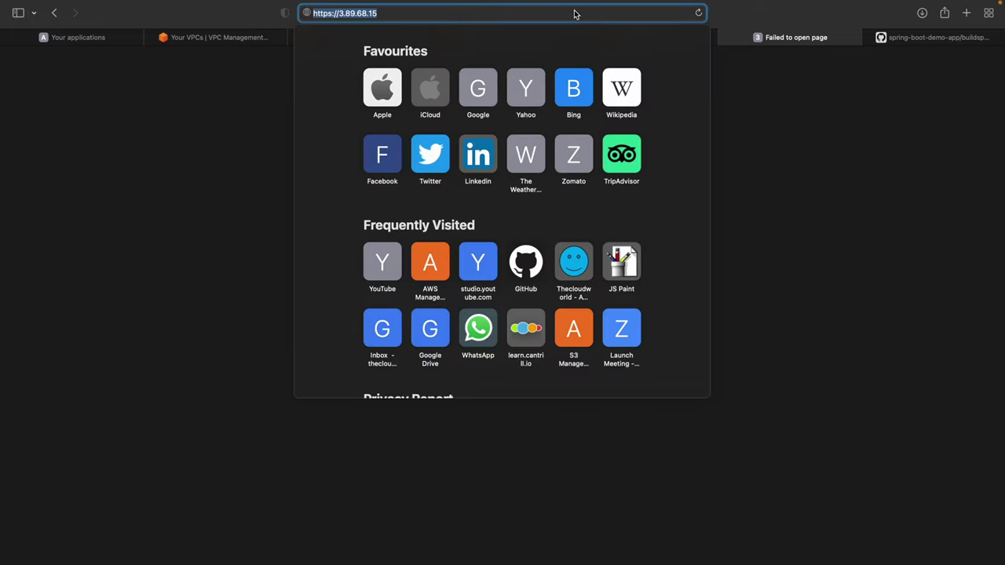
click(329, 14)
key(BackSpace)
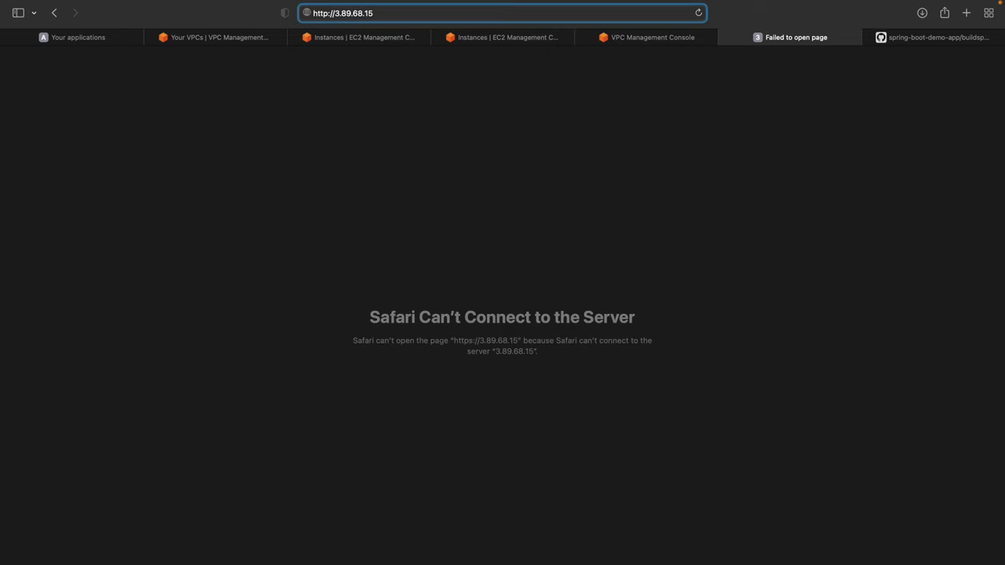
key(Return)
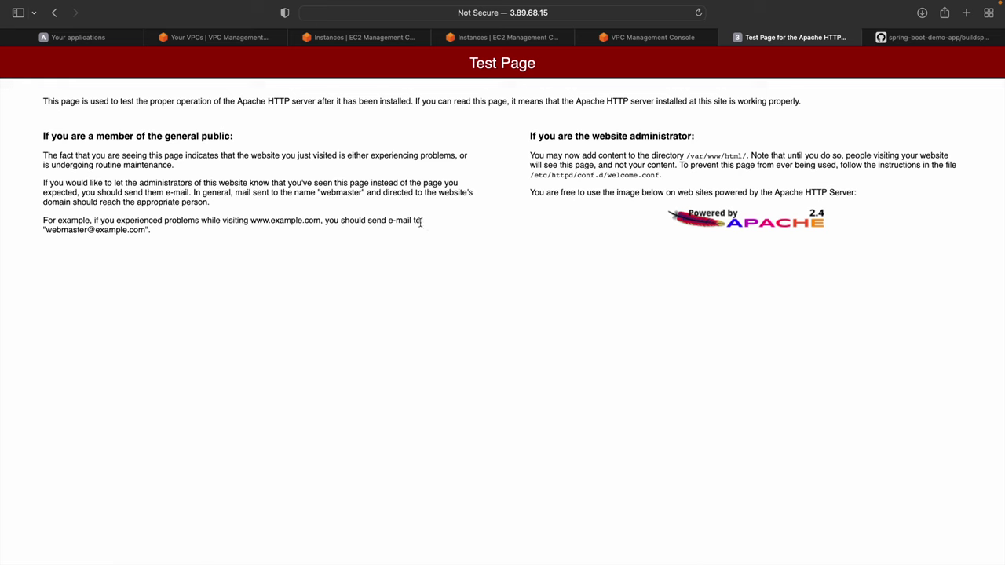
Copy the example SSH connection command for the running application-server instance from the EC2 console
click(338, 37)
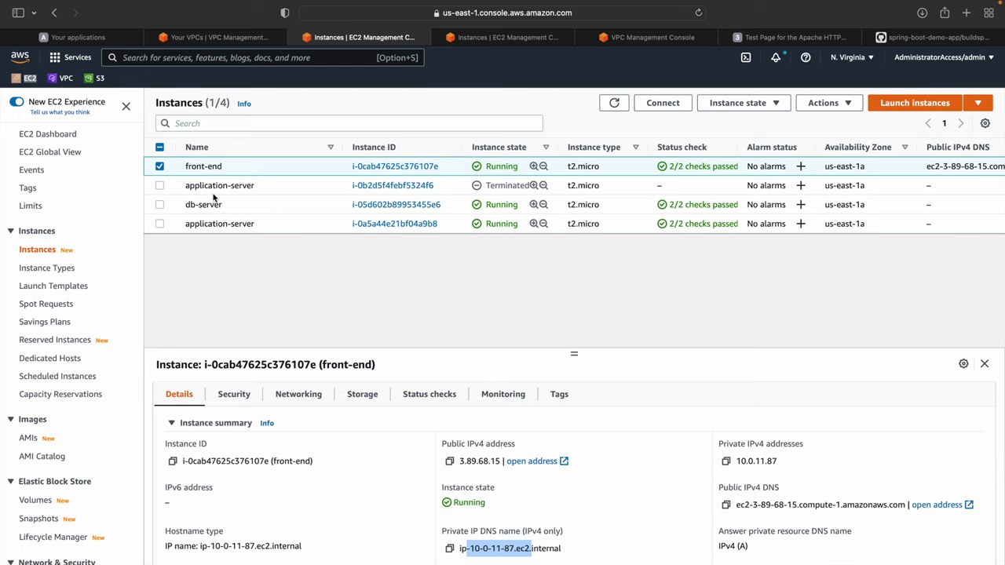
click(217, 223)
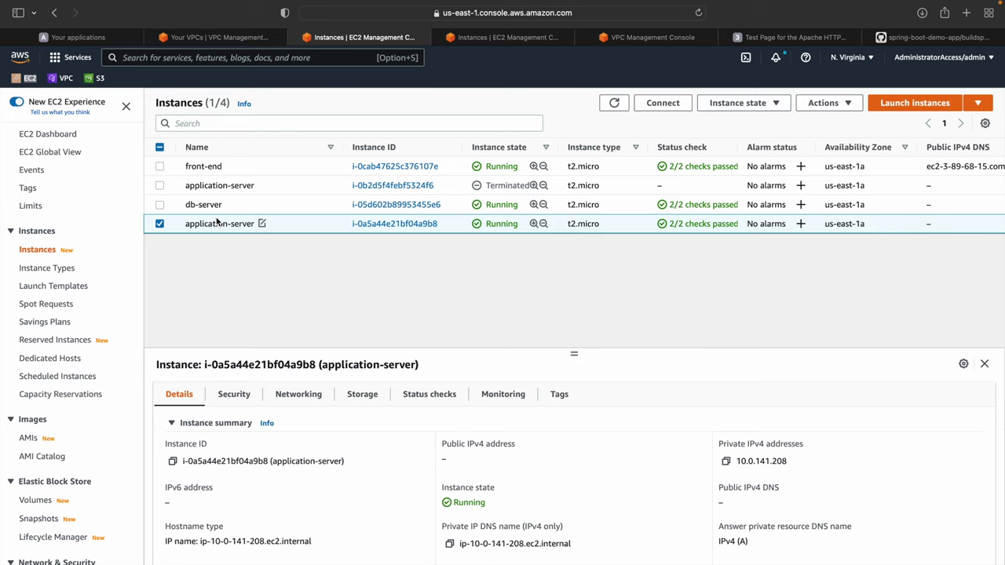
click(664, 108)
click(79, 390)
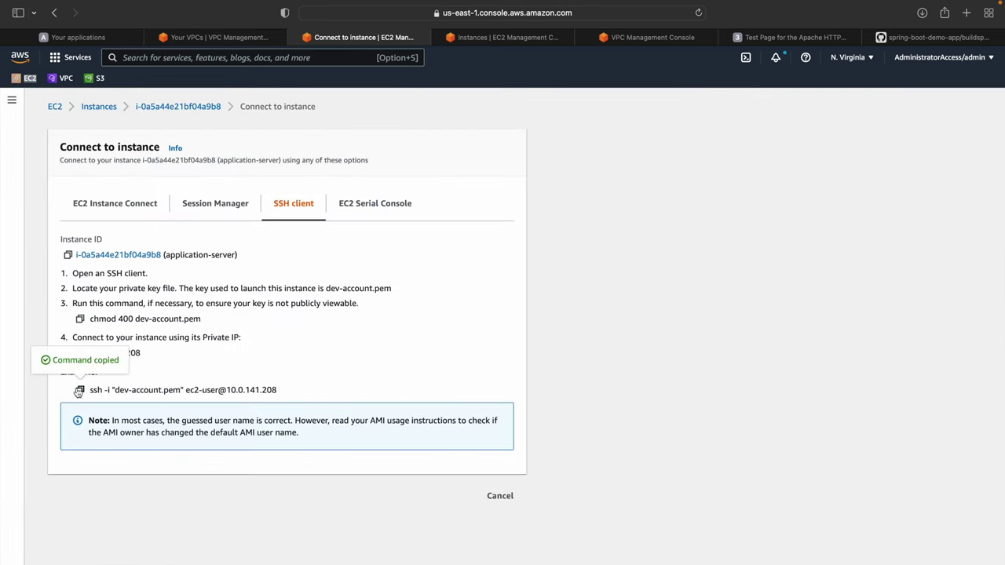
Switch to the terminal, exit the front-end SSH session and clear the screen
key(super+Tab)
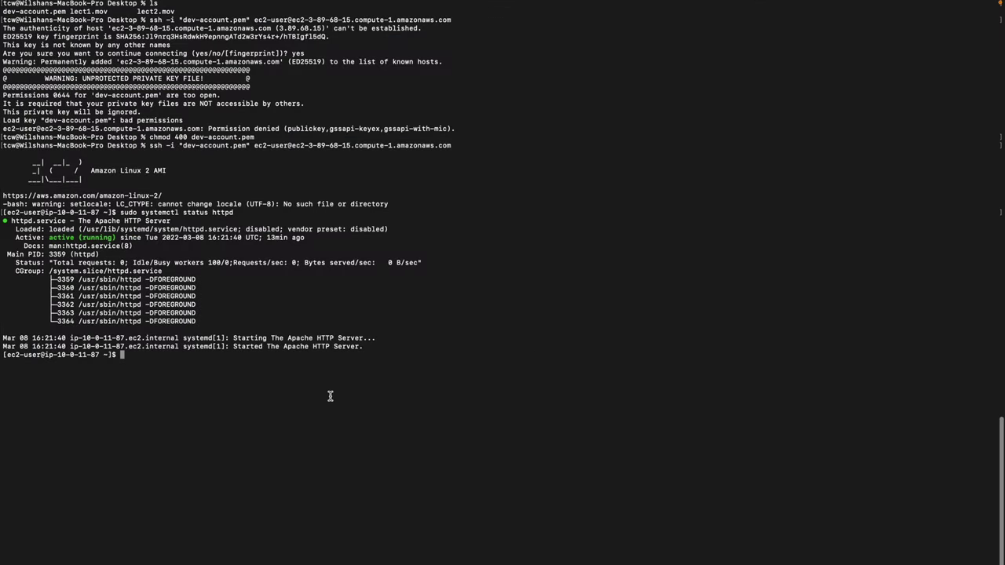
text(exit)
key(Return)
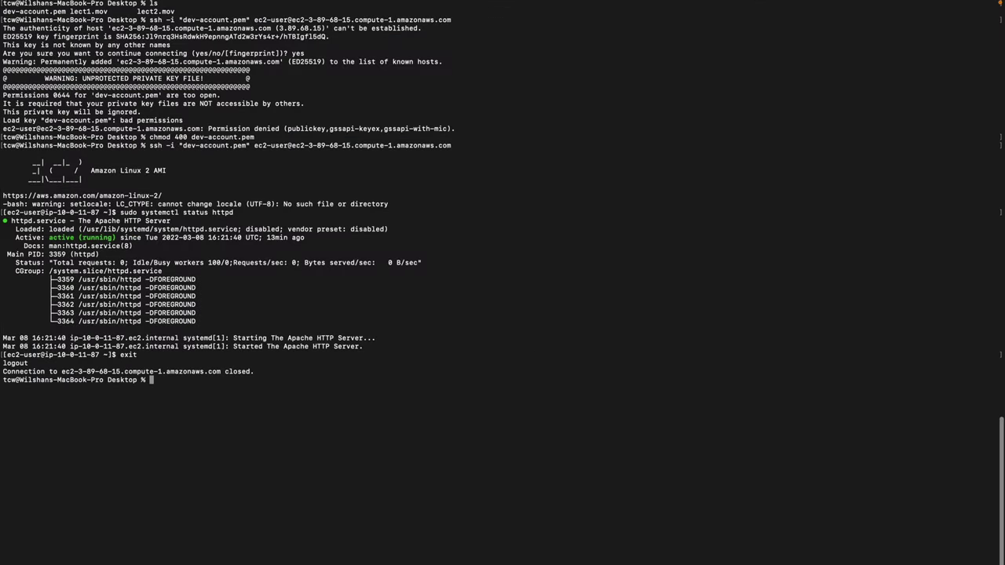
key(super+k)
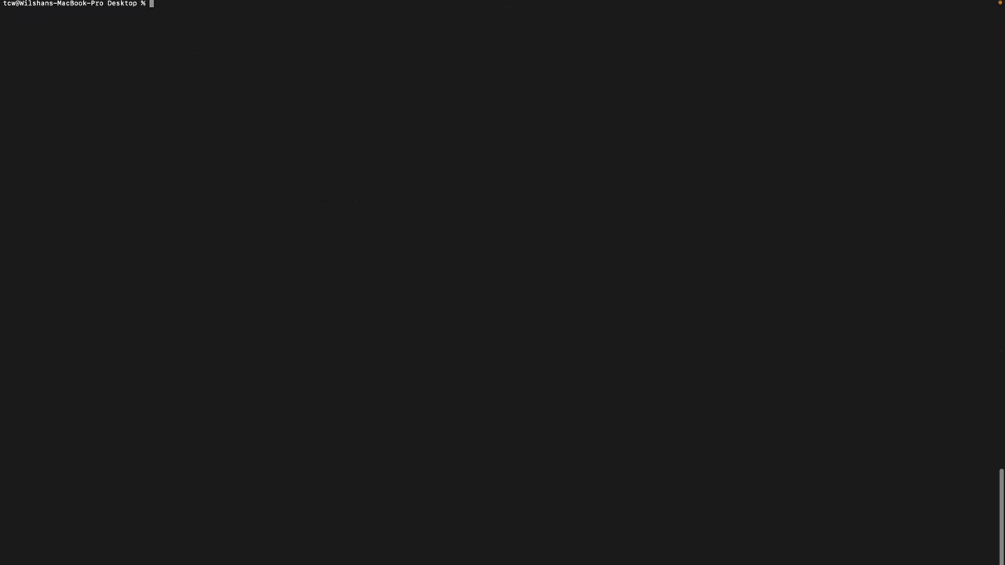
right_click(387, 290)
click(406, 312)
key(Return)
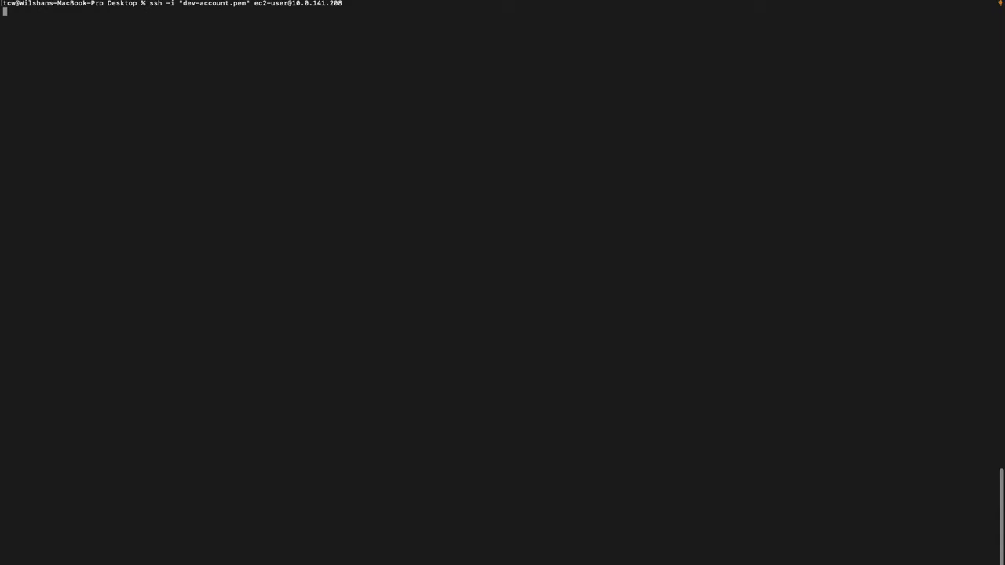
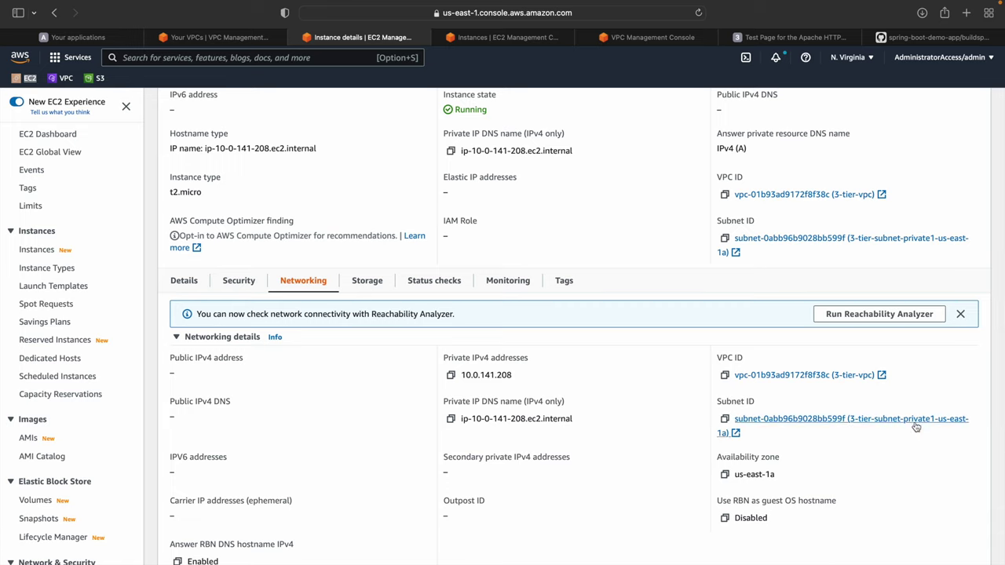
Review the application-server instance's networking details and reload its details page
scroll(863, 425, up, 2)
scroll(832, 425, down, 2)
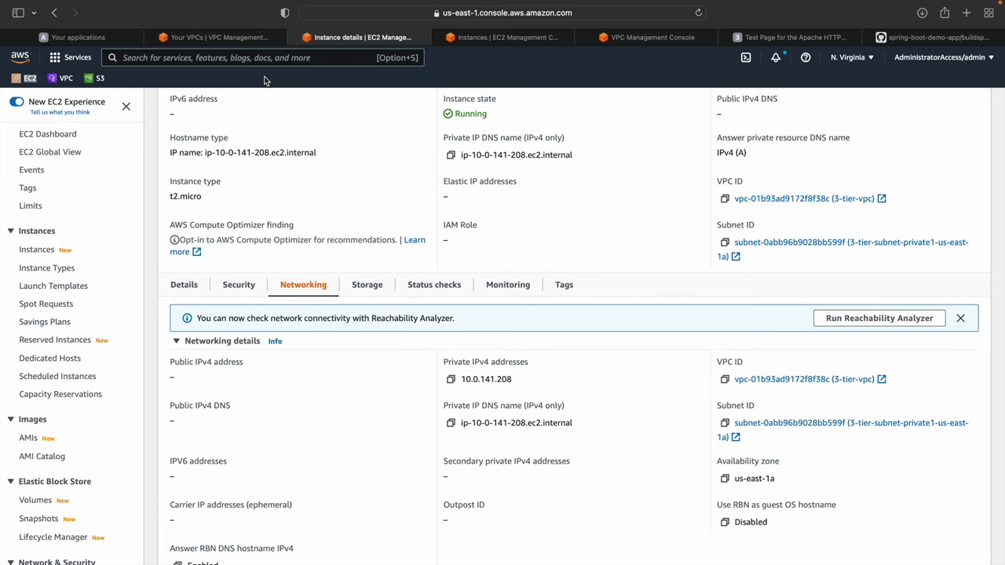
click(216, 40)
click(34, 259)
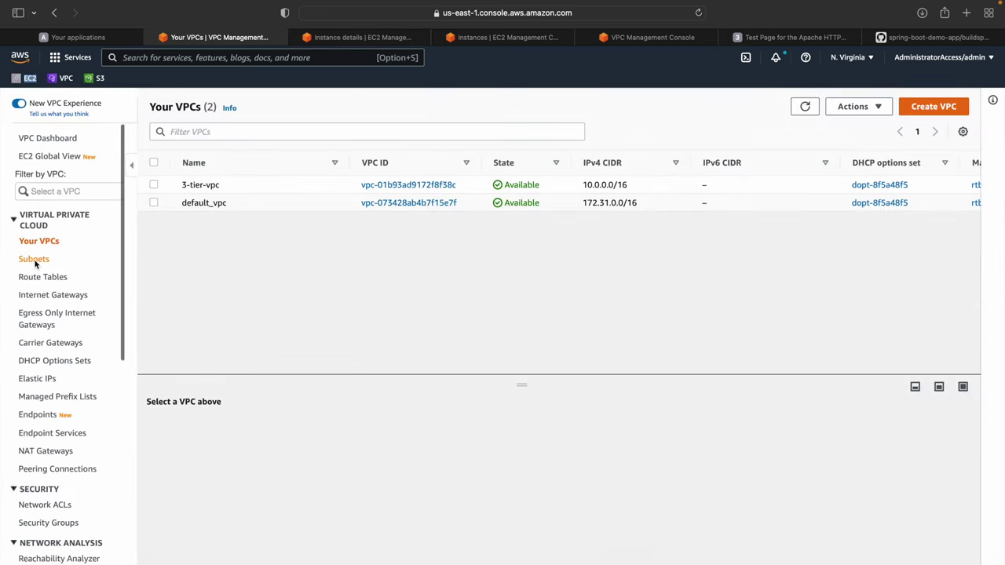
click(361, 37)
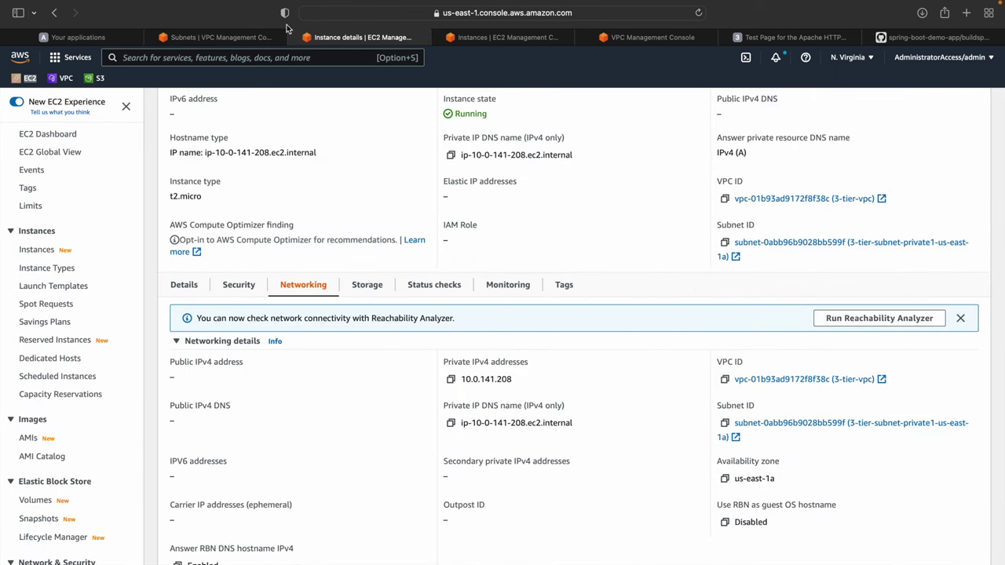
click(697, 14)
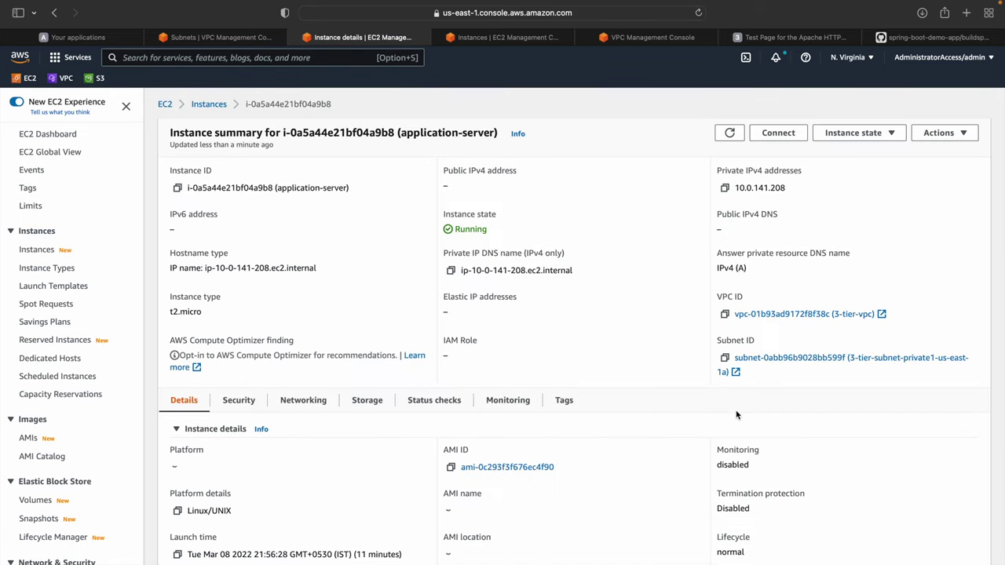
Open the application server's subnet in a new tab and view the routes of its route table
right_click(760, 361)
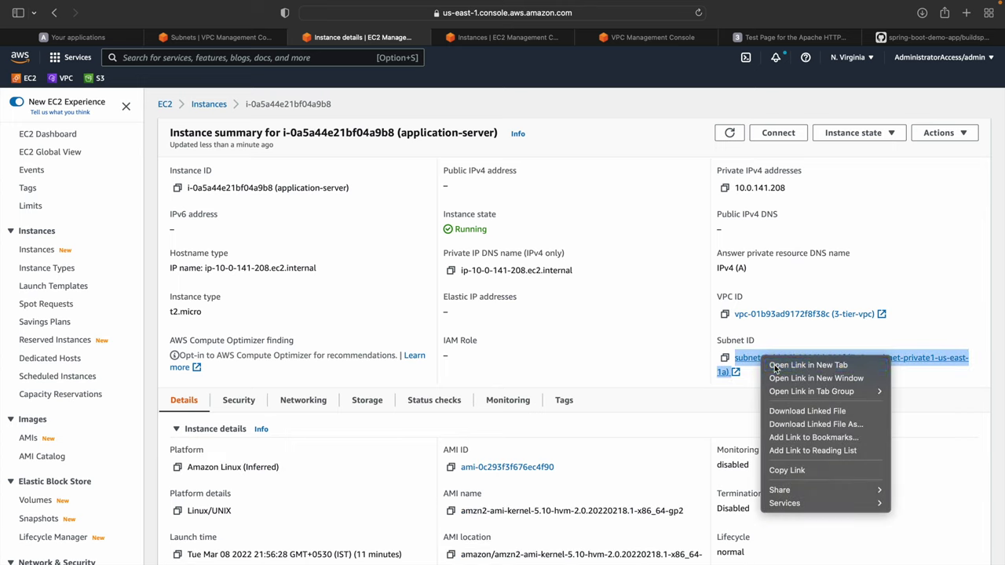
click(777, 366)
click(694, 37)
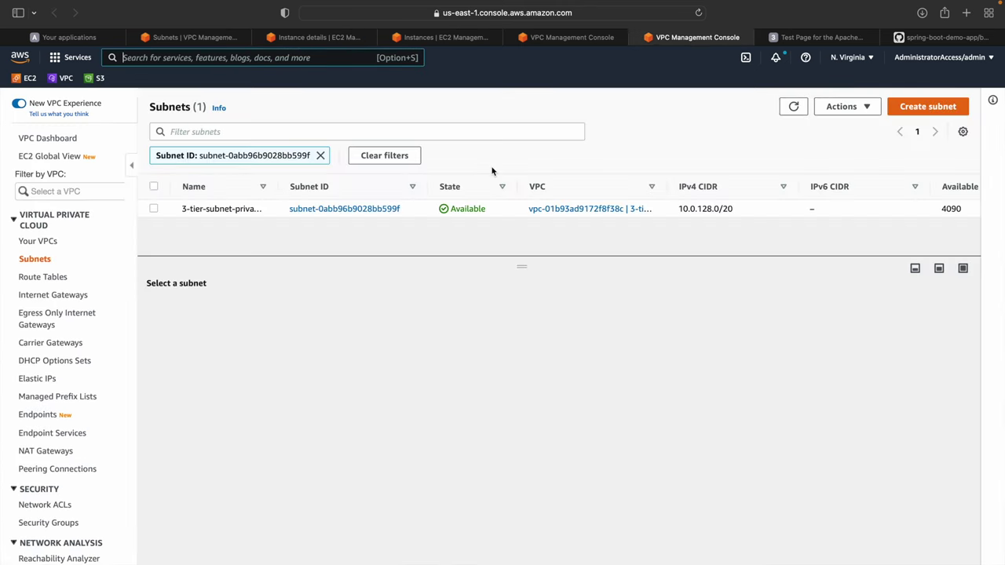
click(208, 209)
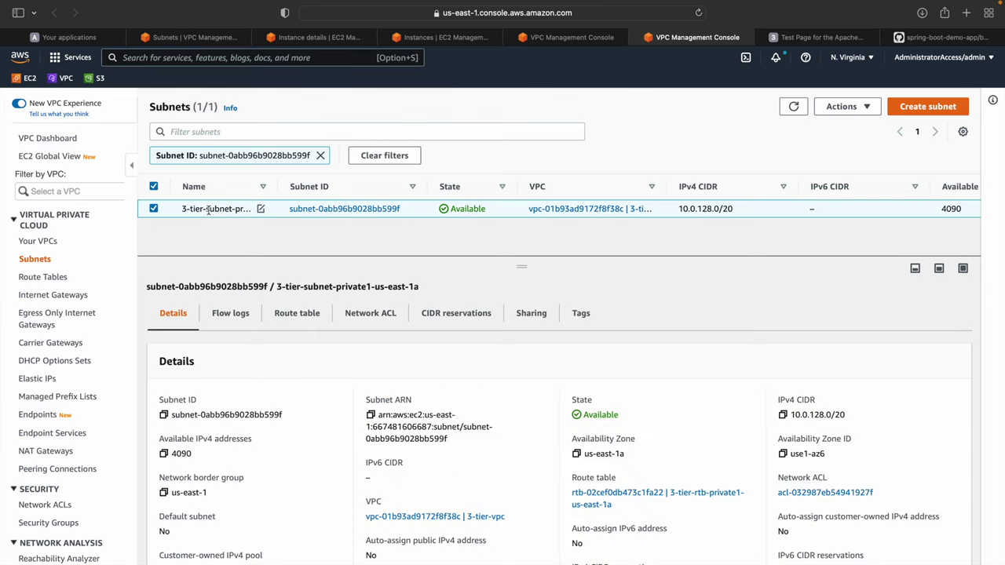
click(293, 318)
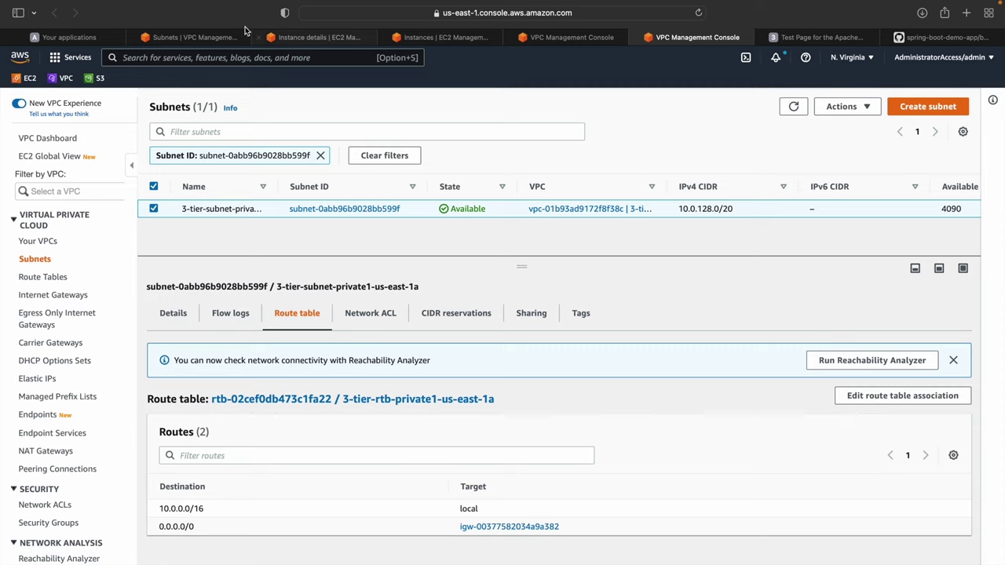
Check the front-end instance's networking details from the EC2 instances list, including its subnet
click(316, 37)
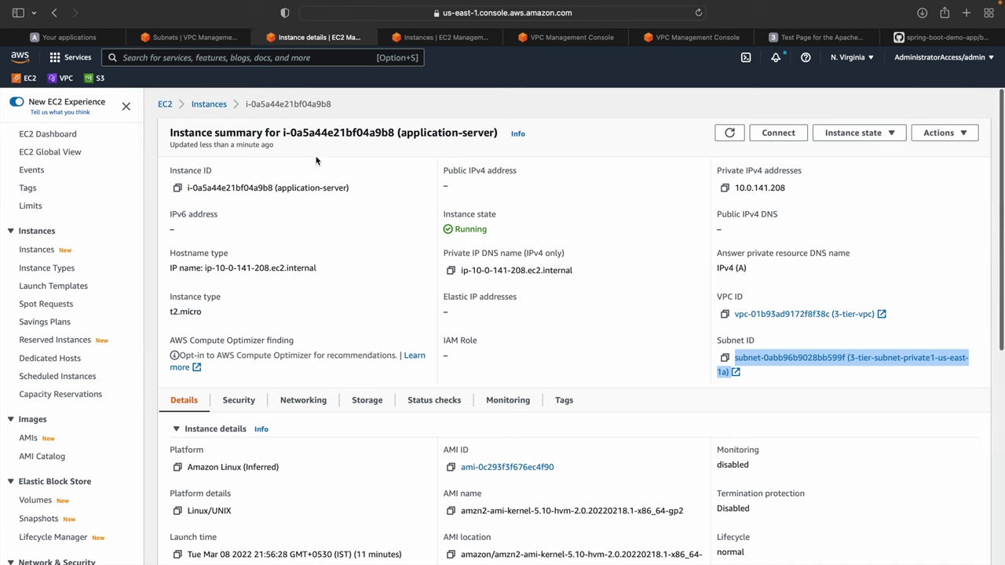
click(204, 104)
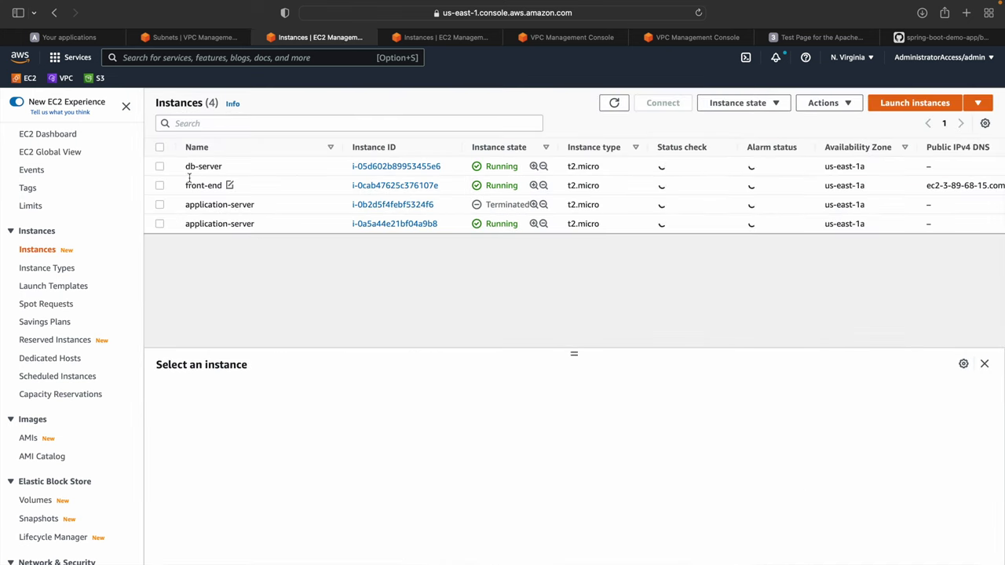
click(200, 186)
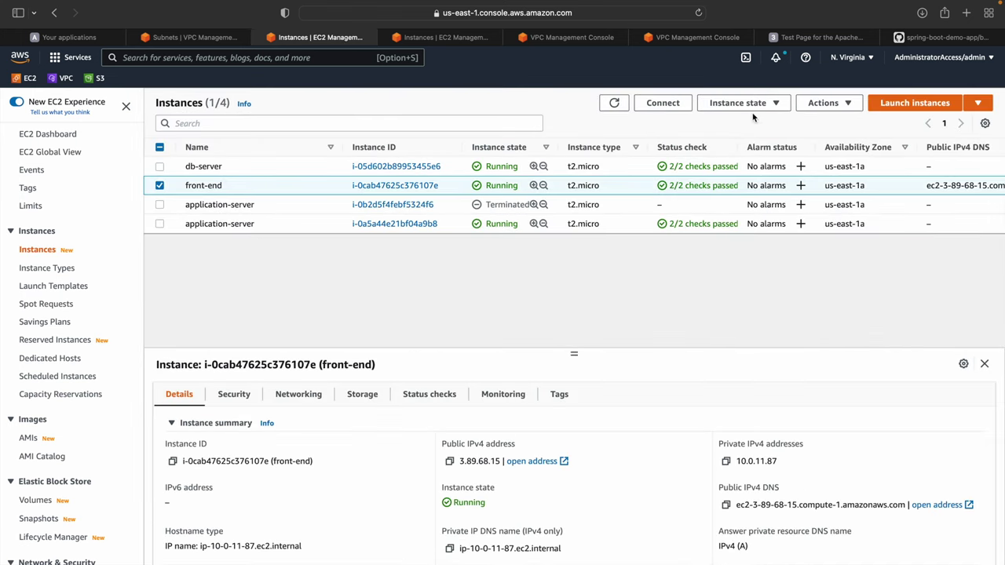
click(298, 394)
scroll(653, 472, down, 2)
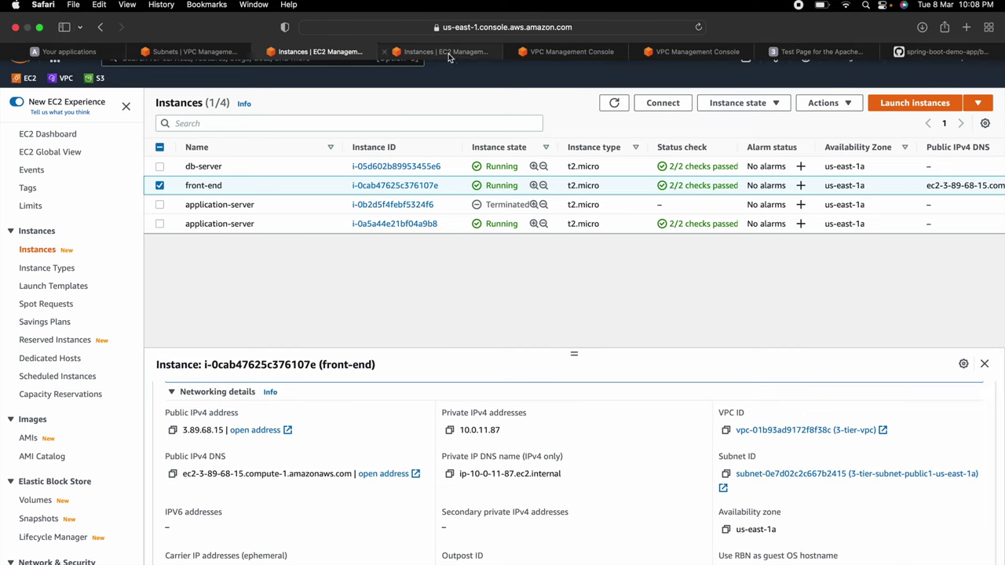
Open the route table 3-tier-rtb-private1-us-east-1a from the private subnet's details and inspect its subnet associations
click(561, 51)
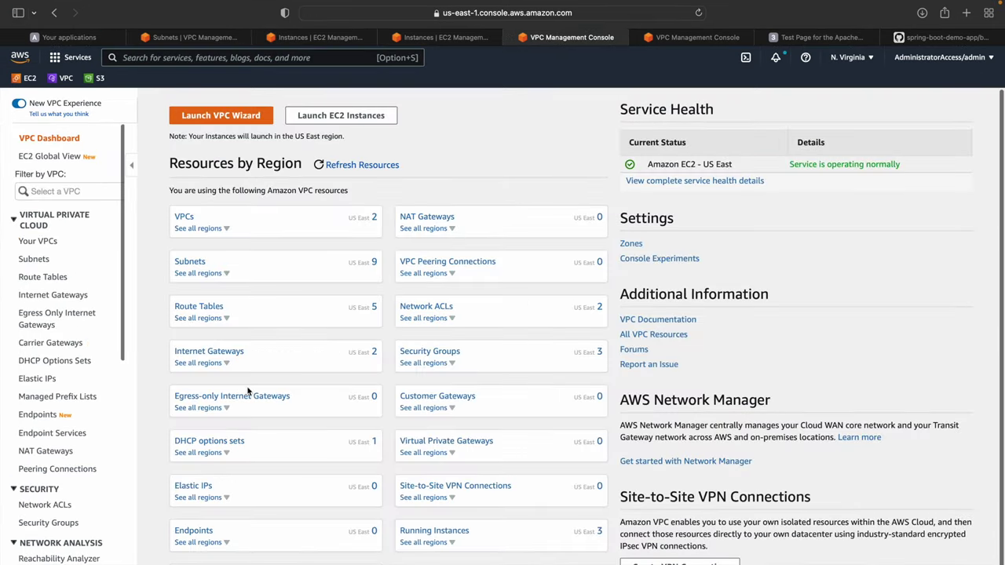
click(669, 50)
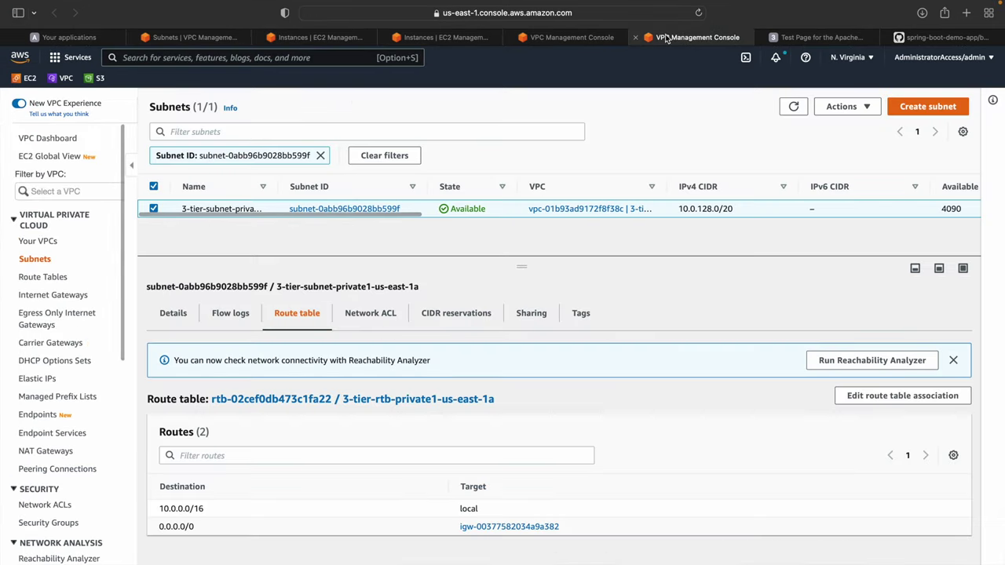
click(450, 402)
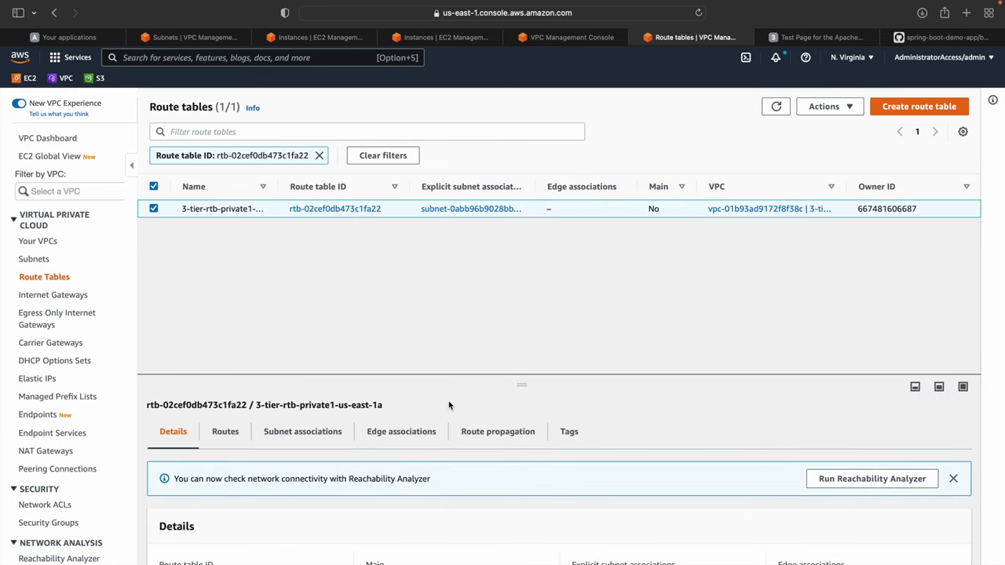
scroll(321, 466, down, 2)
scroll(319, 466, up, 3)
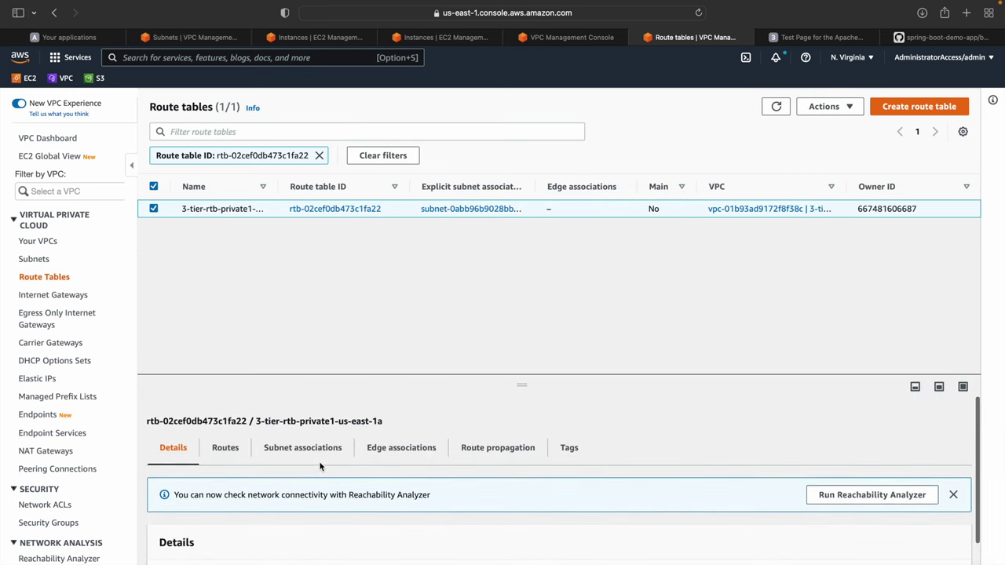
click(306, 437)
scroll(320, 486, down, 3)
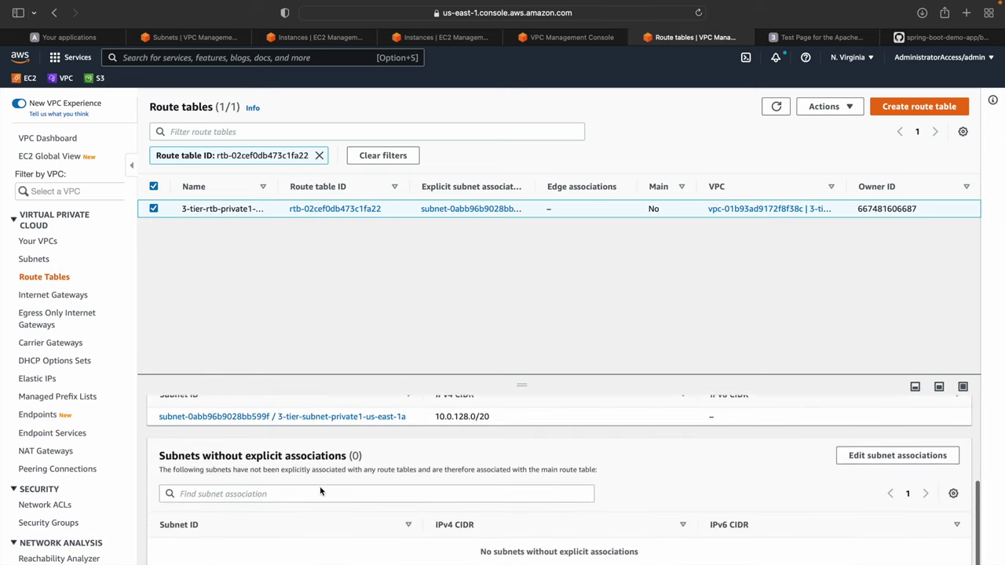
scroll(245, 424, up, 4)
Remove the 0.0.0.0/0 internet gateway route from 3-tier-rtb-private1-us-east-1a and save the changes
click(239, 438)
scroll(550, 471, down, 1)
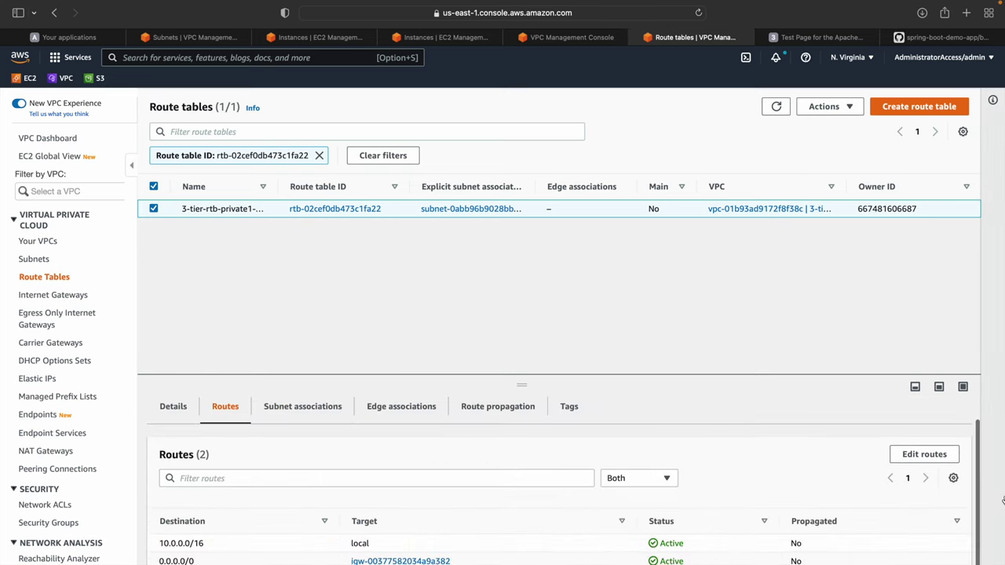
click(923, 455)
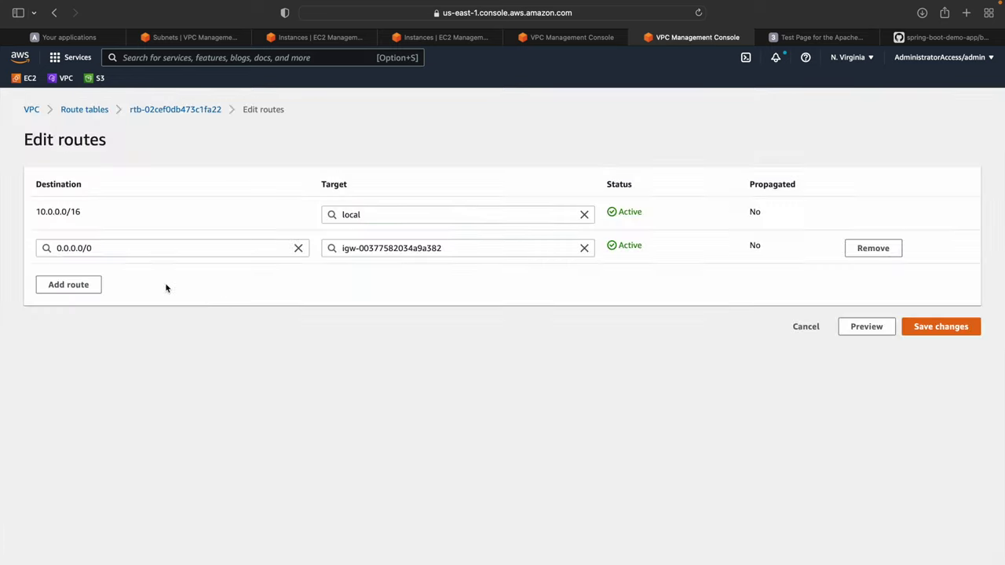
click(584, 248)
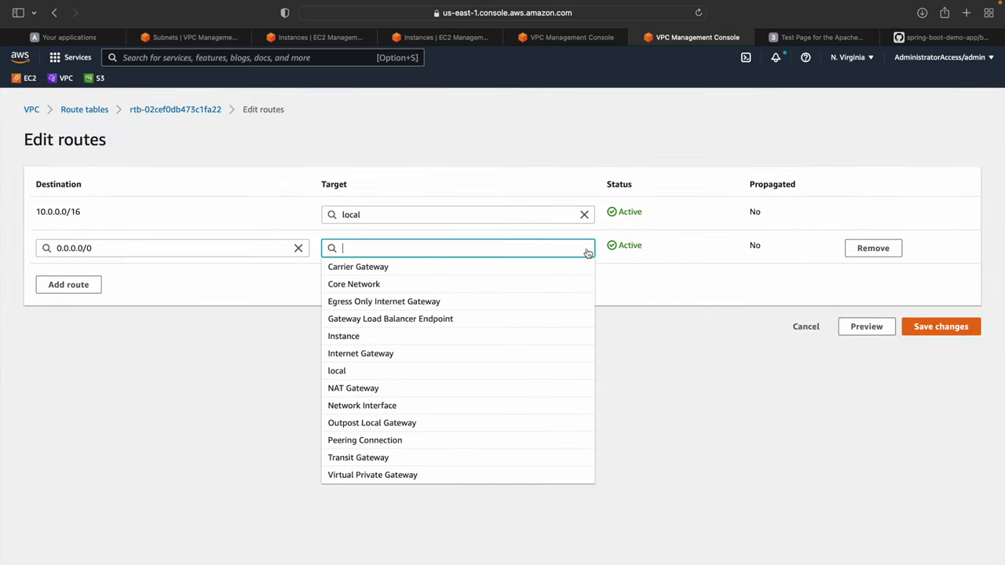
click(298, 248)
click(870, 248)
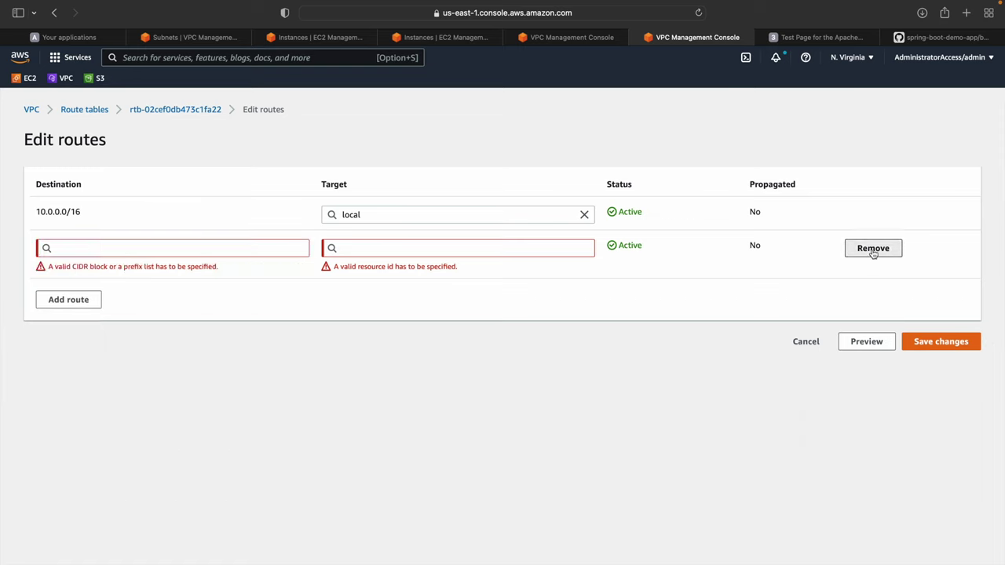
click(927, 290)
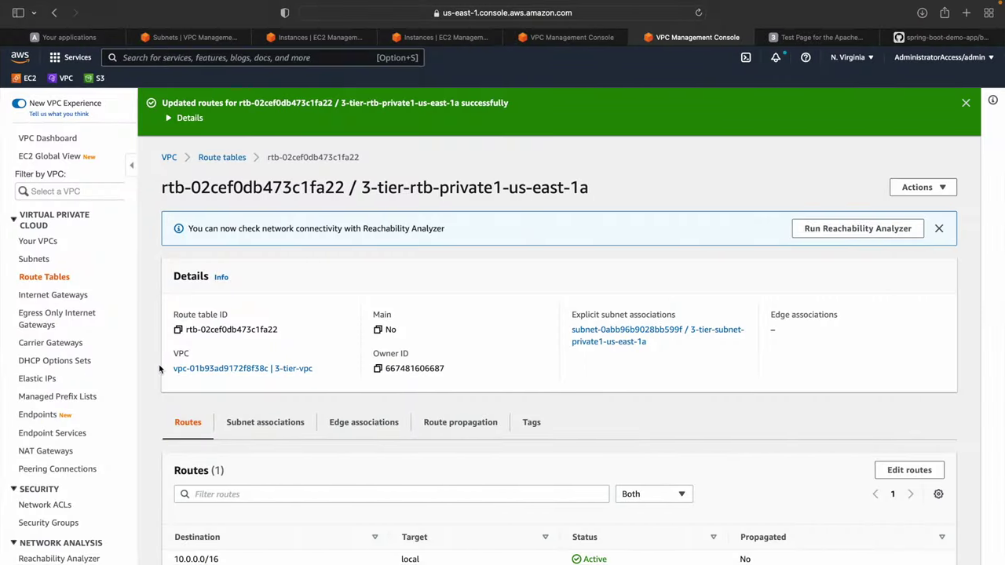
Set the Name of the 3-tier VPC's default security group to 3-tier_public and view its inbound rules
click(206, 158)
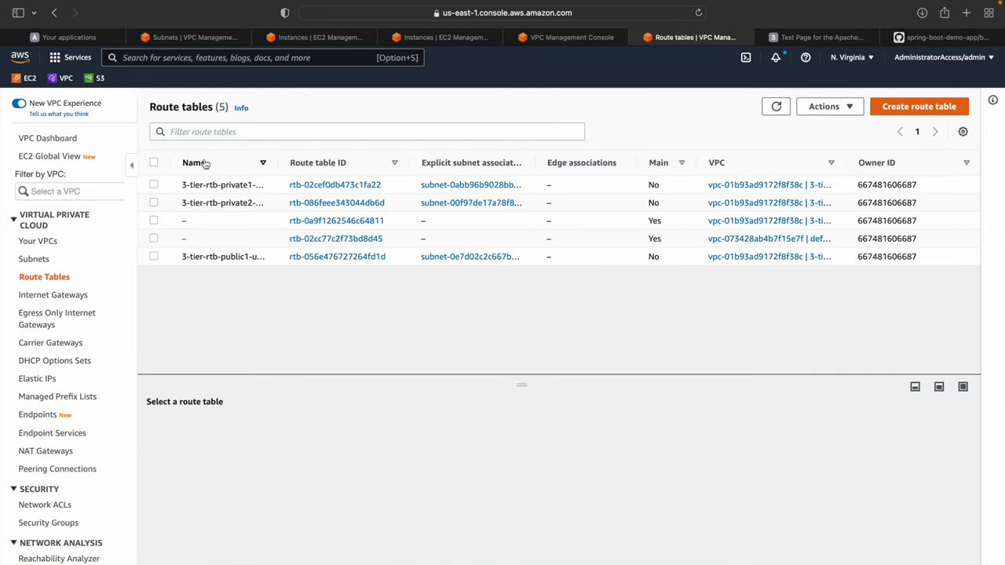
click(57, 522)
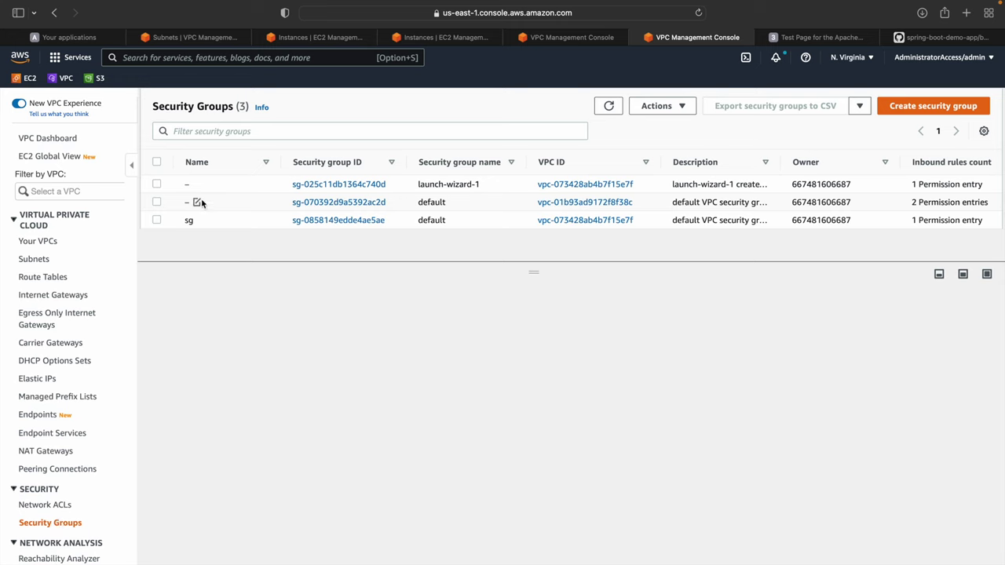
click(197, 203)
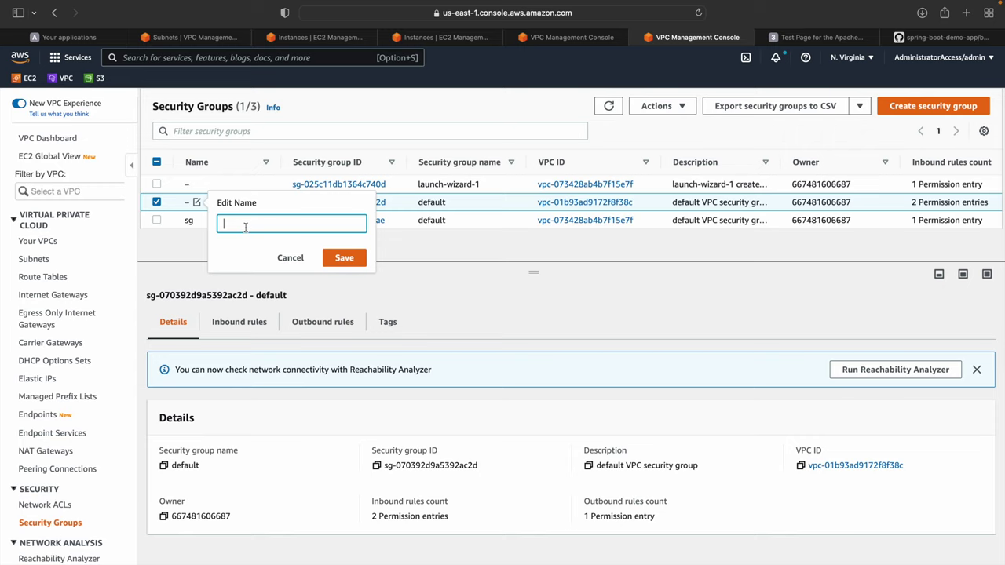
text(3-tier)
key(Return)
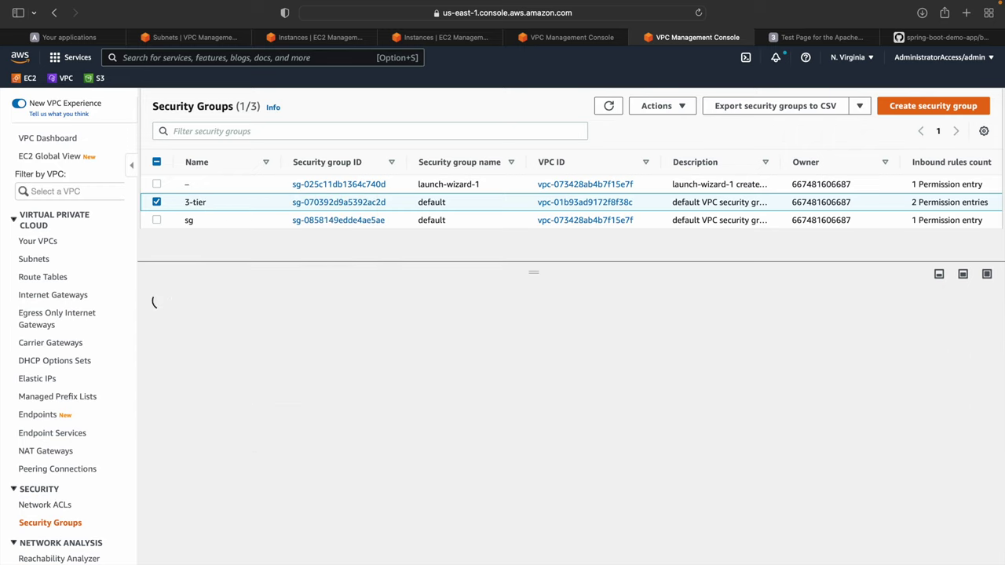
click(212, 203)
click(288, 226)
text(_public)
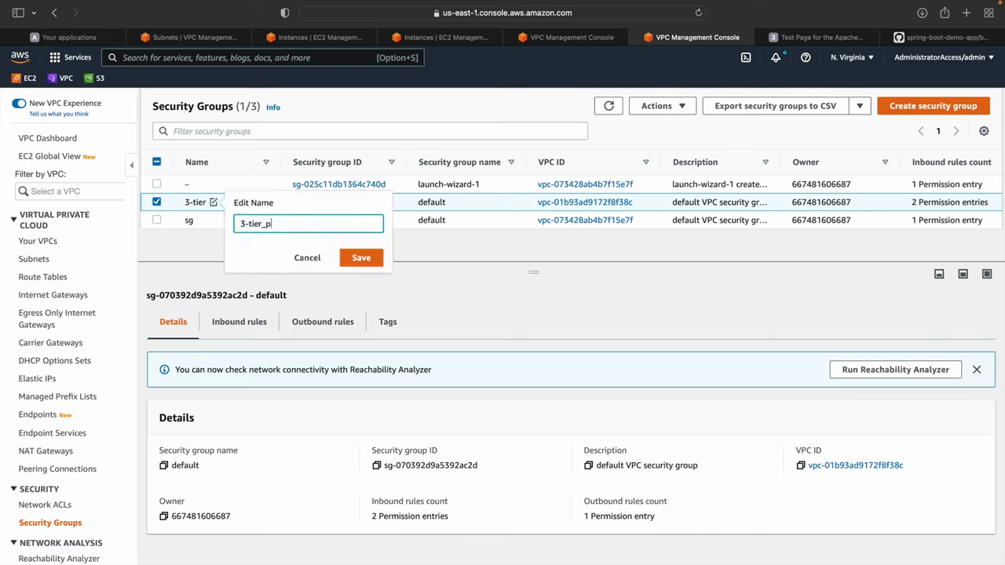
click(361, 252)
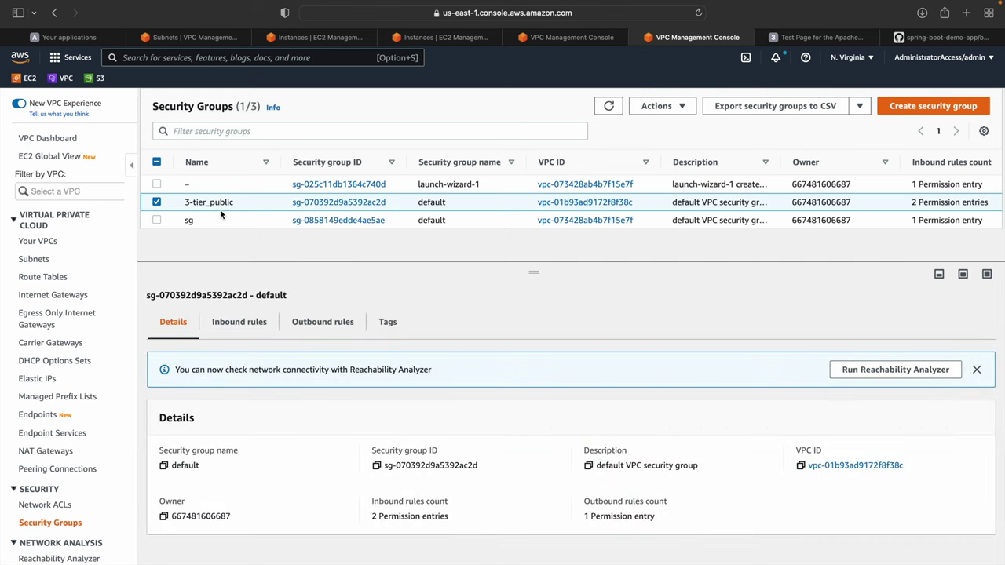
click(228, 325)
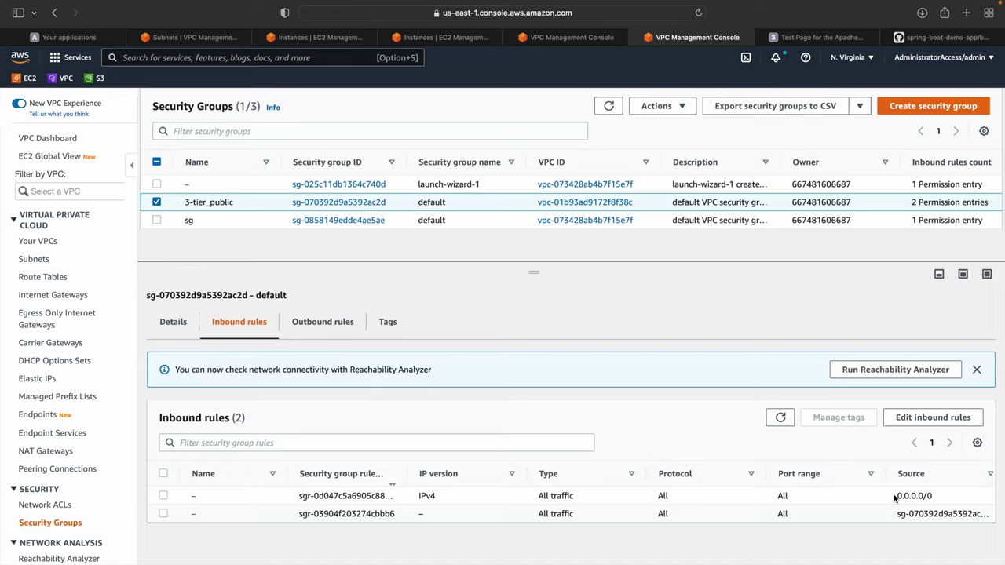
Start a new security group with 3-tier-private-sg as both name and description, and assign it to the 3-tier-vpc
click(930, 108)
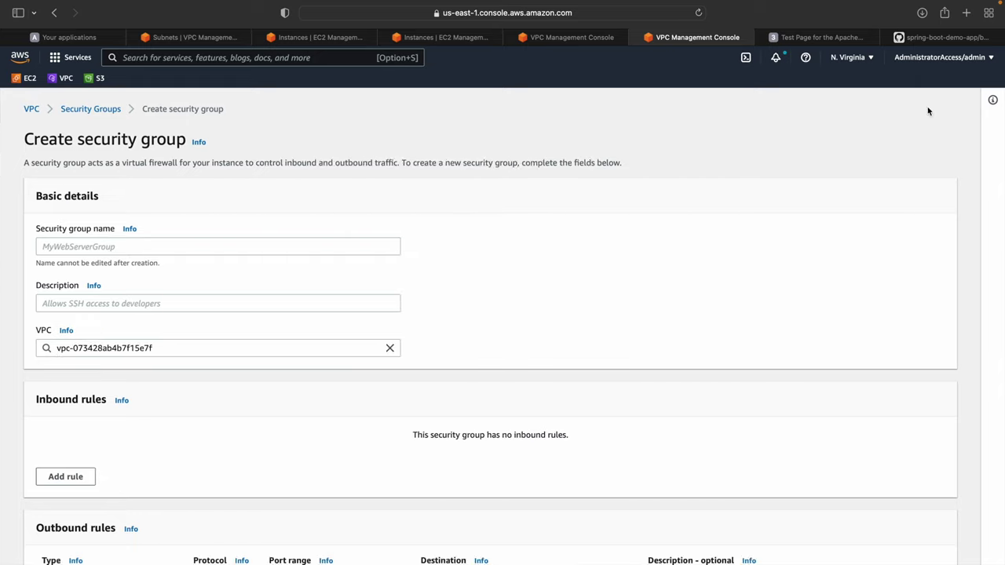
click(139, 248)
text(3)
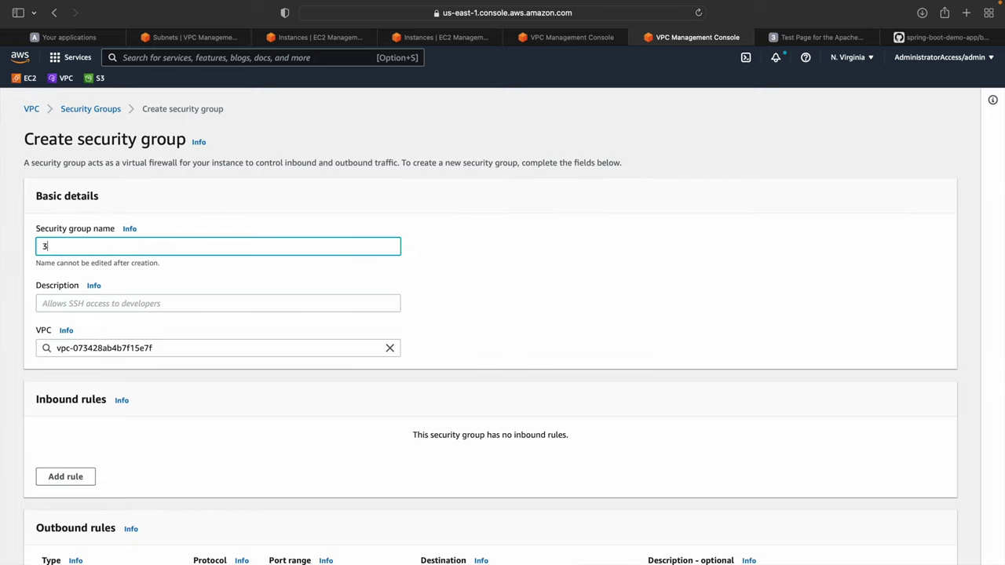
text(-tier-private)
scroll(501, 328, down, 1)
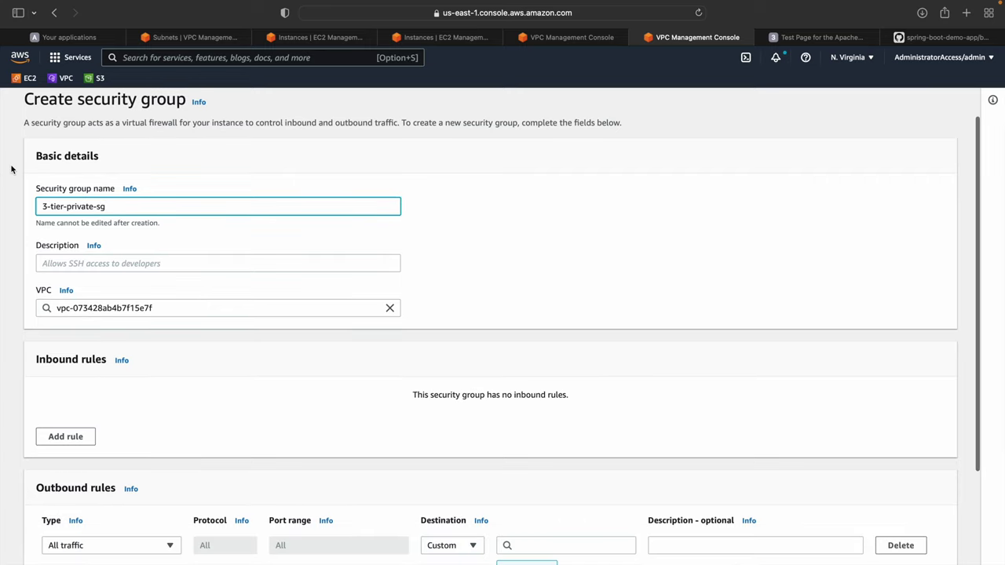
triple_click(34, 205)
key(super+c)
click(68, 263)
key(super+v)
click(131, 311)
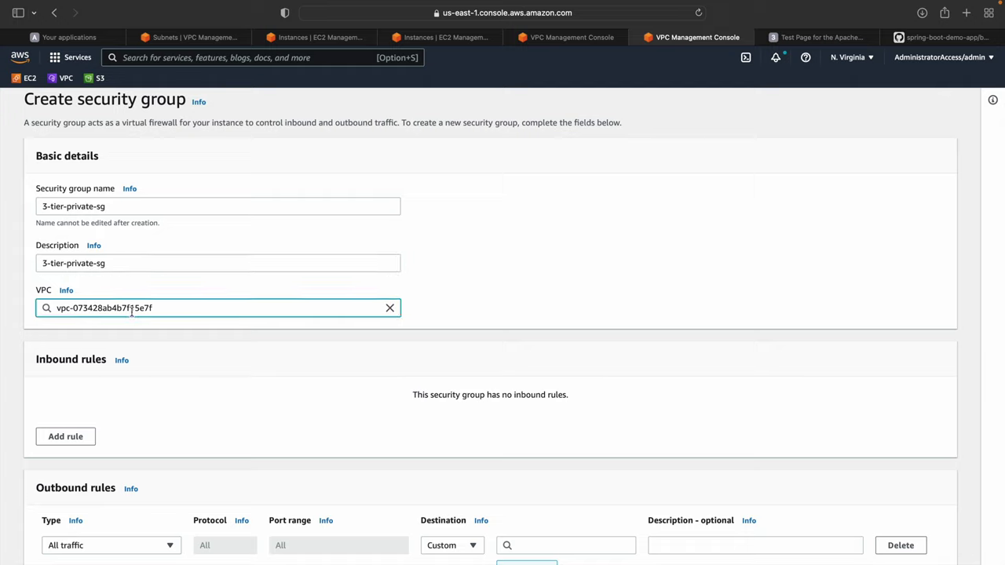
click(389, 308)
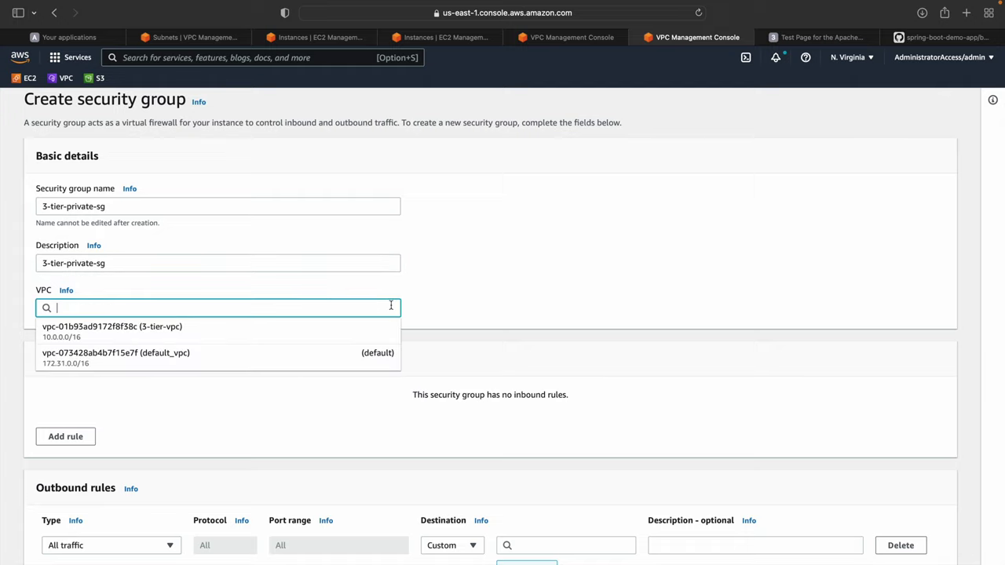
click(153, 332)
Add an inbound rule to the new security group allowing all traffic from the custom source 10.0.0.0/16
scroll(152, 335, down, 2)
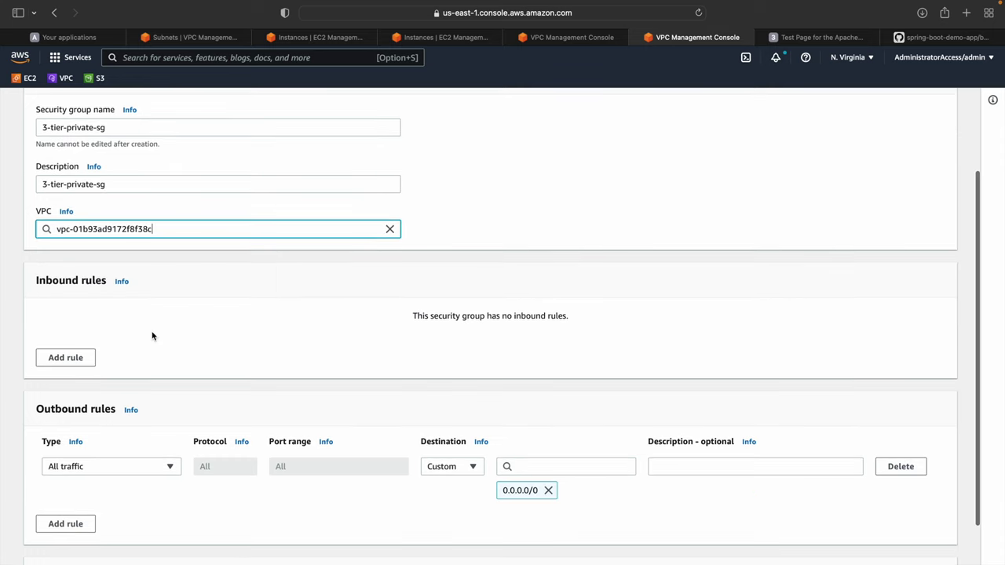
scroll(117, 325, down, 2)
click(63, 293)
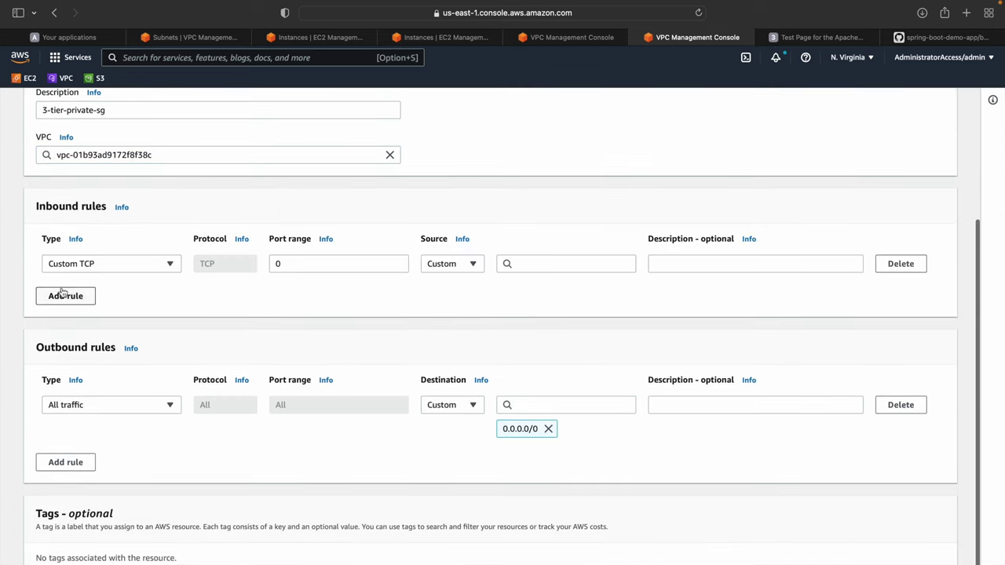
click(138, 265)
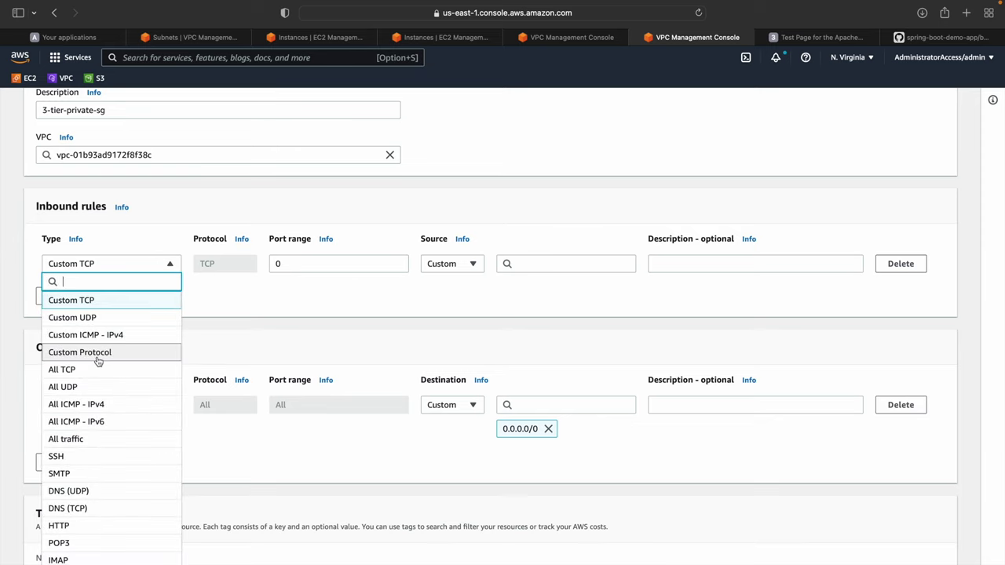
click(83, 439)
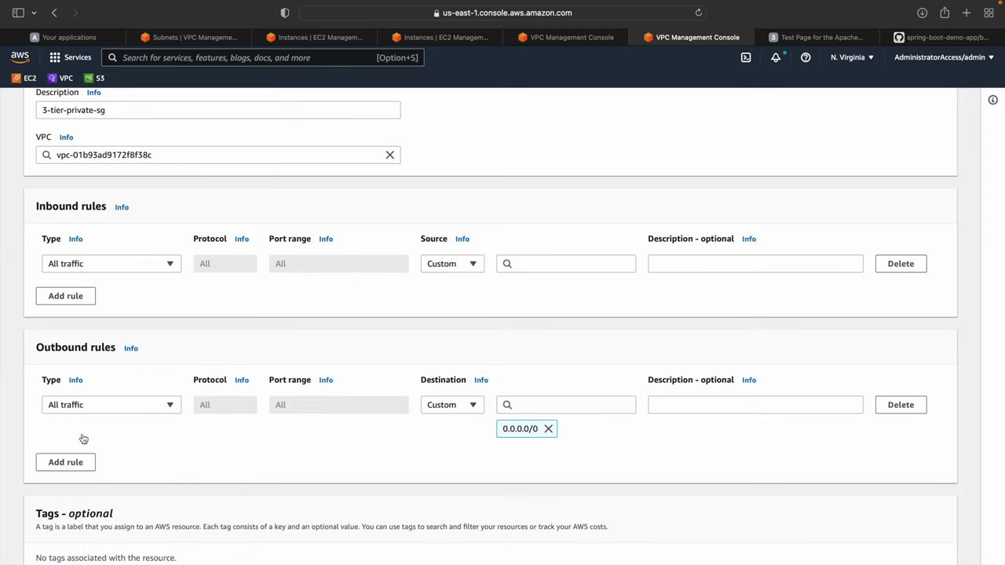
click(556, 263)
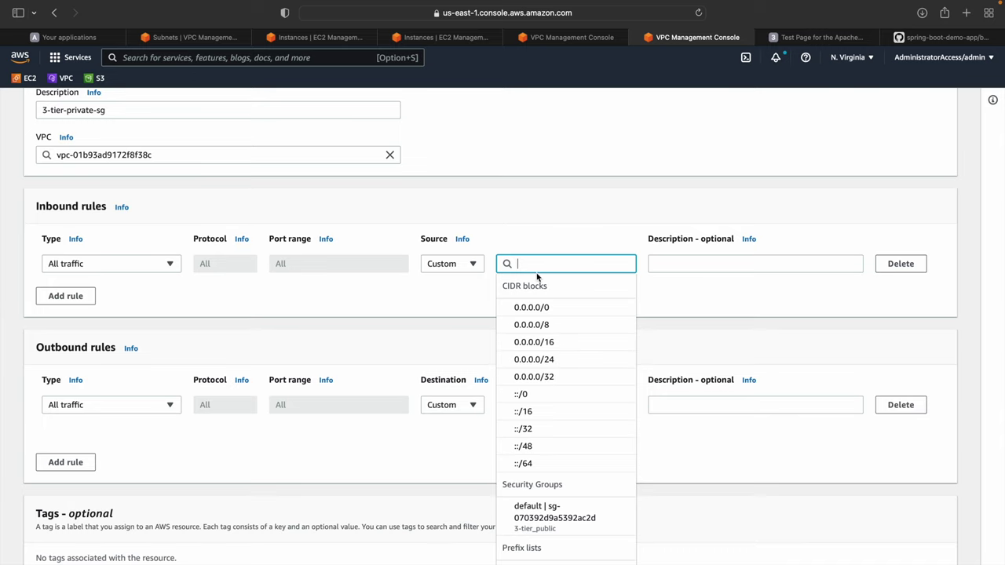
scroll(536, 269, down, 1)
scroll(571, 409, down, 3)
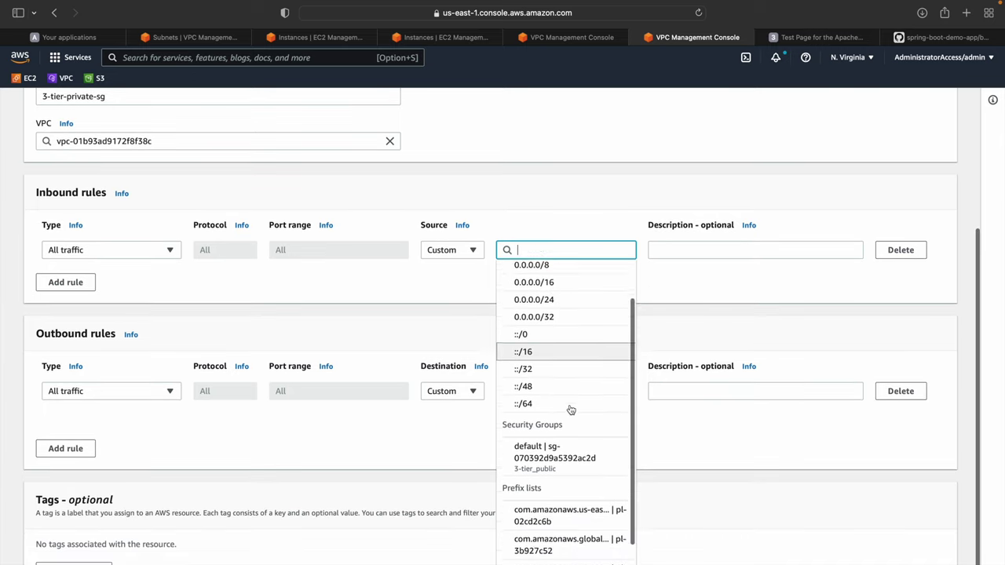
scroll(570, 408, up, 3)
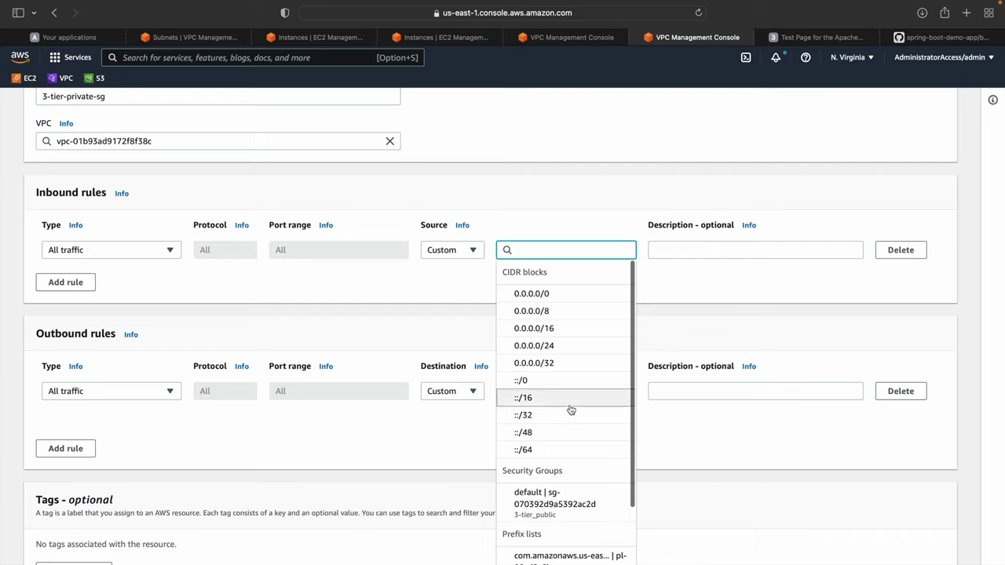
text(10)
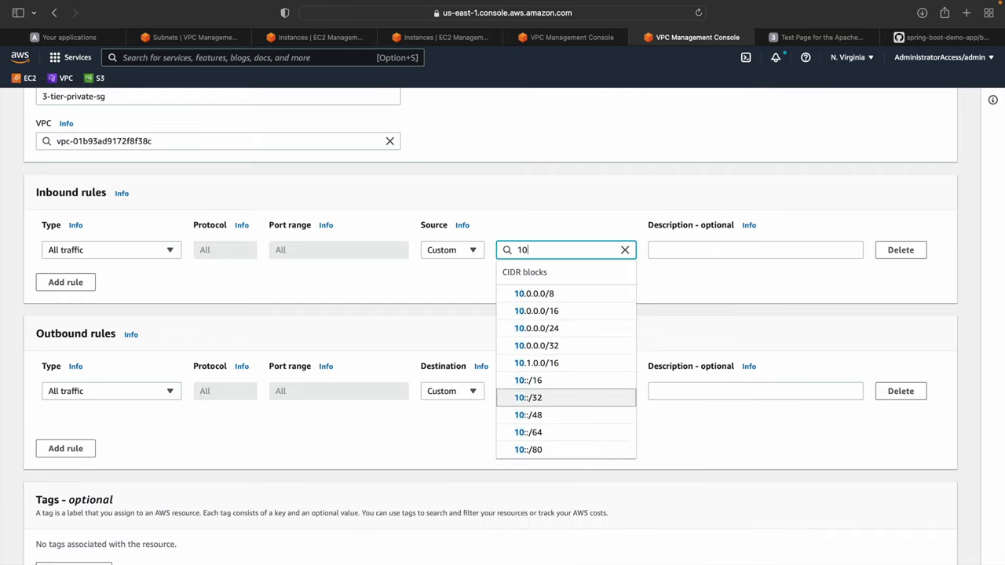
click(576, 312)
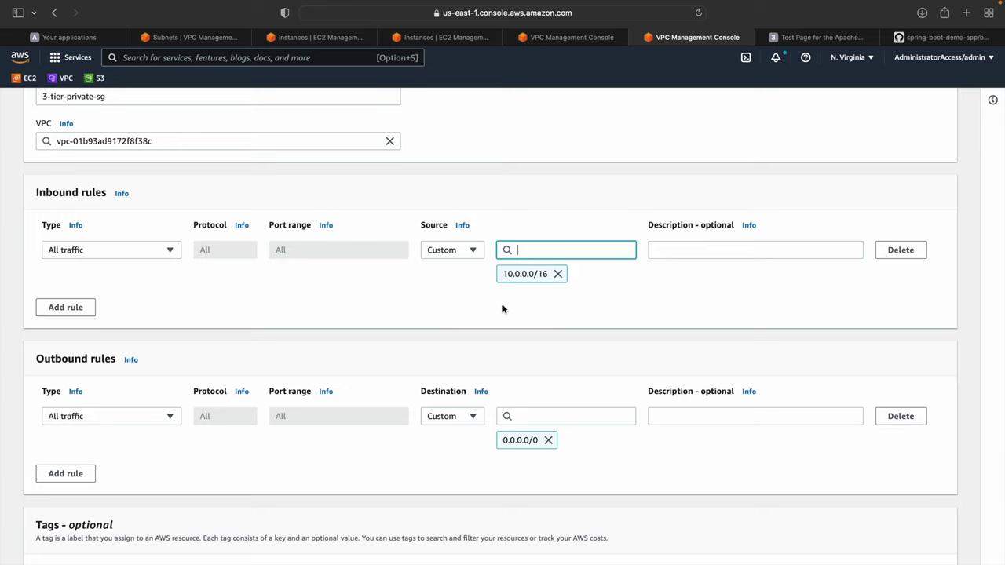
Create the 3-tier-private-sg security group and return to the security groups list
scroll(503, 310, down, 2)
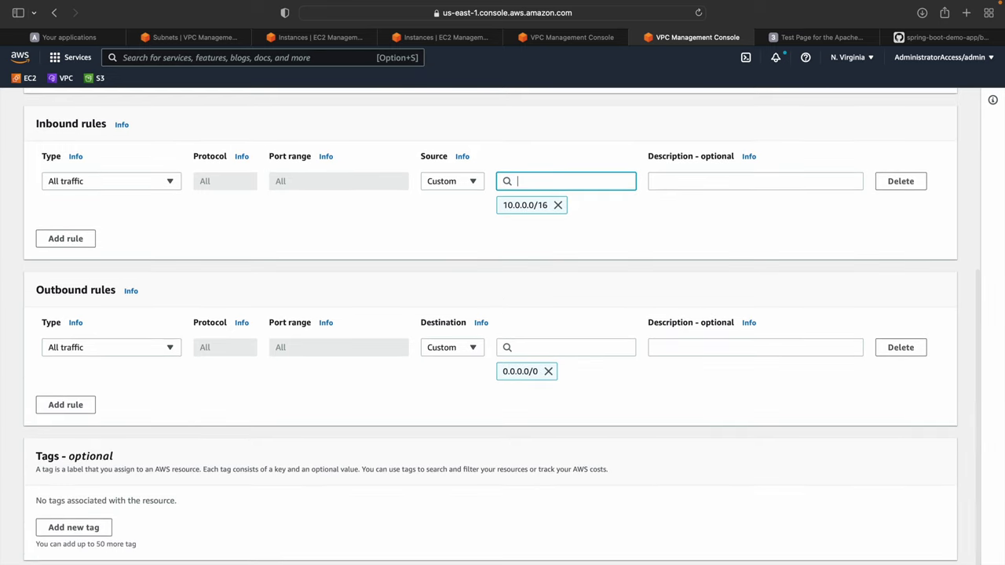
click(903, 564)
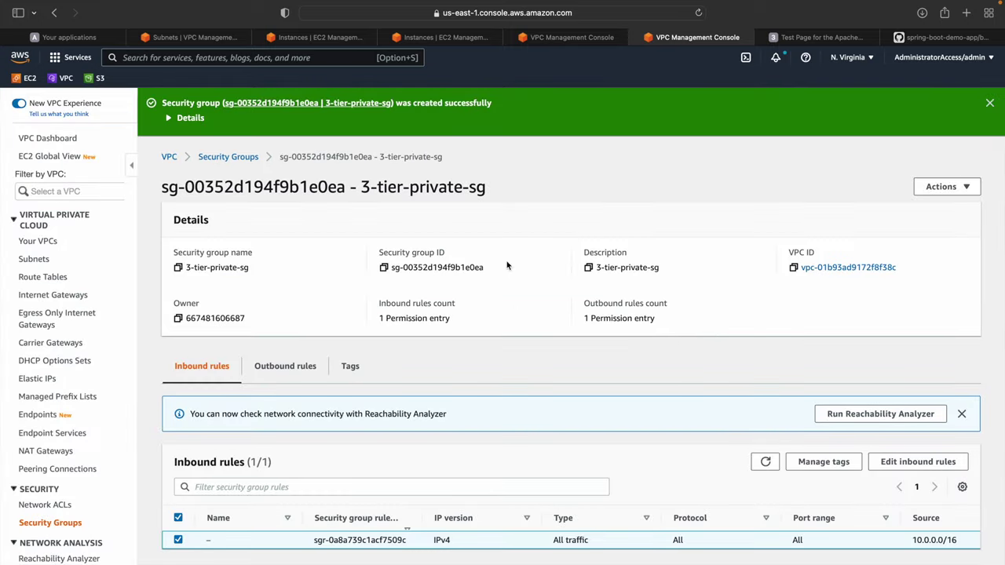
click(237, 159)
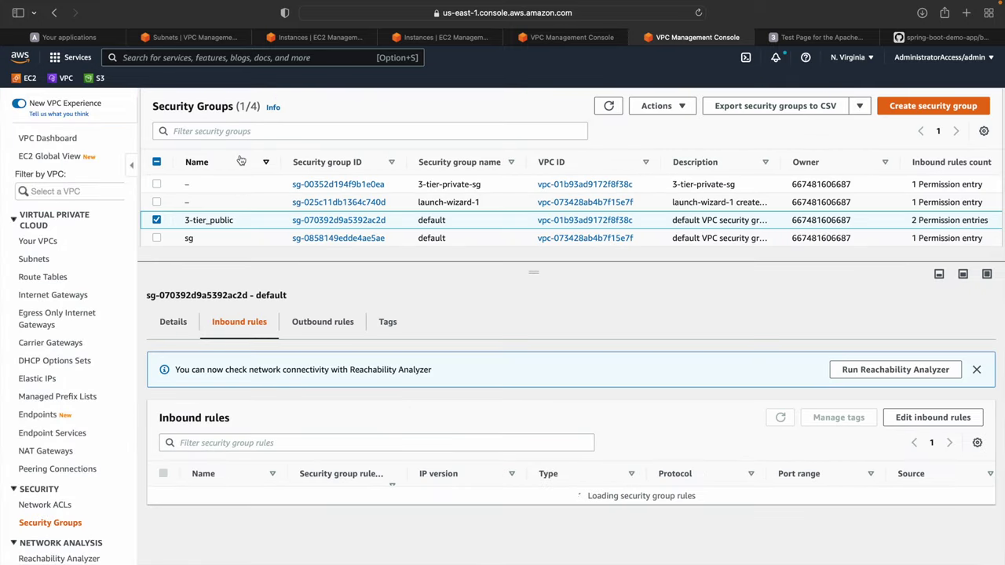
Close the outdated EC2 instances tab and inspect the running application-server's security groups and inbound rules in the other one
click(466, 38)
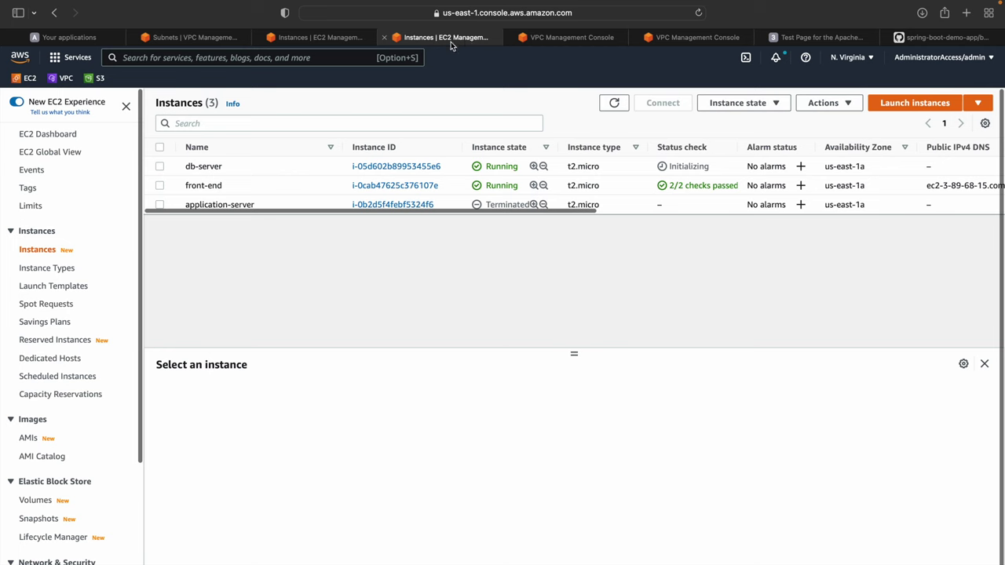
click(216, 203)
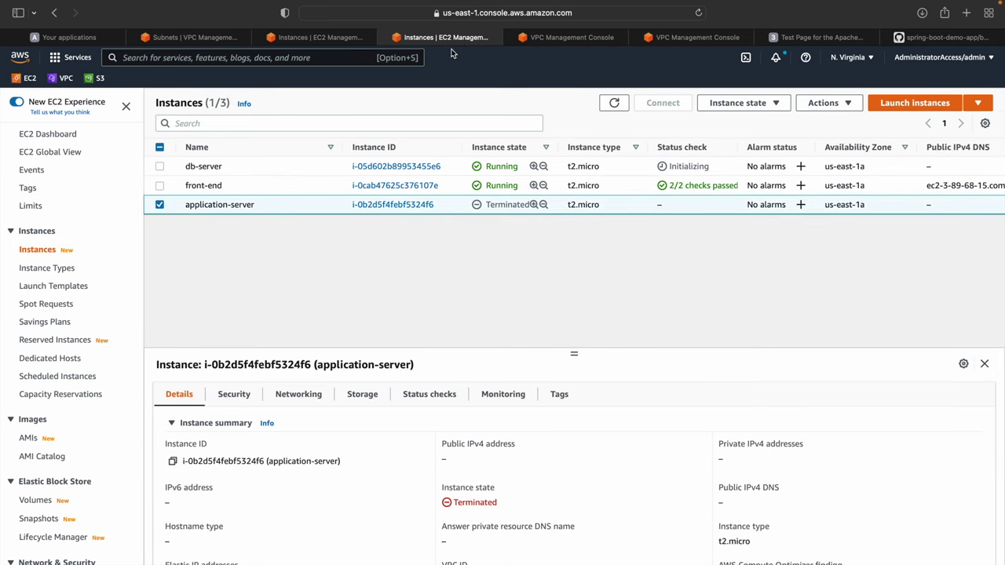
click(386, 36)
click(319, 41)
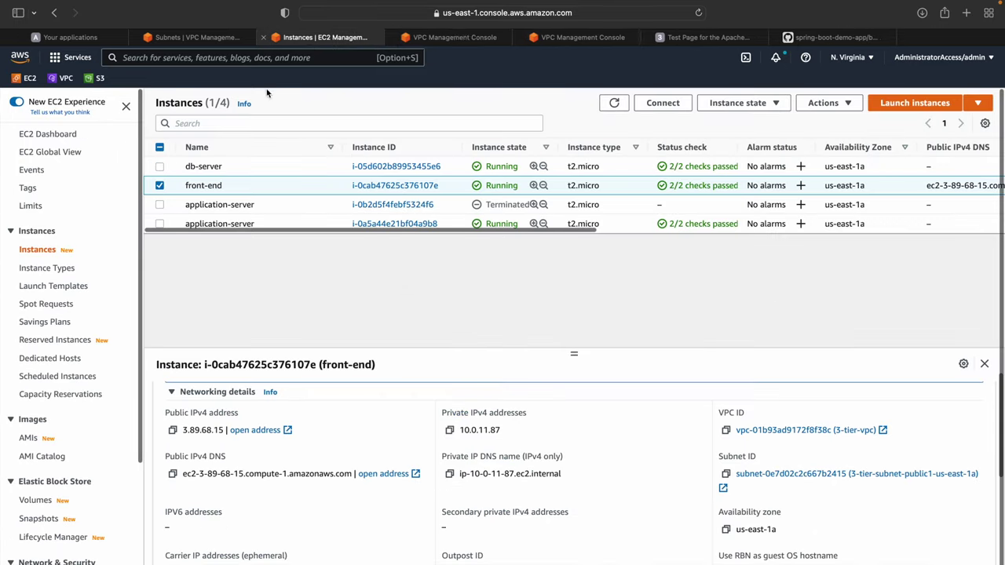
click(200, 224)
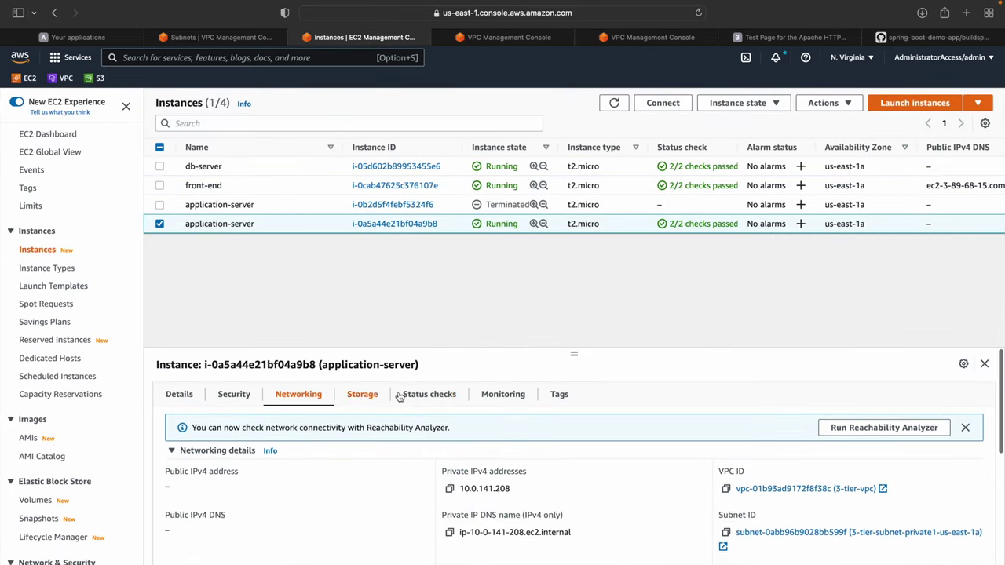
click(234, 394)
scroll(293, 470, down, 3)
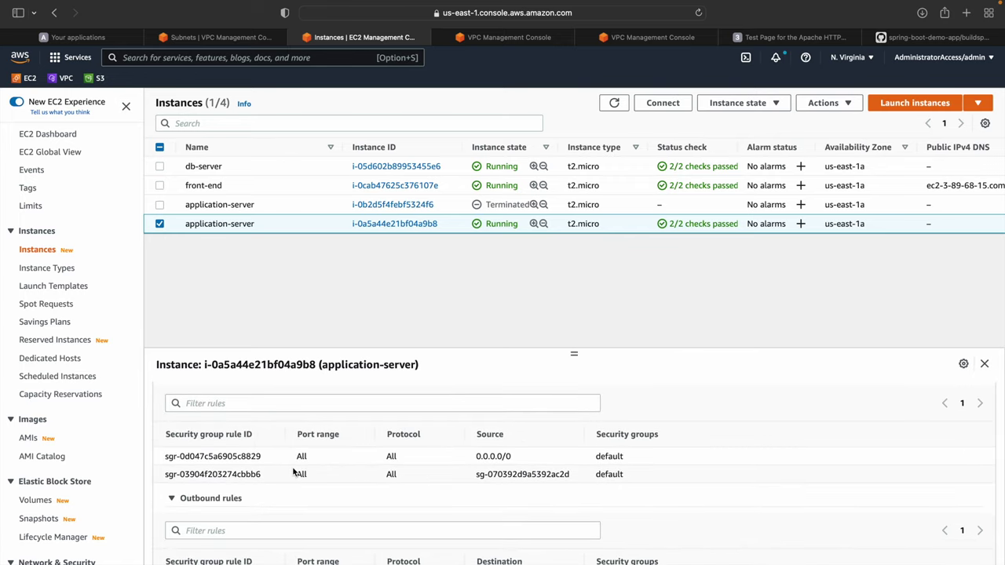
scroll(293, 471, up, 3)
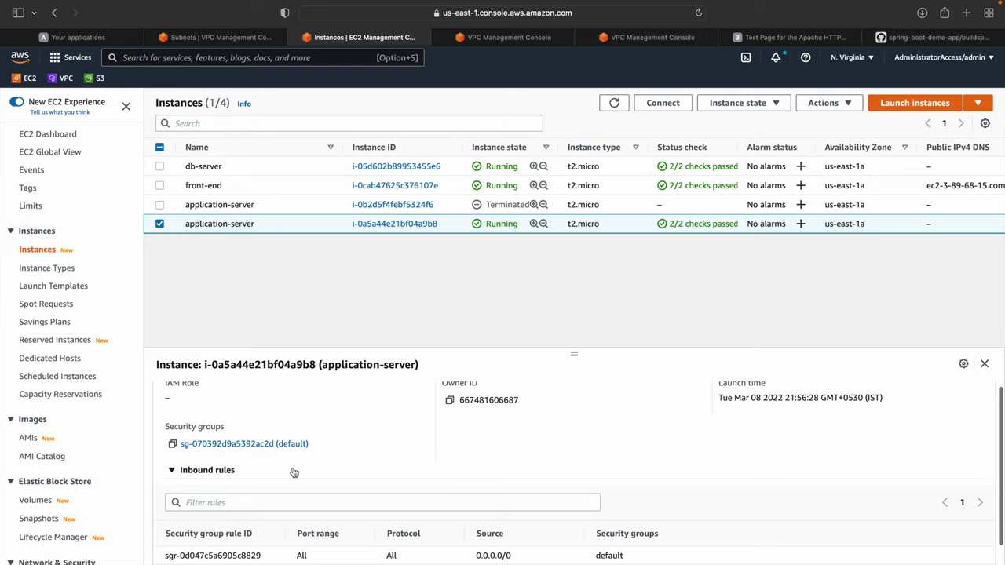
scroll(261, 454, up, 2)
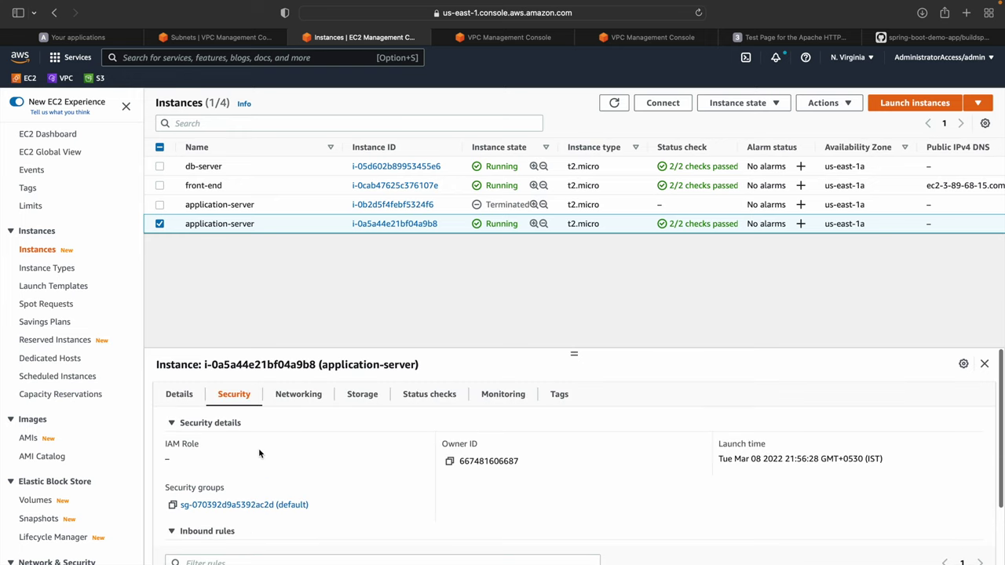
Replace the default security group on the running application-server with 3-tier-private-sg and save the change
click(815, 103)
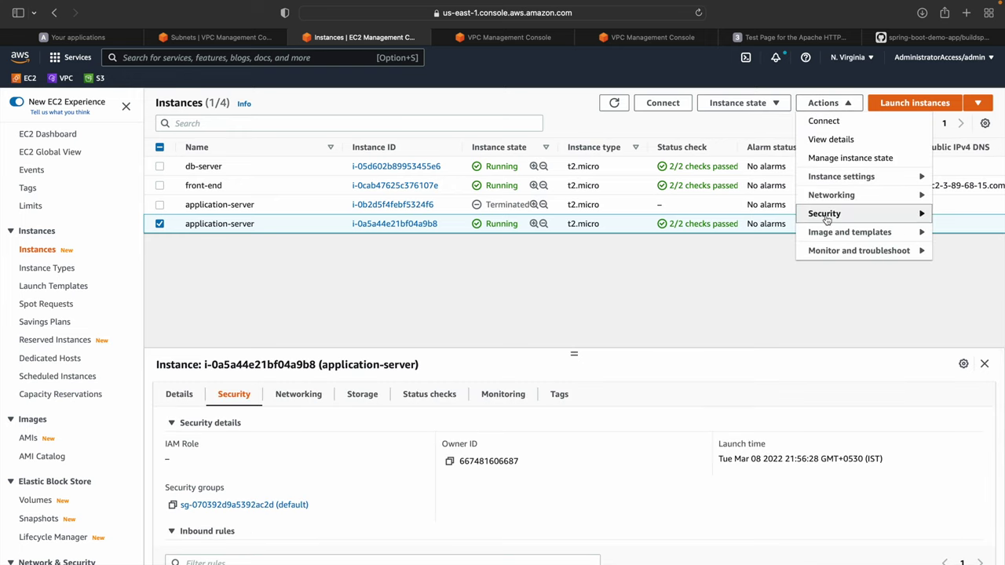
mouse_move(826, 220)
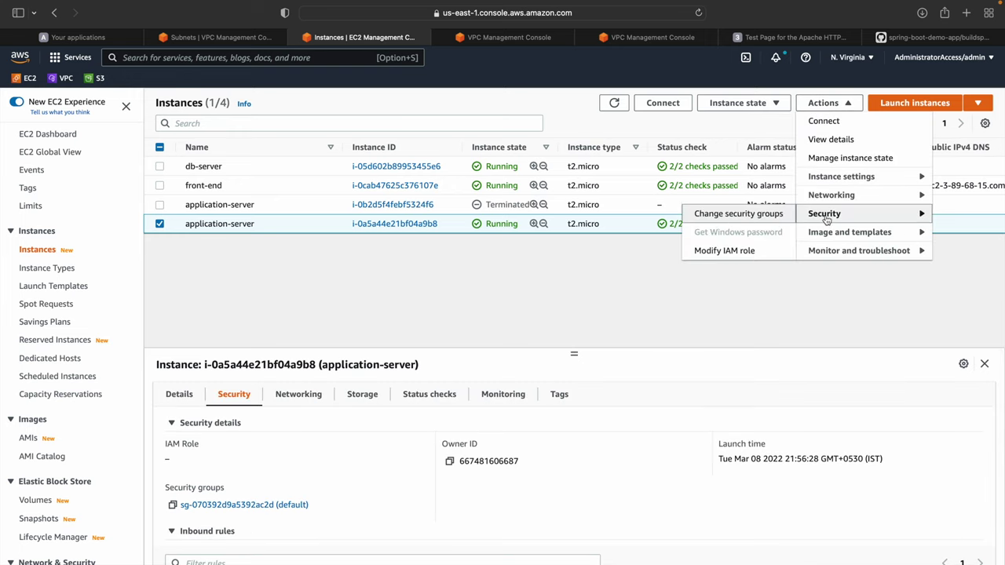
click(751, 214)
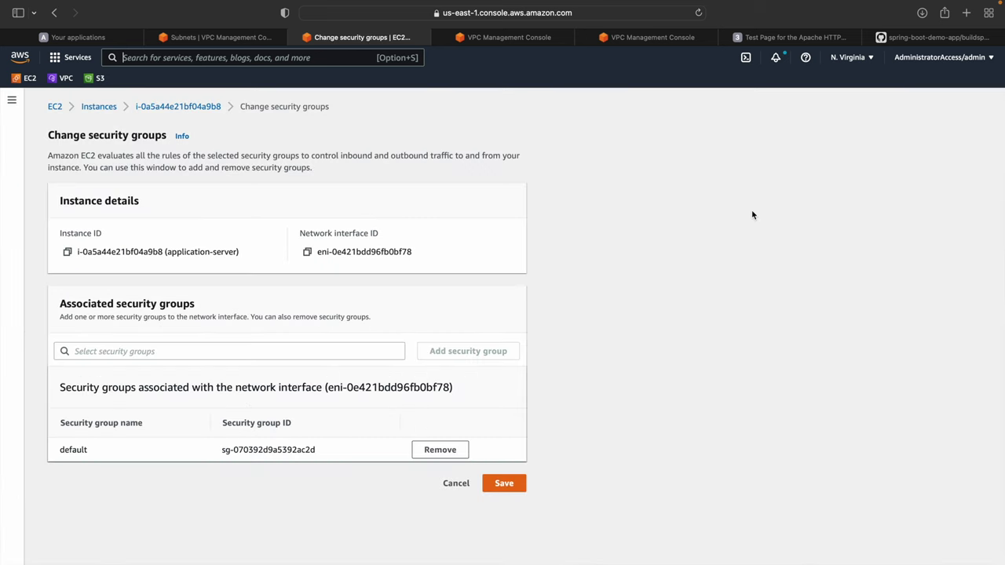
click(439, 450)
click(154, 351)
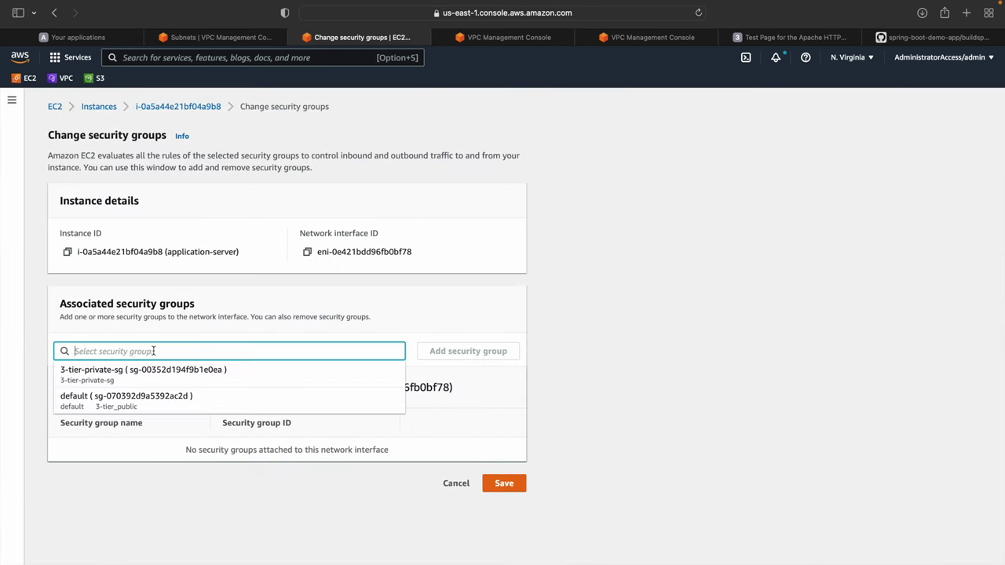
click(94, 379)
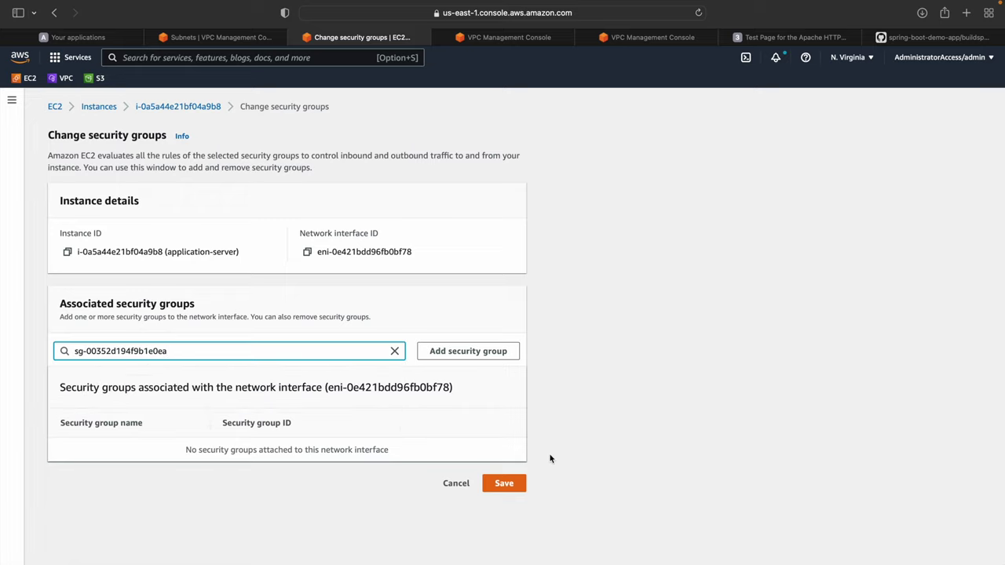
click(516, 483)
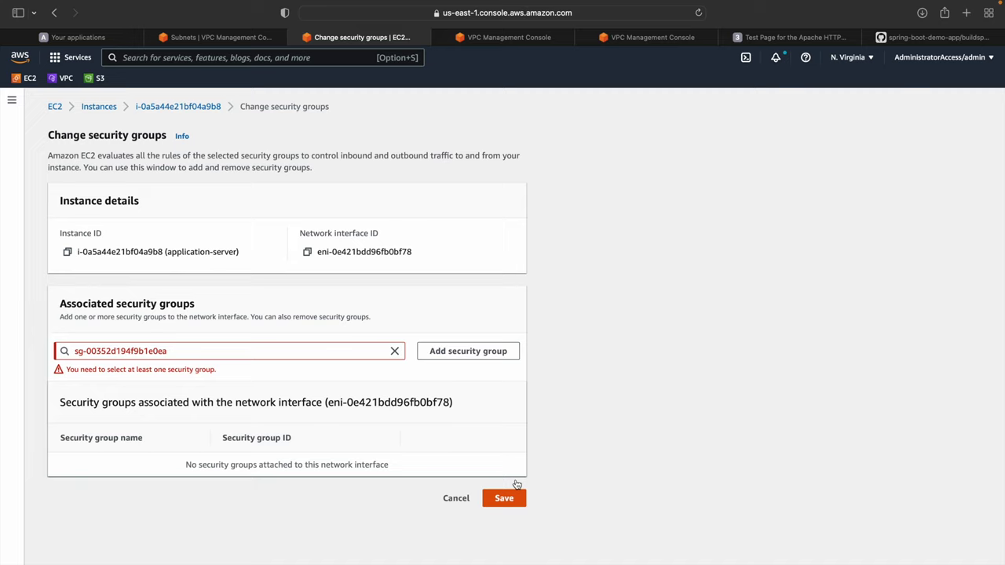
click(177, 353)
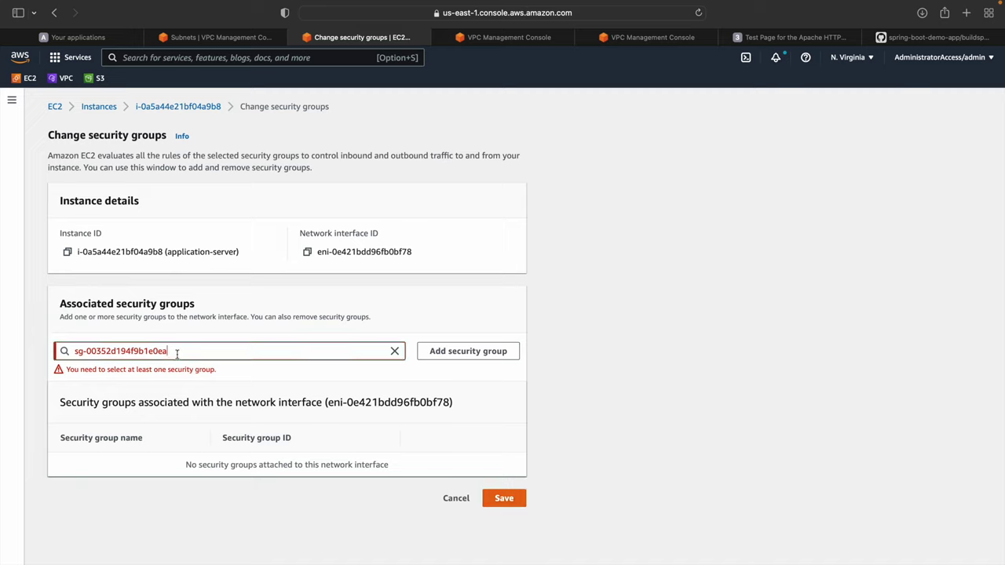
click(497, 357)
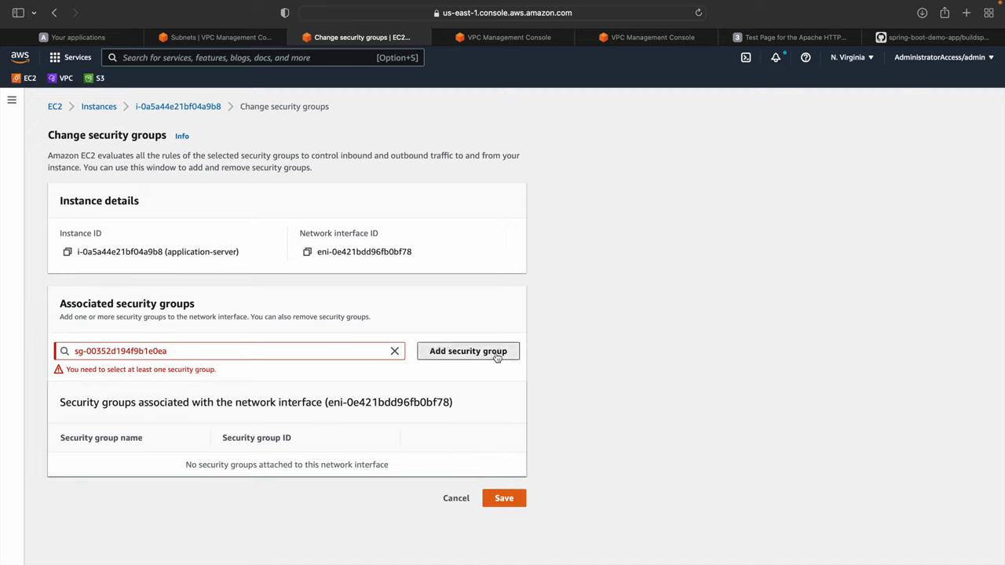
click(495, 484)
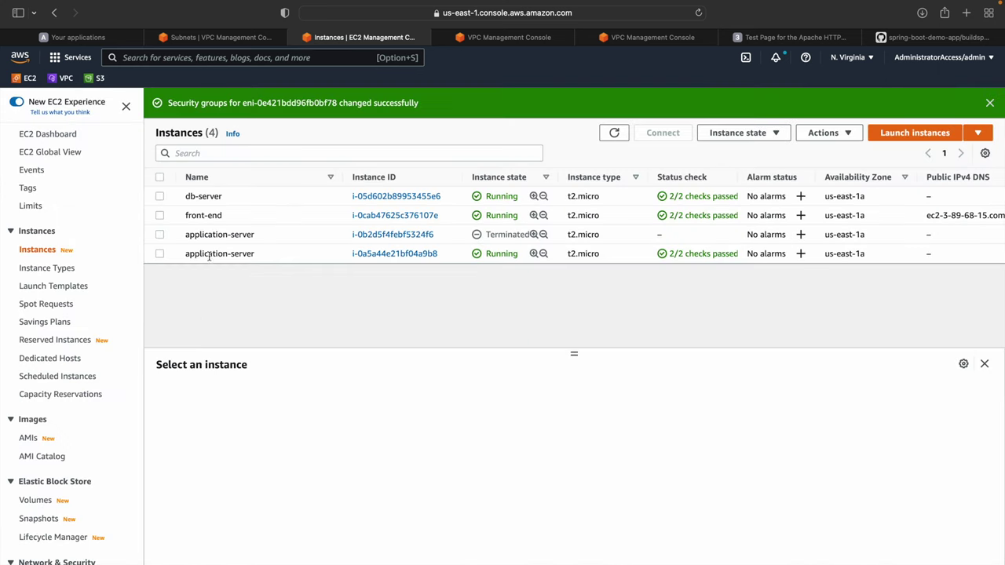
Copy the front-end instance's SSH command and run it in the terminal to log in to that server
click(206, 254)
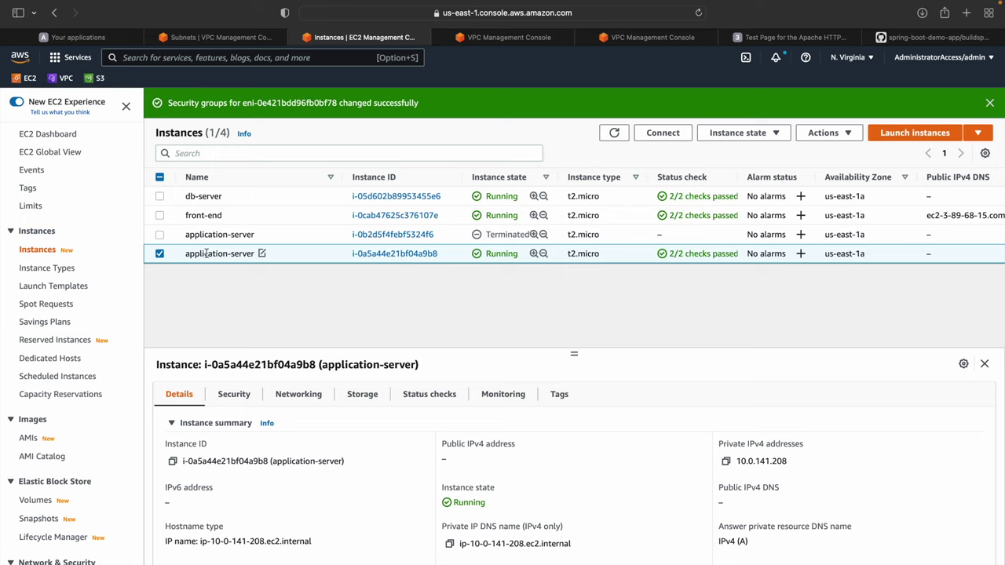
click(228, 215)
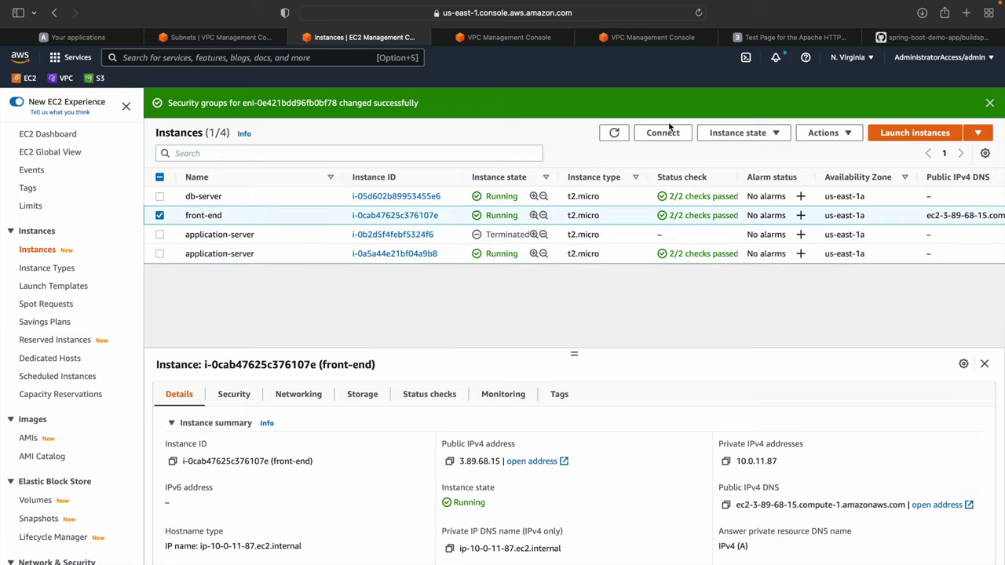
click(667, 135)
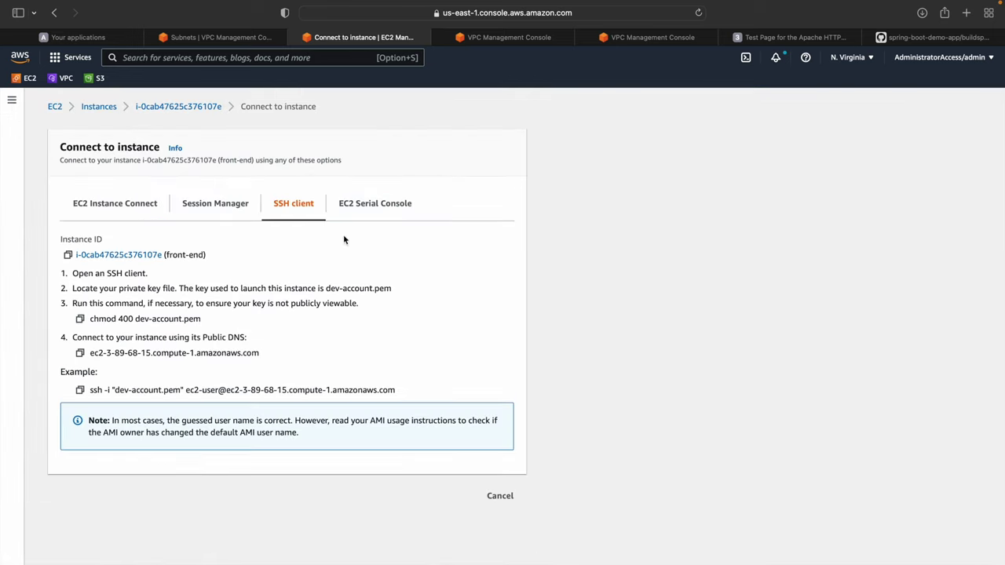
click(80, 390)
key(ctrl+Right)
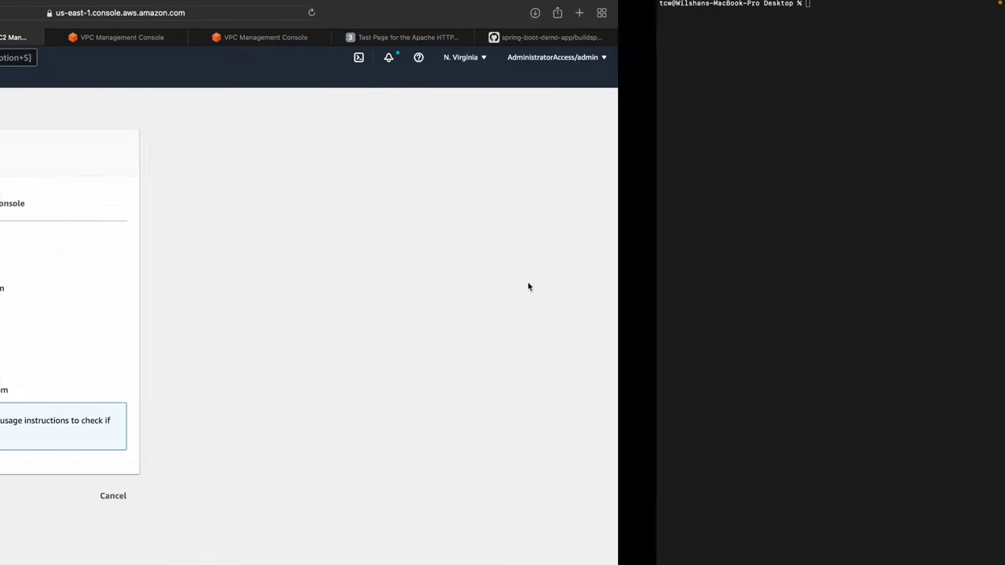
right_click(528, 282)
click(541, 302)
key(Return)
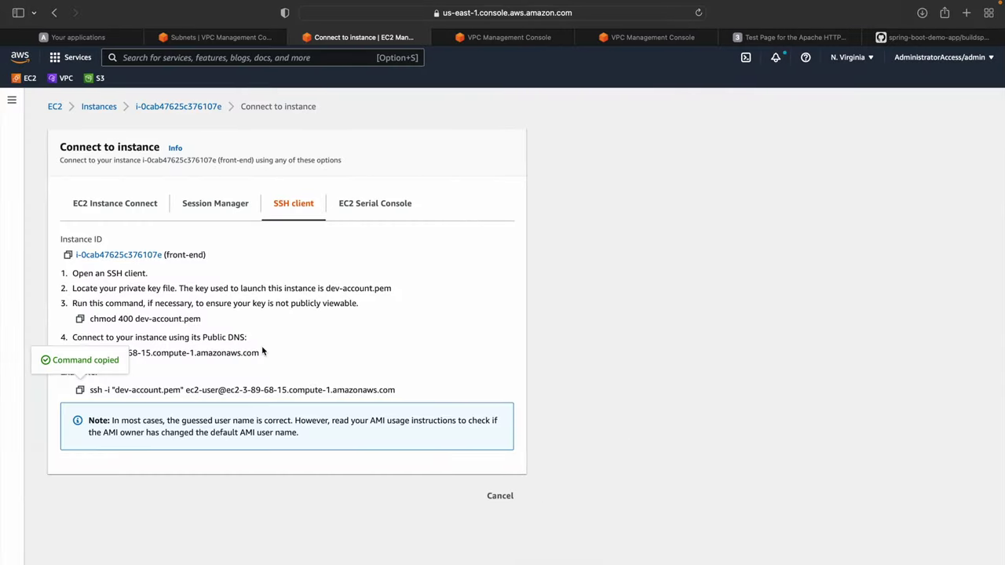
Try to SSH from the front-end server to the application-server at 10.0.141.208 with its copied command, accepting the host key
click(113, 110)
click(221, 228)
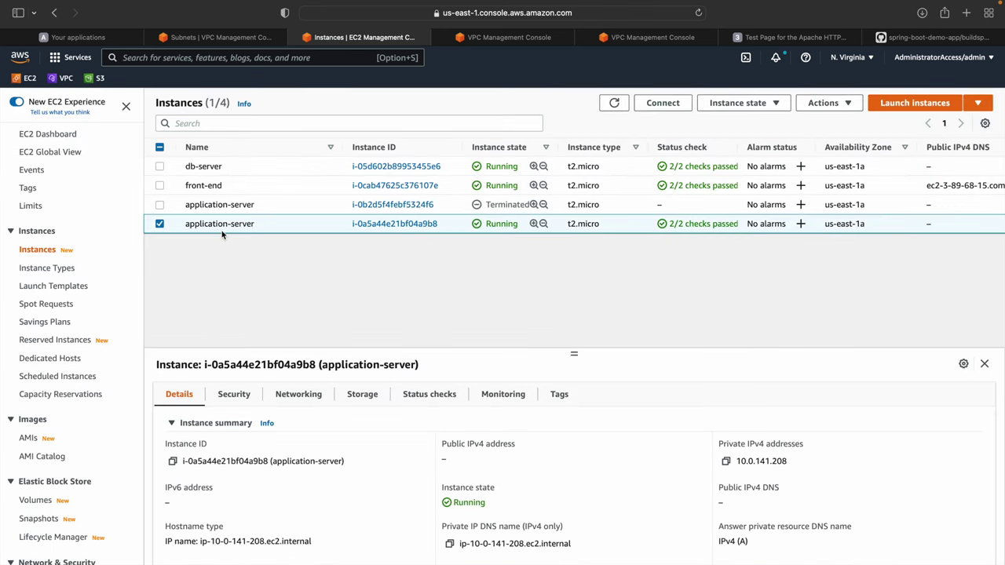
click(667, 102)
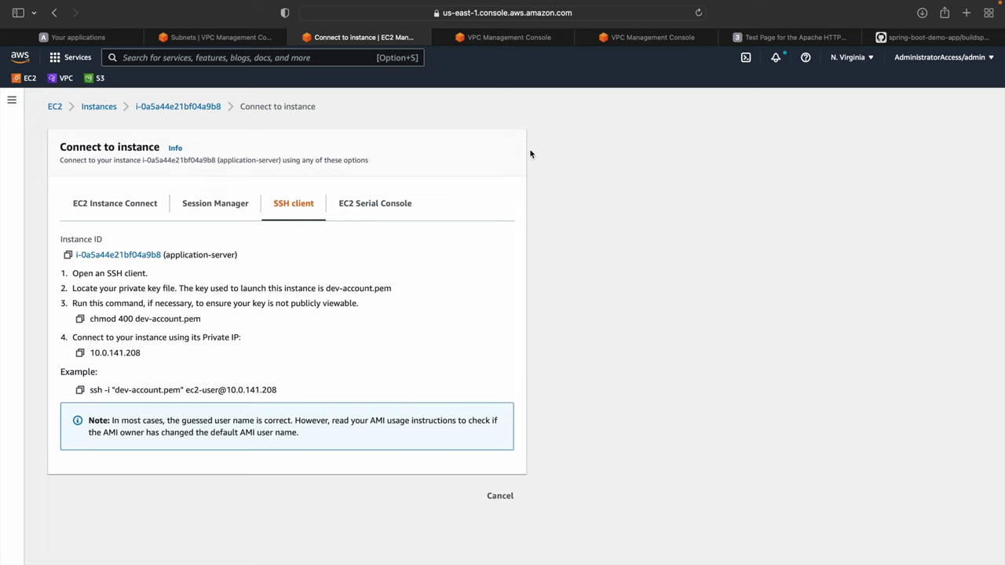
click(79, 389)
key(ctrl+Right)
right_click(271, 227)
click(281, 250)
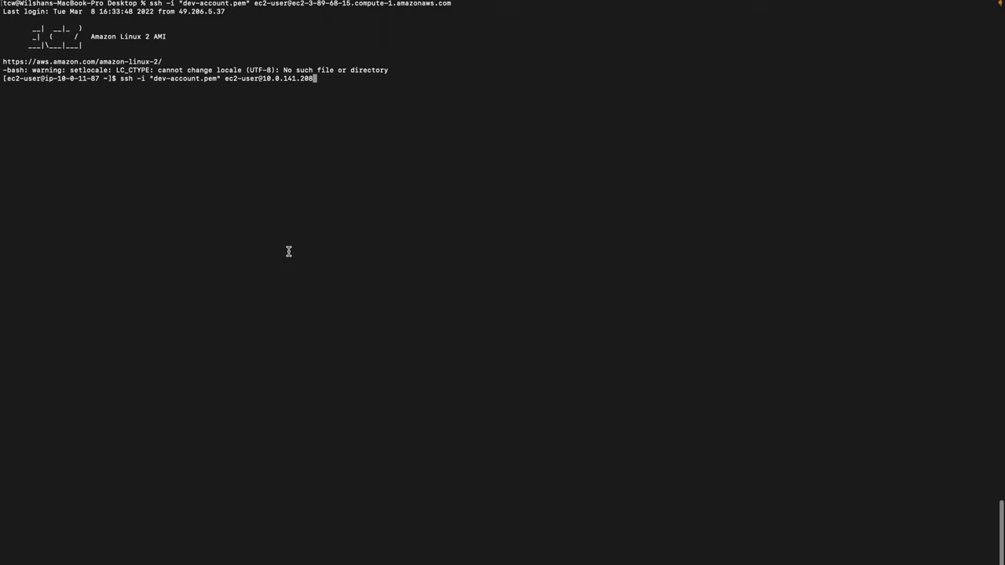
key(Return)
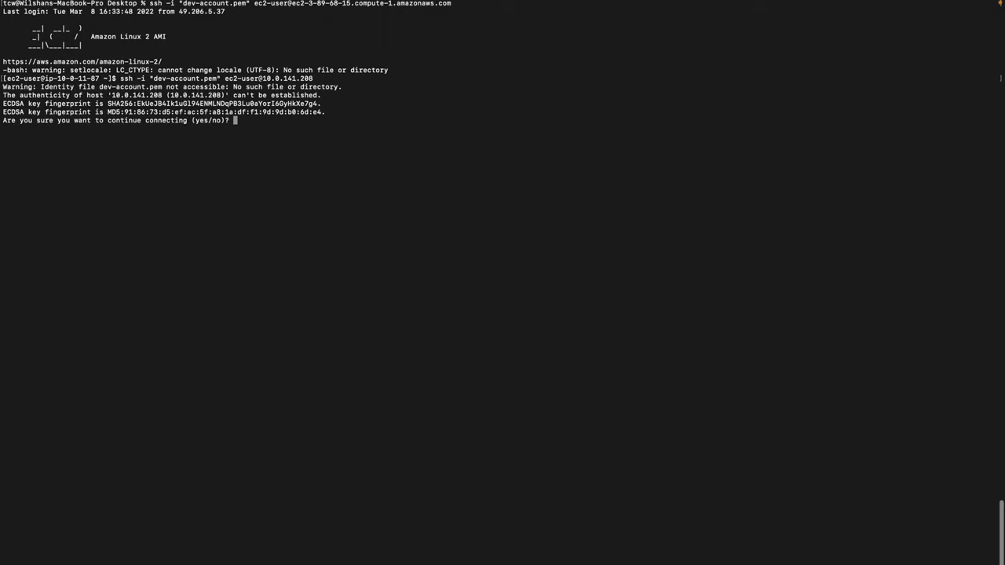
text(yes)
key(Return)
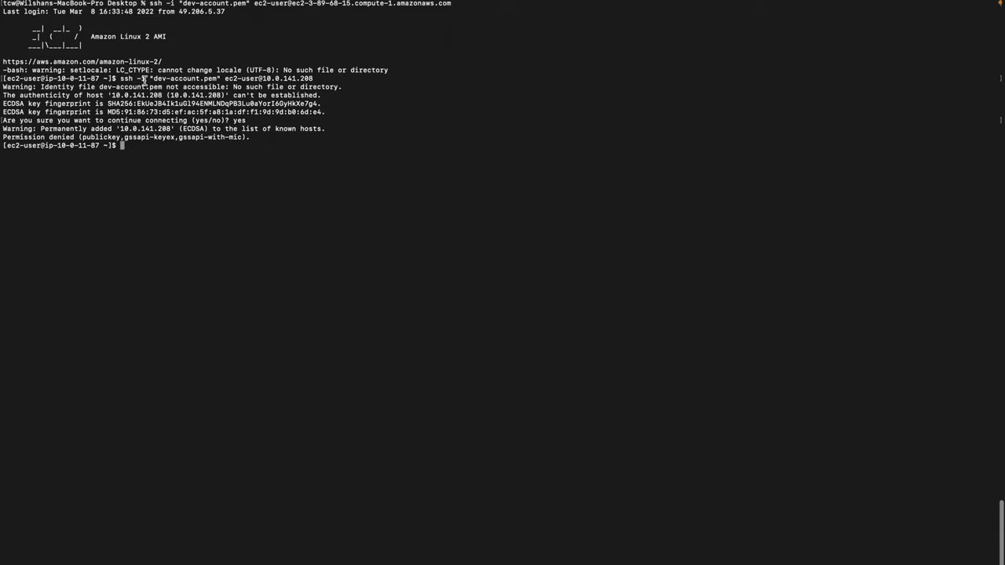
Examine the key file and target address in the SSH command, and list the files on the front-end server
drag(155, 81, 215, 83)
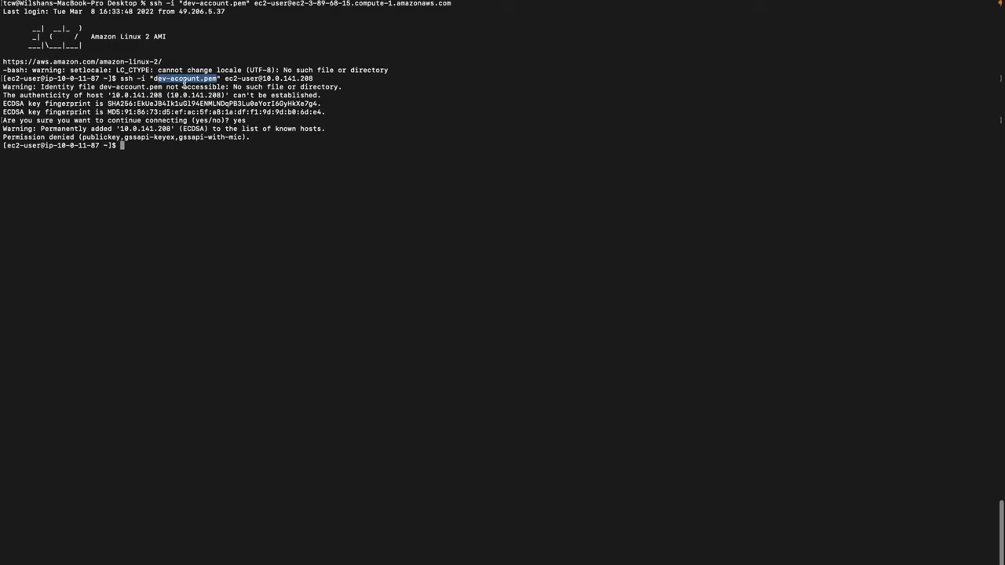
click(227, 82)
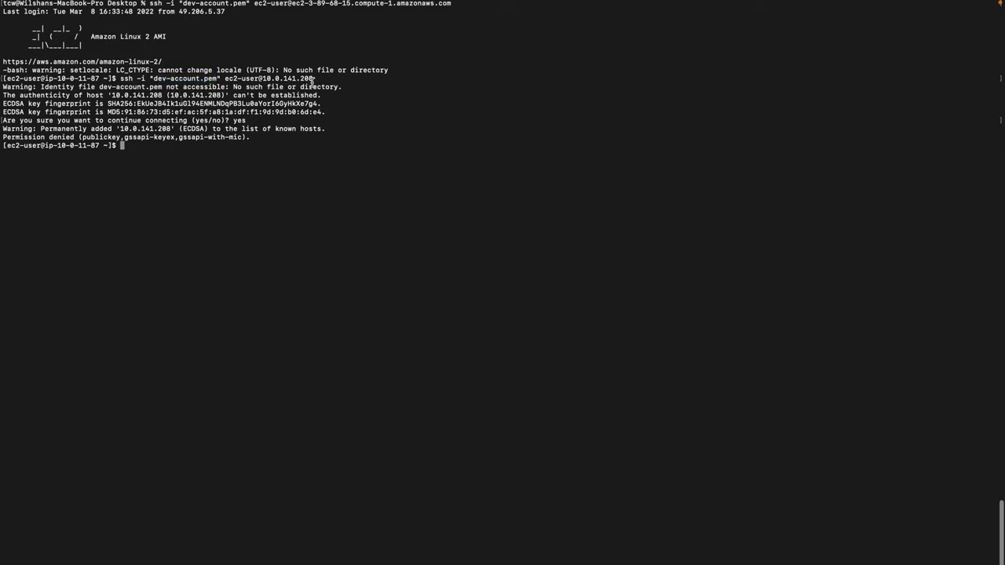
drag(314, 80, 267, 80)
drag(155, 80, 219, 81)
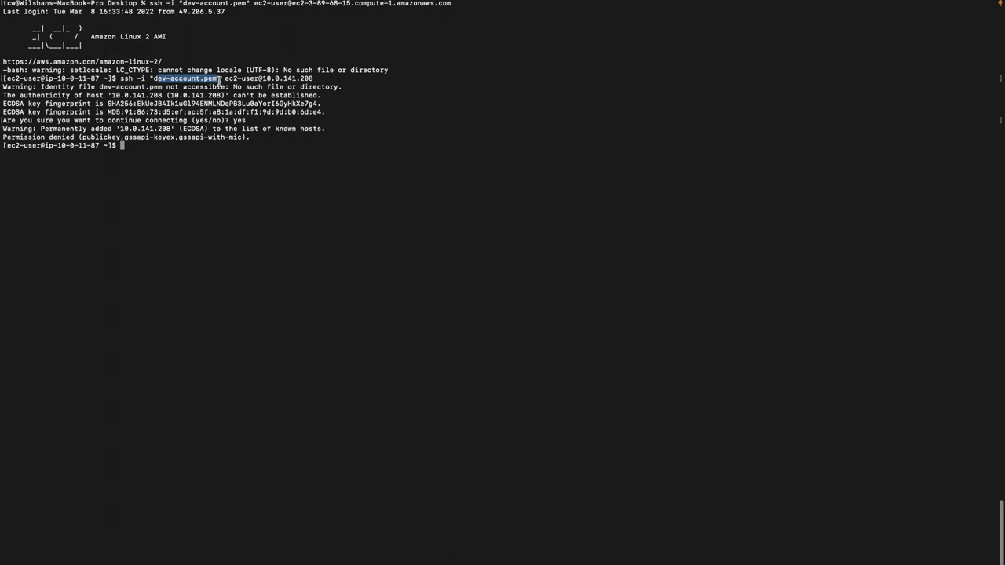
click(220, 81)
text(ls)
key(Return)
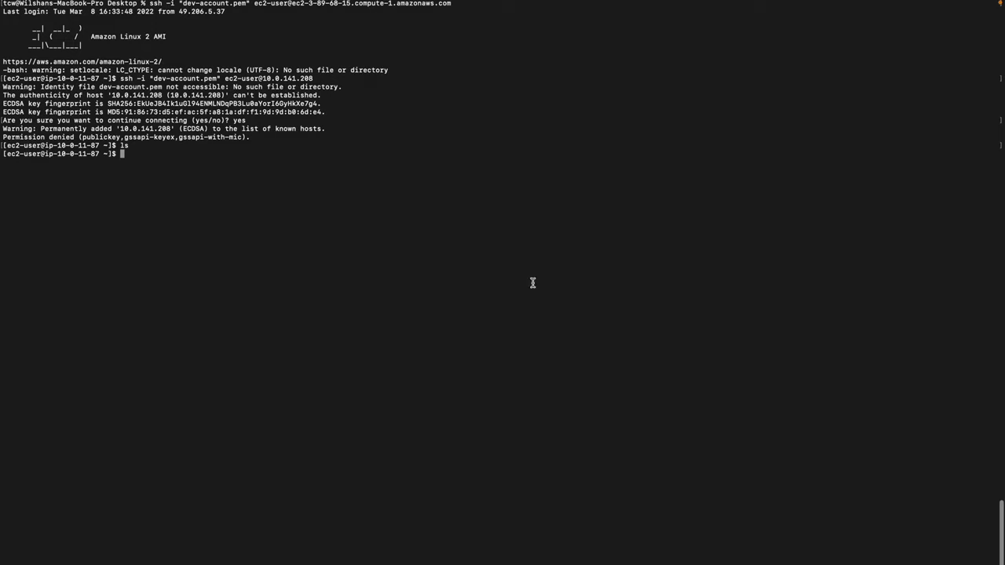
Log out of the front-end server and list the files in the local Desktop folder
text(exit)
key(Return)
text(ls)
key(Return)
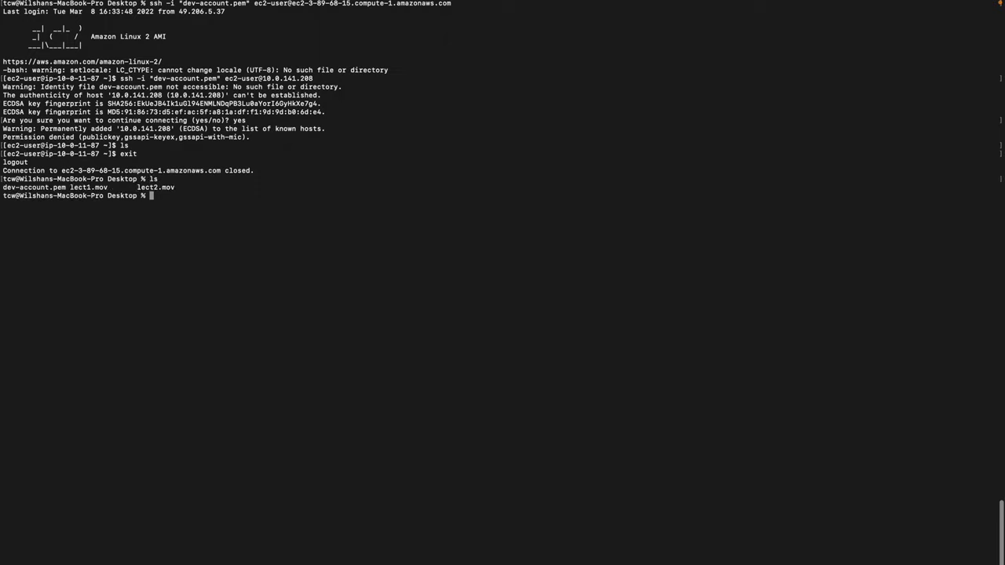
Clear the terminal and begin an ssh-add -K command at the local prompt
text(clear)
key(Return)
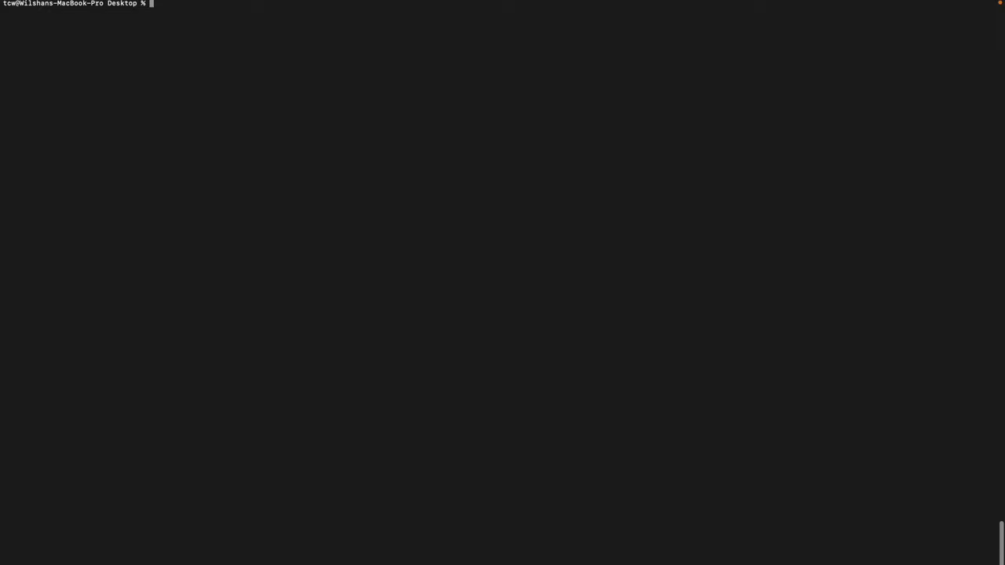
text(ssh-add -K)
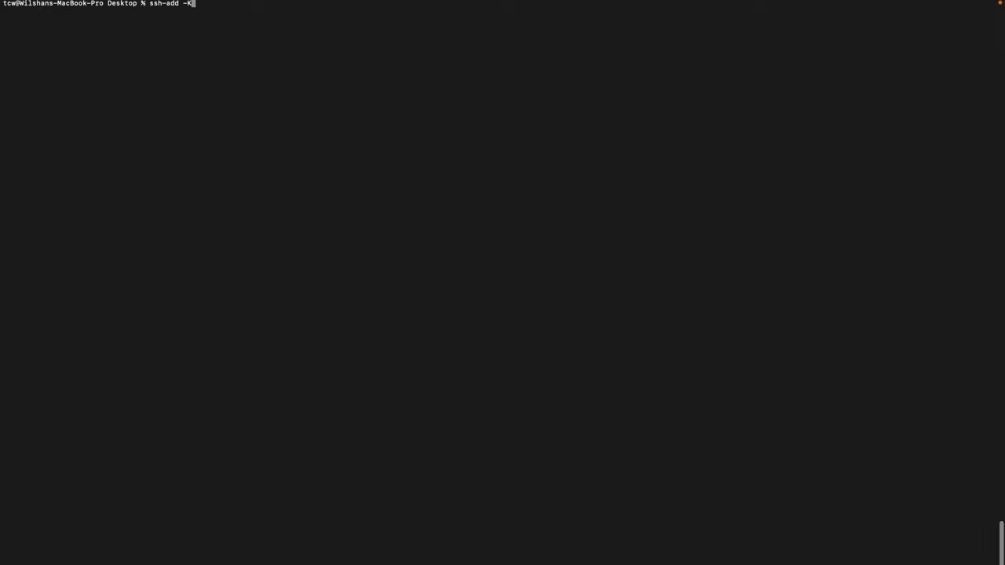
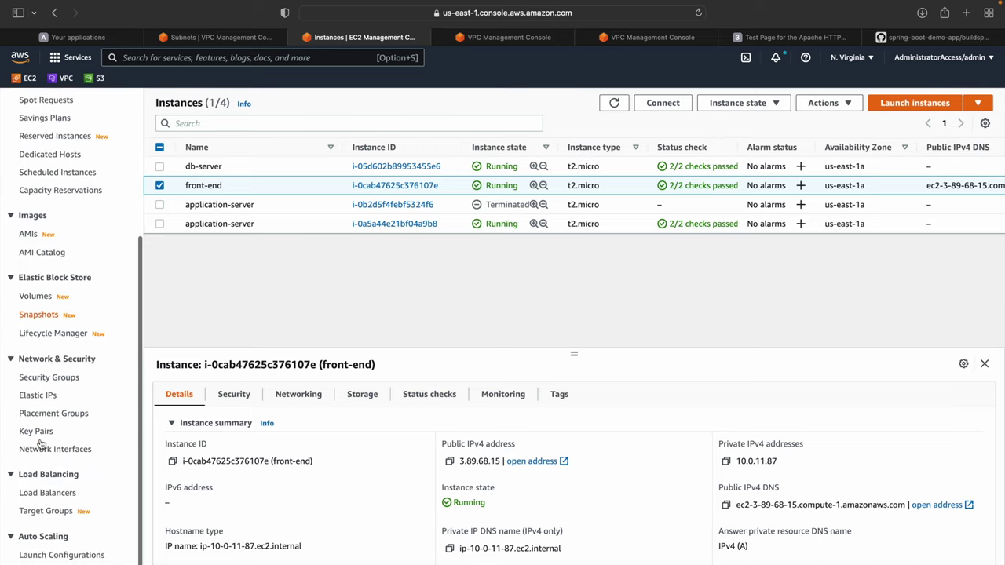
scroll(53, 343, up, 5)
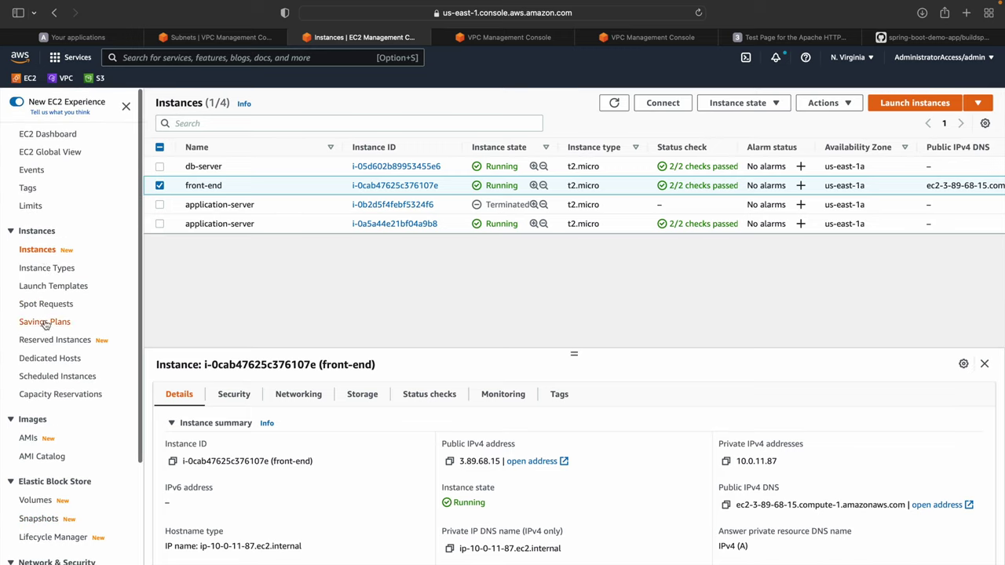
click(45, 340)
click(42, 358)
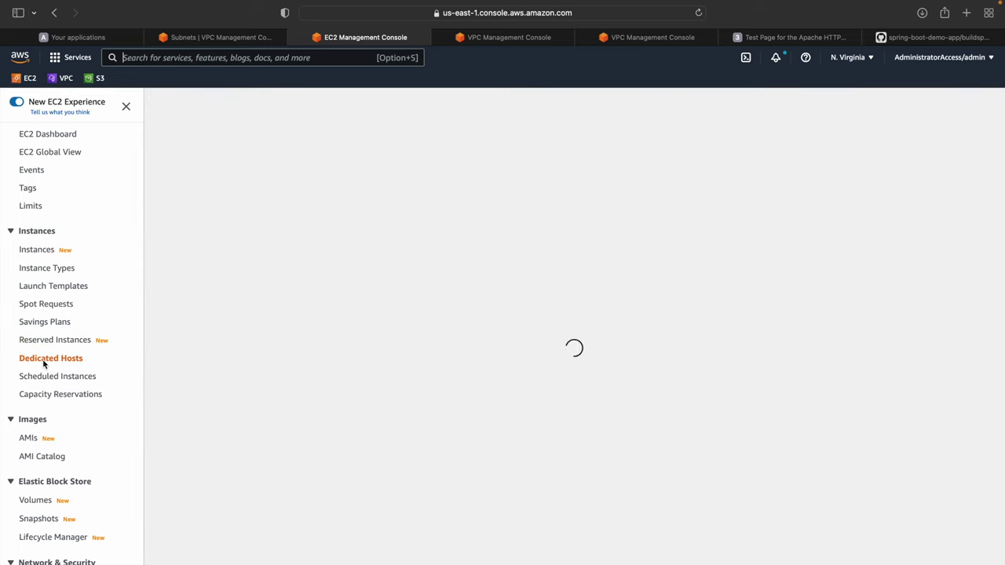
Start a public NAT gateway named nat in the subnet 3-tier-subnet-public1-us-east-1a
click(203, 41)
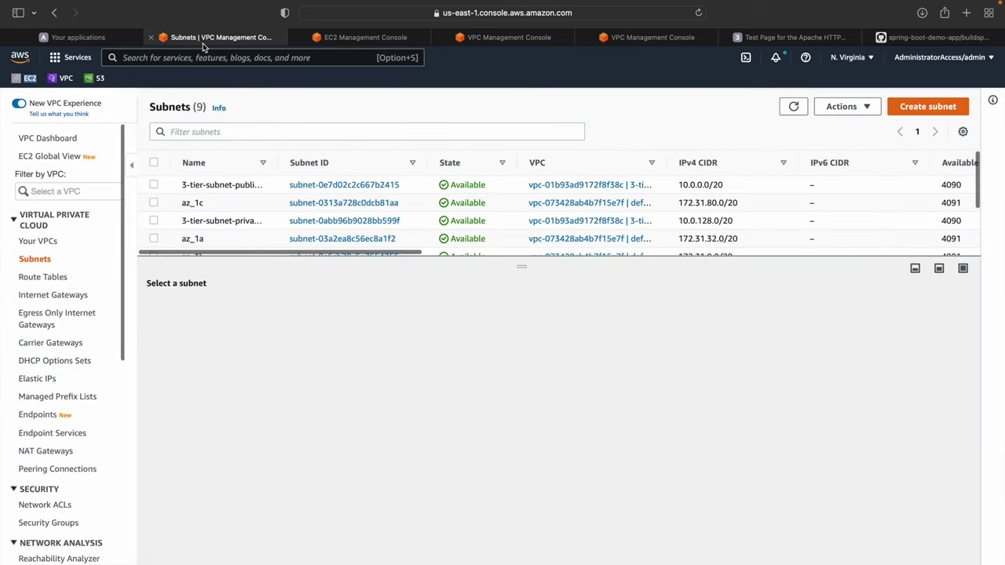
click(43, 454)
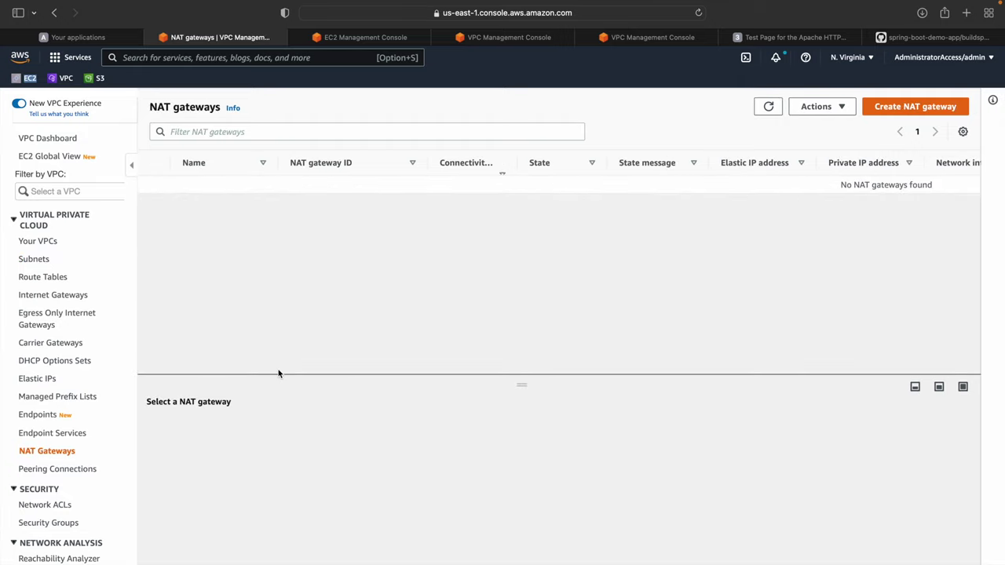
click(923, 107)
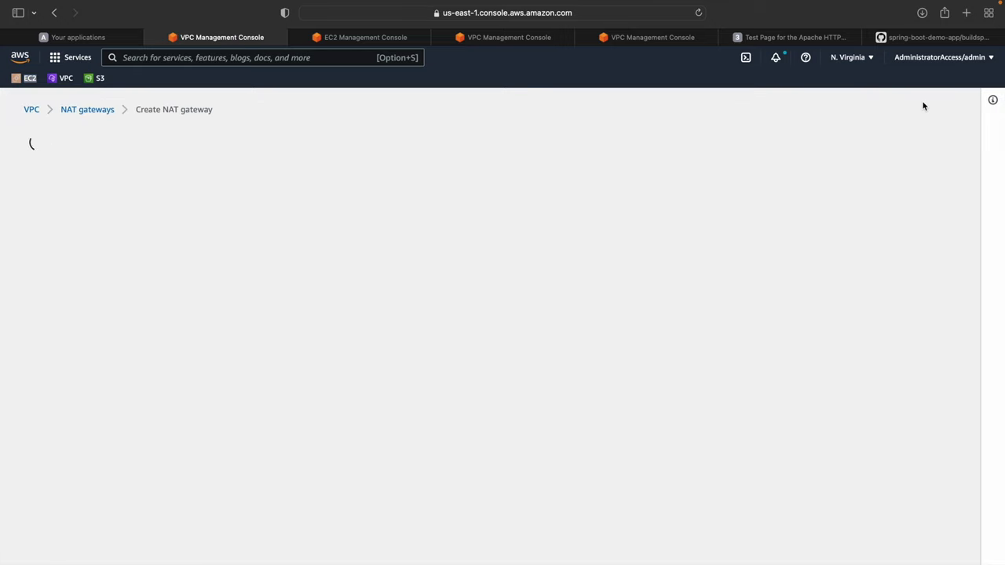
click(234, 271)
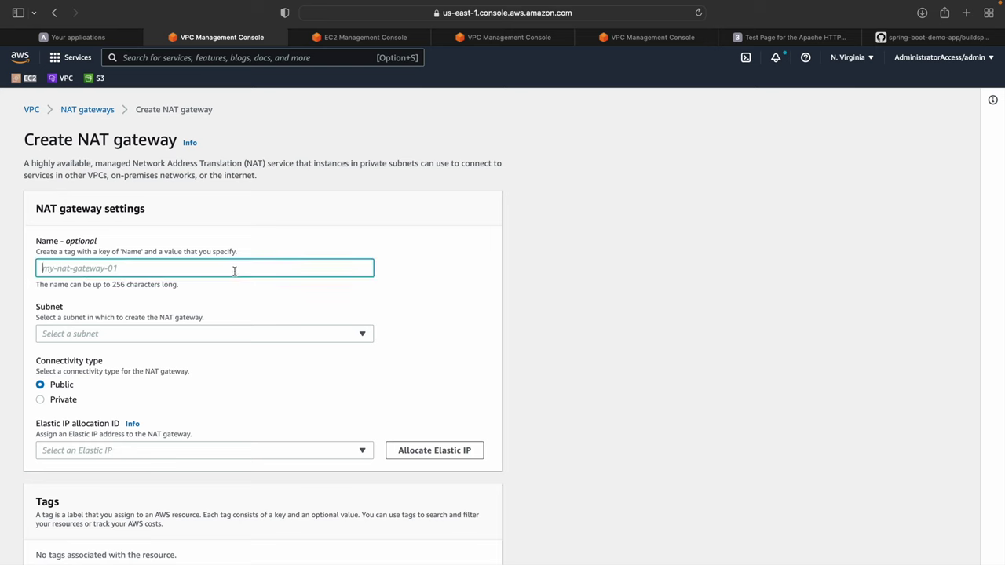
text(nat)
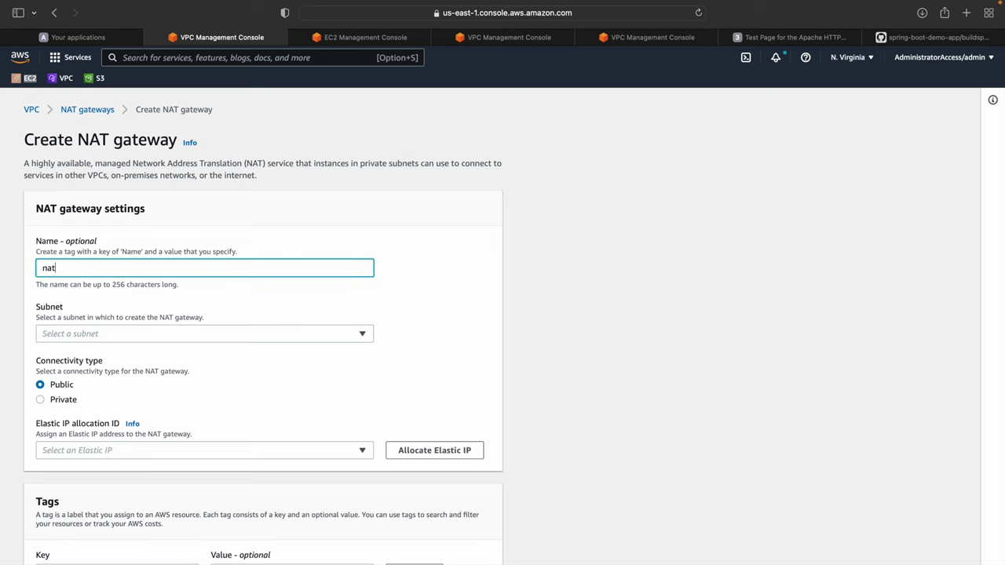
click(173, 333)
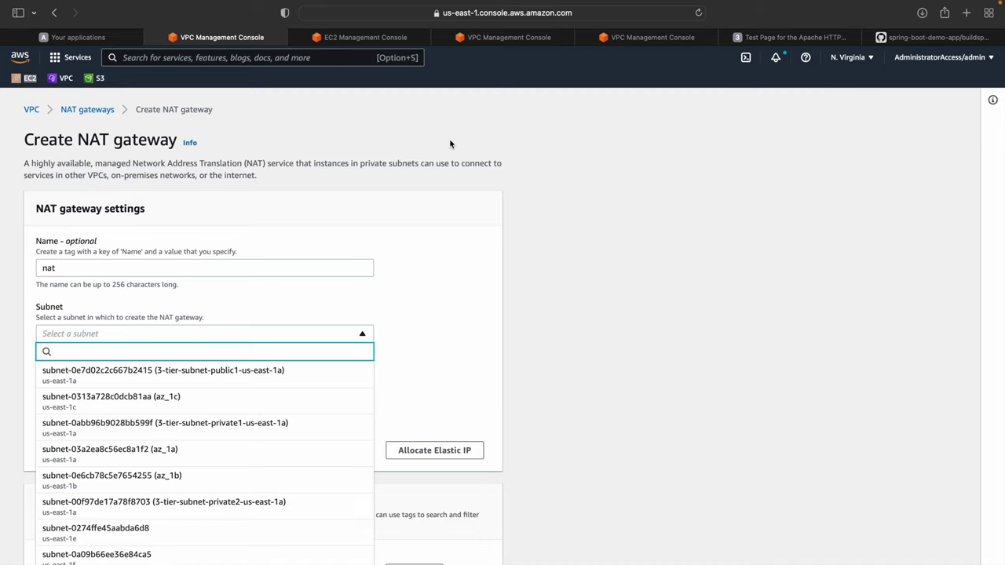
click(224, 379)
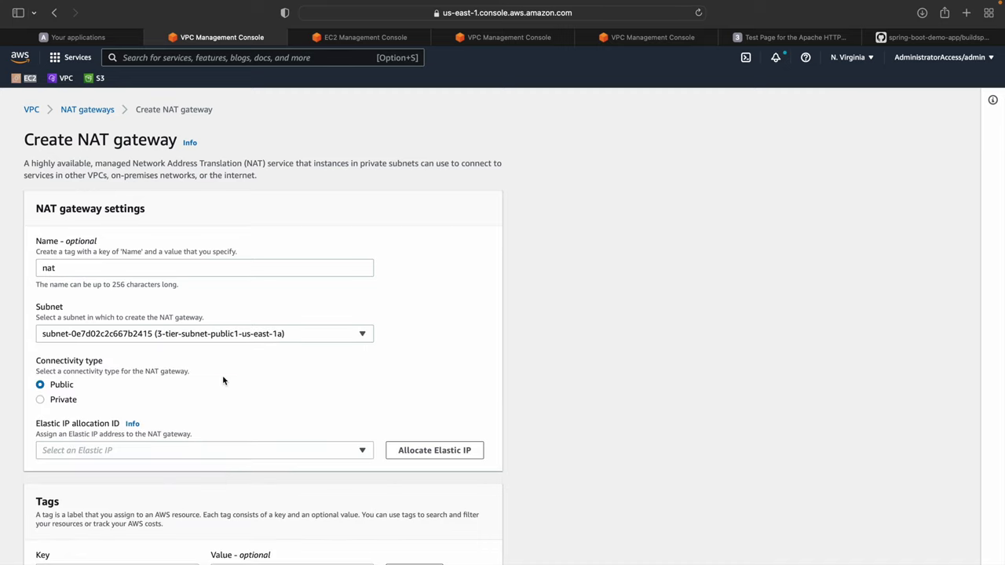
Try to allocate an Elastic IP for the new NAT gateway, and leave the creation form
scroll(222, 380, down, 2)
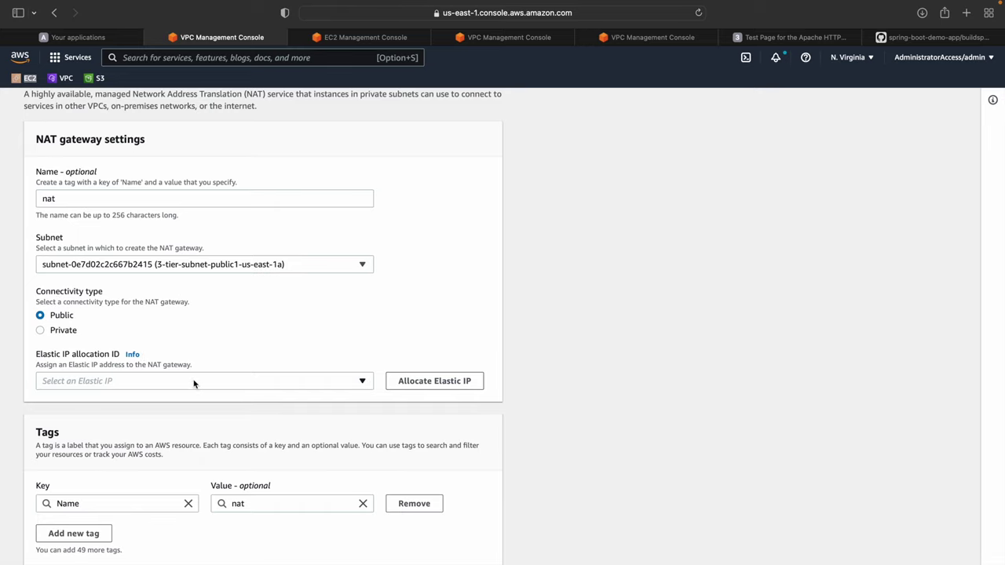
click(194, 382)
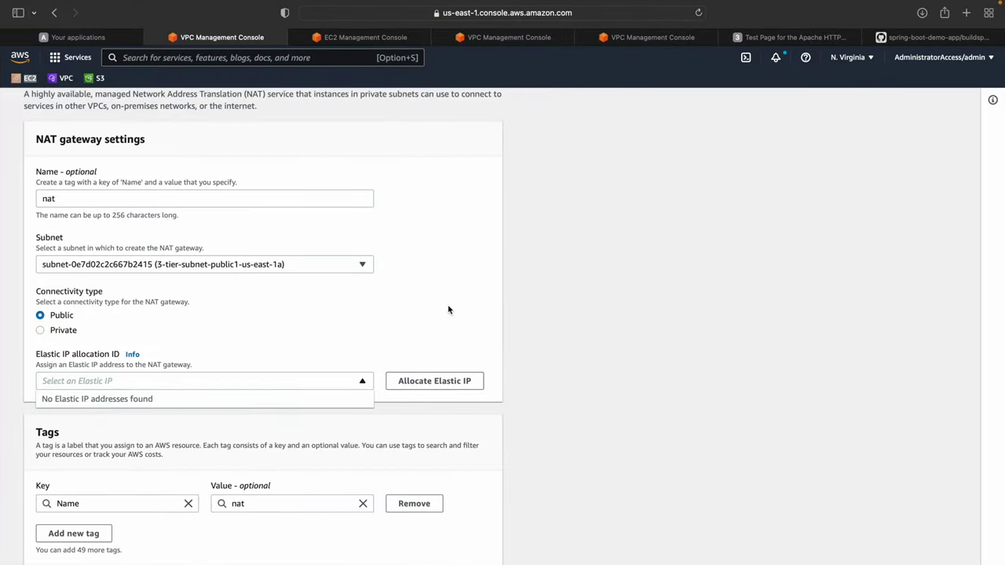
click(456, 381)
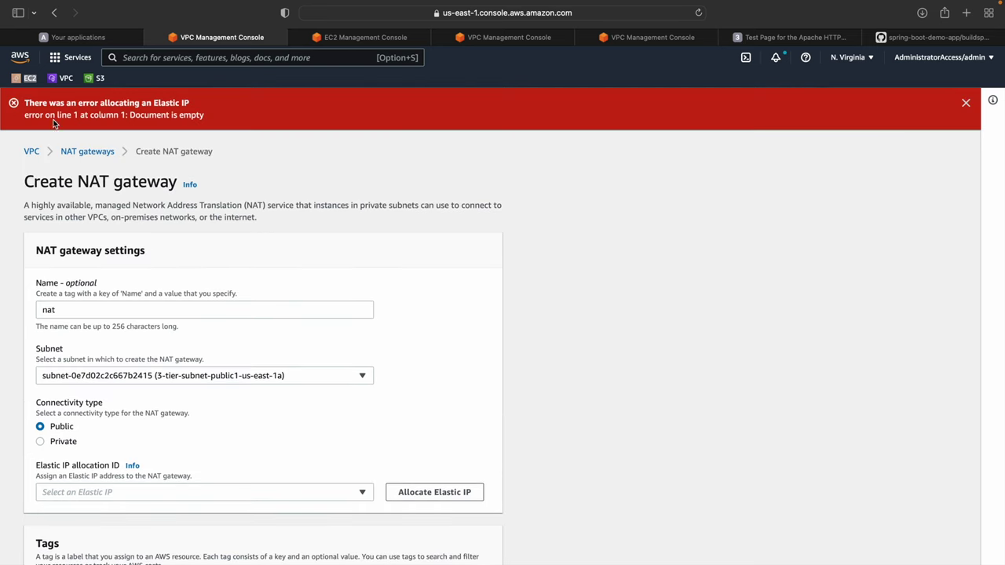
scroll(122, 251, down, 2)
click(440, 407)
mouse_move(385, 69)
scroll(503, 314, down, 3)
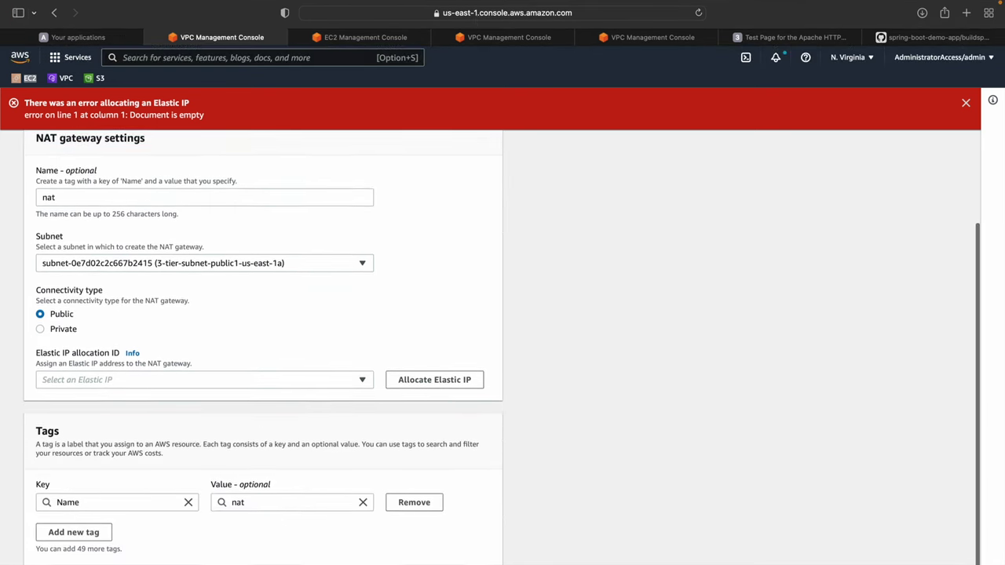
key(super+bracketleft)
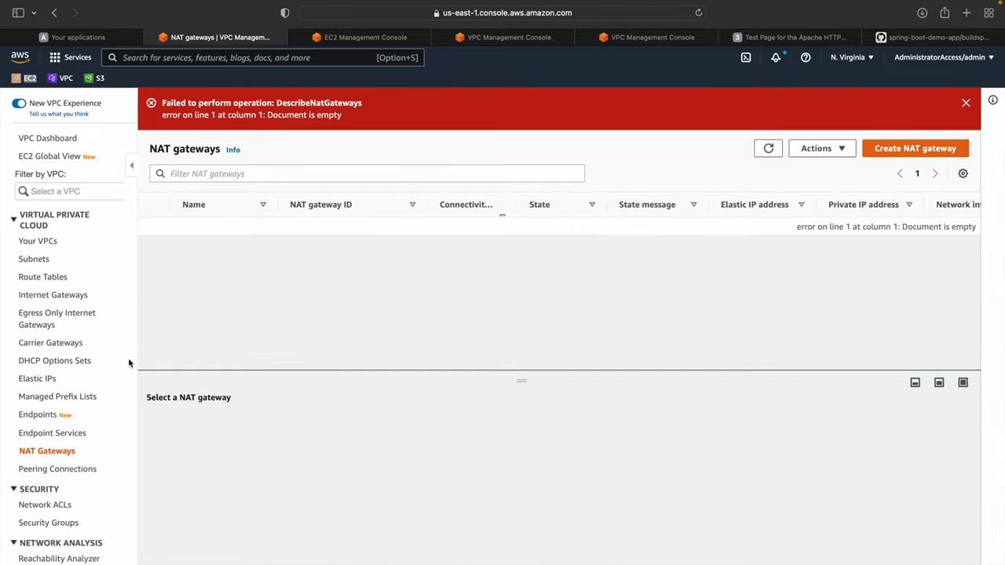
Try to allocate an Elastic IP address from Amazon's IPv4 pool in us-east-1, and return to the Elastic IP addresses list
click(34, 381)
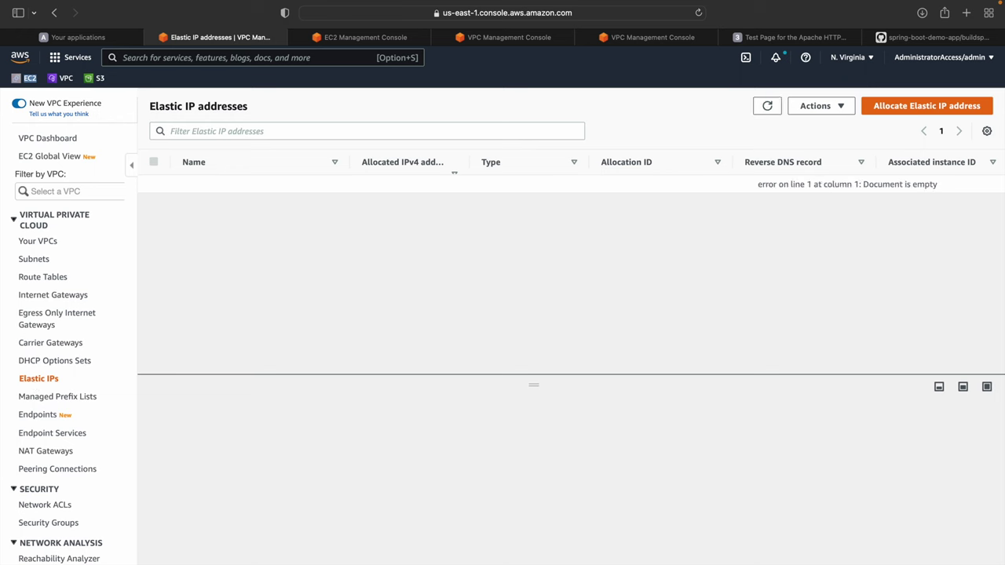
click(933, 107)
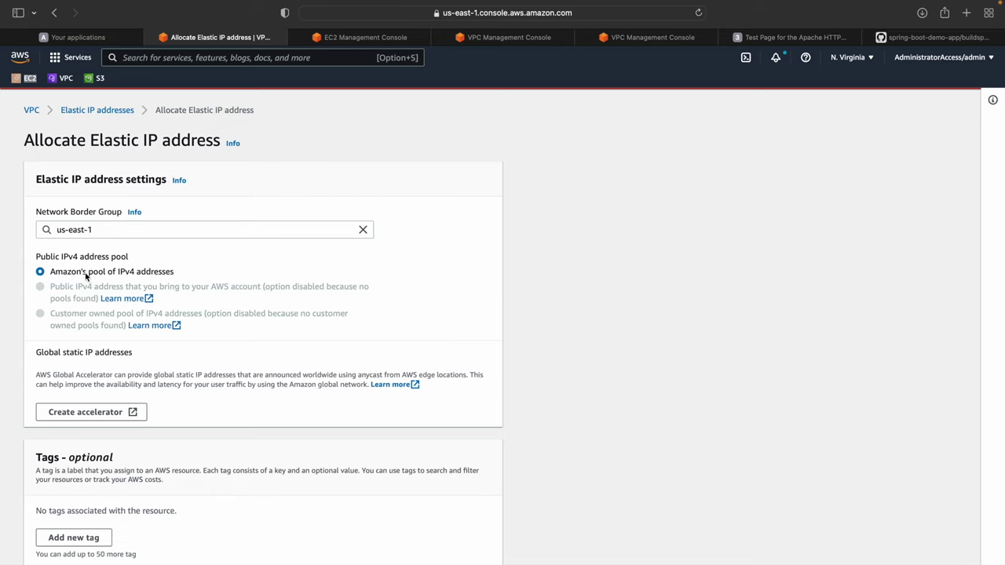
scroll(188, 374, down, 1)
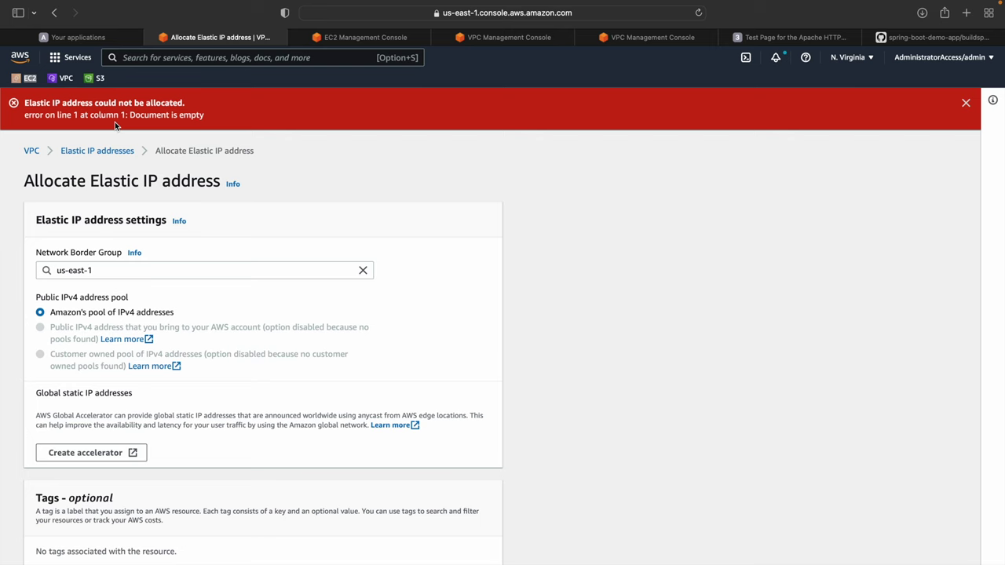
click(124, 152)
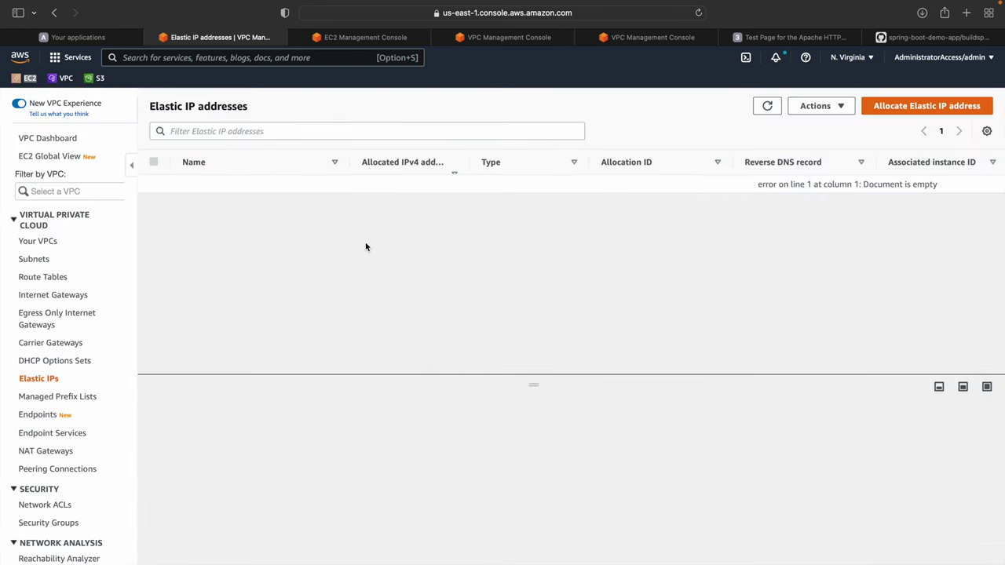
Refresh the Elastic IP addresses page and sign back in to the developer account through the single sign-on link
click(766, 107)
click(36, 361)
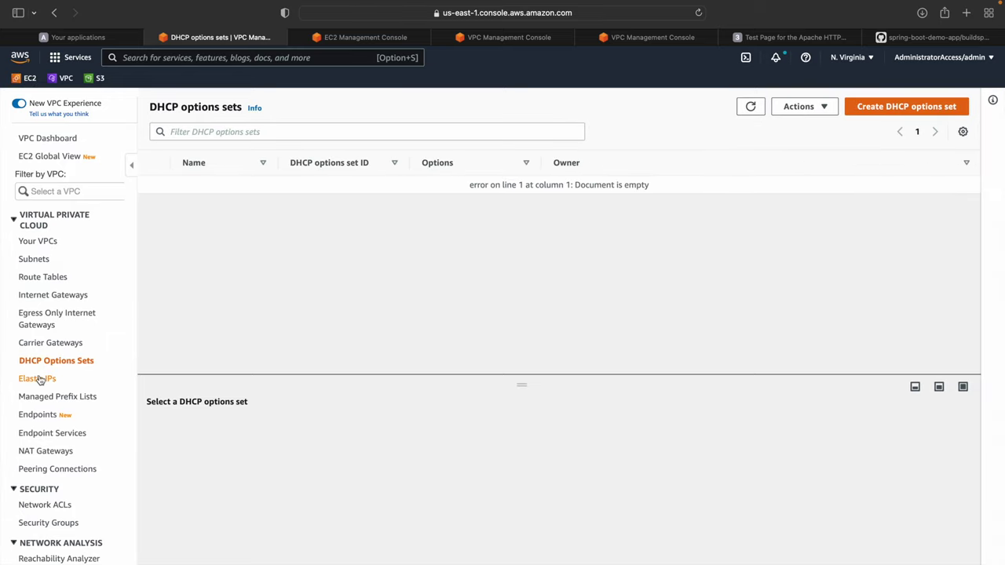
click(39, 379)
click(698, 13)
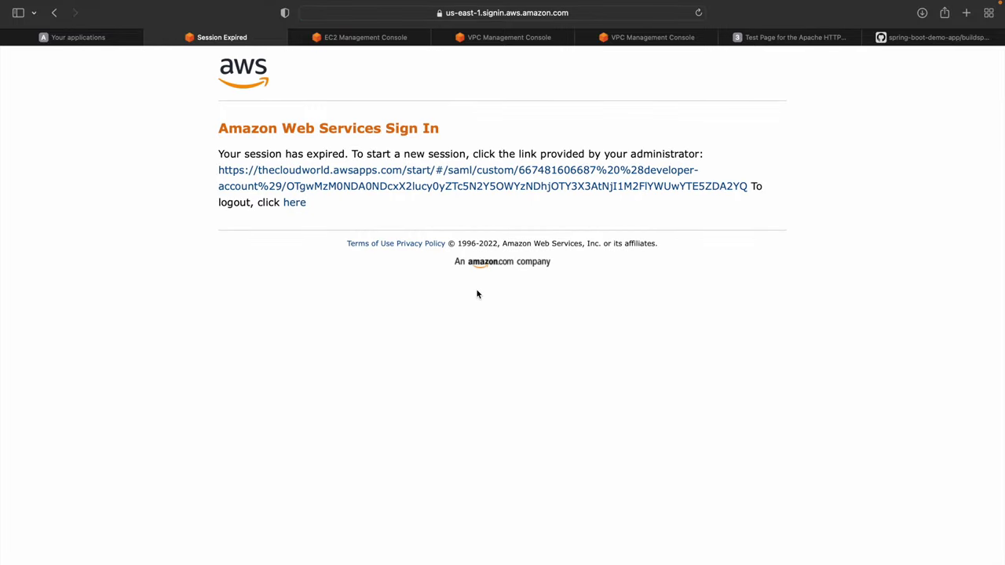
click(430, 186)
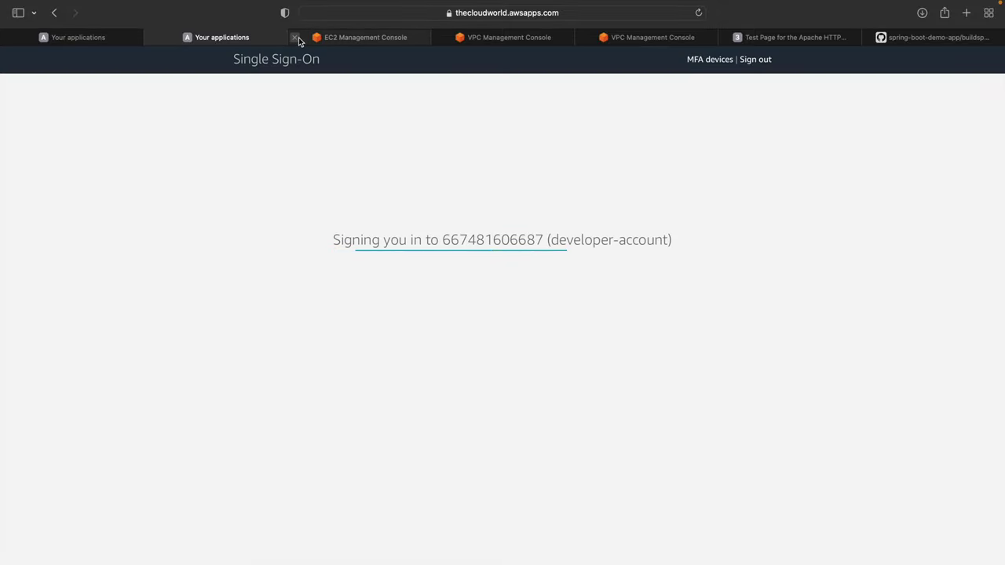
Close the outdated EC2 and VPC console pages in the browser
click(296, 38)
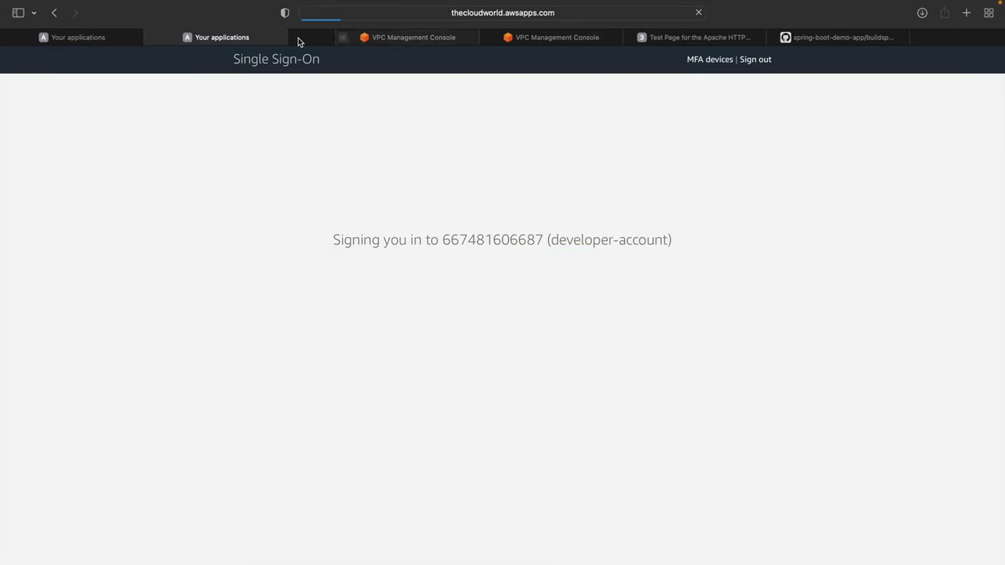
click(296, 37)
click(295, 38)
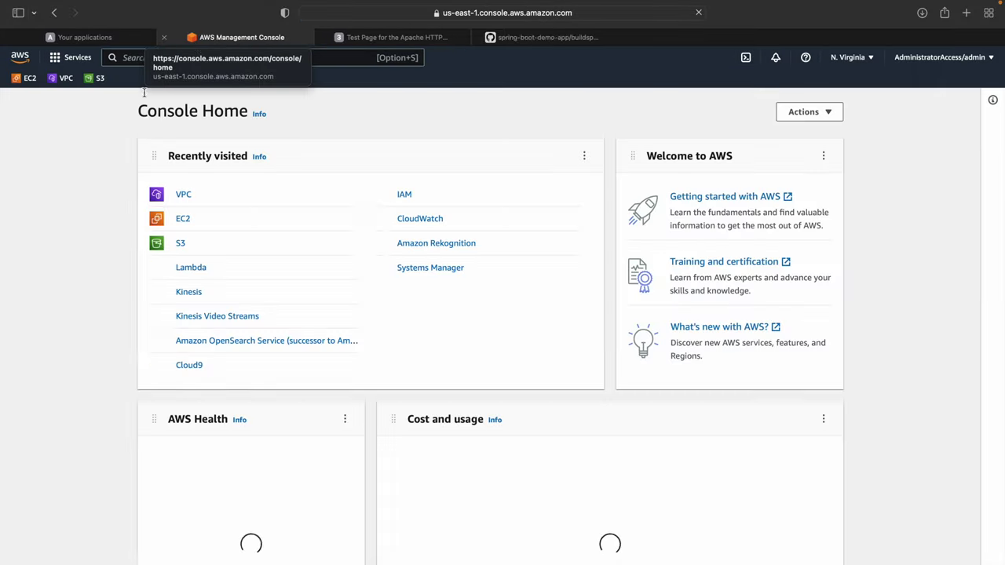
Begin a public NAT gateway in the VPC console, named nat and placed in 3-tier-subnet-public1-us-east-1a
click(184, 197)
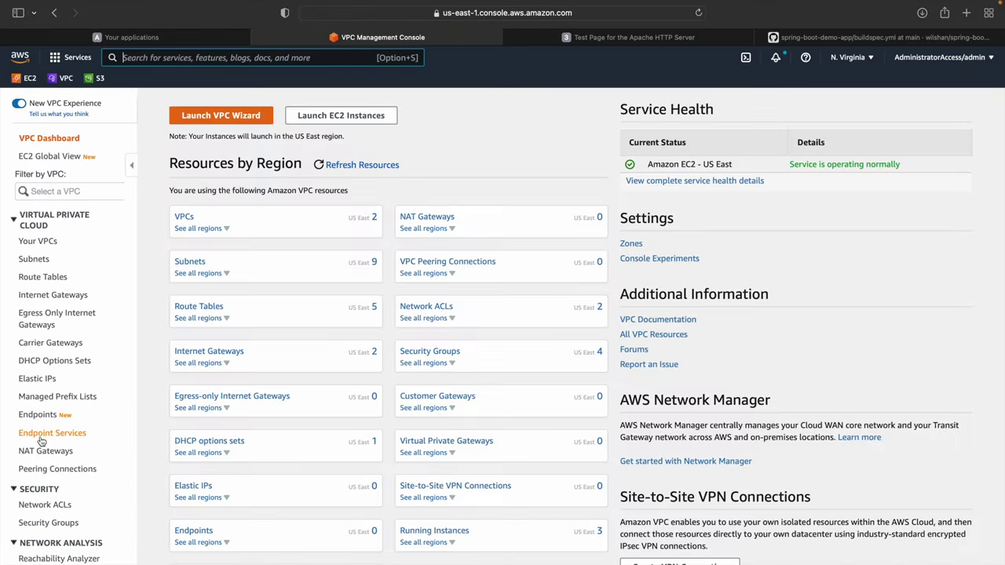
click(45, 451)
click(911, 107)
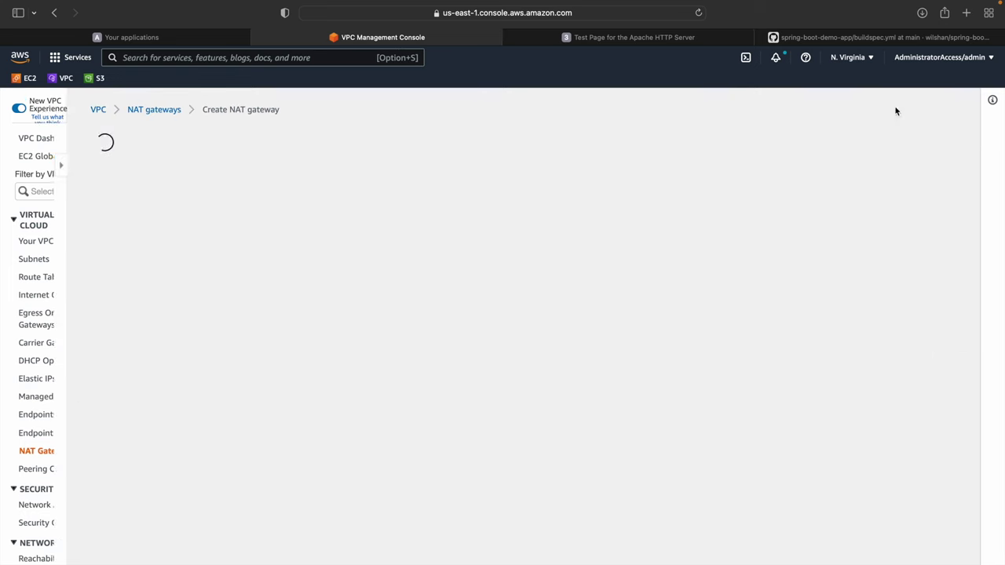
click(86, 268)
text(nat)
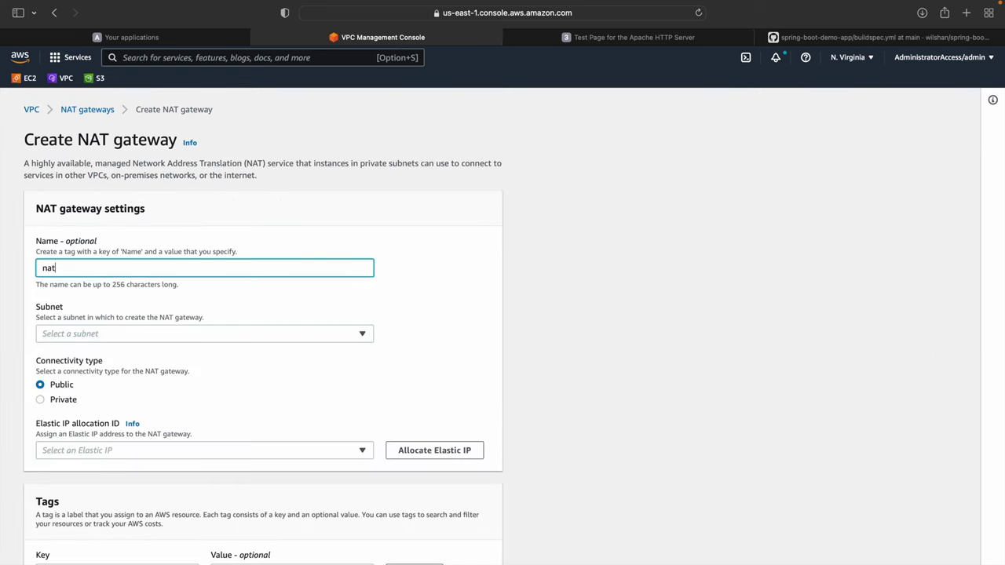
click(85, 334)
click(101, 372)
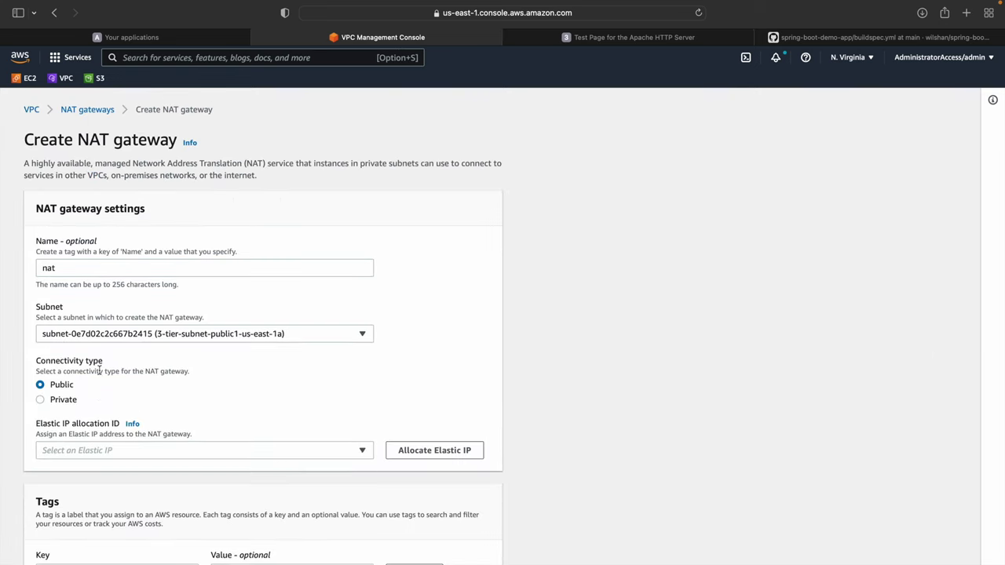
Allocate an Elastic IP to the nat gateway and create it
scroll(137, 385, down, 2)
click(392, 380)
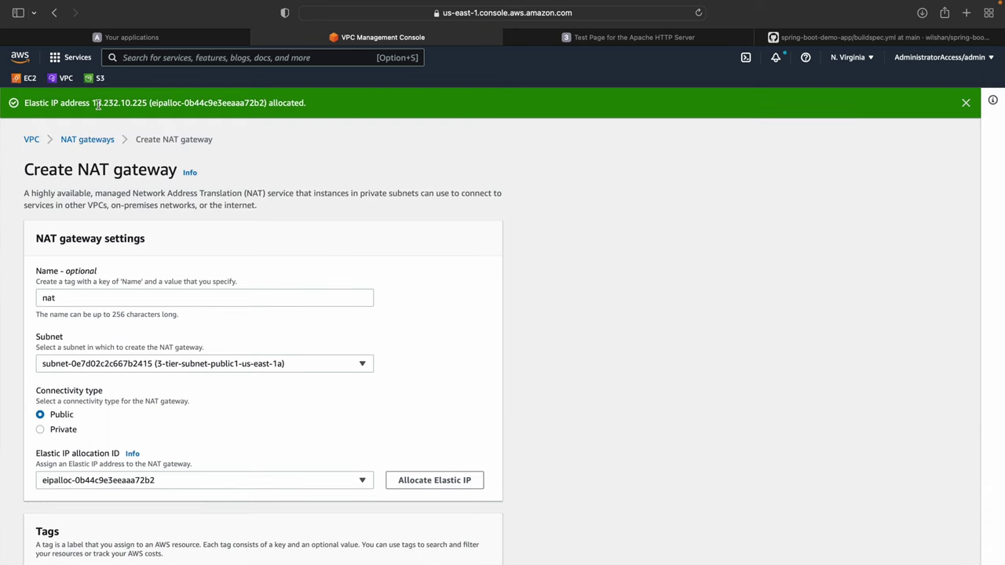
drag(93, 103, 306, 104)
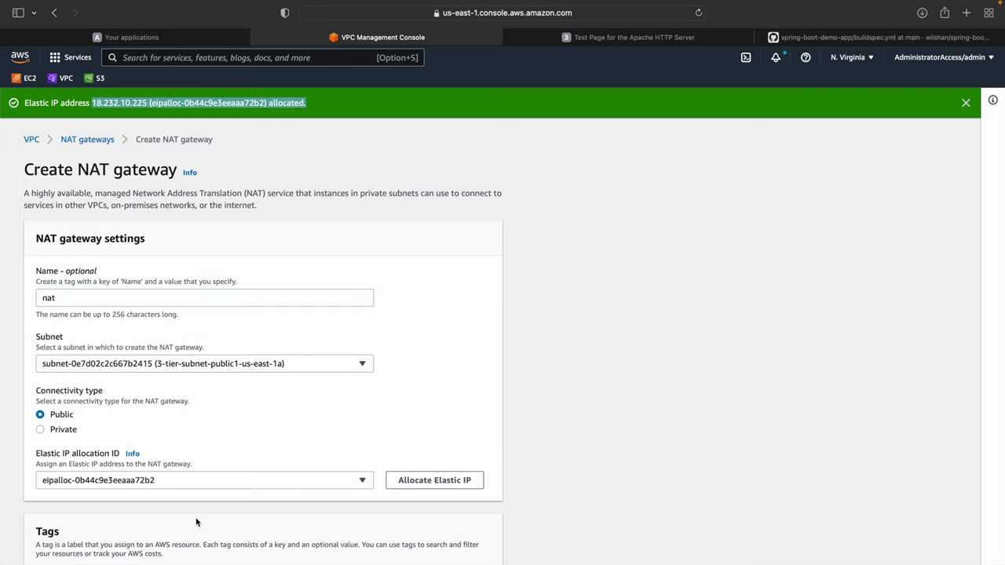
scroll(446, 488, down, 3)
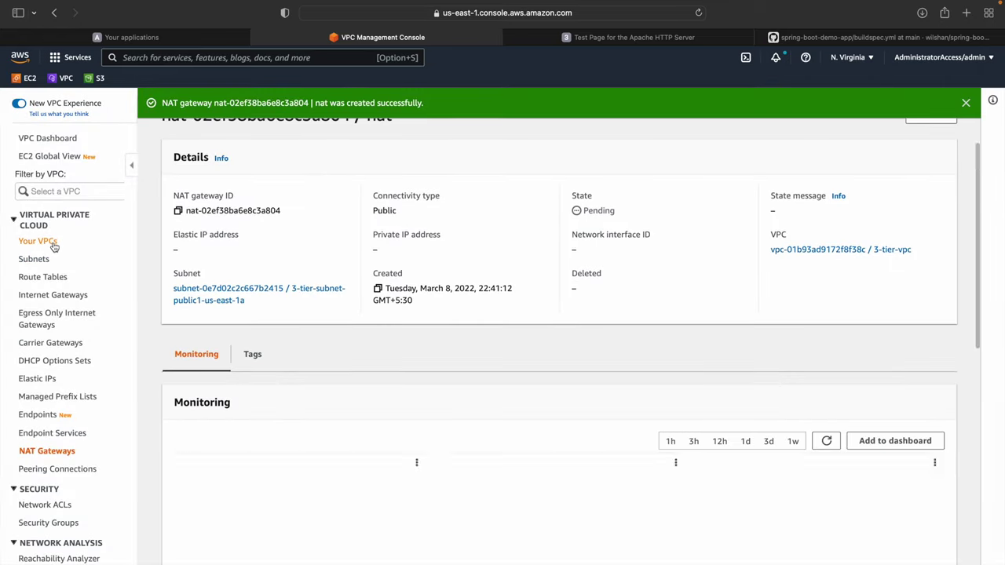
Show the list of VPCs and check the terminal session where curl google.com was run
click(53, 243)
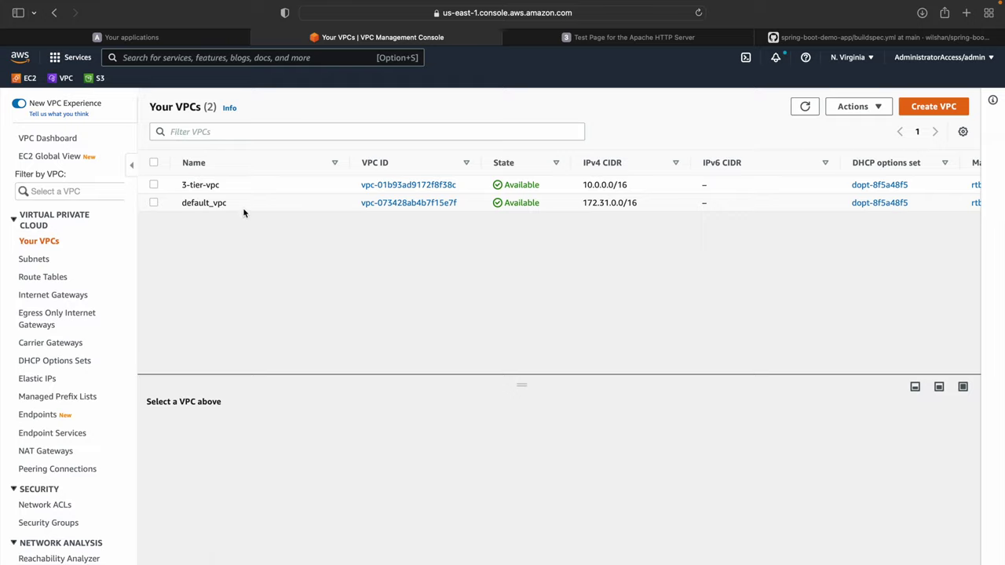
click(587, 43)
key(ctrl+Right)
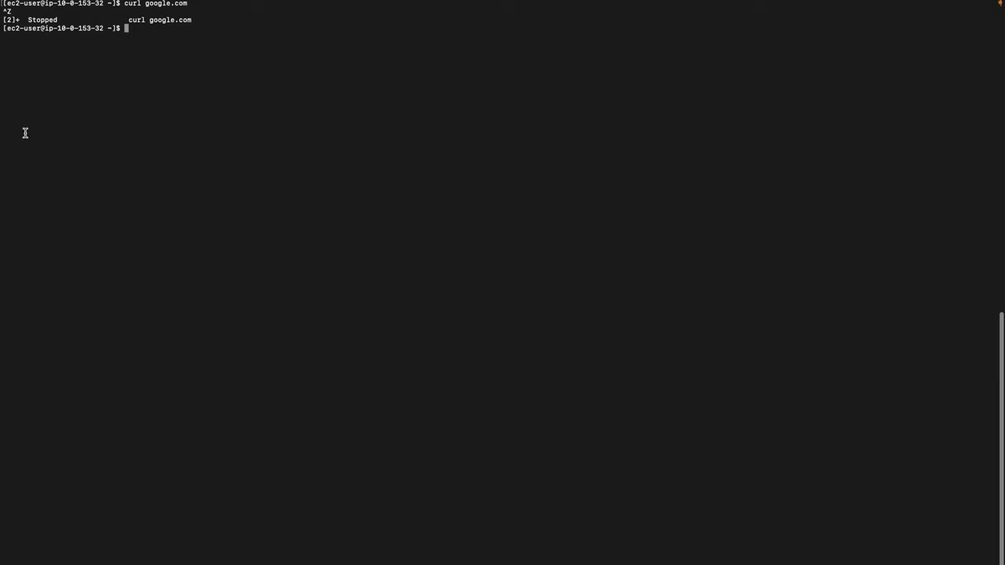
key(ctrl+Left)
click(385, 43)
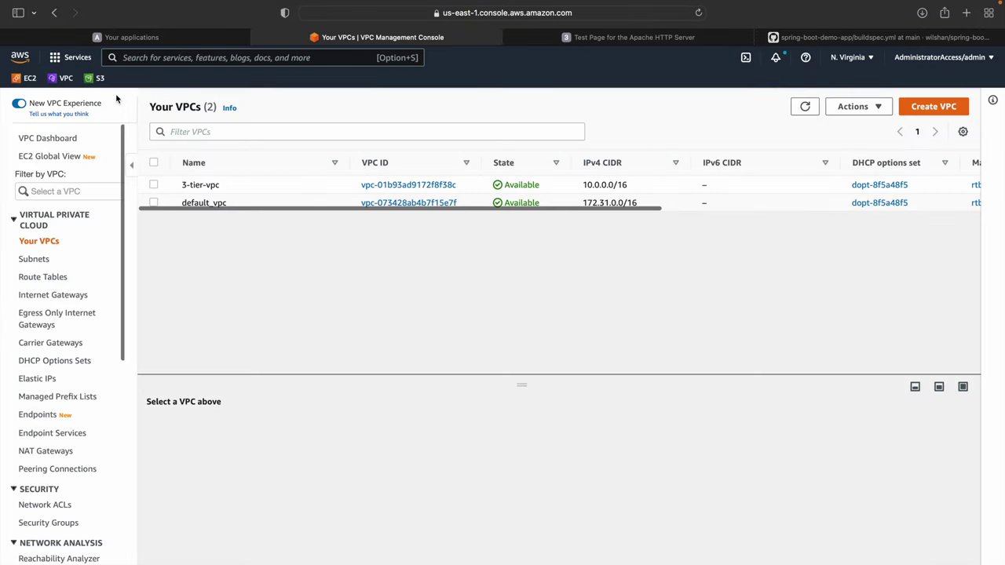
Open the EC2 instances list in a separate browser page and select the front-end instance
right_click(35, 79)
click(62, 84)
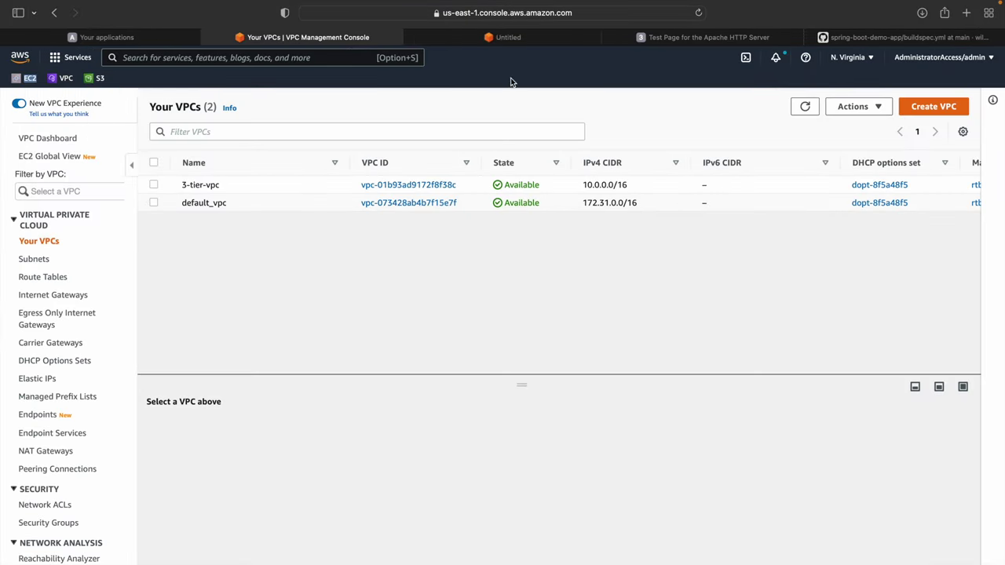
click(472, 42)
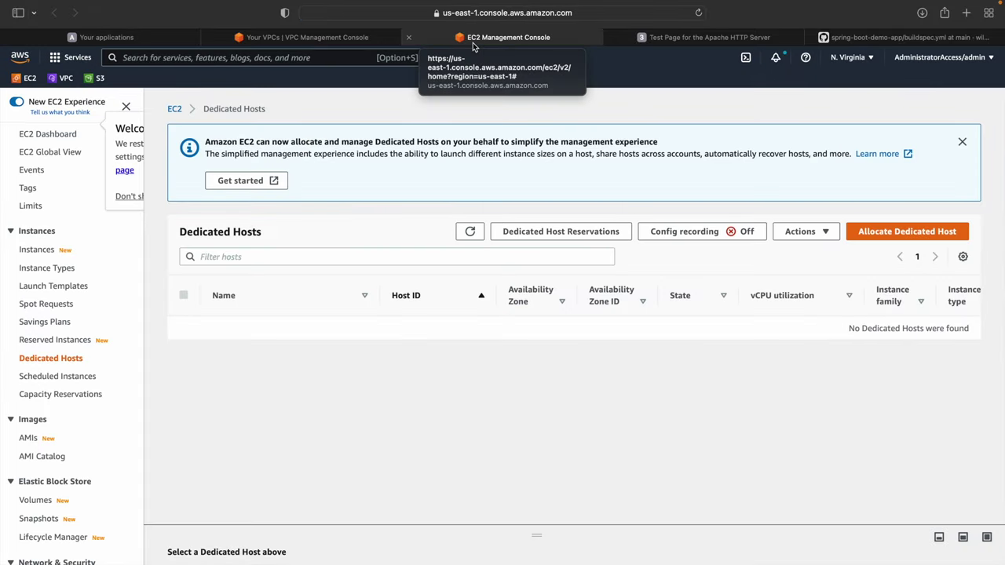
click(52, 250)
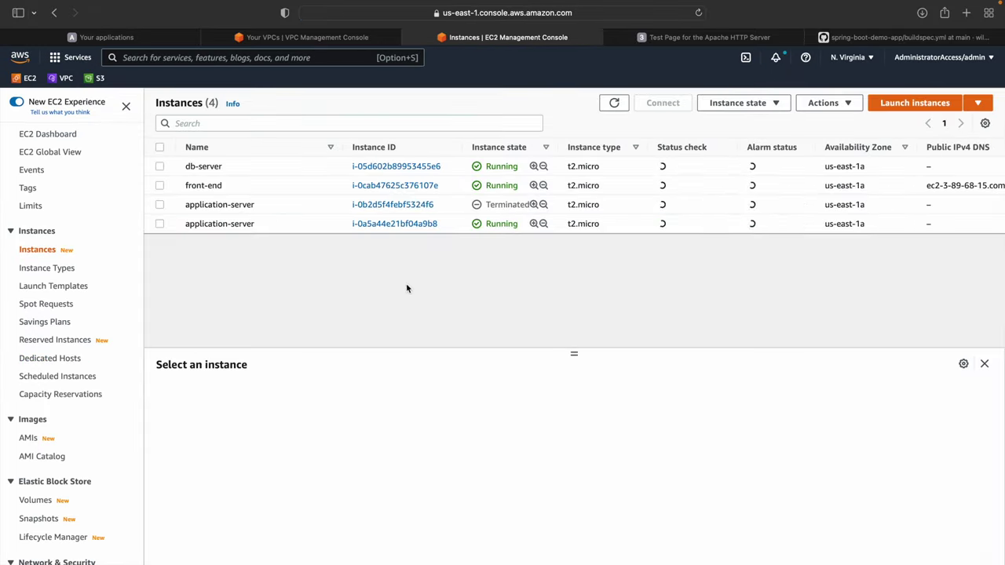
click(261, 186)
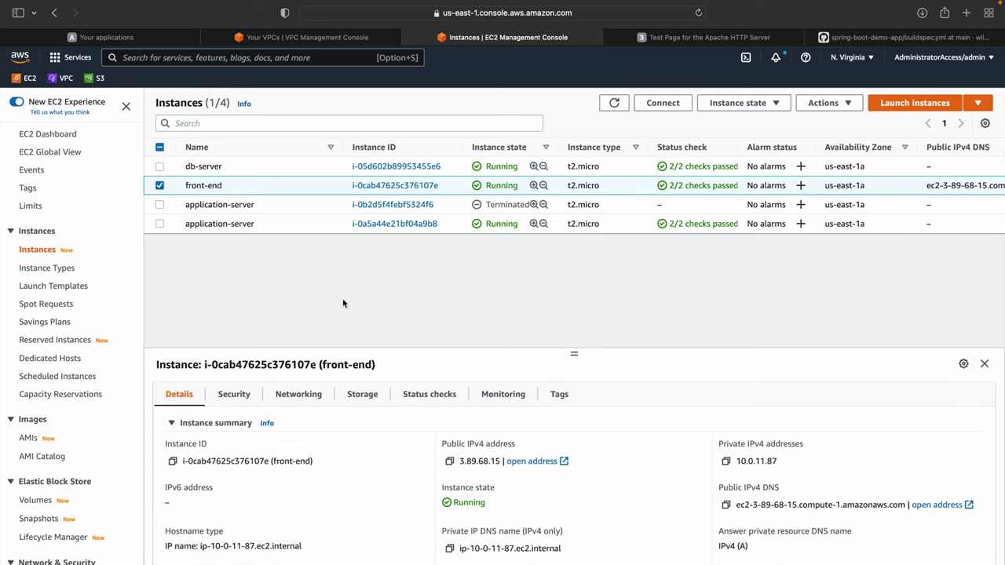
Copy the front-end instance's example SSH command from its connection details and paste it into the terminal session
click(665, 103)
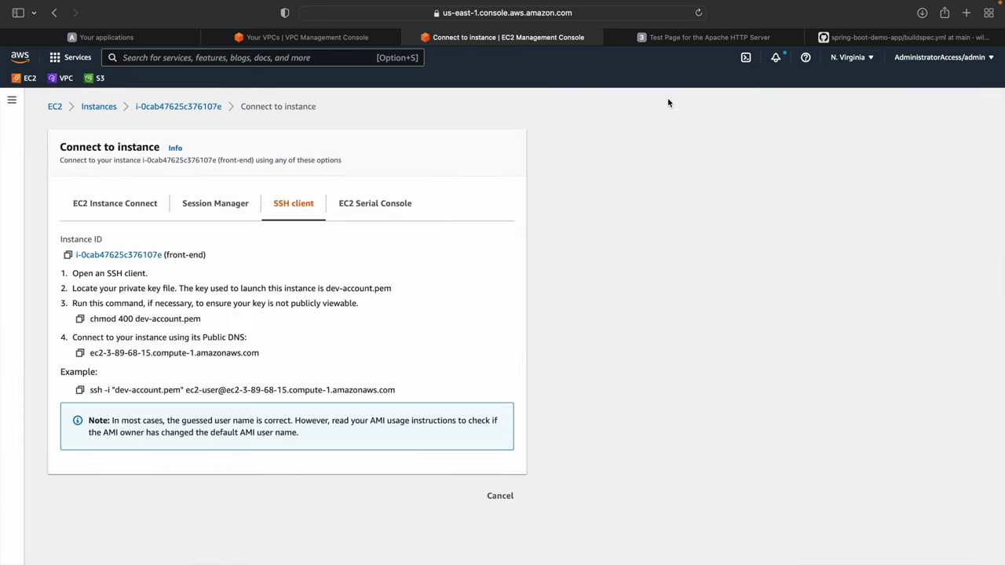
click(81, 391)
key(ctrl+Right)
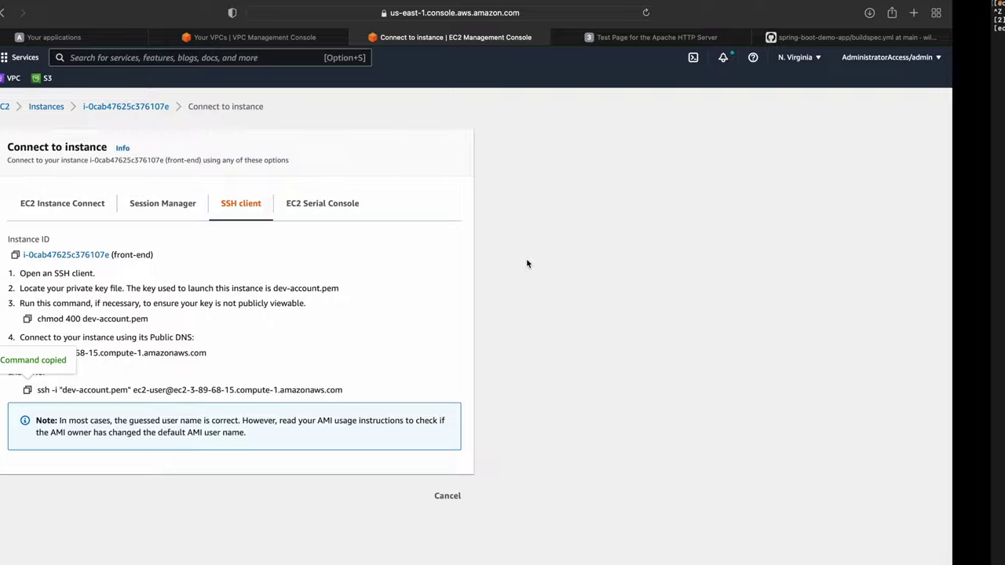
right_click(234, 211)
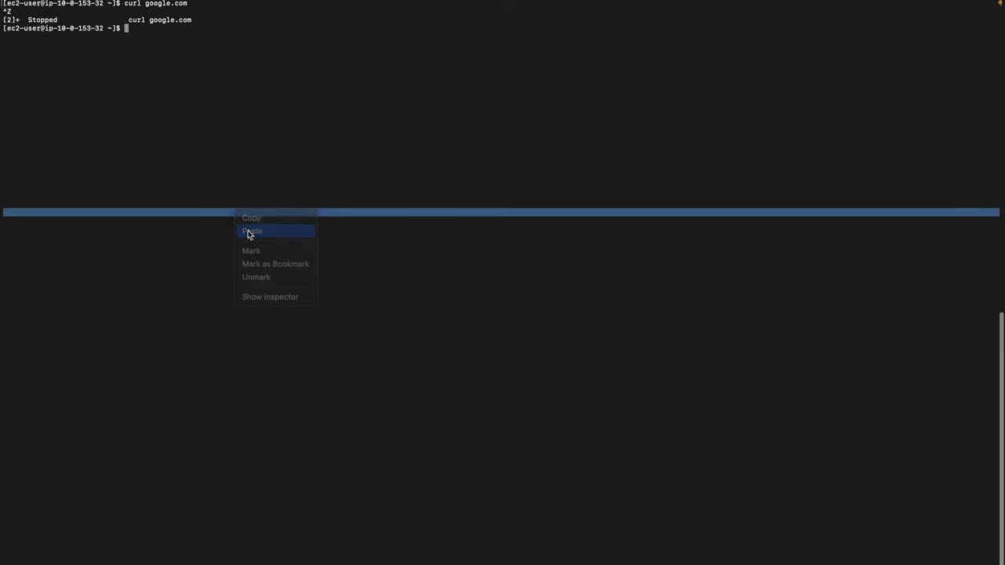
click(250, 232)
Replace the key file option with -A in the pasted SSH command, and try to connect to the front-end server, accepting the host with yes
key(Left)
key(Left)
key(Left)
key(Left)
key(Left)
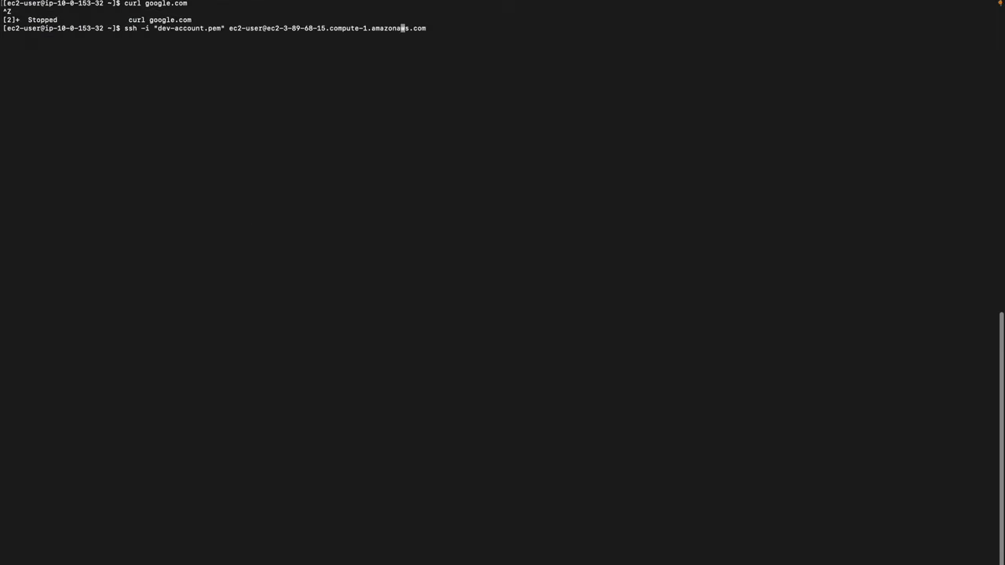
key(Left)
key(Left)
key(Left)
key(Left)
key(Left)
key(Left)
key(Left)
key(Left)
key(Left)
key(Left)
key(Left)
key(Left)
key(Left)
key(Left)
key(Left)
key(Left)
key(Left)
key(Left)
key(Left)
key(Left)
key(BackSpace)
key(BackSpace)
key(BackSpace)
key(BackSpace)
key(BackSpace)
key(BackSpace)
key(BackSpace)
key(BackSpace)
key(BackSpace)
key(BackSpace)
key(BackSpace)
key(BackSpace)
key(BackSpace)
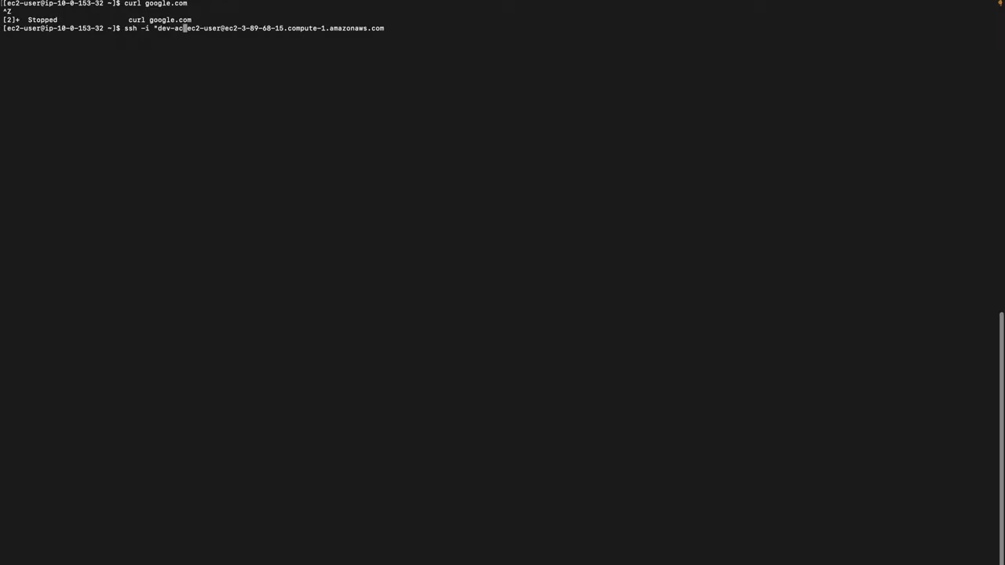
key(BackSpace)
key(BackSpace)
key(BackSpace)
key(BackSpace)
key(BackSpace)
key(BackSpace)
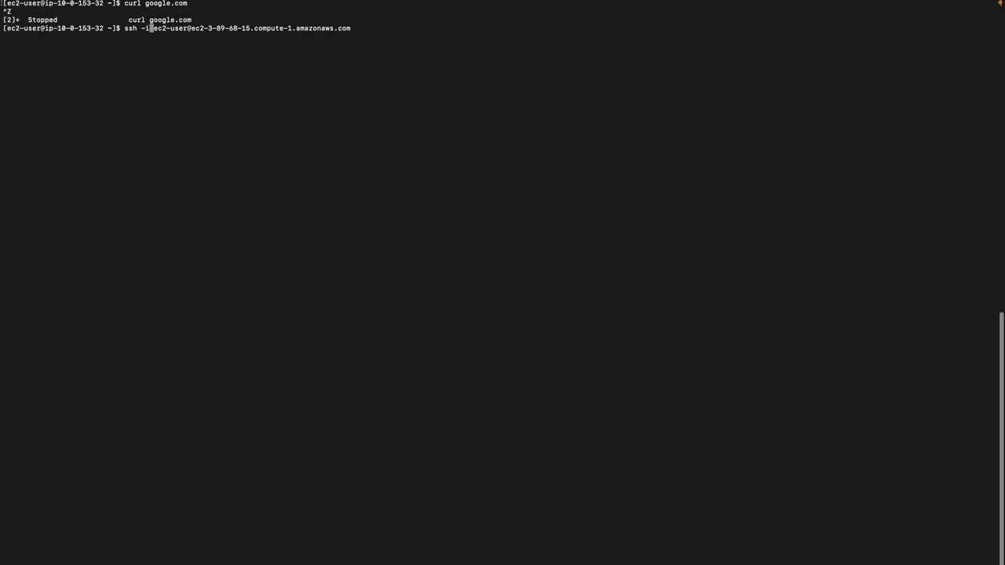
text(A)
key(Return)
text(yes)
key(Return)
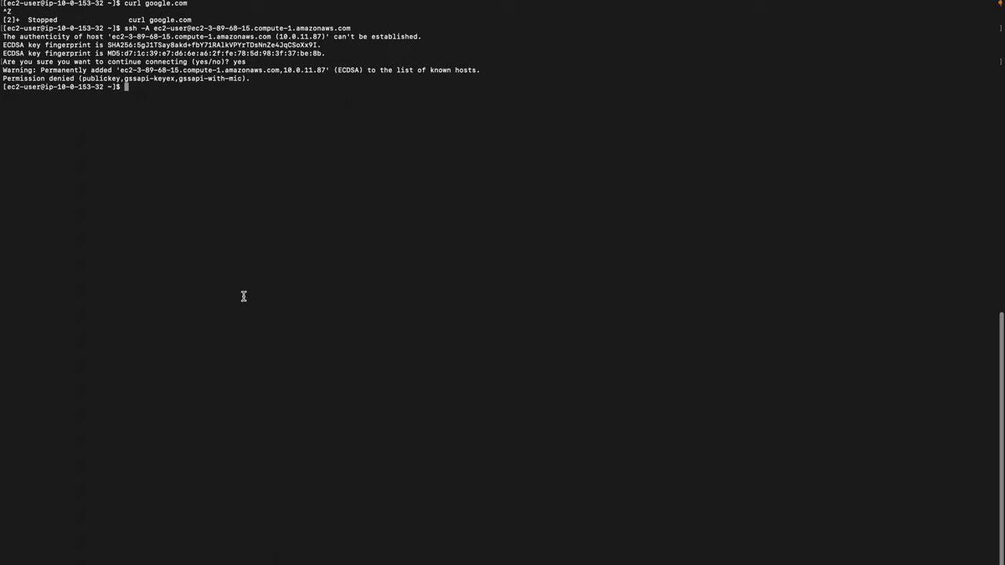
Exit the private server's and front-end server's SSH sessions to return to the local shell
text(exit)
key(Return)
text(exit)
key(Return)
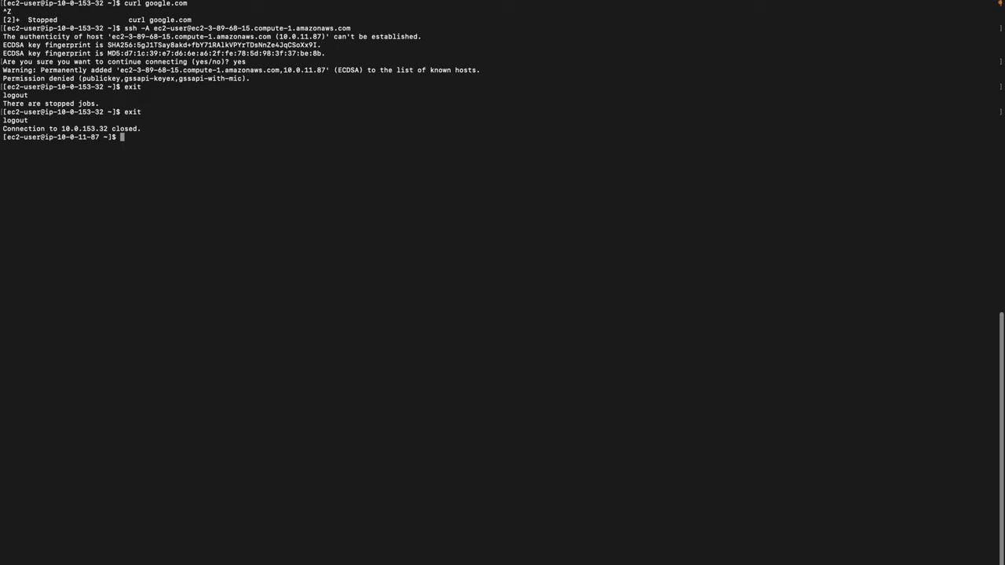
text(xit)
key(Return)
key(Up)
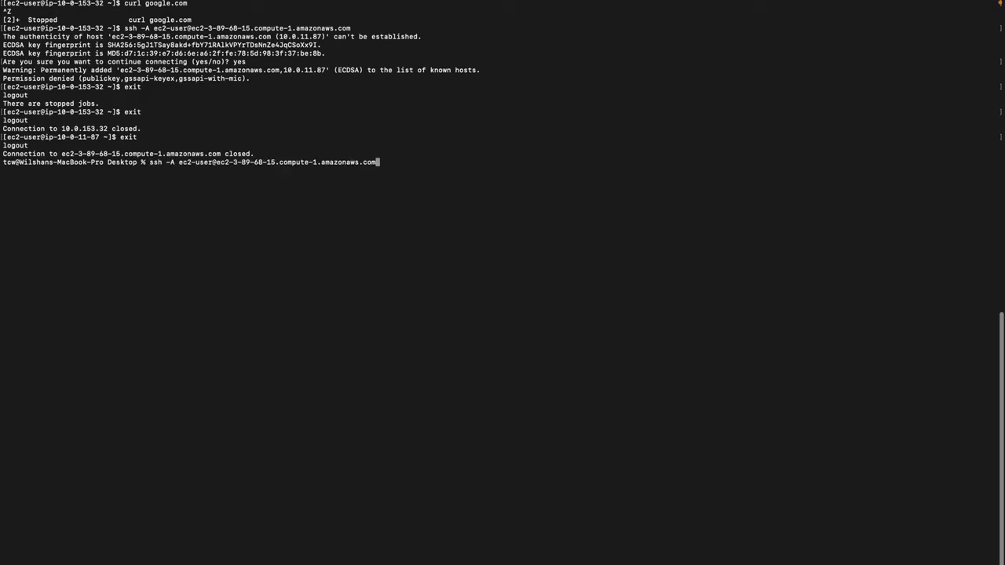
key(Return)
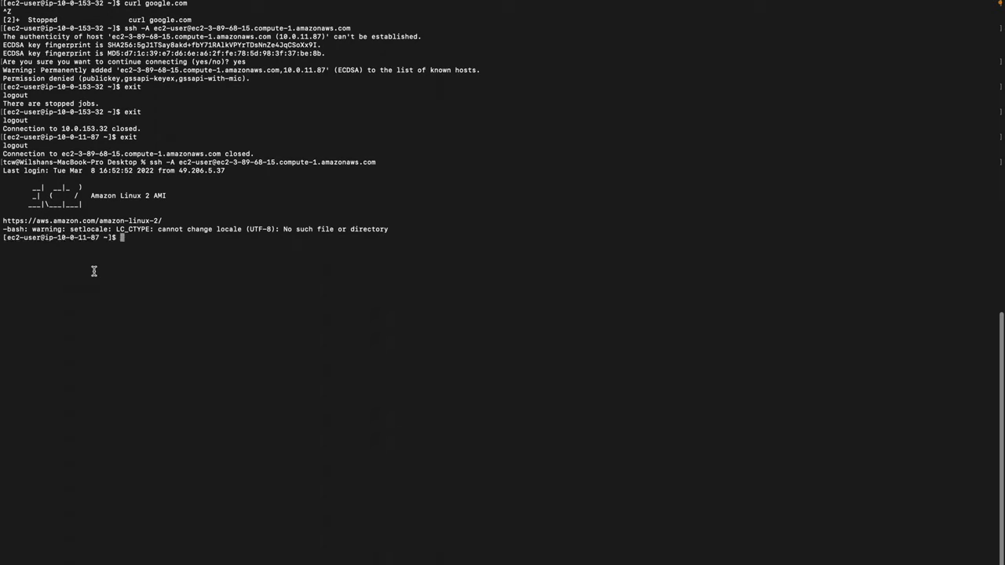
text(clera)
key(BackSpace)
key(BackSpace)
text(ar)
key(Return)
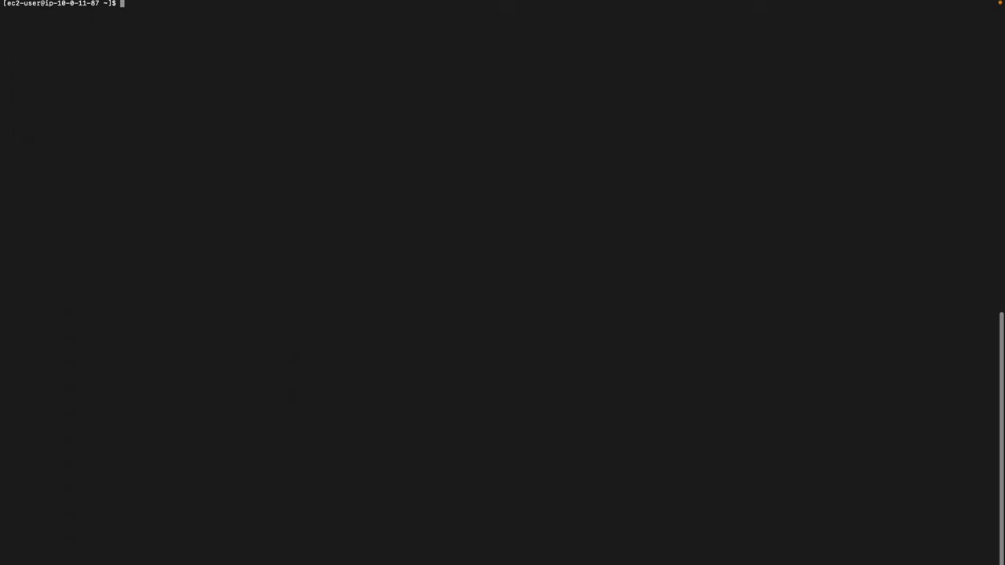
Switch to the EC2 console and copy the running application-server instance's private IPv4 address
key(super+Tab)
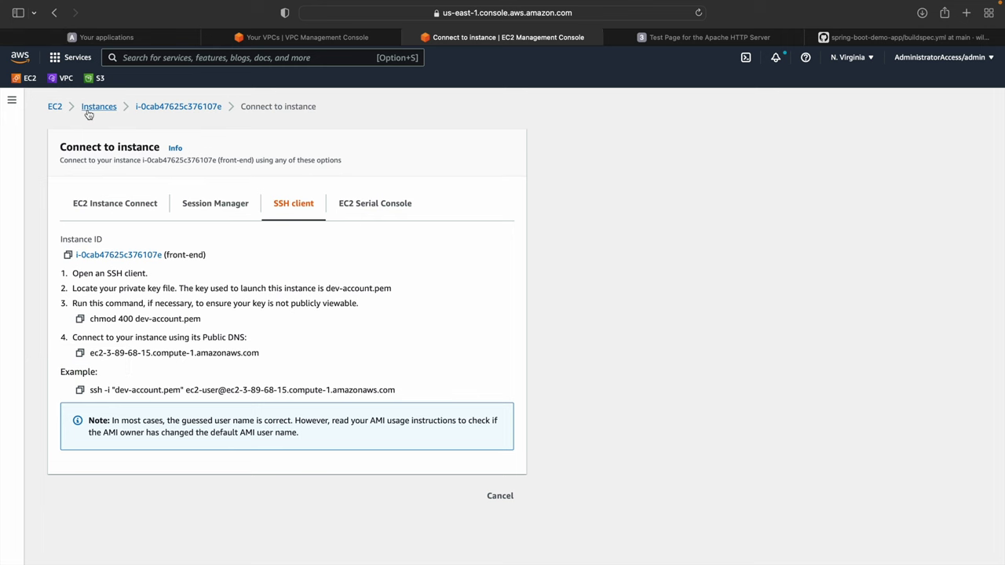
click(88, 112)
click(229, 225)
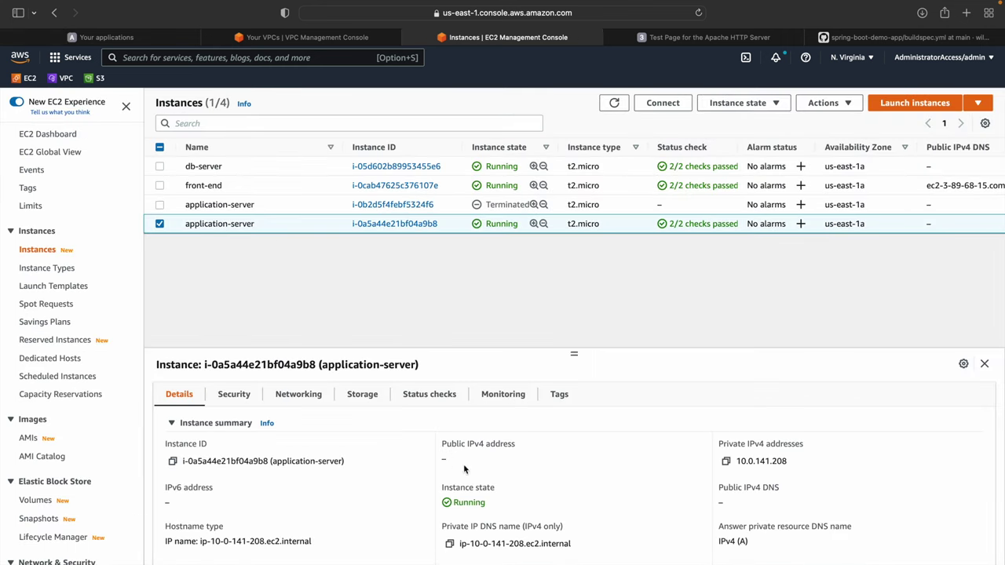
click(725, 460)
key(super+Tab)
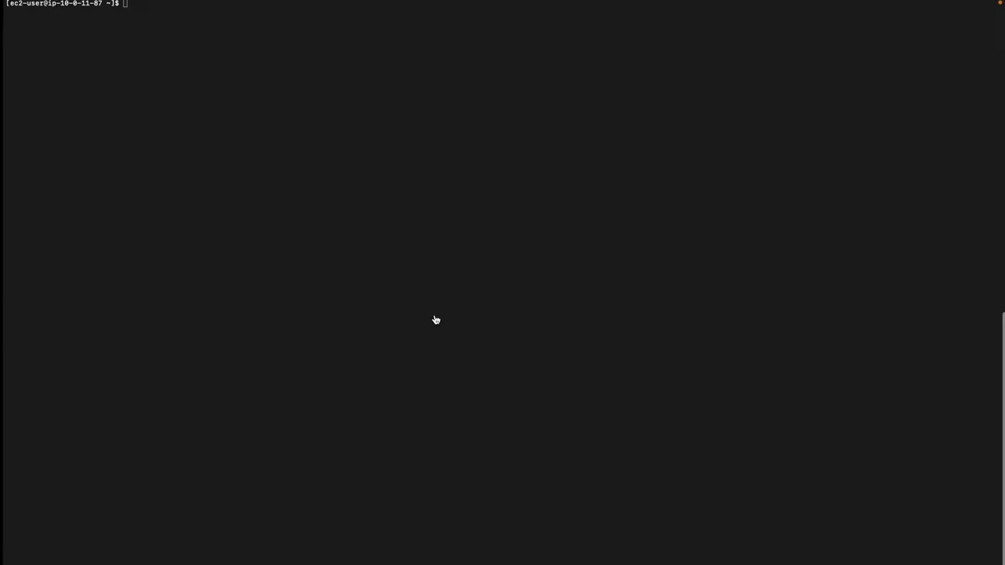
text(ssh )
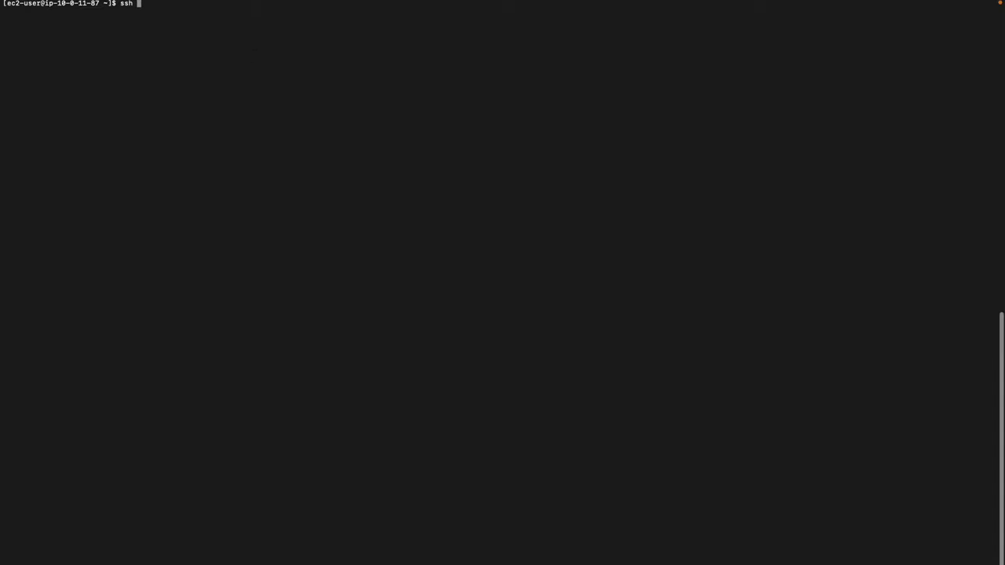
text(ec2-user@)
key(super+v)
key(Return)
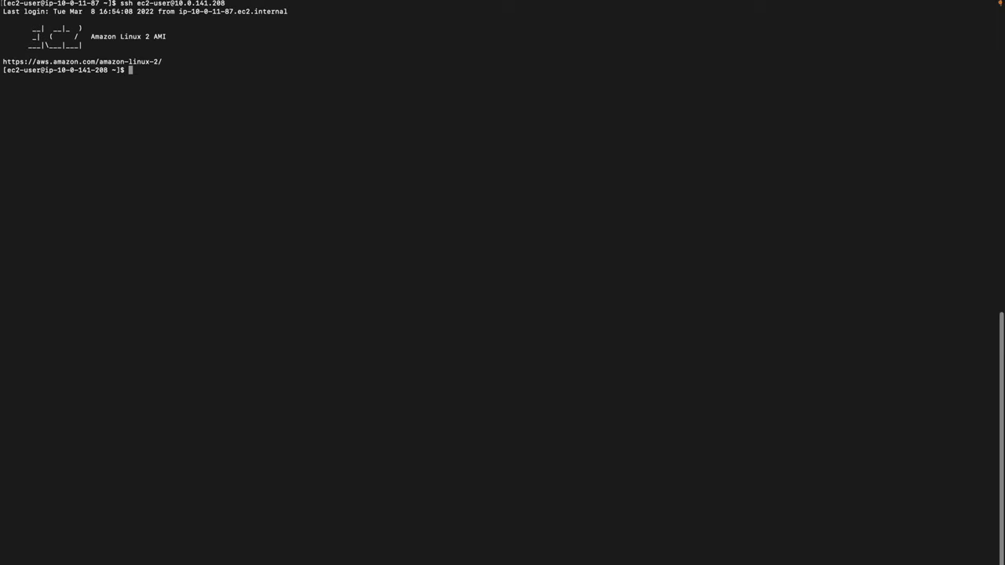
text(clear)
key(Return)
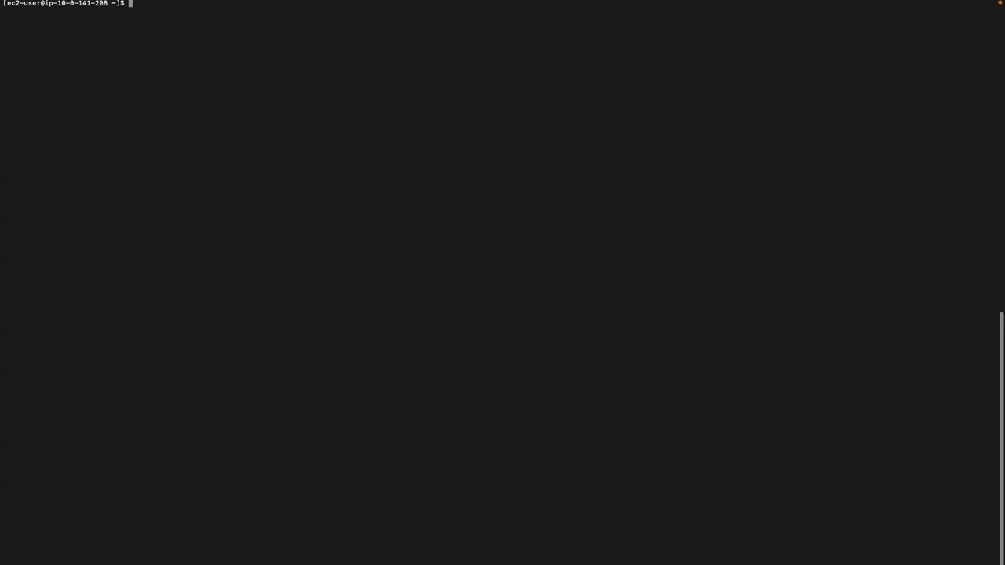
Try yum update -y on the application server, rerun it with sudo, then suspend it and clear the terminal
text(yum update -y)
key(Return)
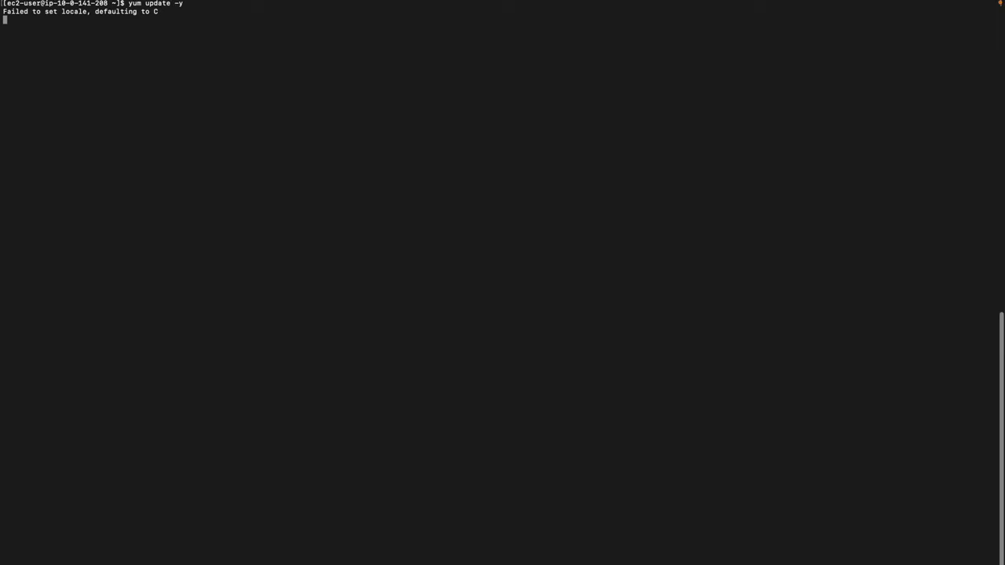
text(sudo !!)
key(Return)
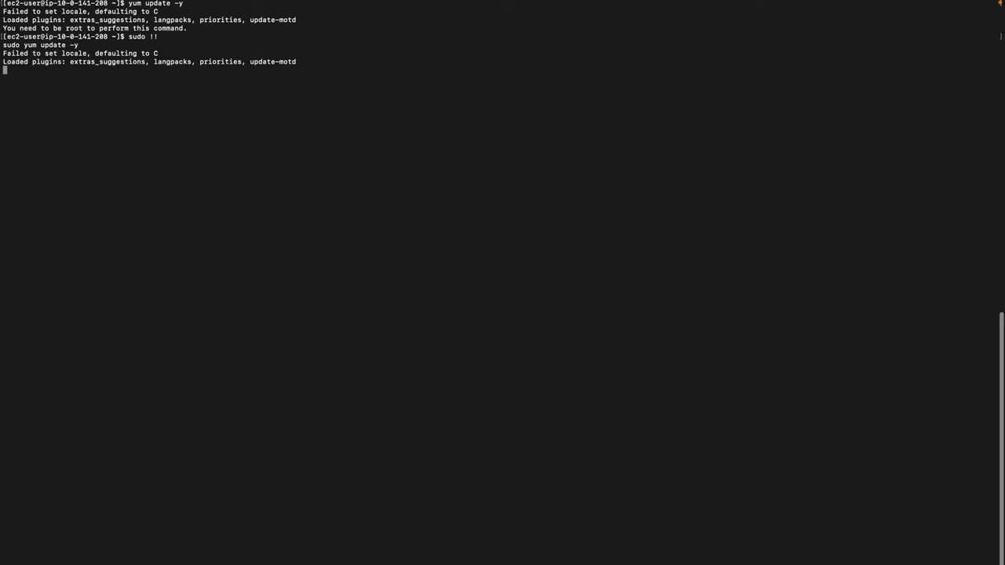
key(ctrl+z)
text(clear)
key(Return)
Switch to the VPC console and examine the routes of the 3-tier-rtb-public1-us-east-1a route table, especially the 0.0.0.0/0 destination
key(ctrl+Left)
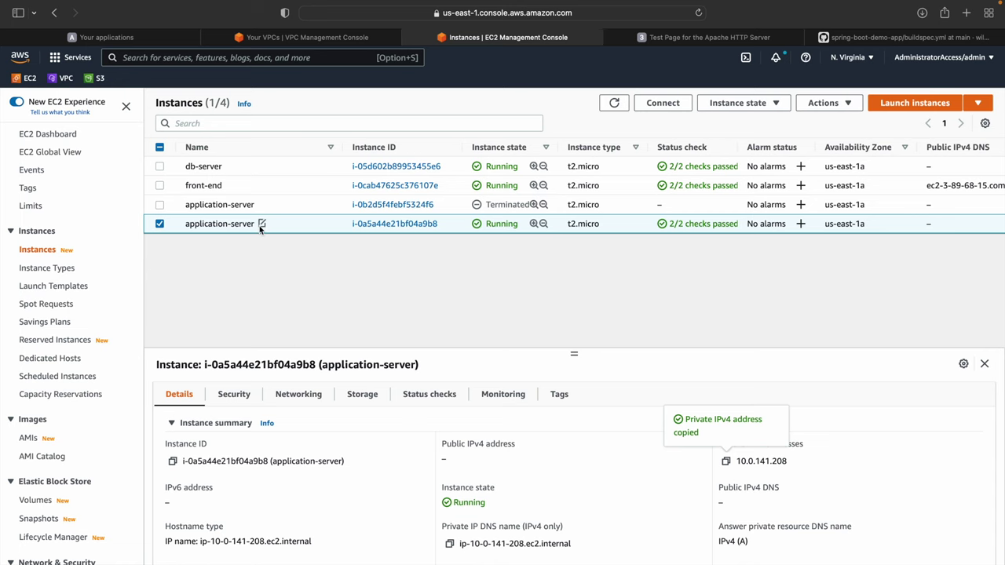
key(ctrl+Left)
click(290, 42)
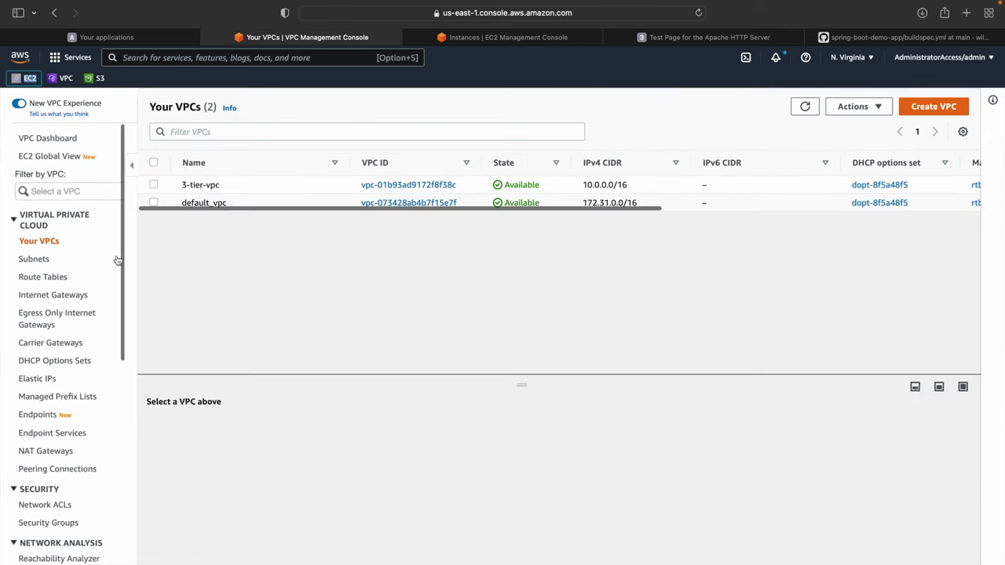
click(24, 278)
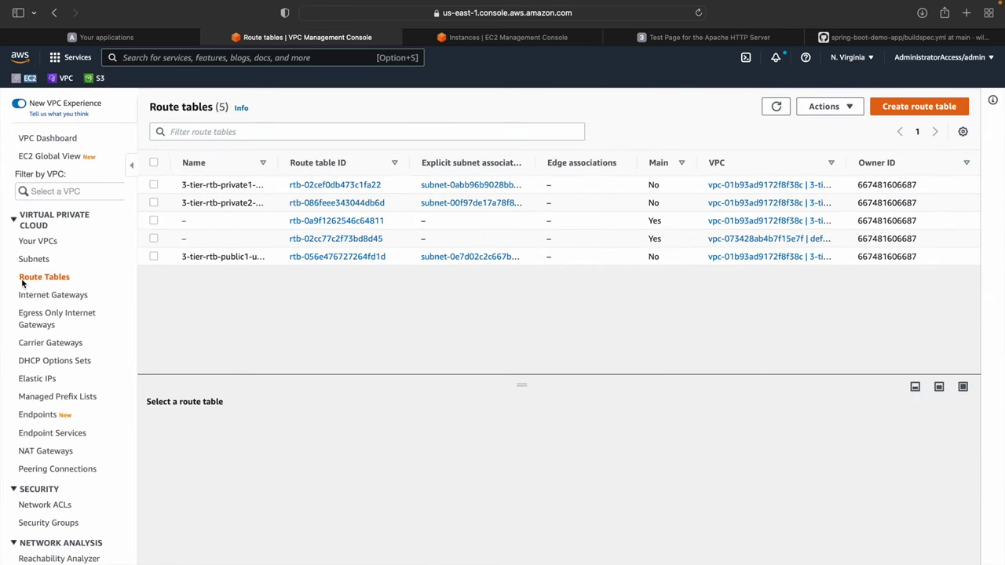
click(225, 259)
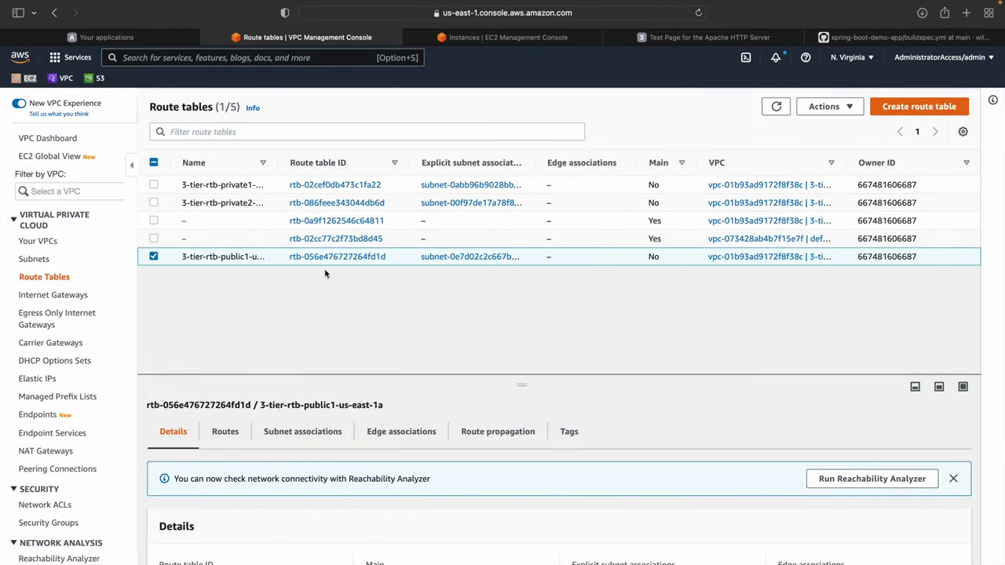
click(225, 434)
scroll(310, 532, down, 1)
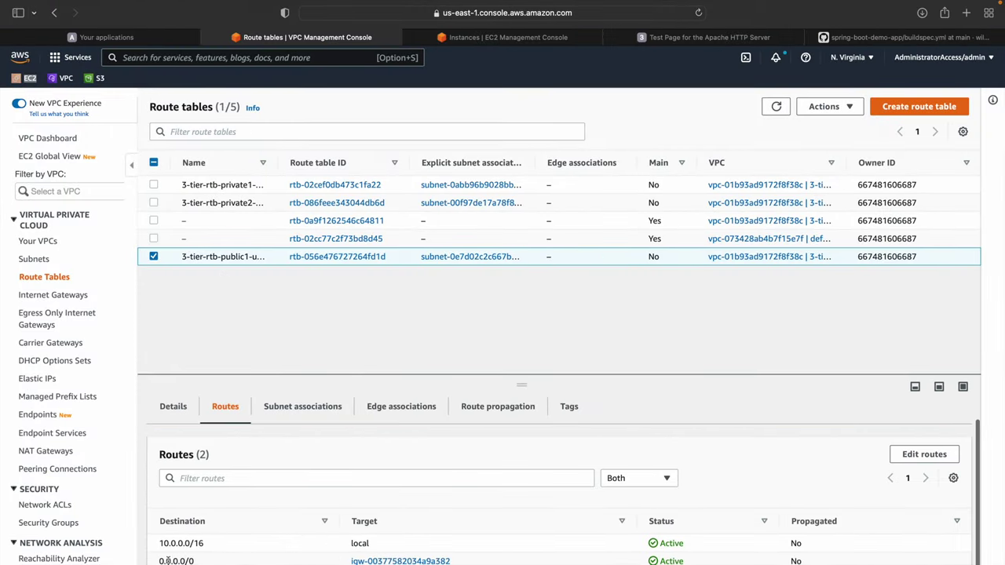
drag(157, 561, 209, 561)
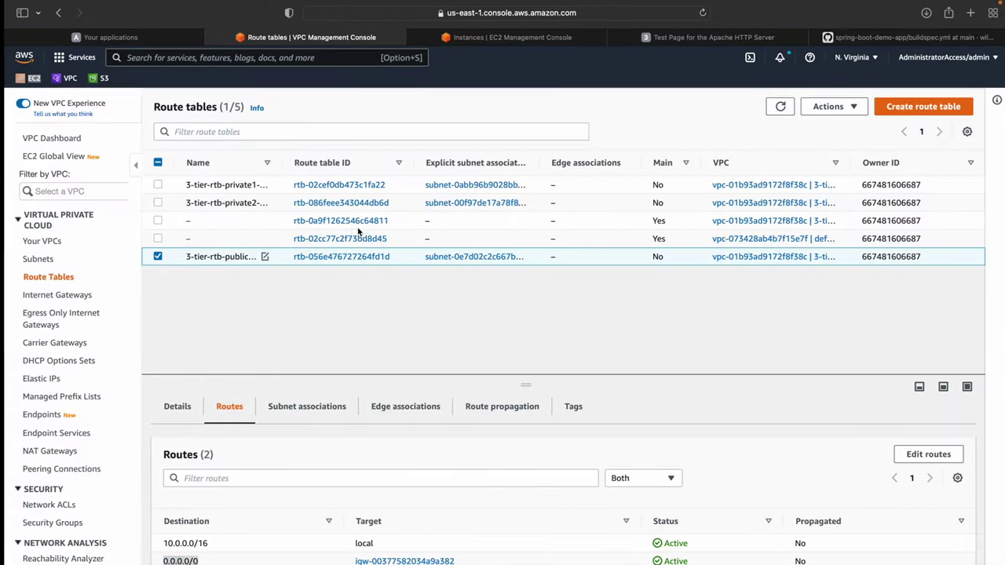
Edit the routes of 3-tier-rtb-private1-us-east-1a and add a route with destination 0.0.0.0/0
click(229, 183)
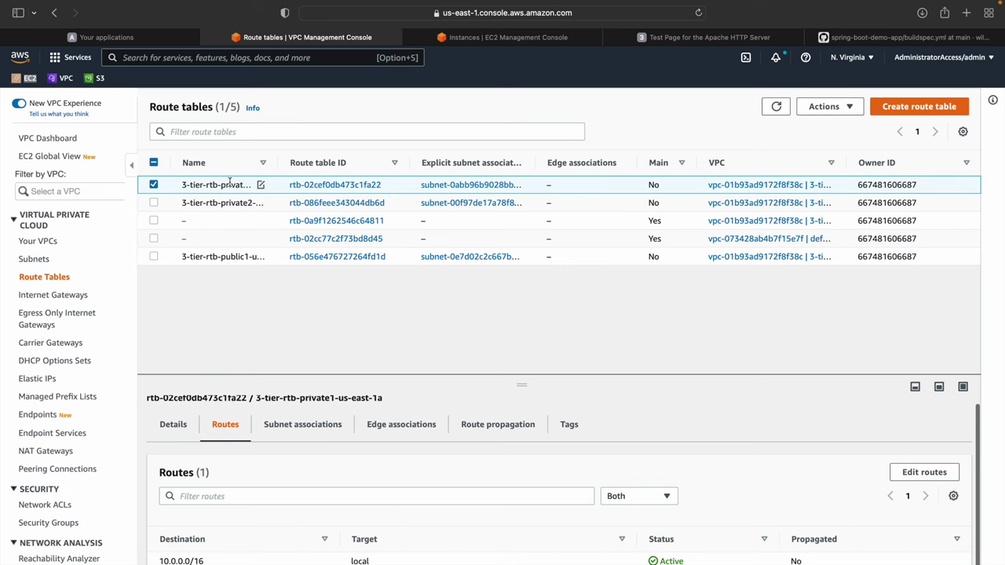
drag(278, 163, 413, 166)
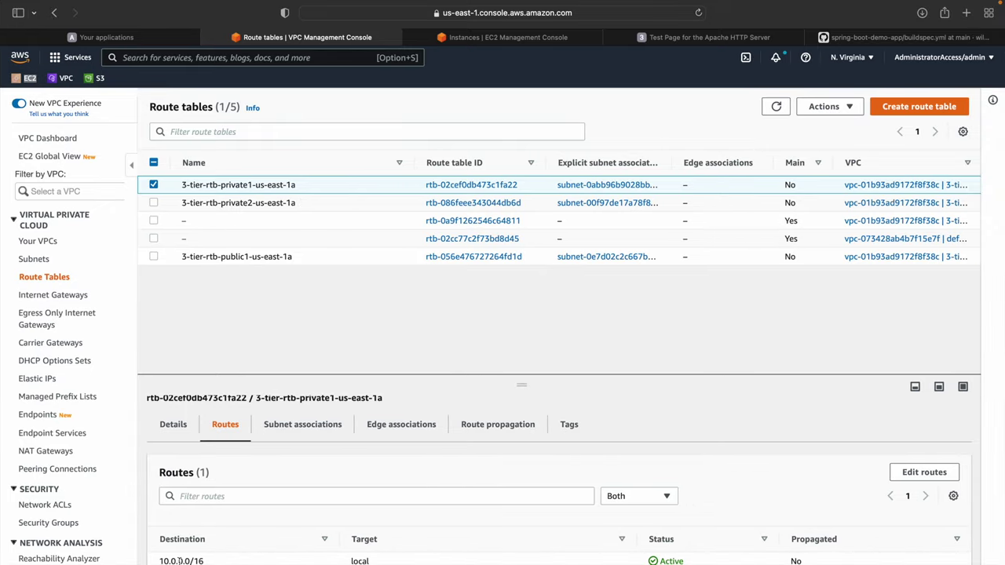
click(926, 475)
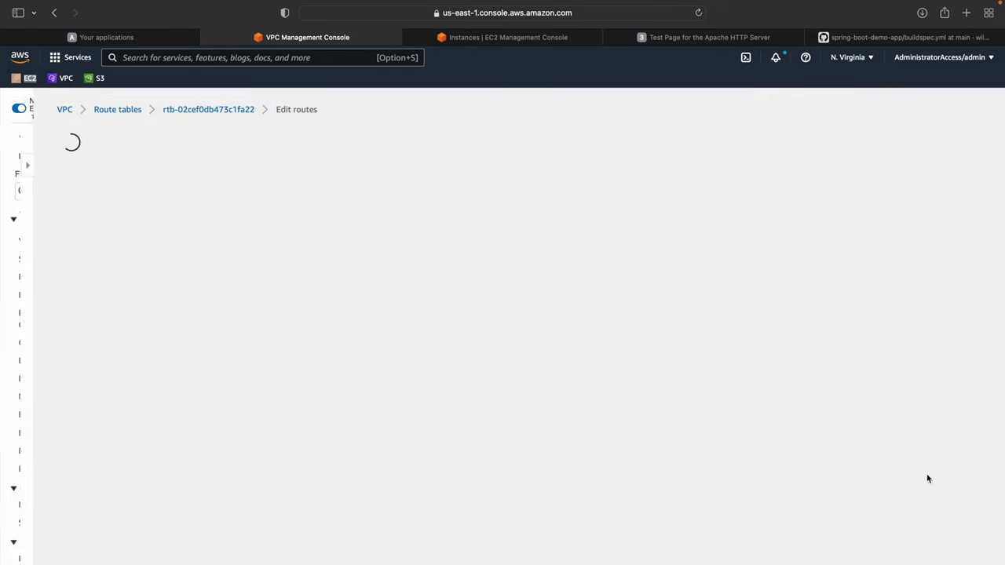
click(78, 256)
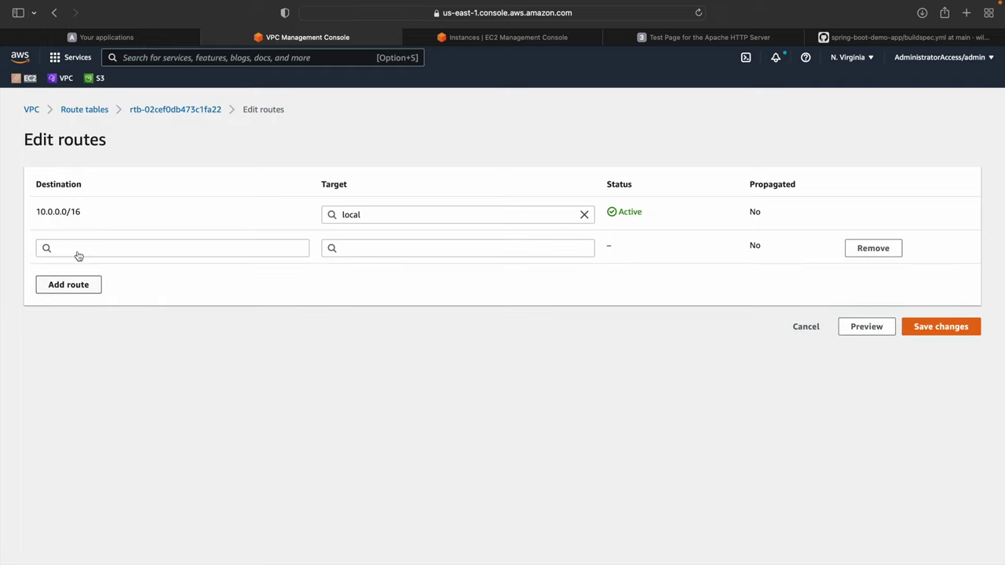
click(78, 256)
click(63, 262)
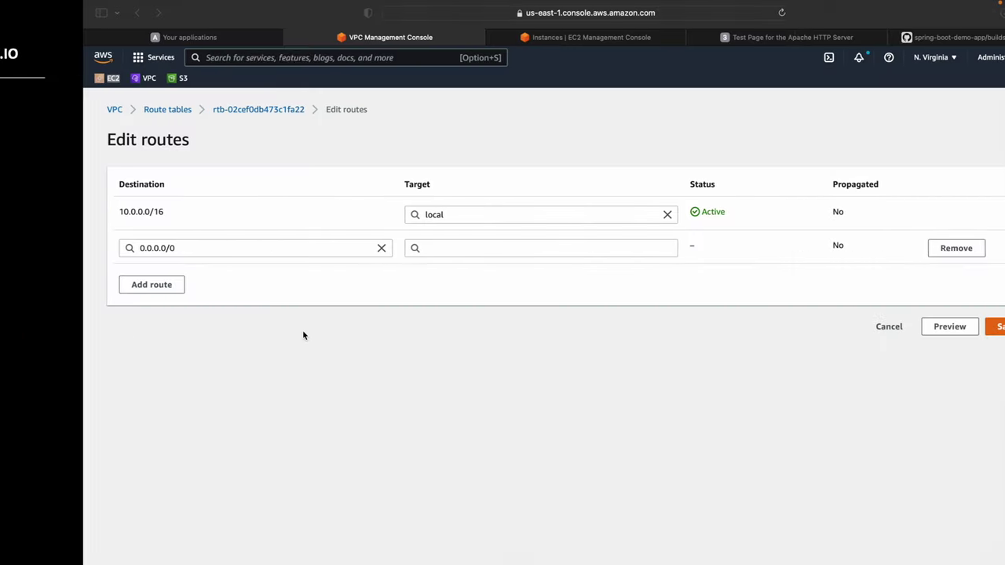
click(196, 248)
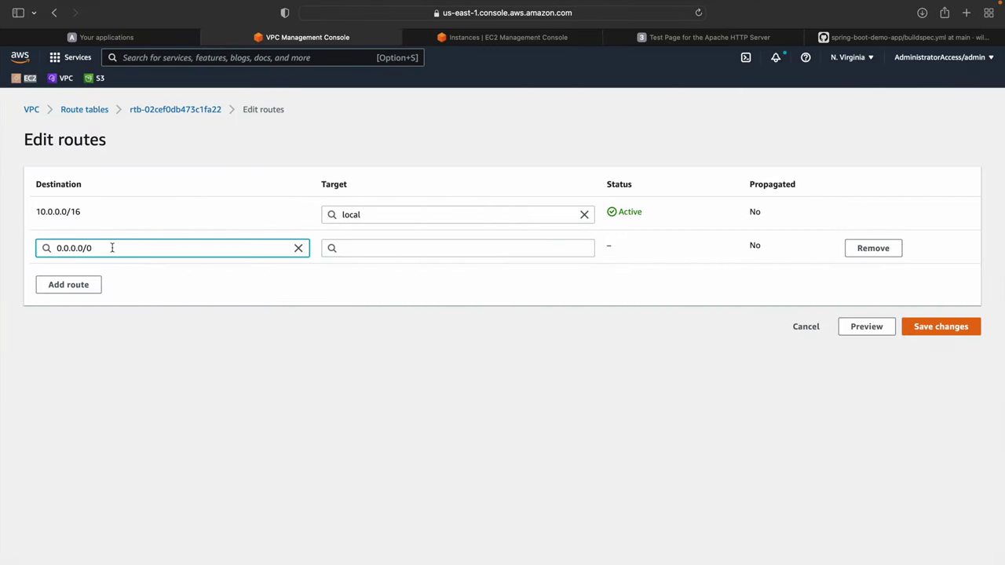
Set the new route's target to the NAT gateway nat-02ef38ba6e8c3a804 and save the route changes
click(404, 247)
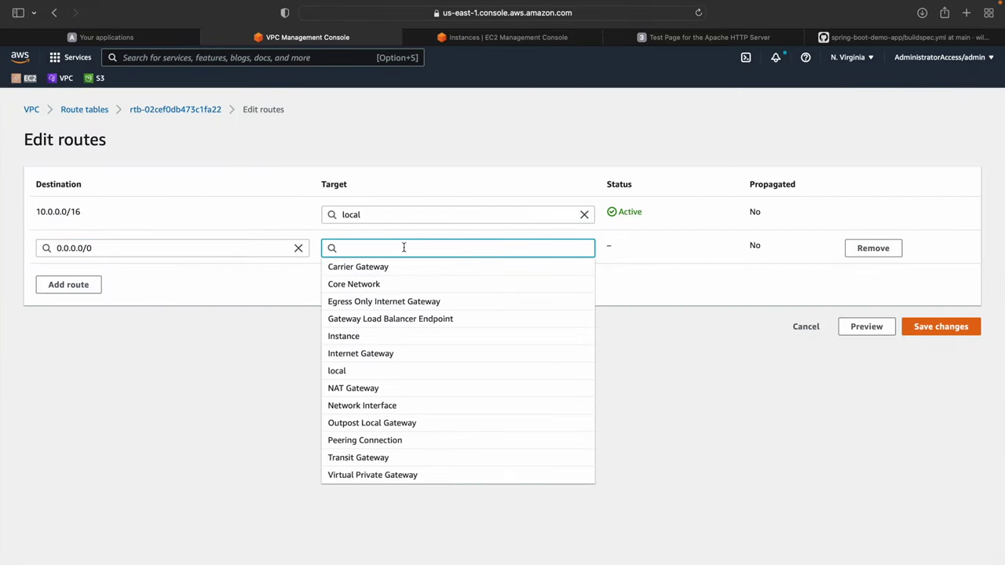
click(371, 390)
text(nat-)
click(376, 267)
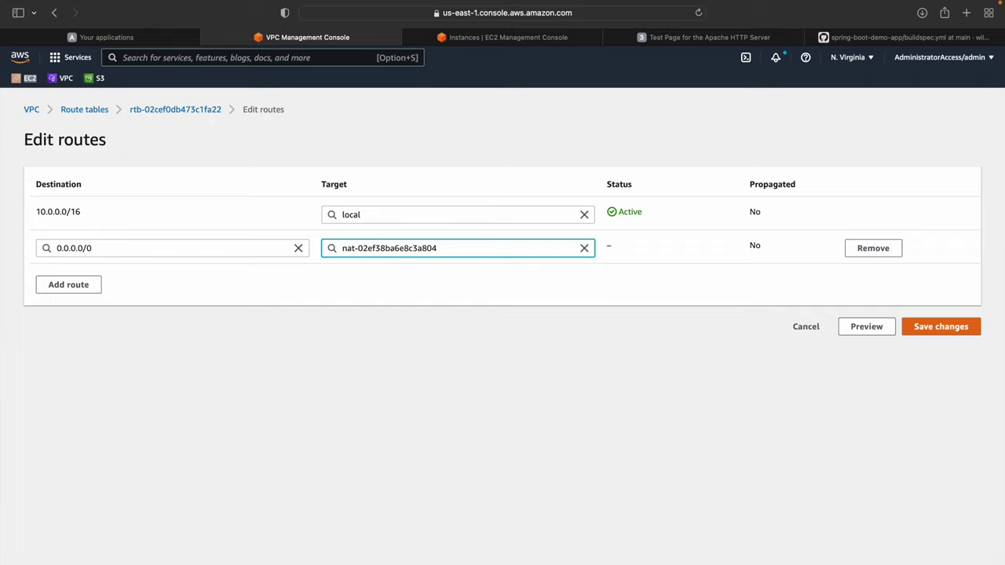
click(945, 328)
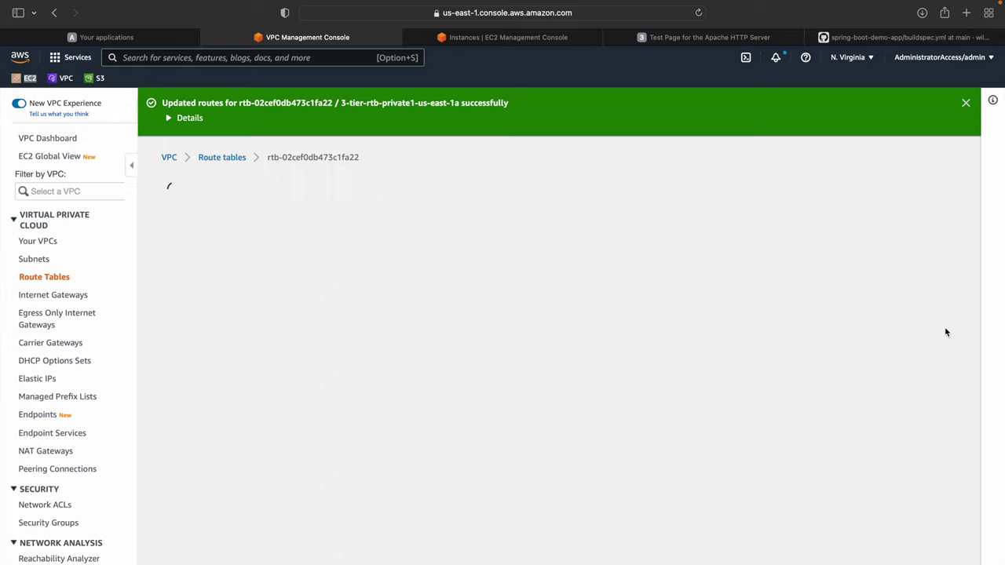
Switch to the application server's terminal, try sudo yum update -y on a cleared screen, and suspend the command
key(super+Tab)
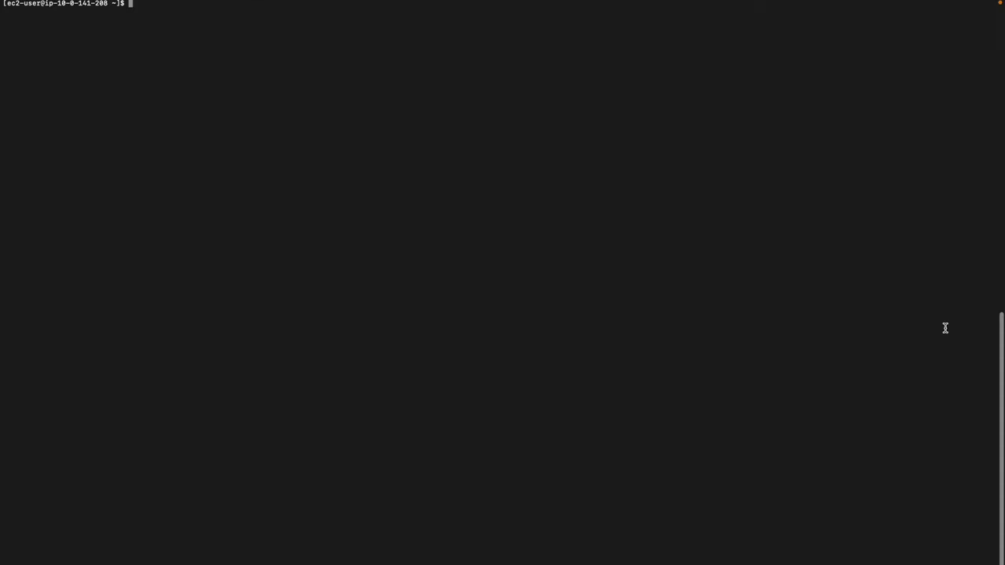
text(clear)
key(Return)
text(sudo yum update -y)
key(Return)
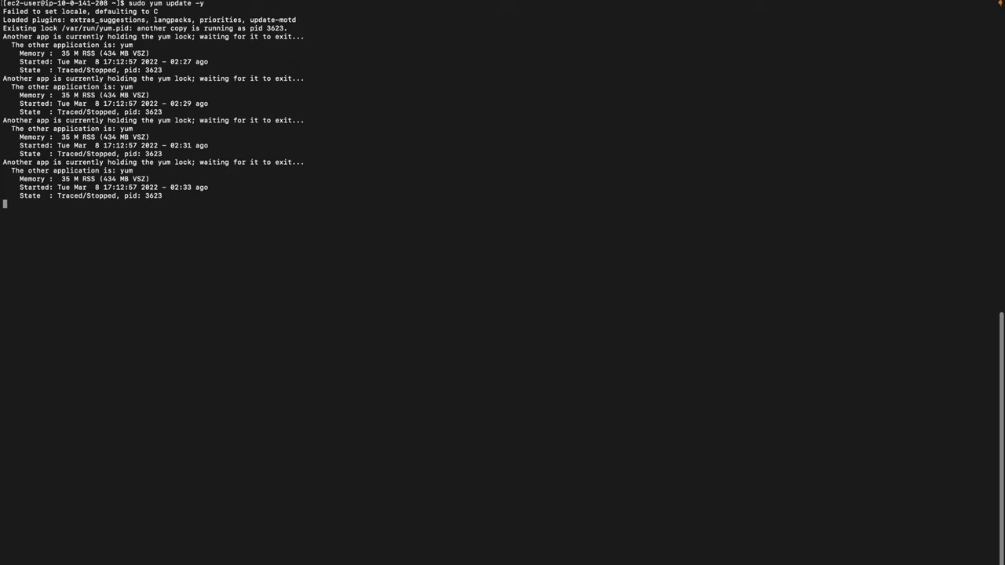
key(ctrl+z)
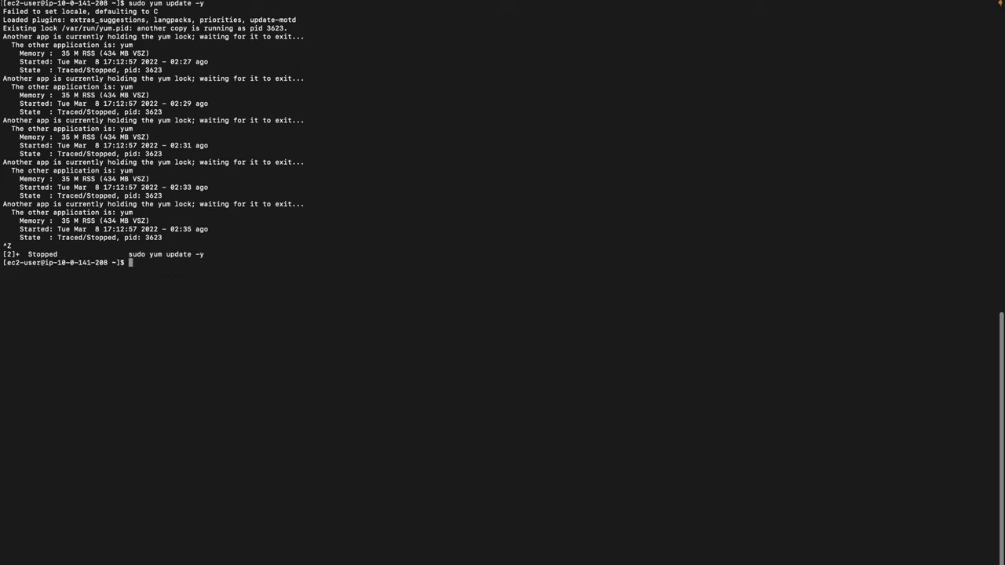
key(Return)
key(Return)
key(Return)
Test the application server's internet access by running curl google.com in place of a yum install command
text(yum install)
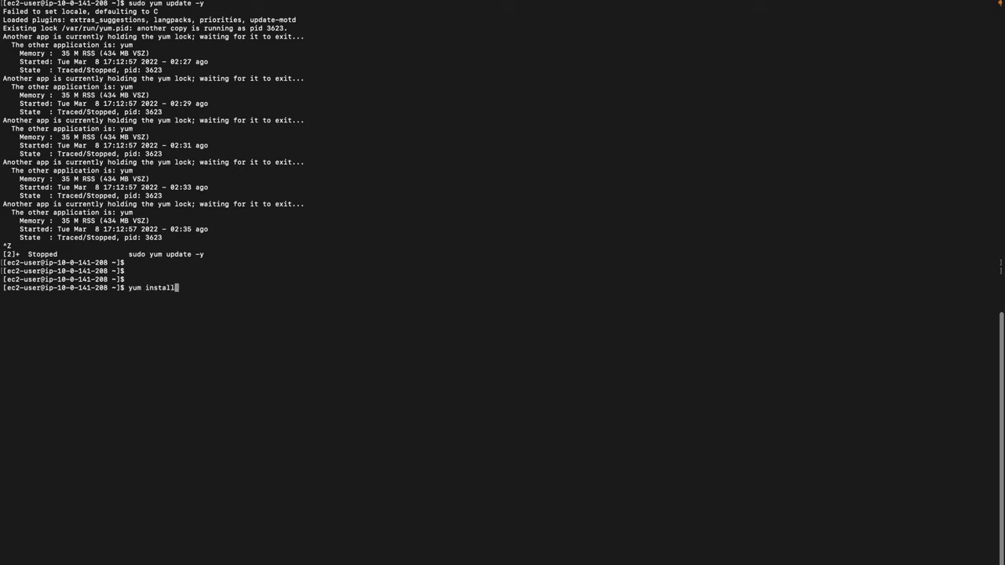
key(BackSpace)
key(BackSpace)
key(BackSpace)
key(BackSpace)
key(BackSpace)
key(BackSpace)
key(BackSpace)
key(BackSpace)
key(BackSpace)
key(BackSpace)
key(BackSpace)
text(curl google.com)
key(Return)
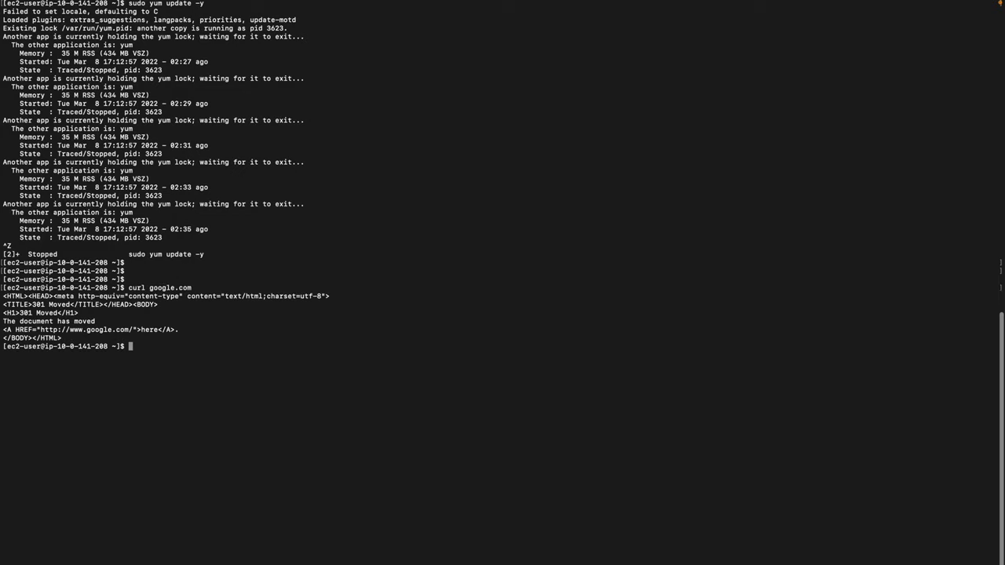